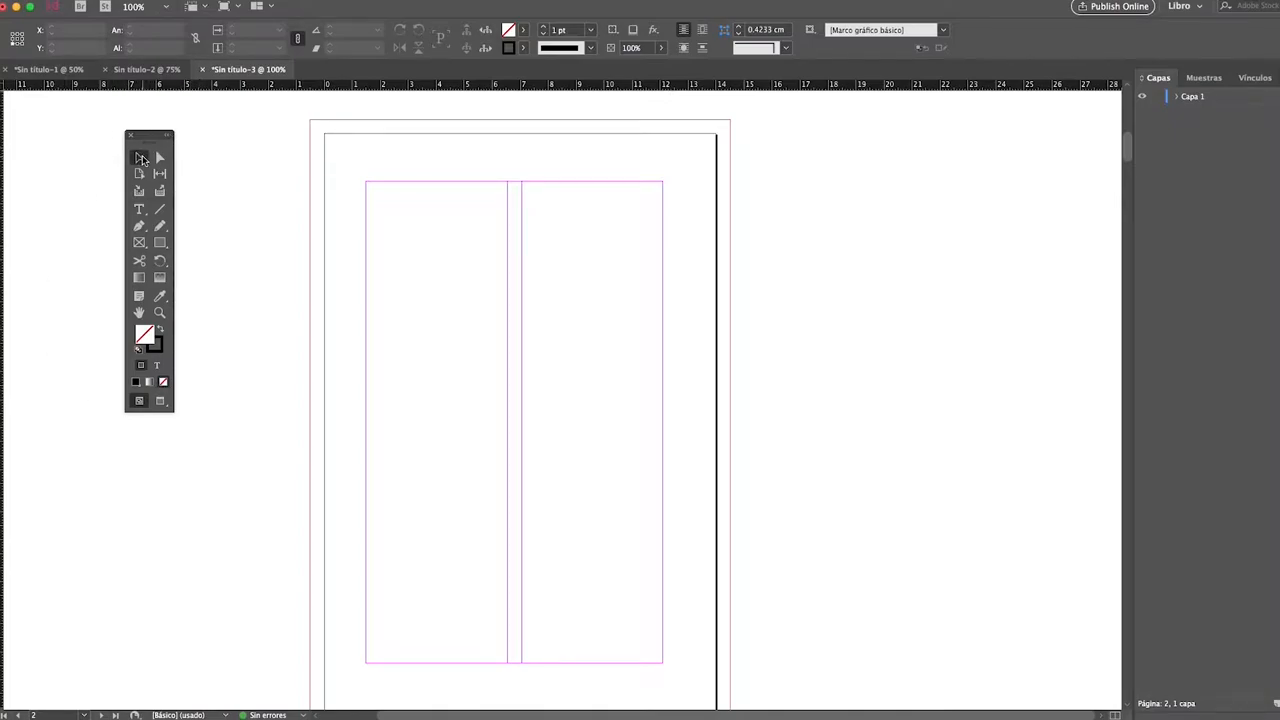
Move the floating tools panel farther from the page and activate the Direct Selection tool.
left_click(161, 158)
left_click_drag(148, 139, 144, 139)
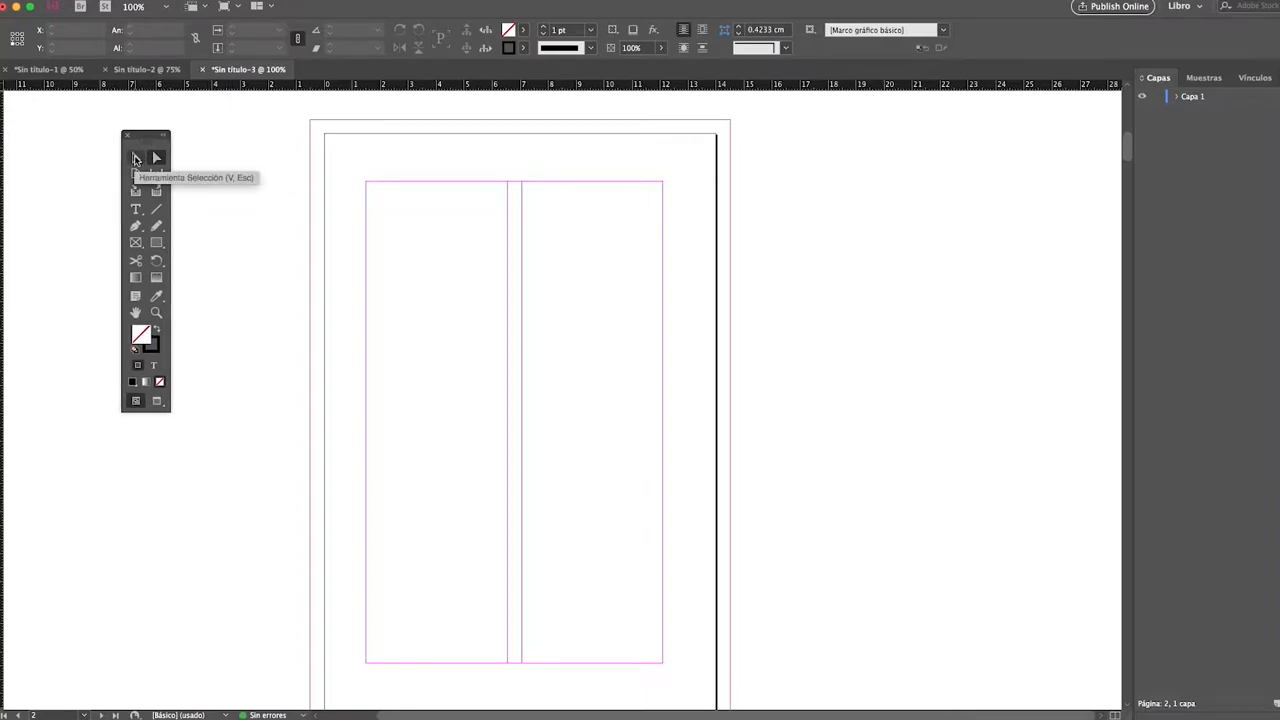
left_click_drag(146, 135, 130, 135)
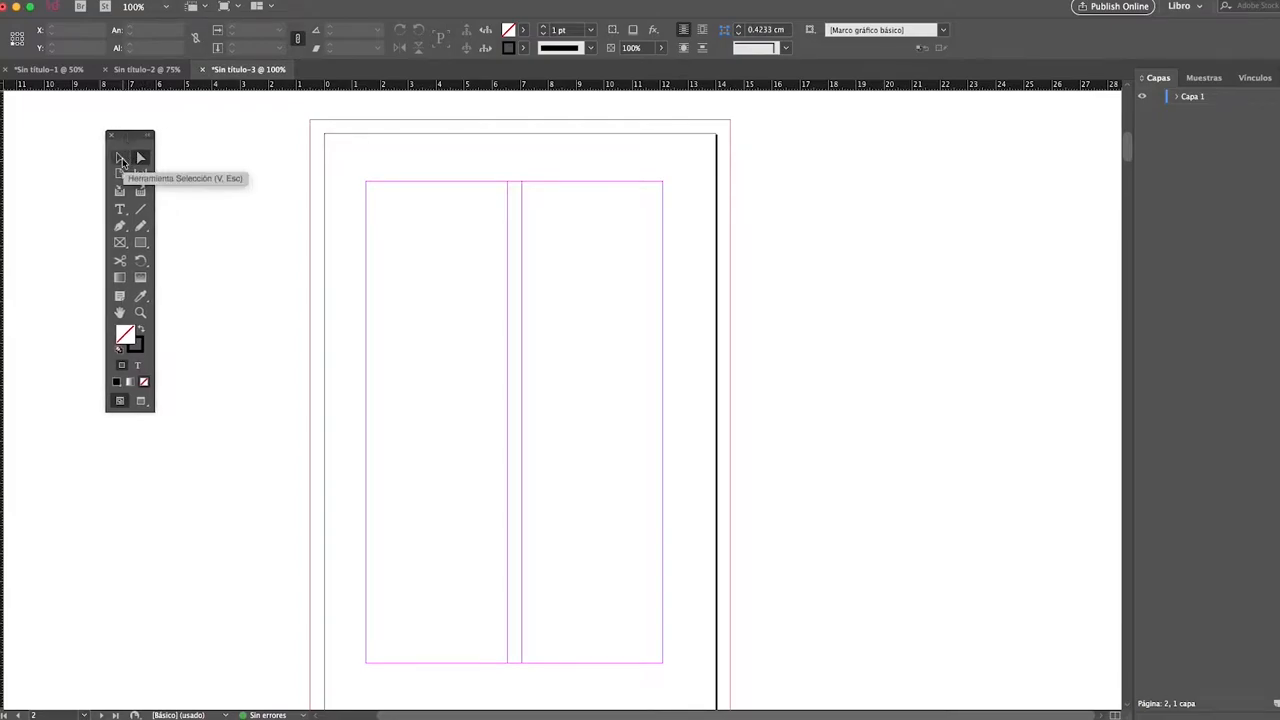
left_click(118, 158)
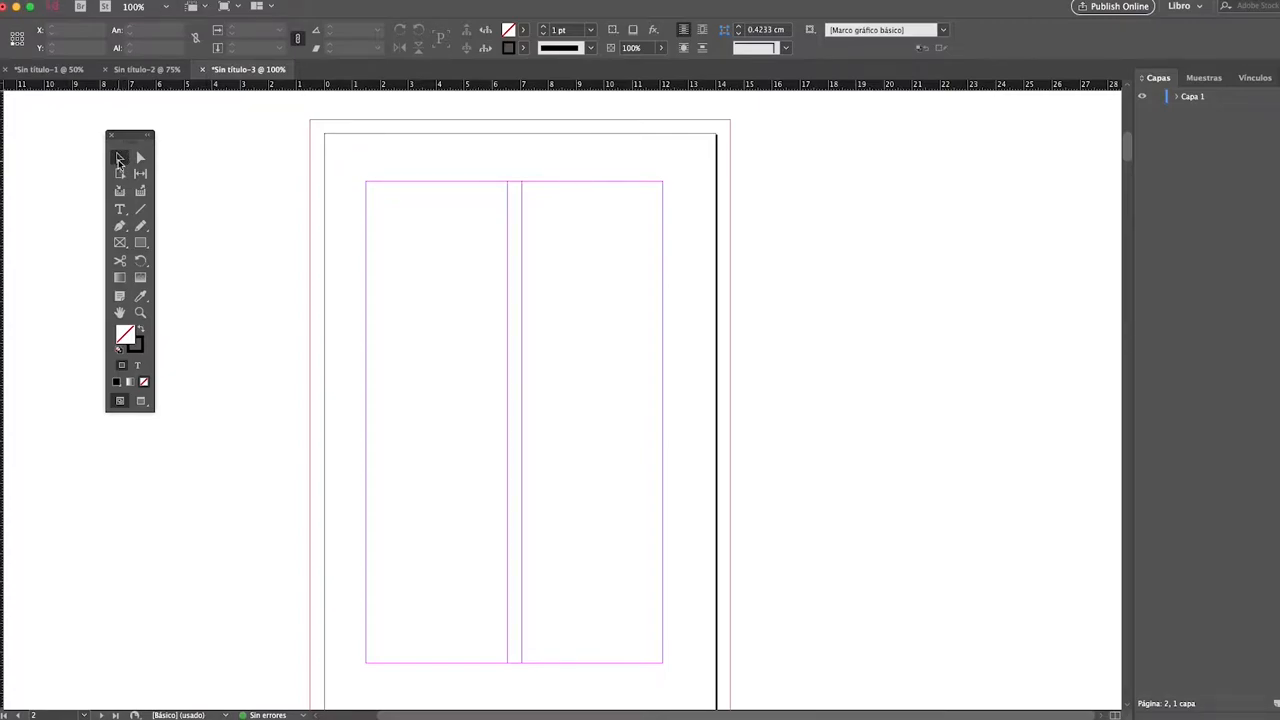
left_click(141, 159)
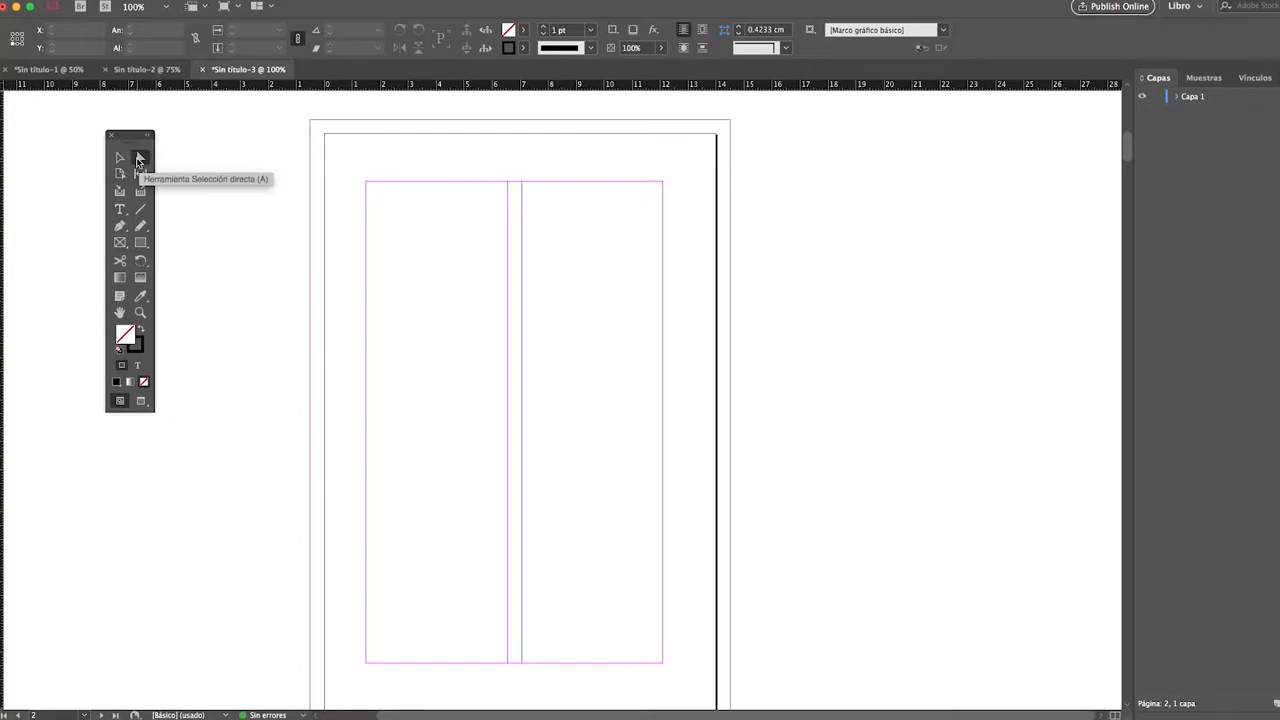
left_click(139, 158)
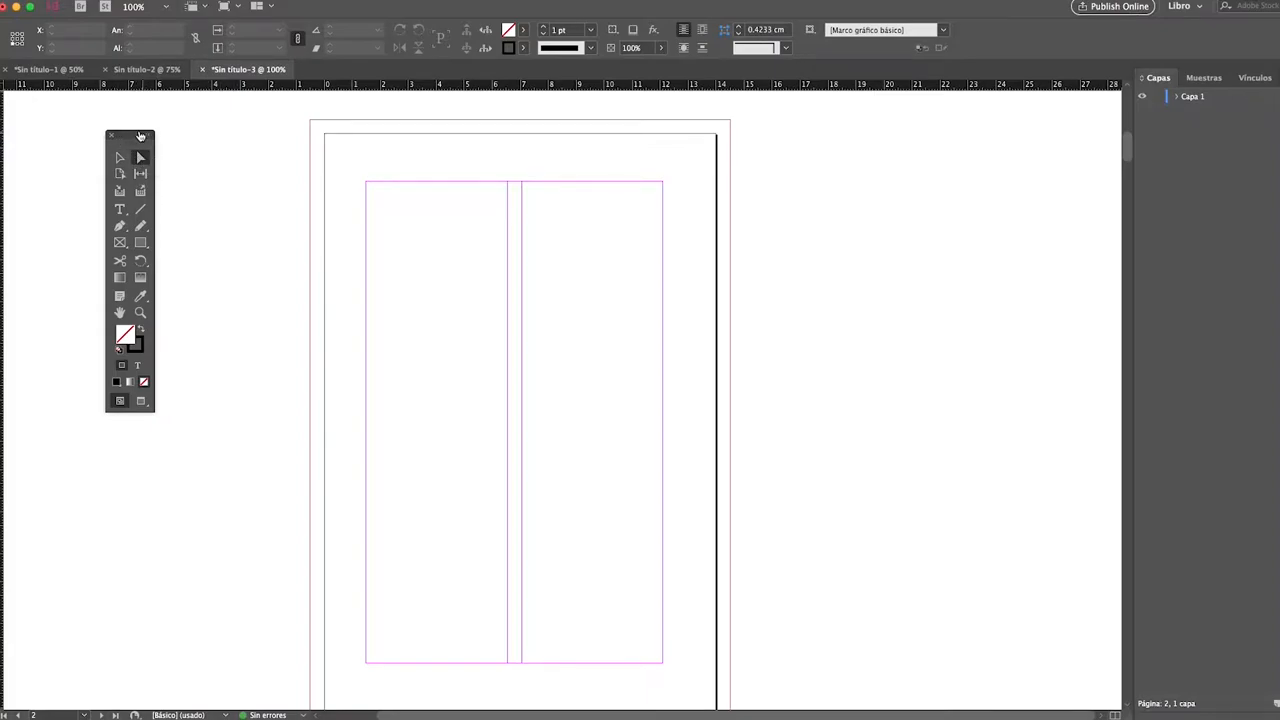
Draw a rectangular frame about 8.18 × 7.55 cm in the page's upper half and fill it with yellow (C 0, M 5, Y 87, K 0).
left_click(120, 242)
left_click_drag(392, 200, 621, 411)
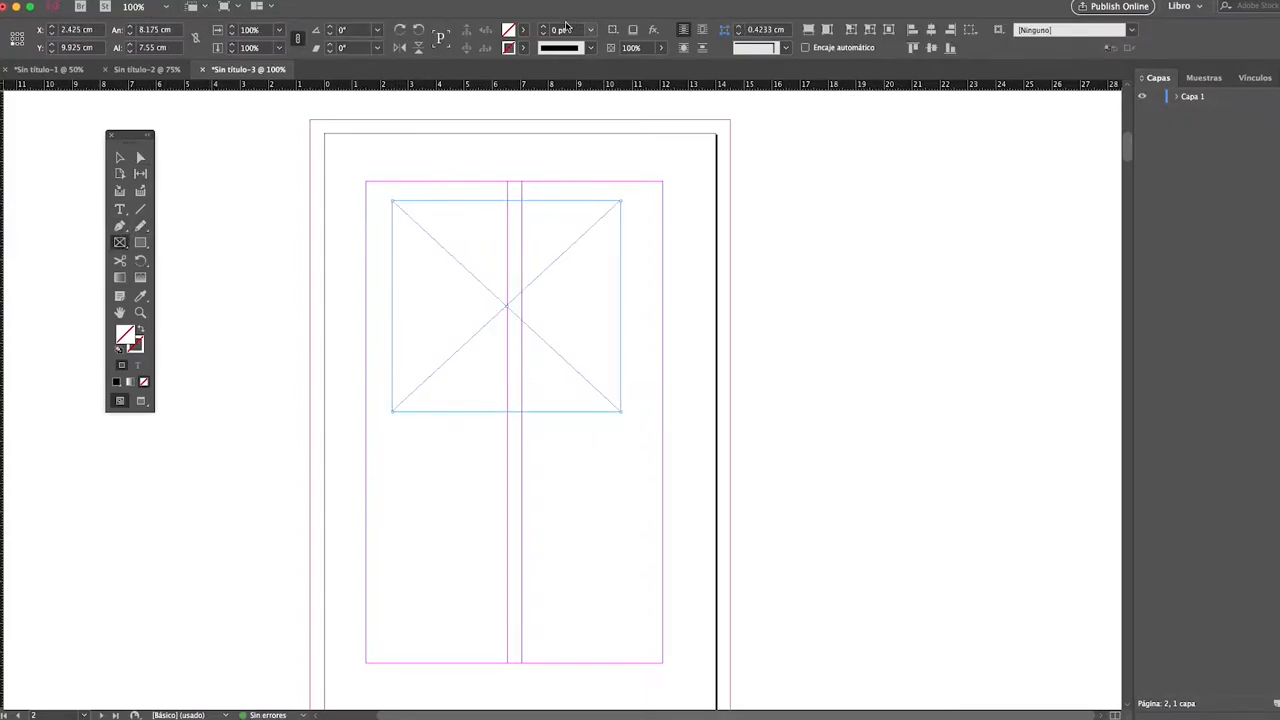
left_click(424, 1)
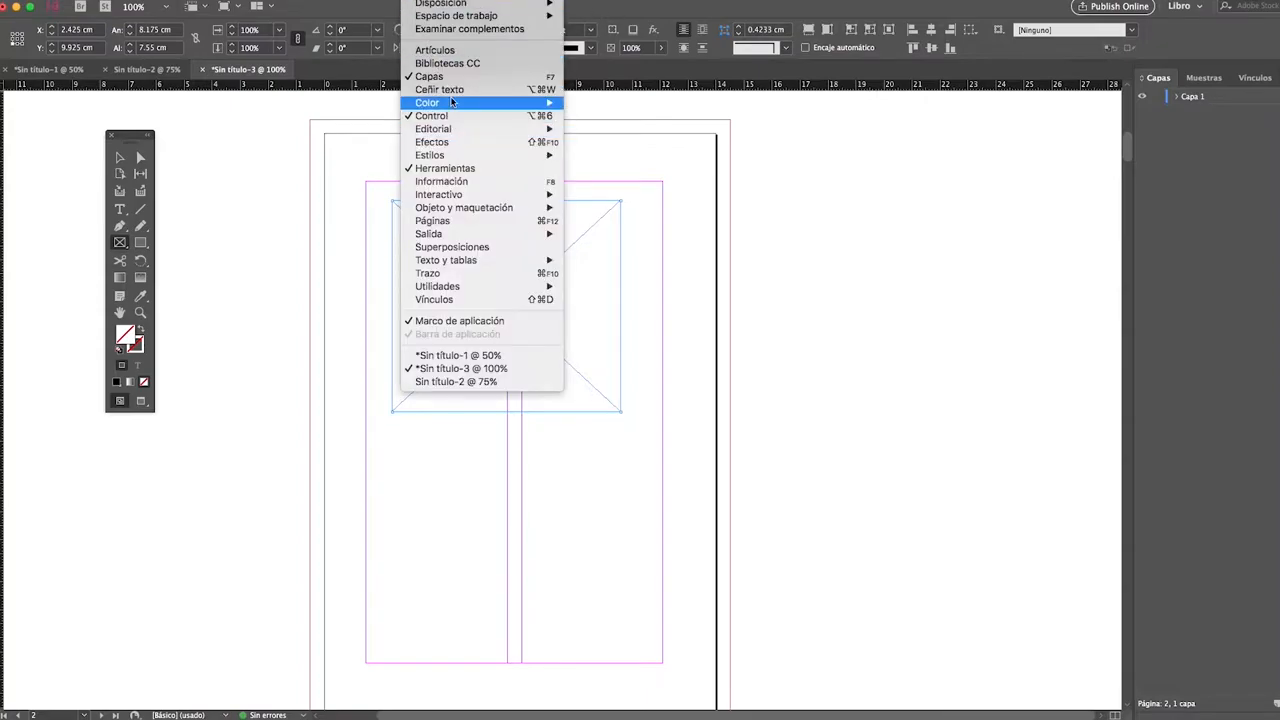
mouse_move(459, 103)
left_click(590, 103)
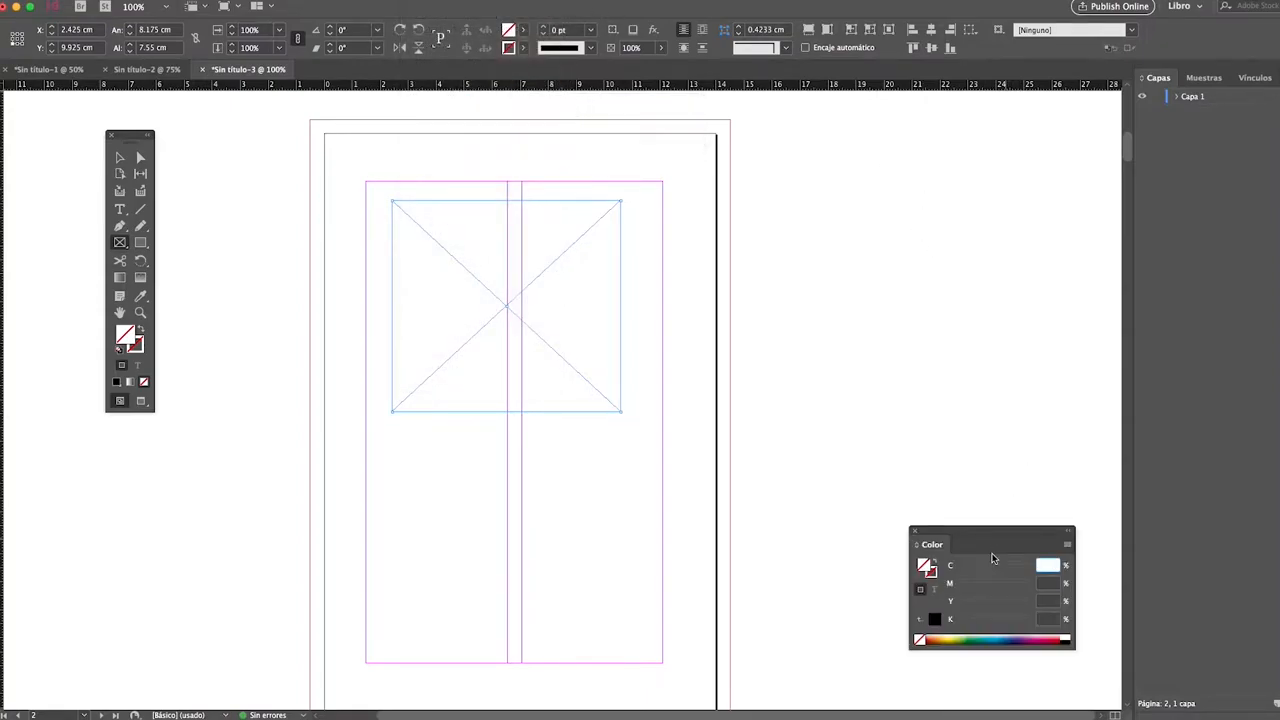
left_click(953, 638)
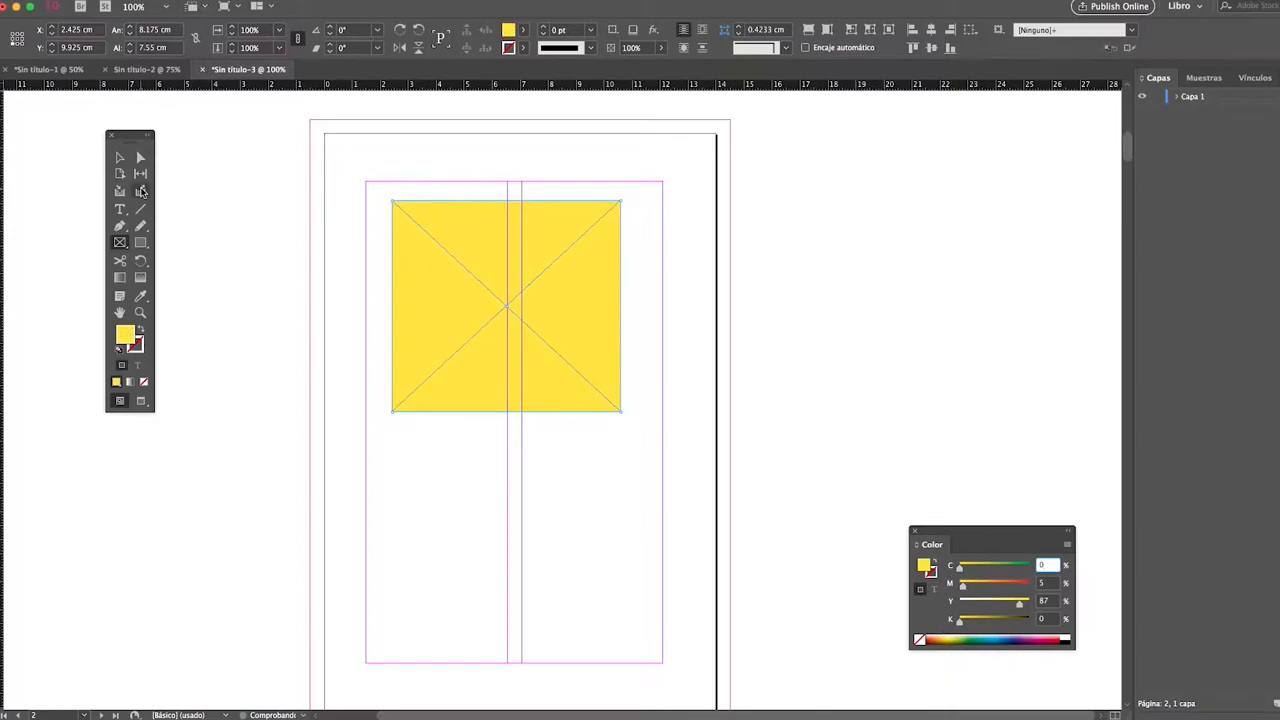
Reposition the yellow frame with the Selection tool to about X 3.15 cm, Y 11.175 cm.
left_click(120, 157)
left_click(334, 298)
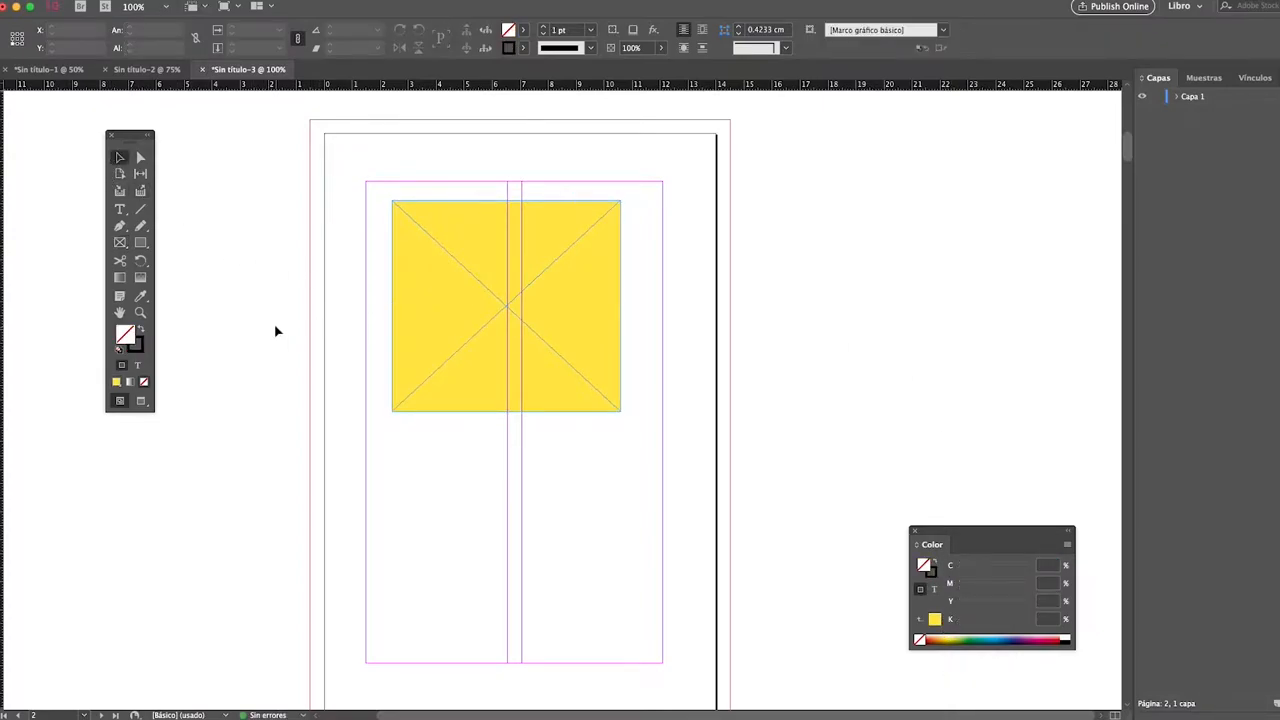
left_click_drag(463, 277, 509, 407)
left_click_drag(454, 404, 509, 280)
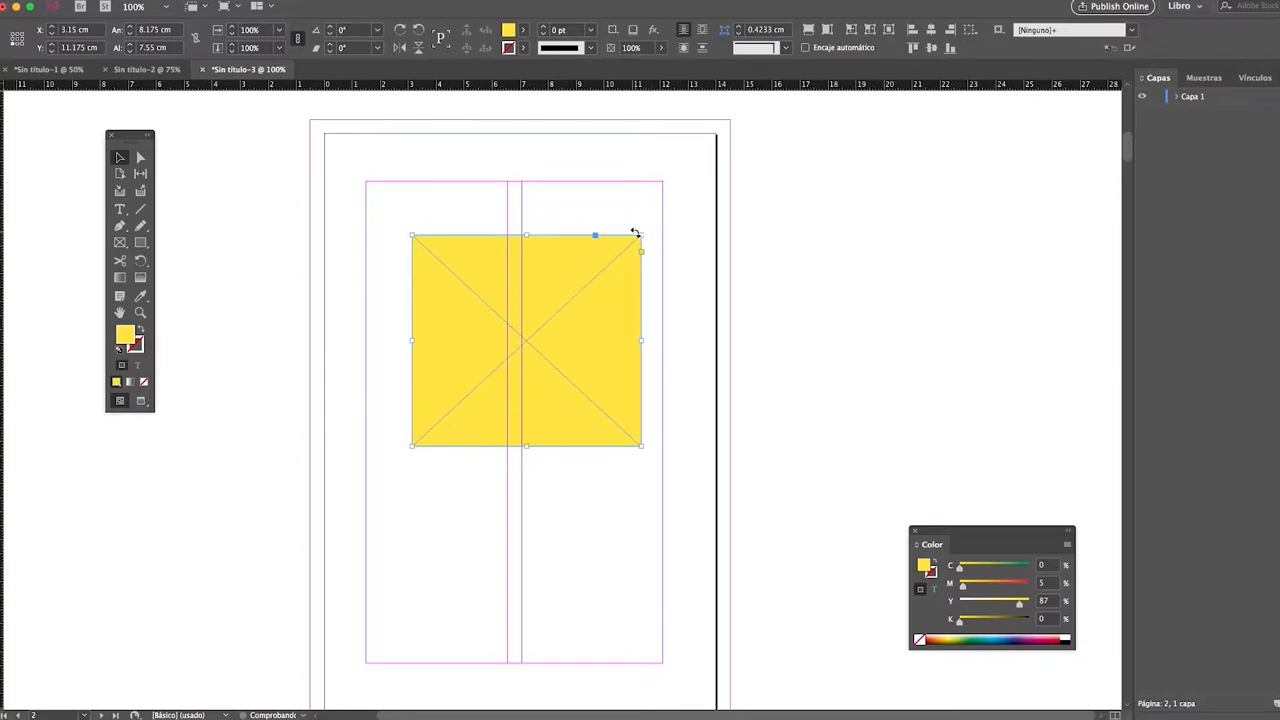
Try shrinking the yellow frame to about 5.85 × 5.95 cm, undo it, and shift and resize the frame to about 8.28 × 7.78 cm.
left_click_drag(640, 234, 577, 281)
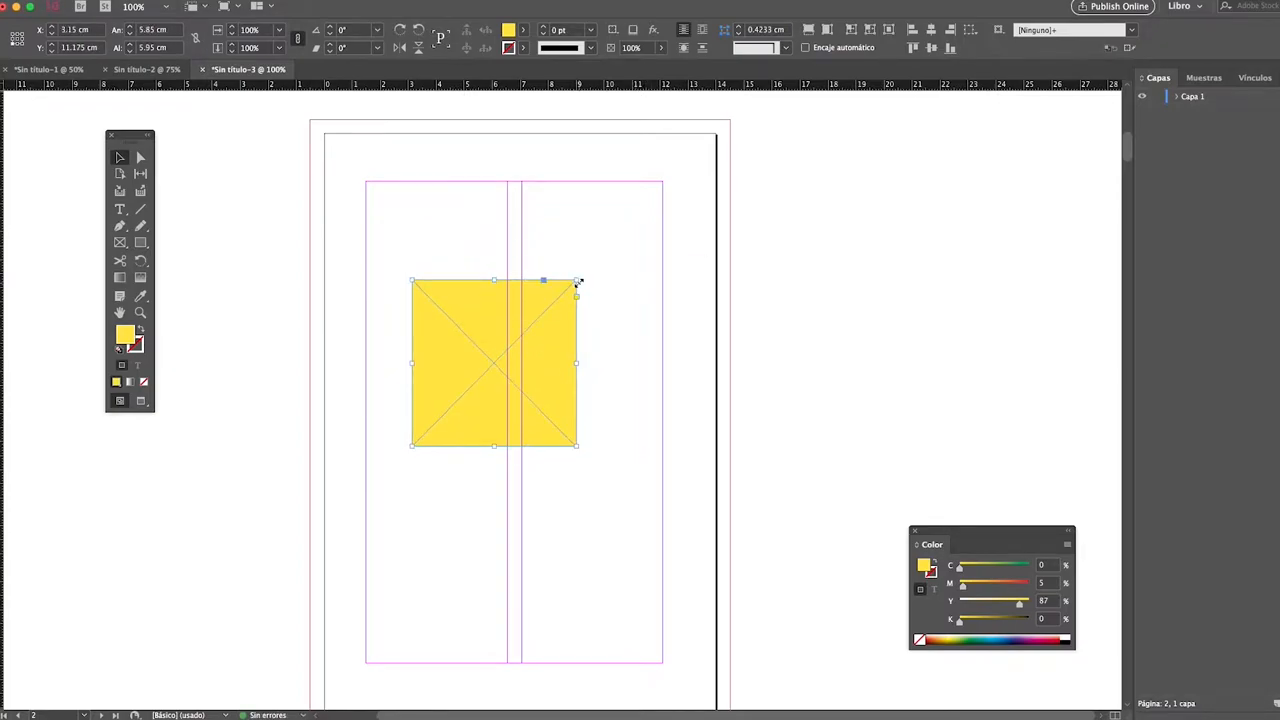
key("super+z")
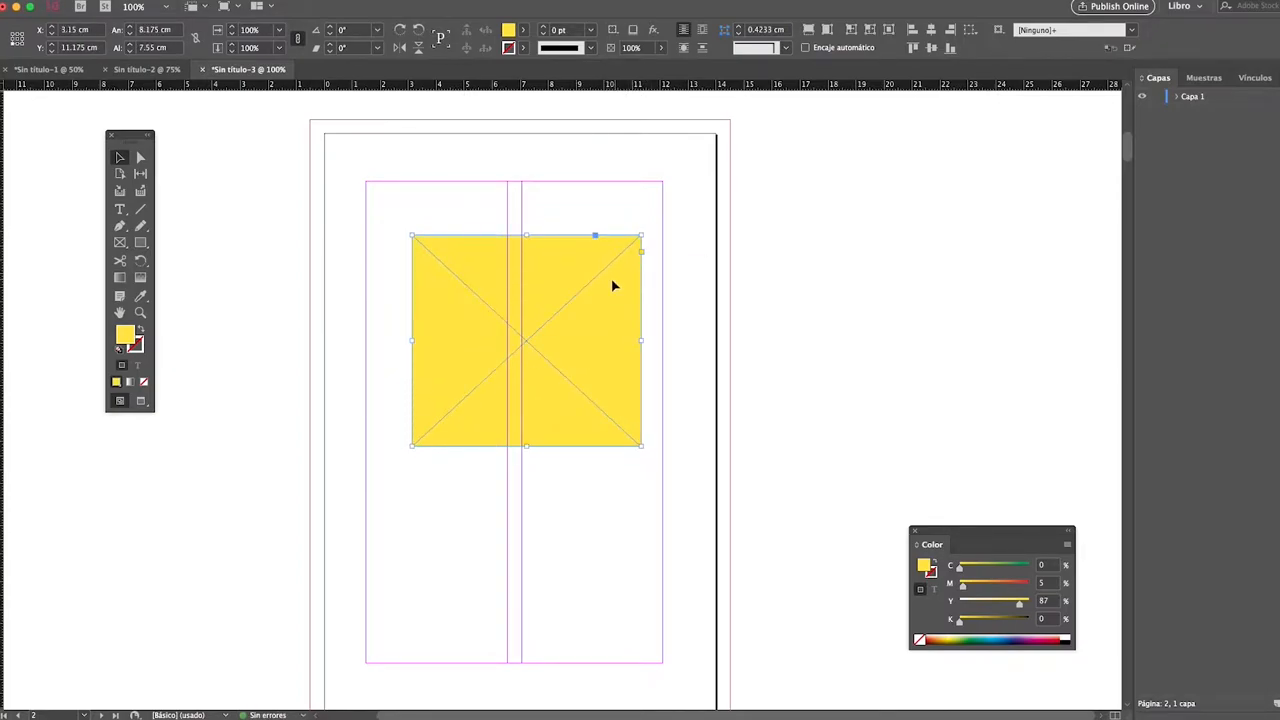
left_click_drag(614, 286, 580, 294)
mouse_move(603, 245)
left_mouse_down()
mouse_move(525, 302)
mouse_move(591, 271)
mouse_move(614, 251)
mouse_move(597, 223)
mouse_move(603, 236)
left_mouse_up()
left_click(590, 212)
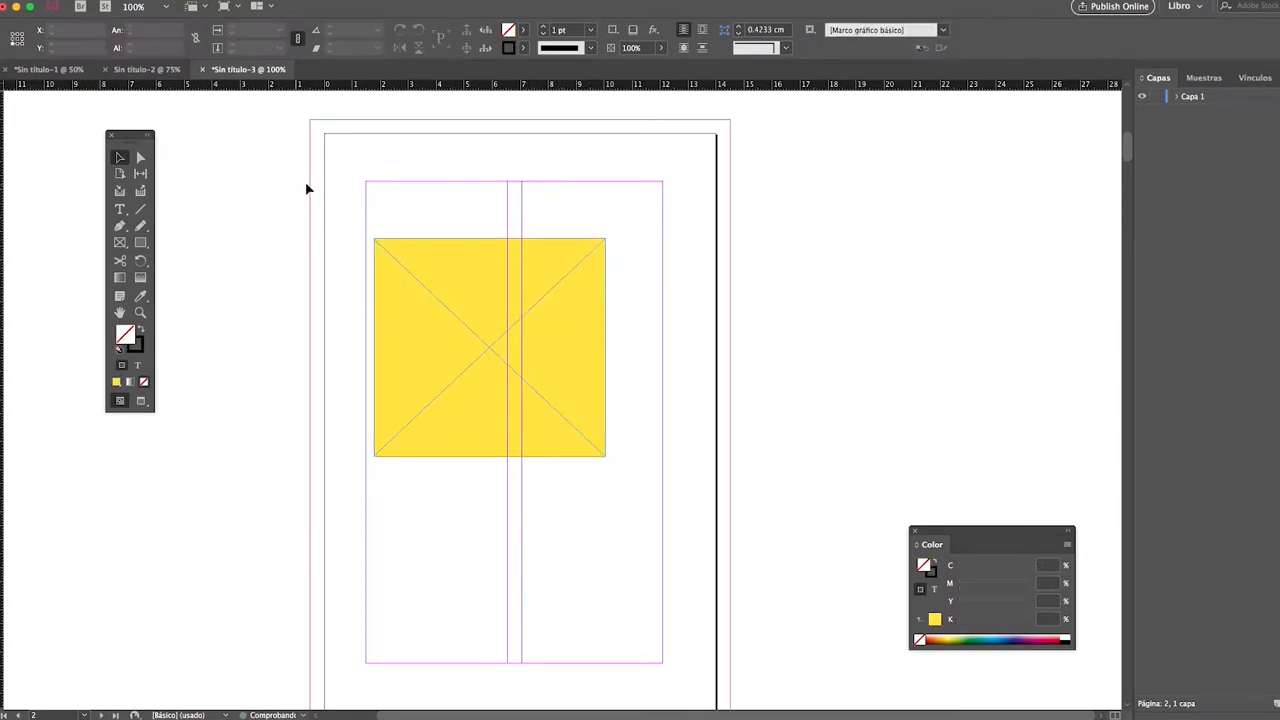
Reshape the yellow frame into a thin angular shape by pulling its upper-right and lower-left corner points inward with Direct Selection.
left_click(141, 159)
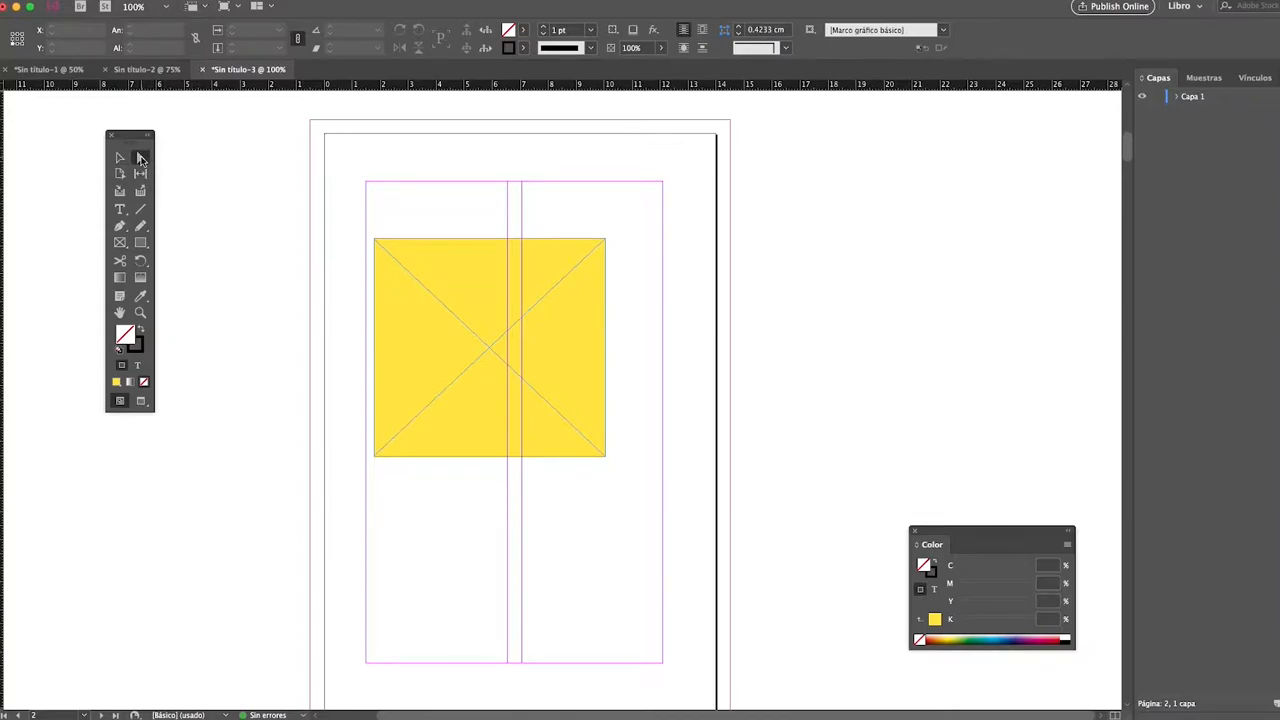
left_click(606, 243)
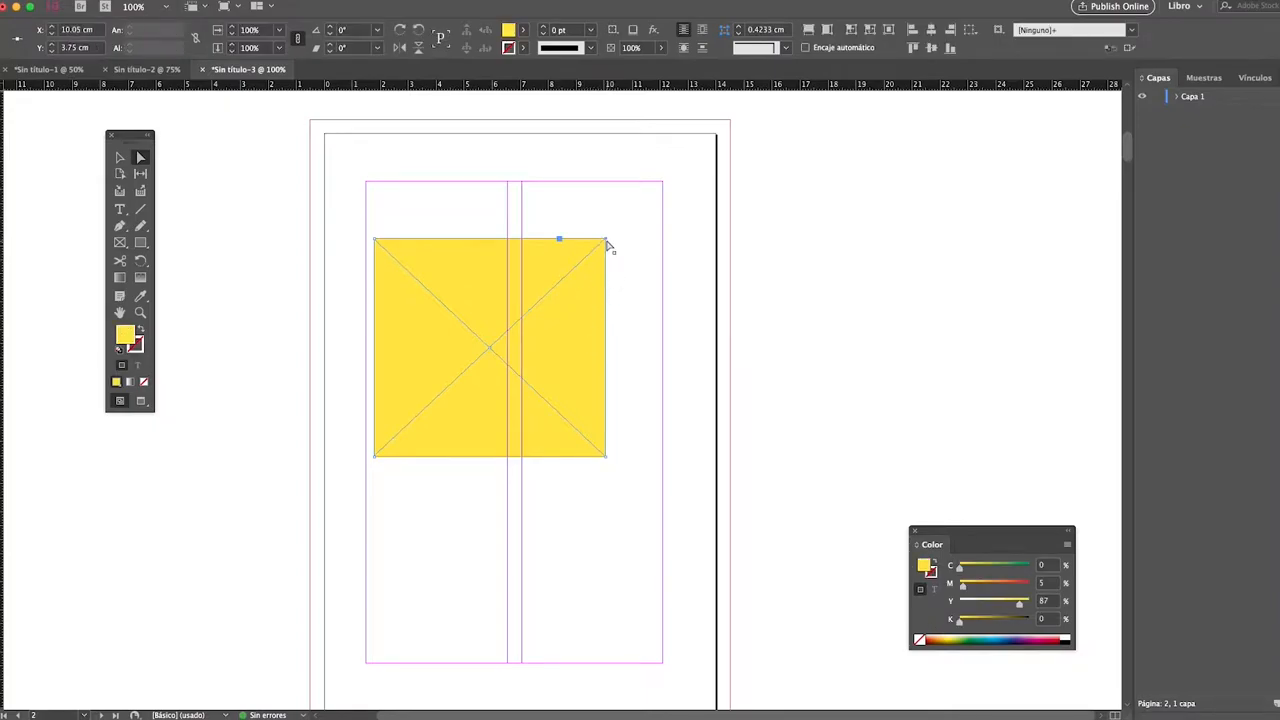
left_click_drag(606, 243, 434, 364)
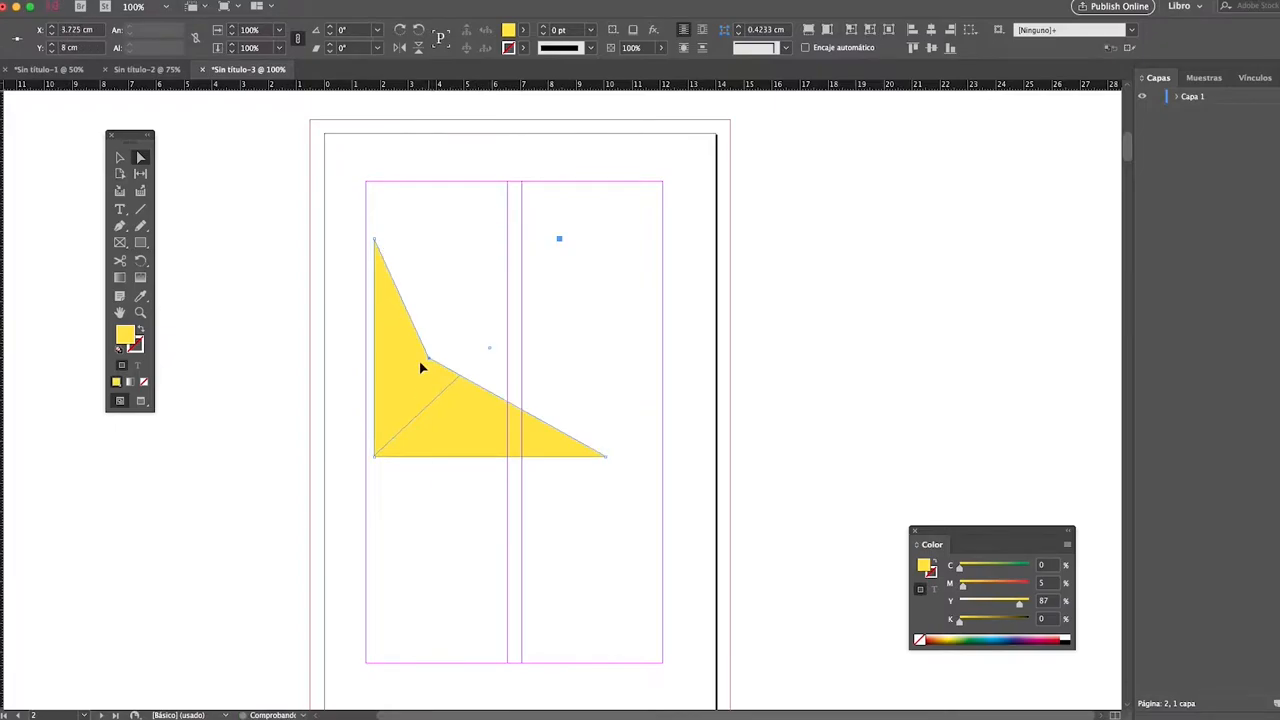
left_click(396, 487)
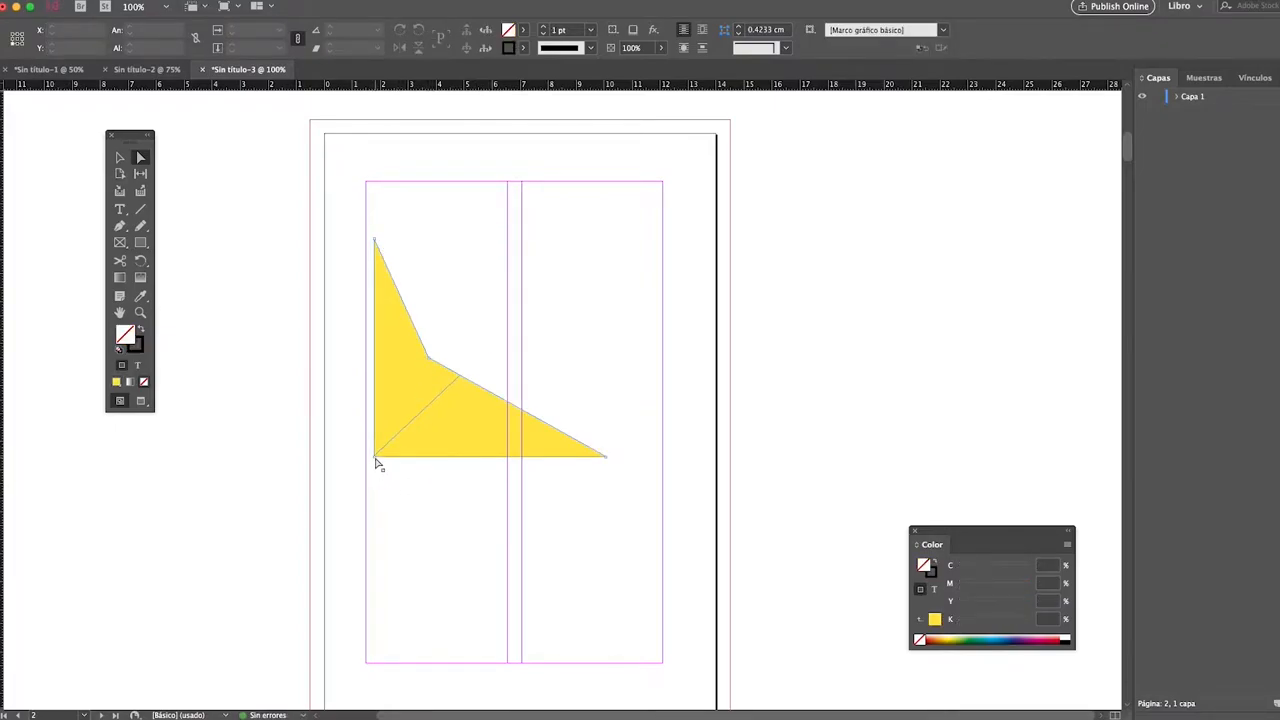
left_click_drag(378, 457, 571, 422)
left_click(443, 466)
left_click(476, 484)
left_click(435, 489)
Rotate the angular yellow shape by about 2.5° with the Selection tool and delete it.
left_click(119, 157)
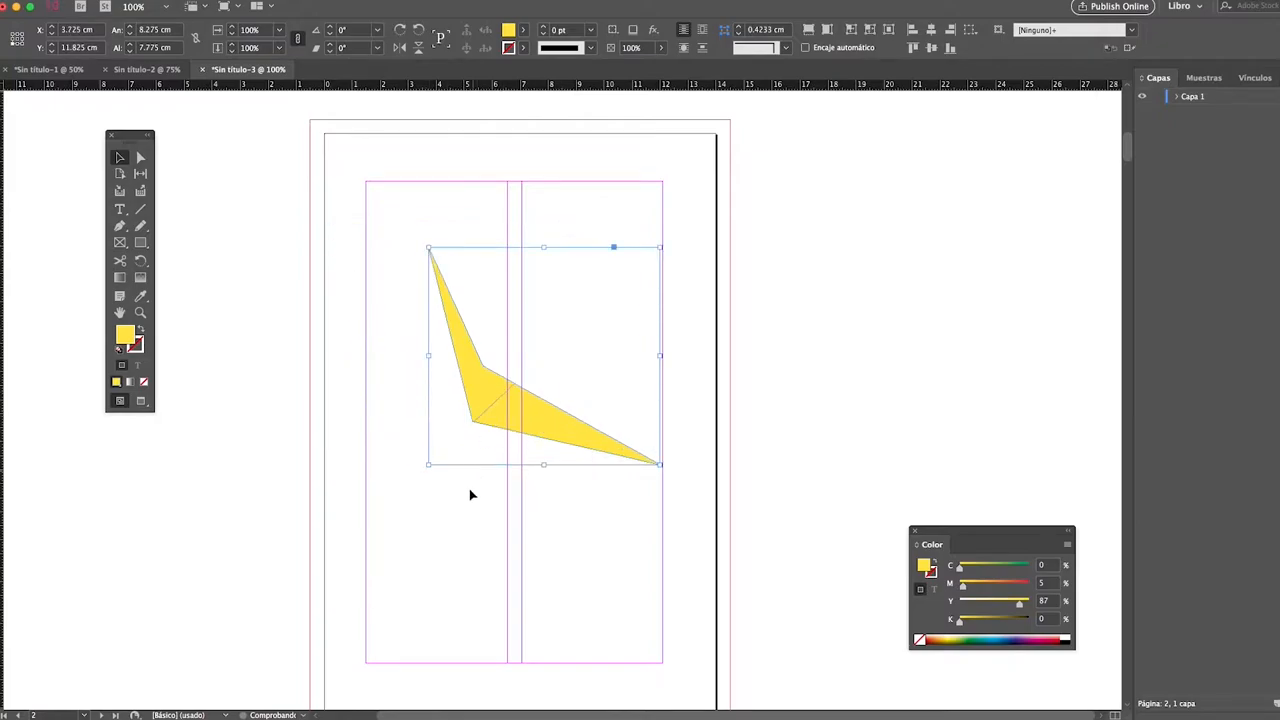
left_click(471, 480)
left_click_drag(428, 249, 409, 240)
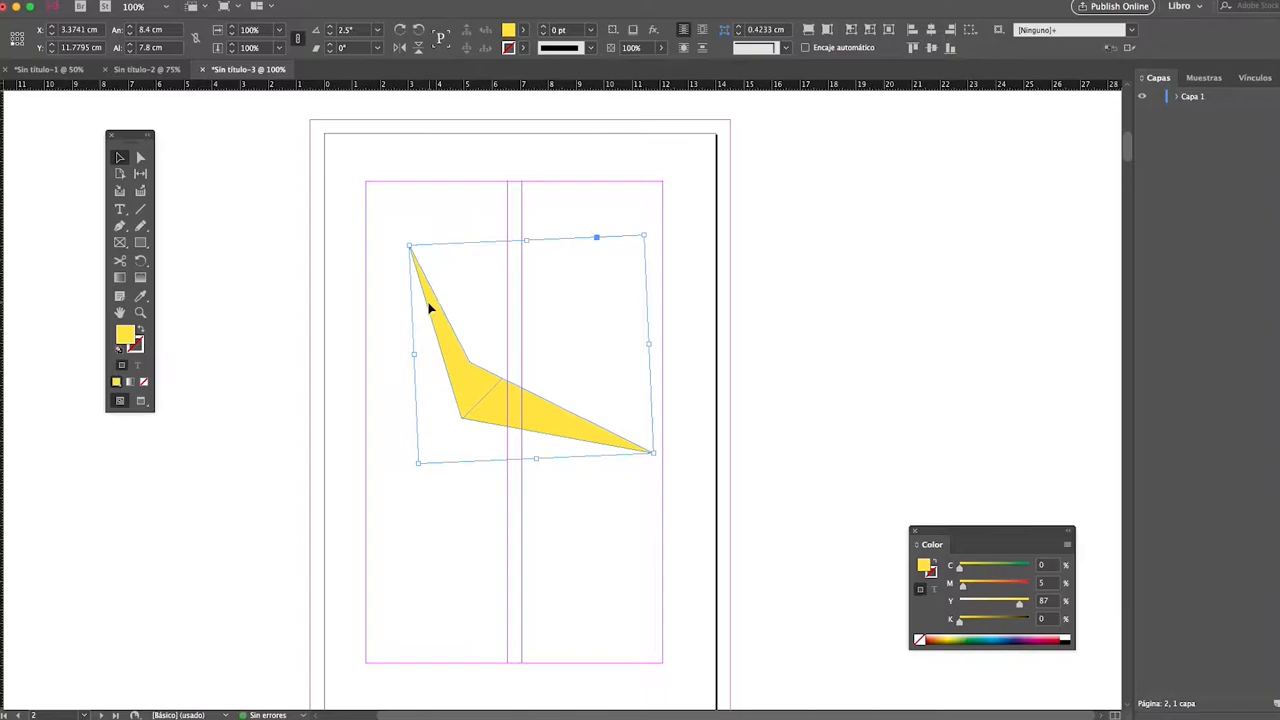
key("Delete")
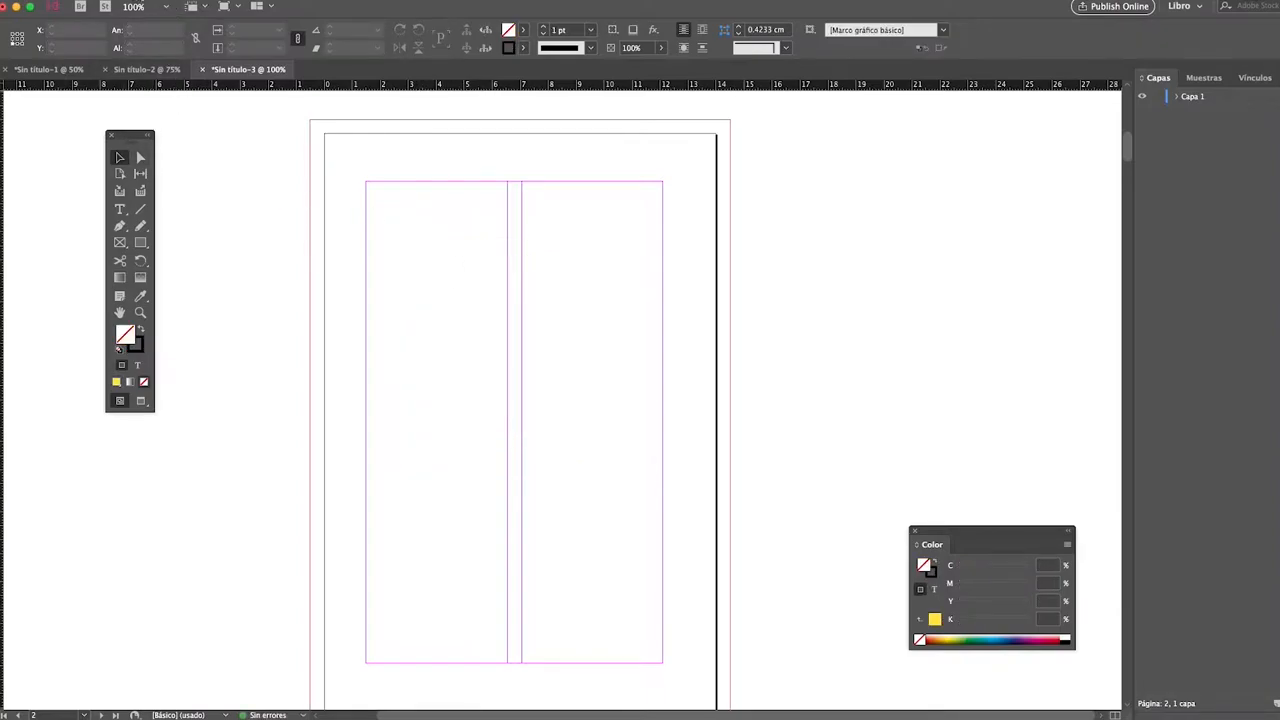
Place the-teen-music-band-performing-in-recording-studio.jpg across both columns from the upper margin, about 10.6 × 7.07 cm.
left_click(115, 1)
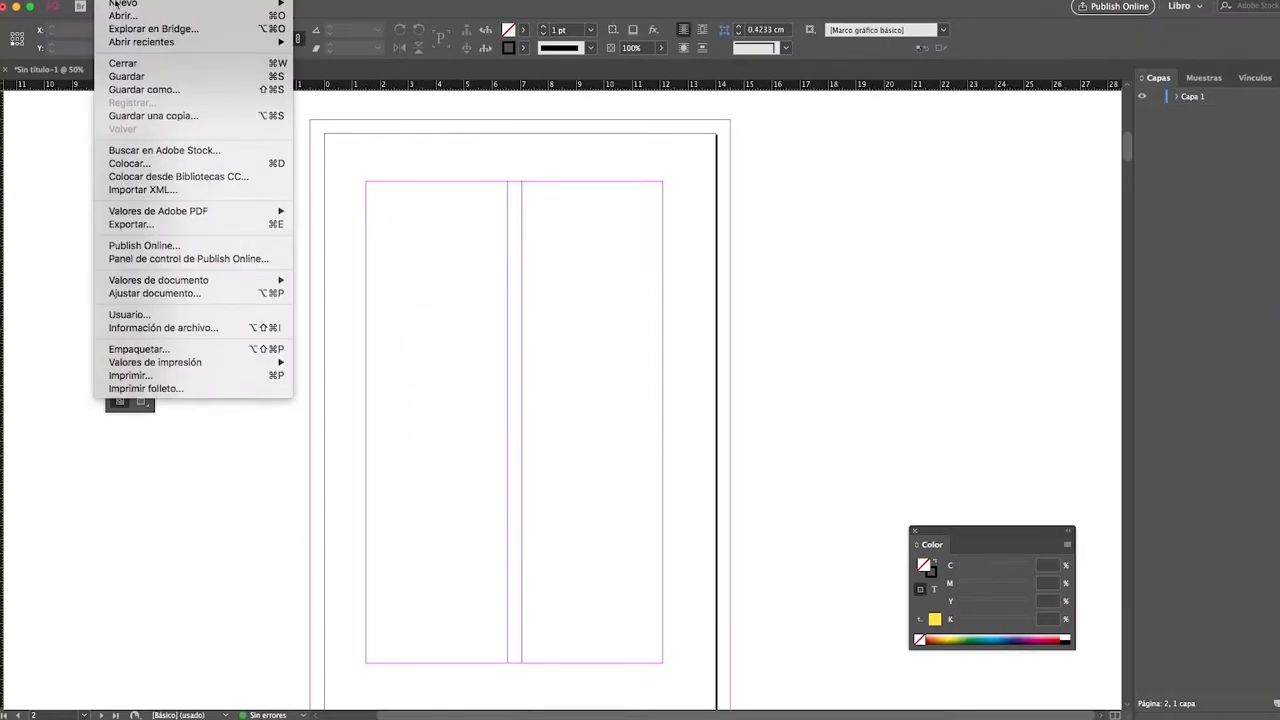
left_click(135, 163)
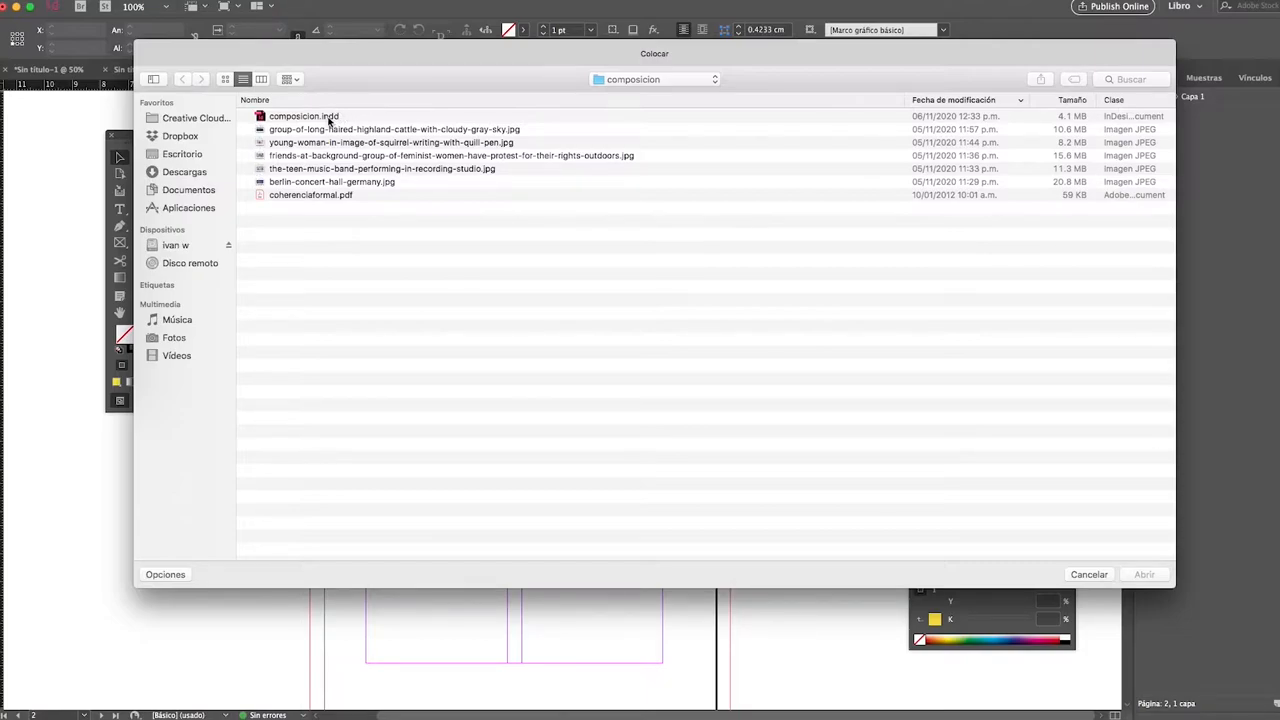
left_click(315, 170)
double_click(314, 172)
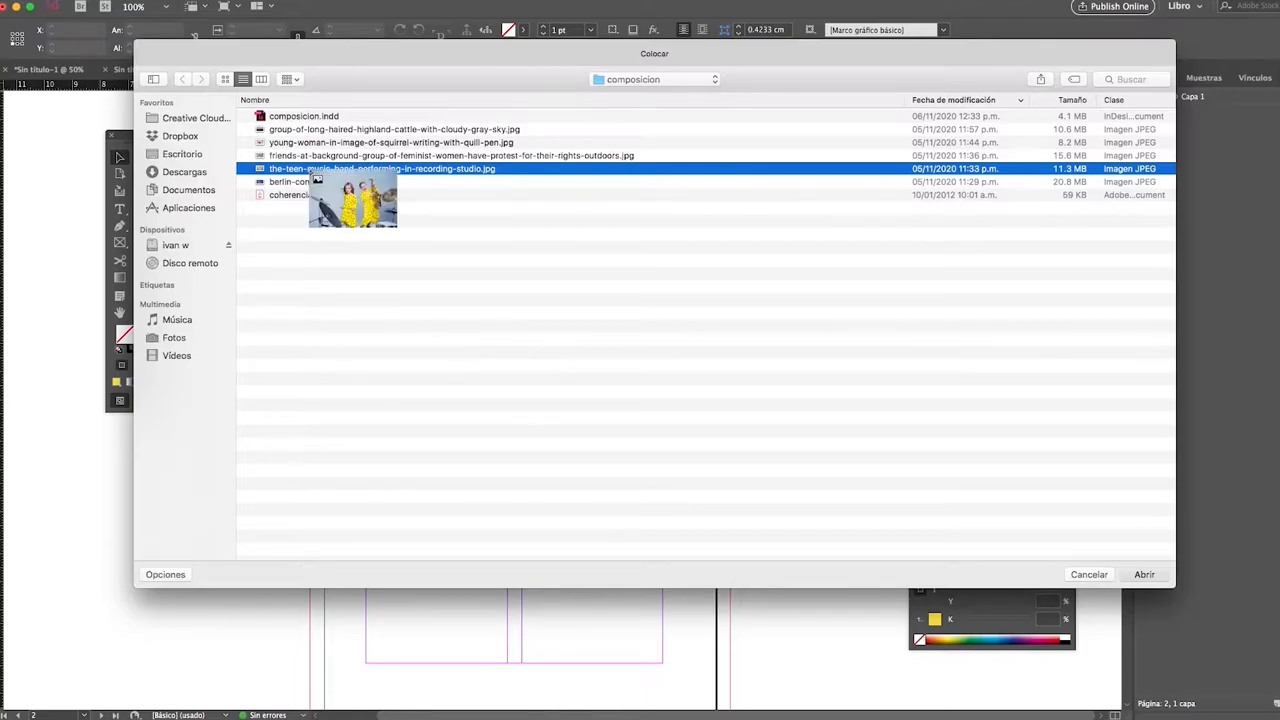
left_click_drag(368, 184, 667, 386)
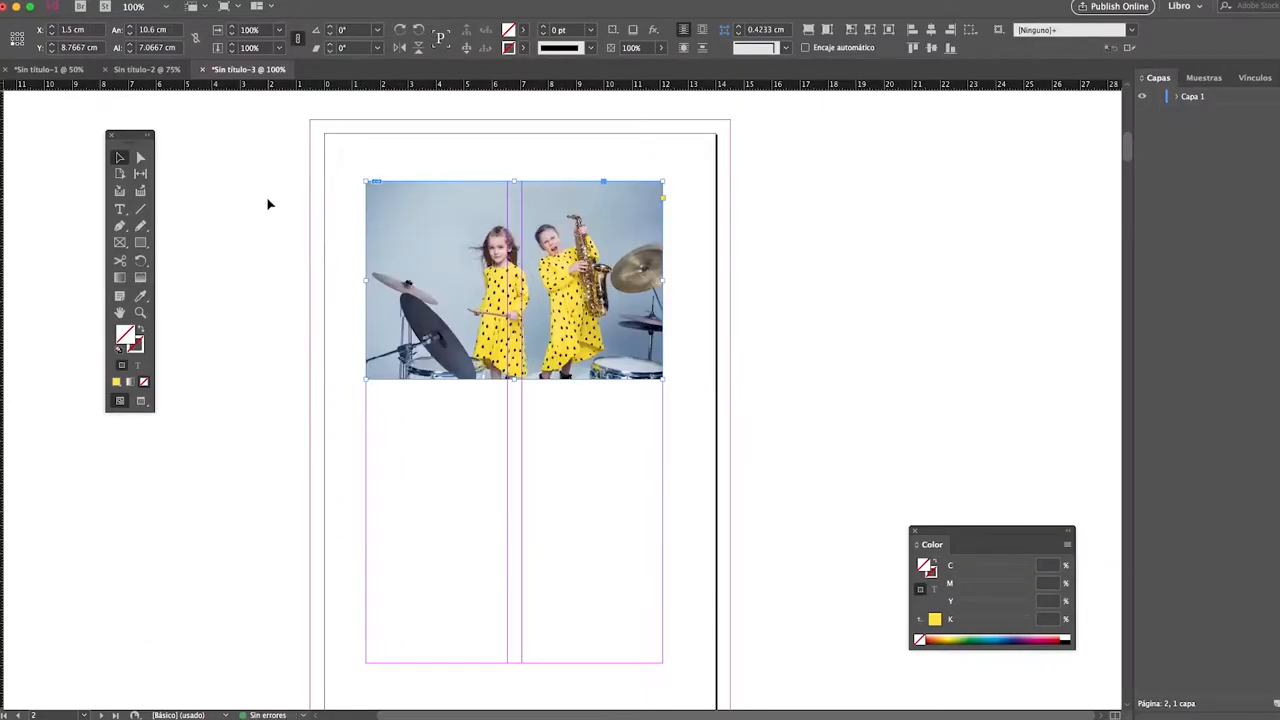
Resize the image frame to about 10.6 × 10.86 cm and align its upper edge with the page's upper margin.
left_click(266, 203)
left_click_drag(393, 199, 403, 239)
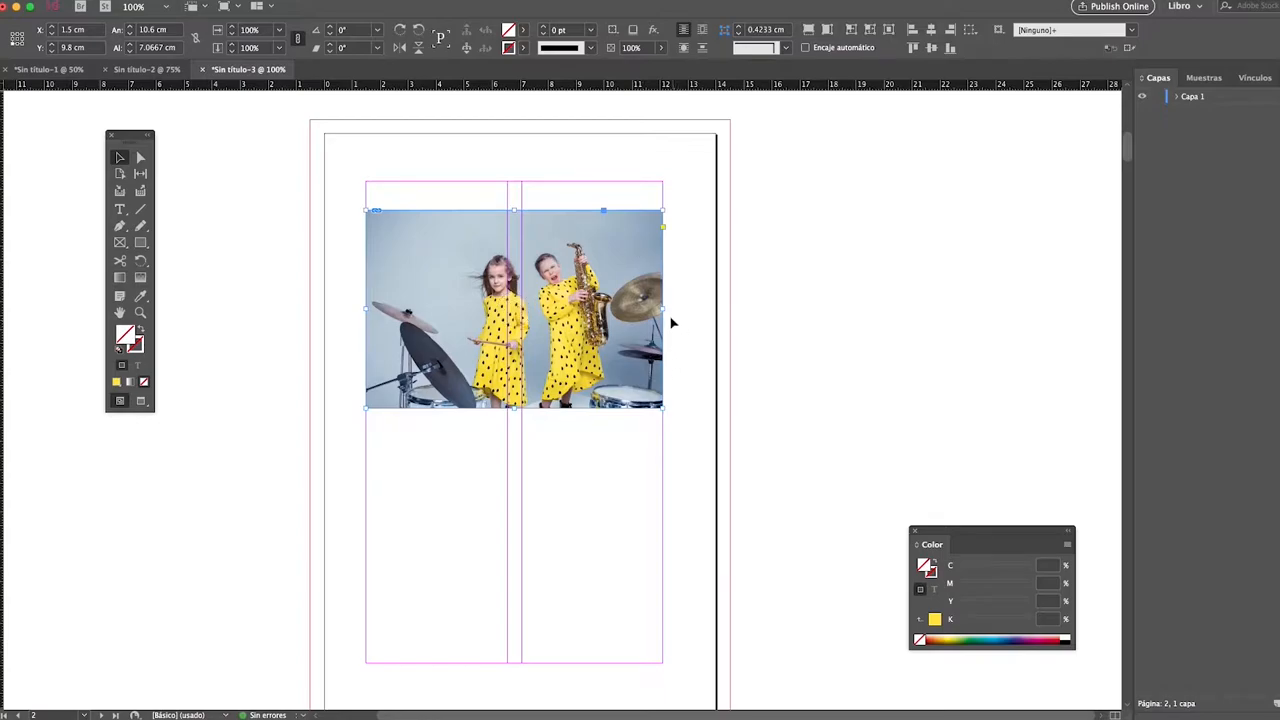
left_click_drag(665, 308, 560, 332)
left_click_drag(564, 407, 662, 490)
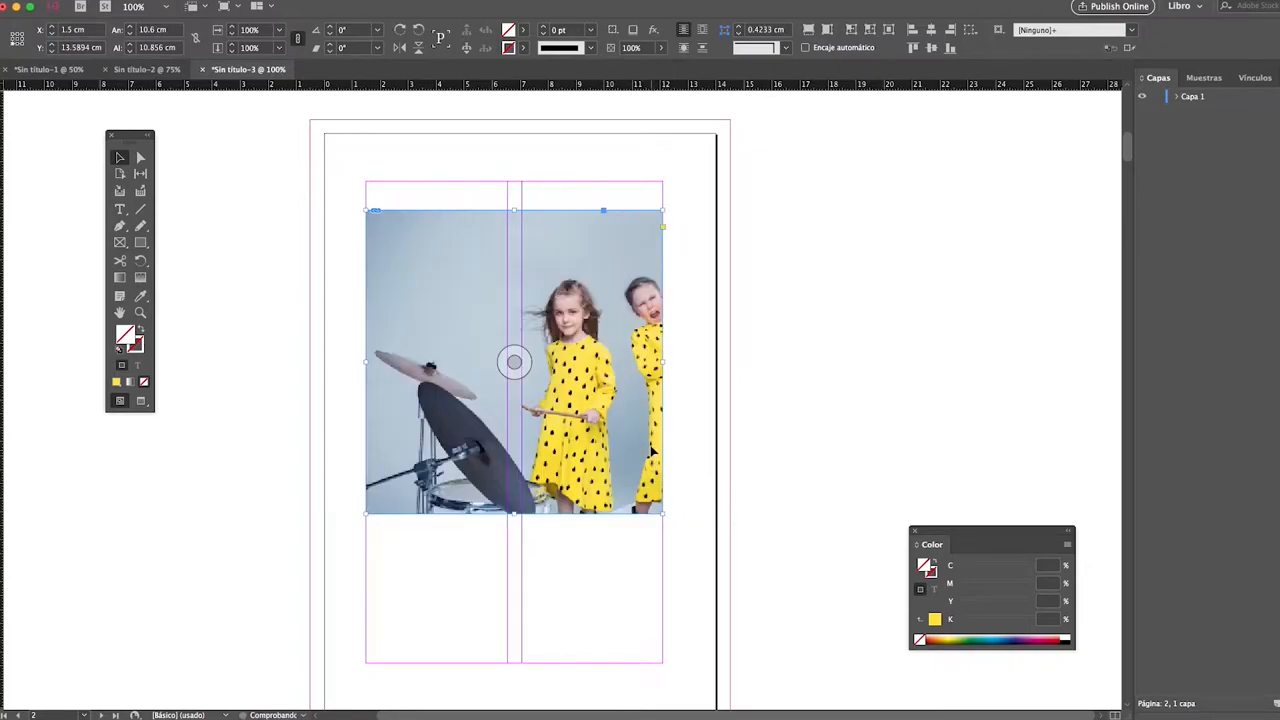
left_click_drag(566, 229, 569, 200)
left_click(314, 157)
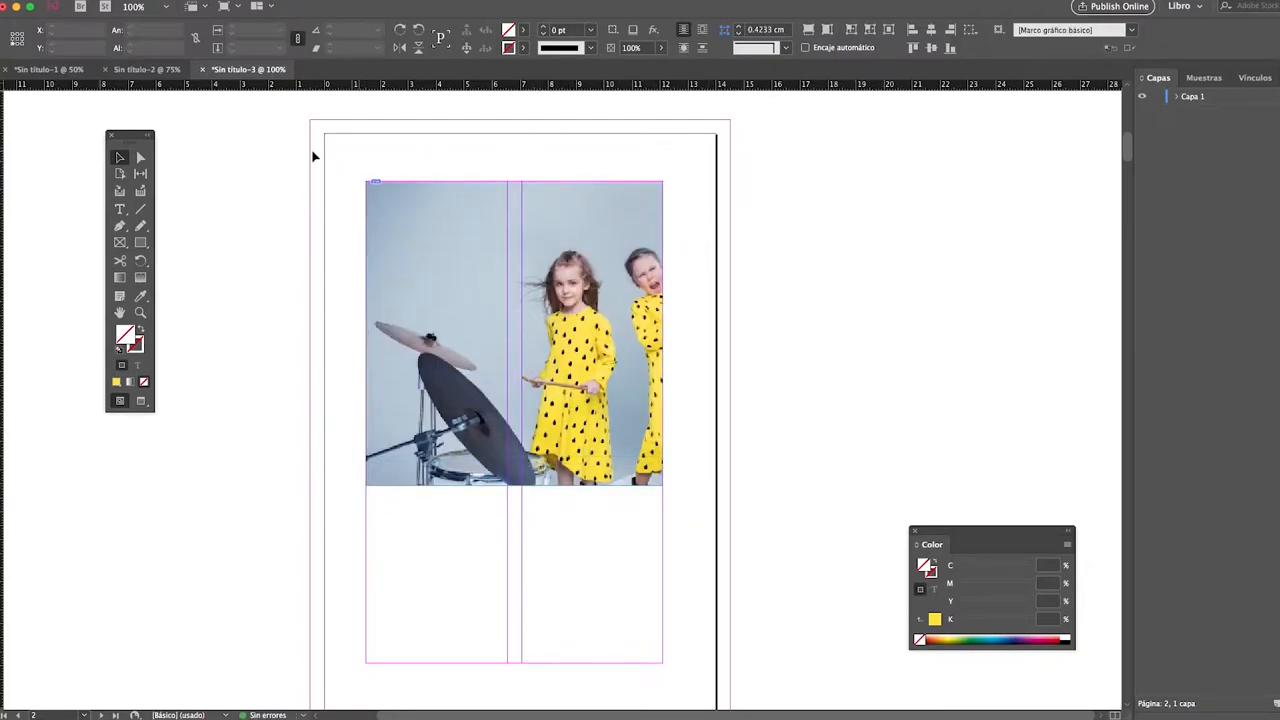
Shift the photo inside its frame to about X+ -2.84 cm, Y+ 10.96 cm so both children are in view.
left_click(142, 158)
left_click(577, 205)
mouse_move(580, 200)
left_mouse_down()
mouse_move(534, 217)
mouse_move(692, 238)
mouse_move(647, 234)
left_mouse_up()
left_click(596, 150)
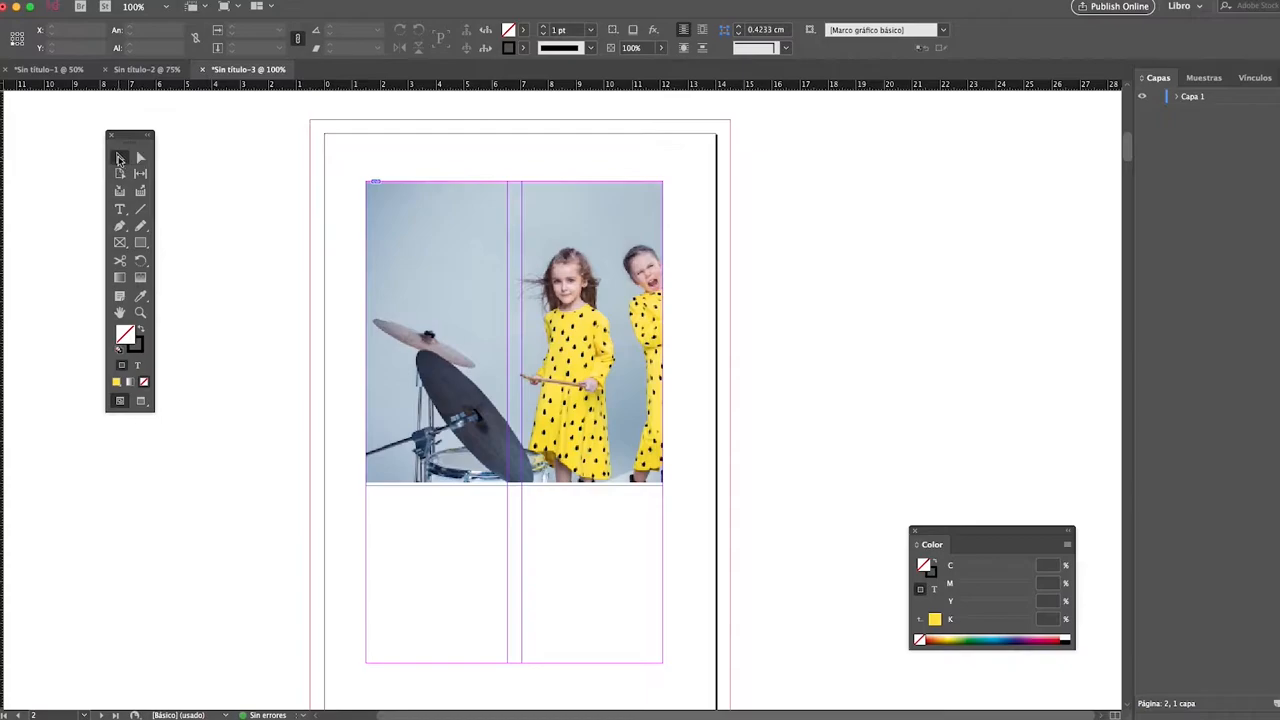
mouse_move(510, 328)
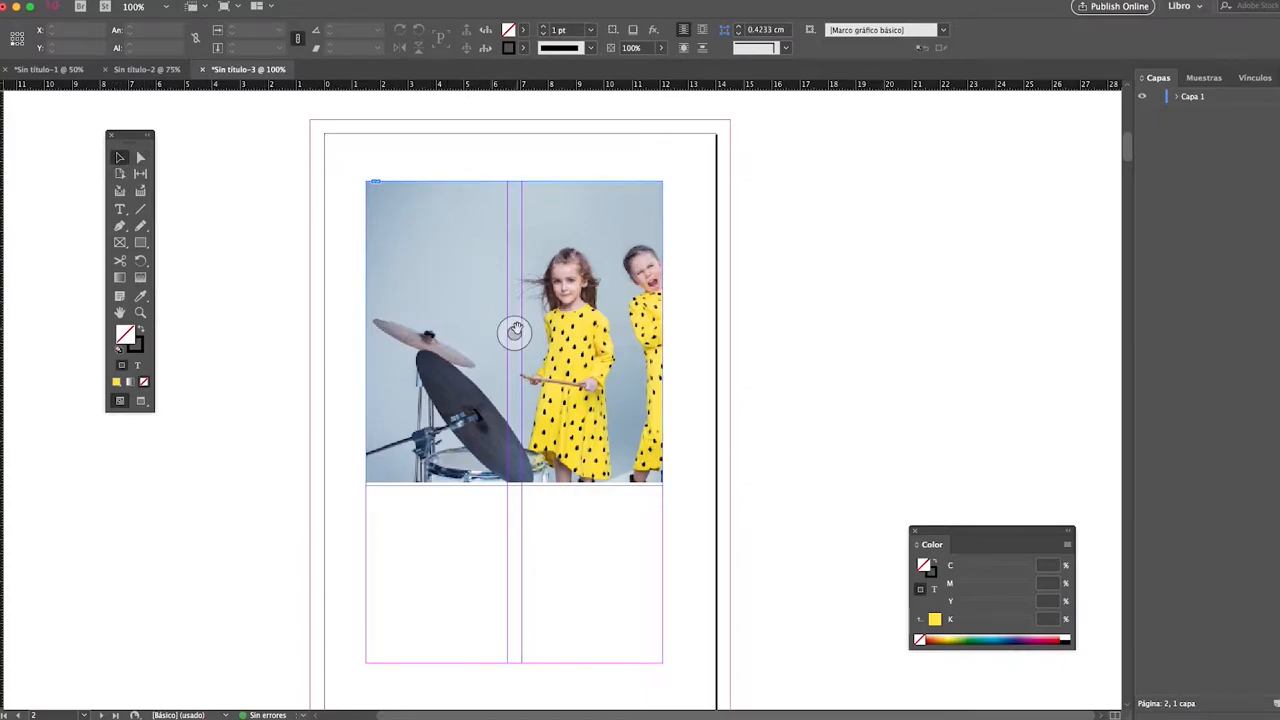
mouse_move(515, 332)
left_mouse_down()
mouse_move(510, 345)
mouse_move(510, 322)
mouse_move(514, 336)
left_mouse_up()
Scale the photo inside its frame to about 37.3% with Direct Selection and reposition it so both children fill the frame.
left_click(140, 157)
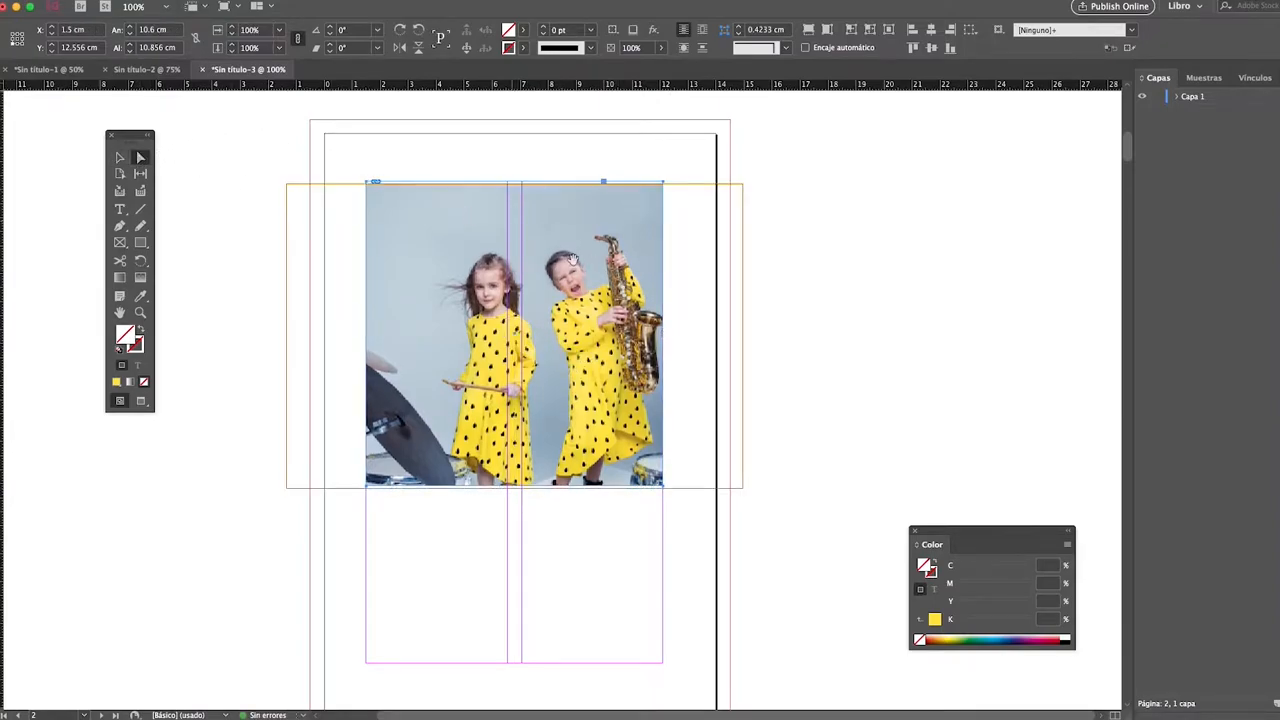
left_click(510, 345)
left_click(741, 492)
left_click(596, 431)
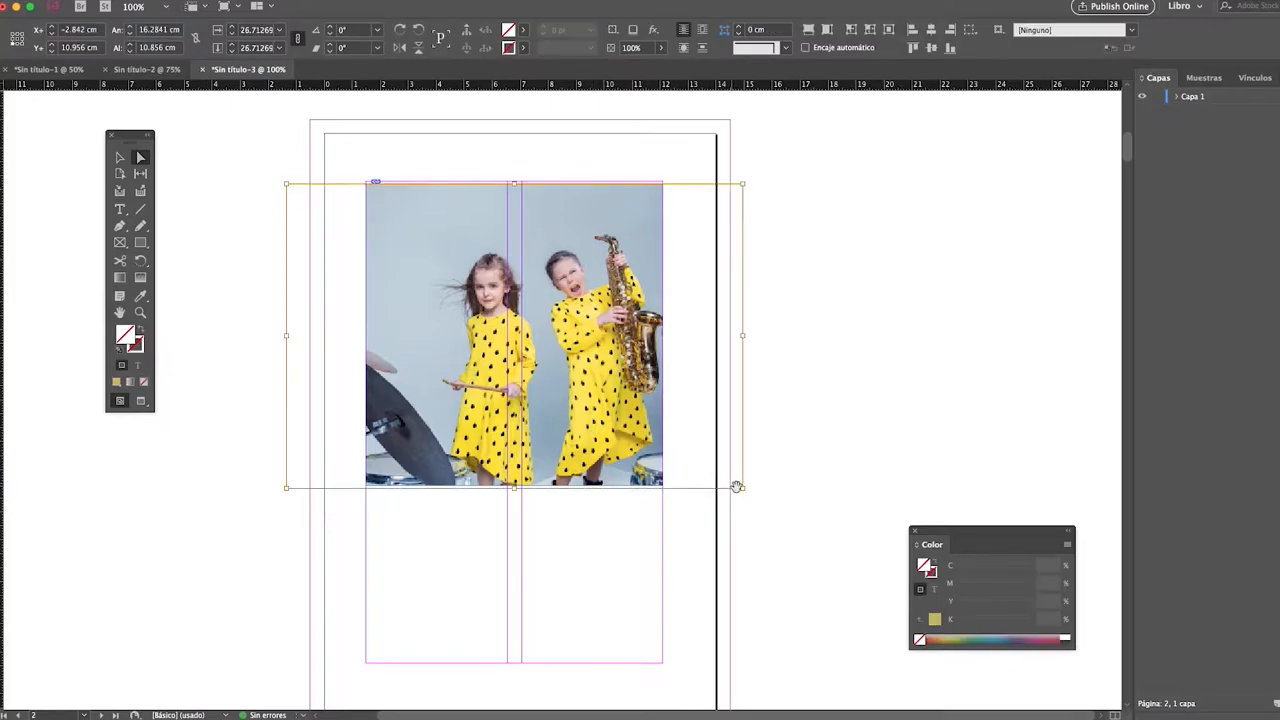
left_click_drag(745, 490, 922, 607)
left_click_drag(527, 378, 484, 319)
left_click_drag(588, 293, 579, 282)
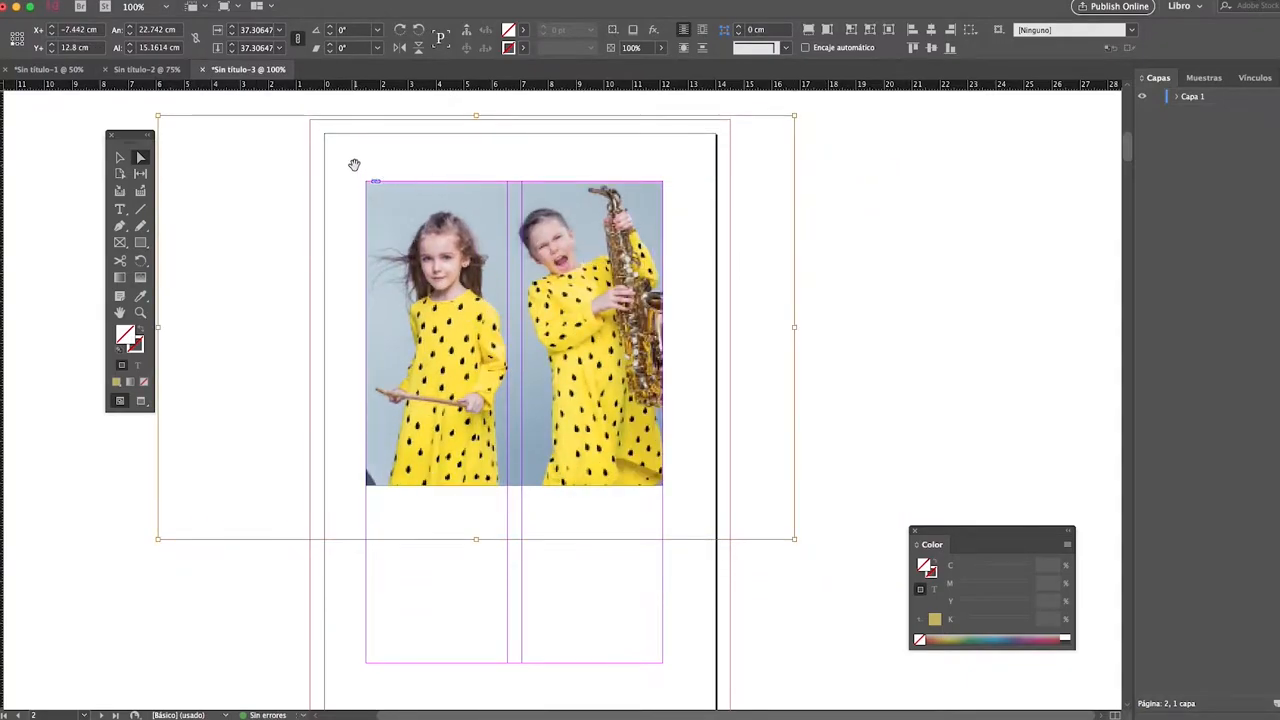
left_click(430, 625)
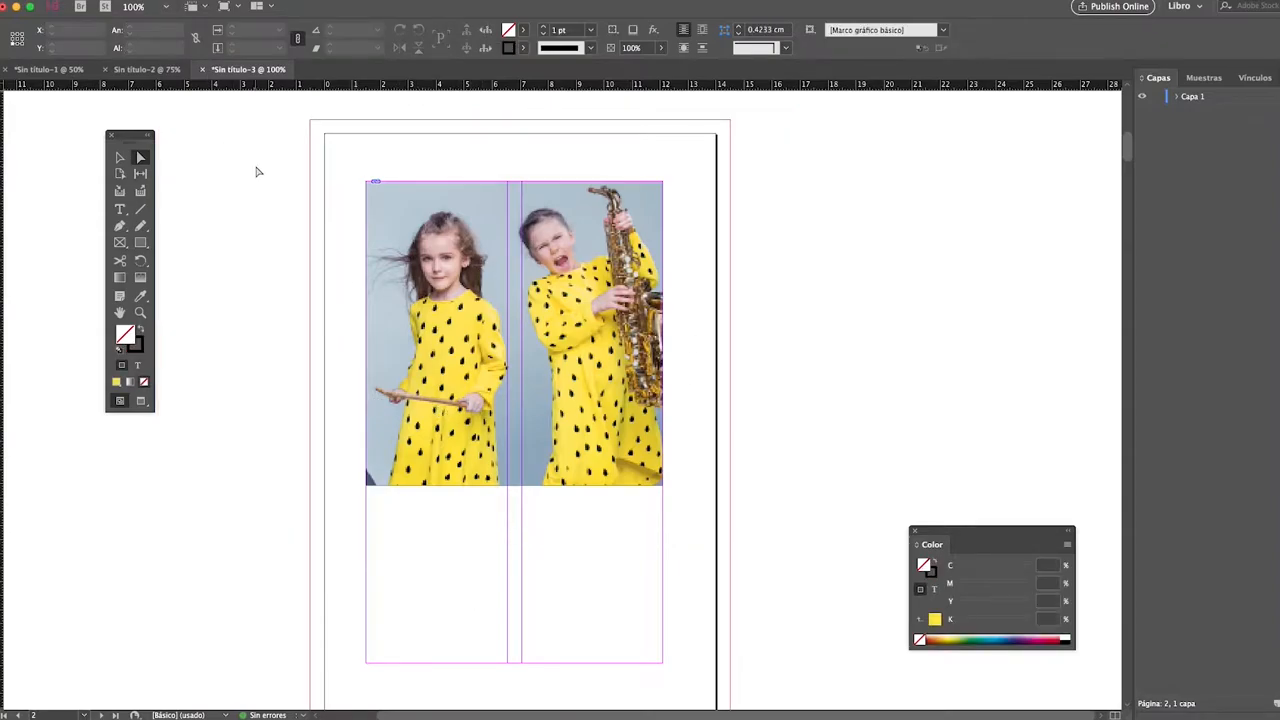
left_click(460, 243)
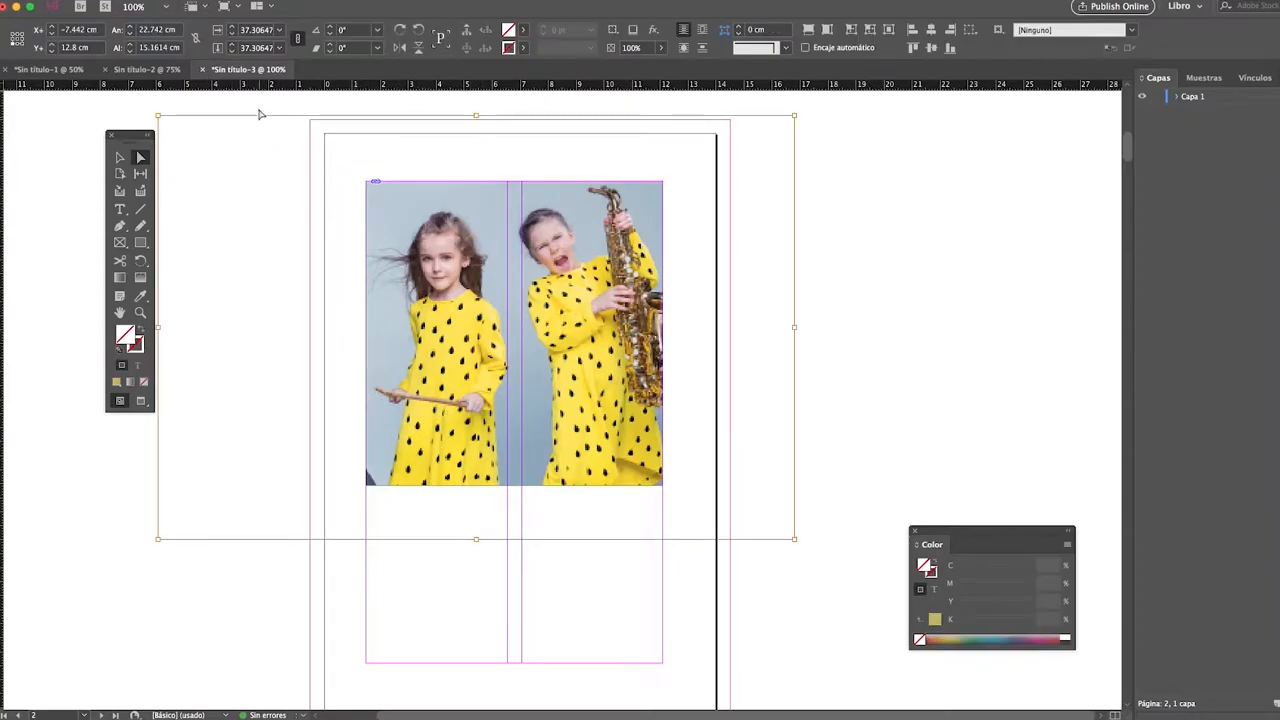
Move the image frame as a whole with the Selection tool and return it to the columns' upper margin.
left_click(120, 156)
left_click(108, 120)
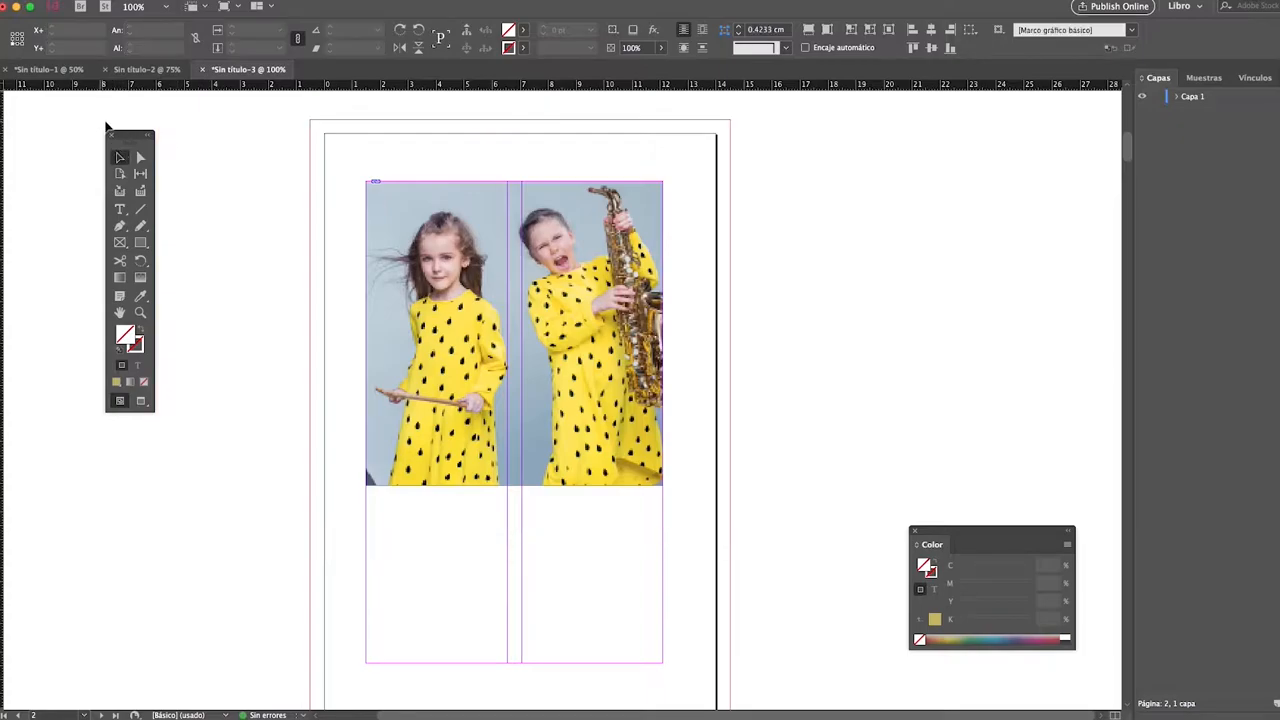
mouse_move(502, 220)
left_mouse_down()
mouse_move(527, 222)
mouse_move(473, 233)
mouse_move(502, 220)
left_mouse_up()
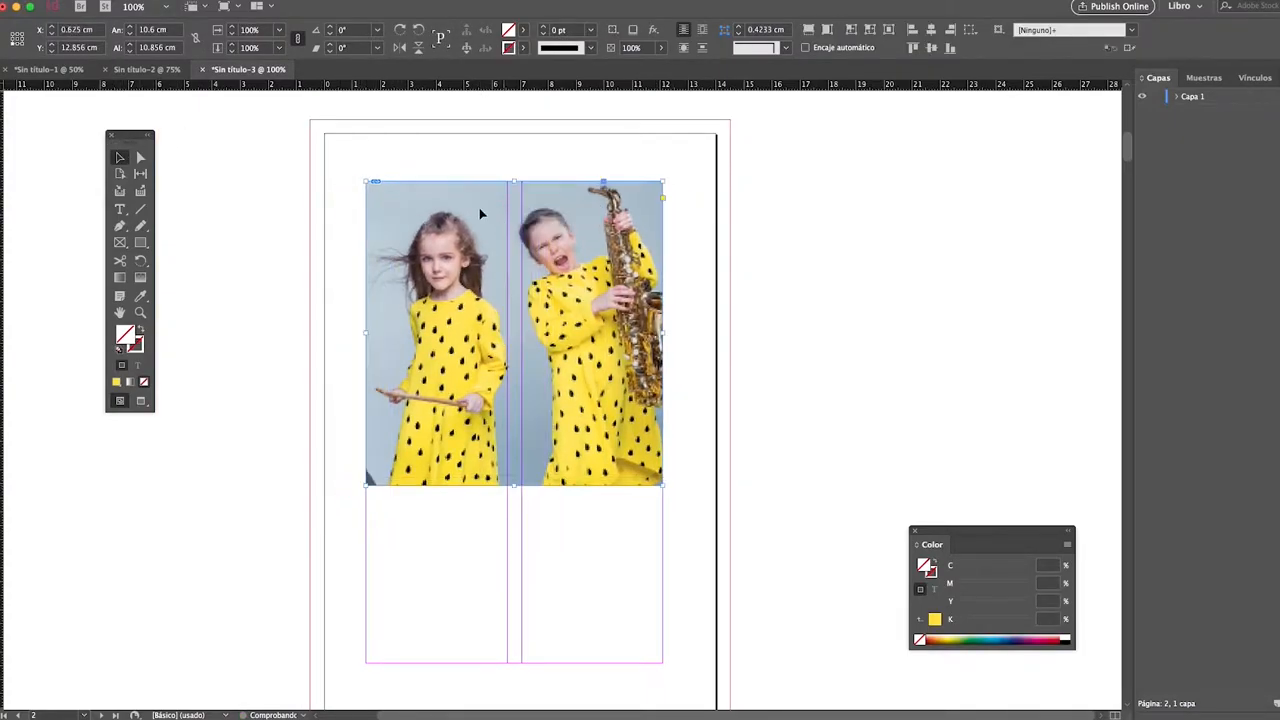
With Direct Selection, shift the photo to about X+ -7.1 cm, Y+ 13.21 cm and pull the frame's upper-right corner point inward above the girl's head.
left_click(108, 125)
left_click(140, 158)
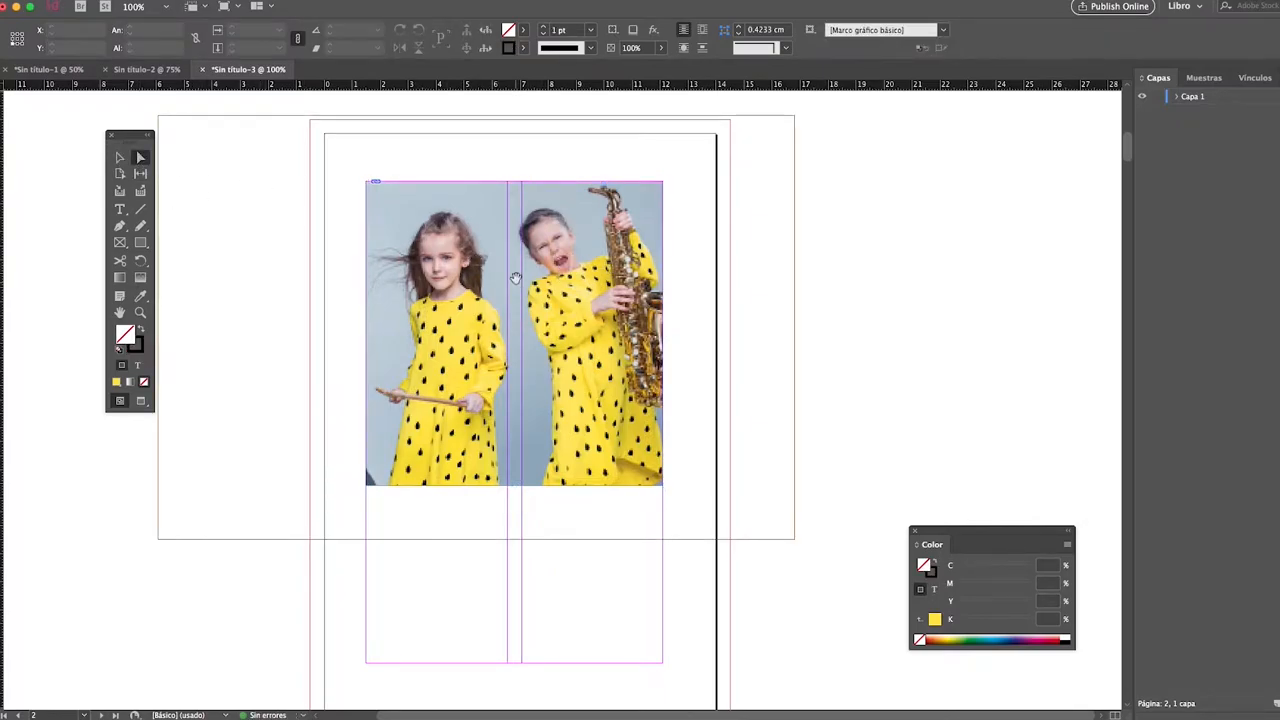
mouse_move(470, 422)
left_mouse_down()
mouse_move(512, 412)
mouse_move(490, 421)
left_mouse_up()
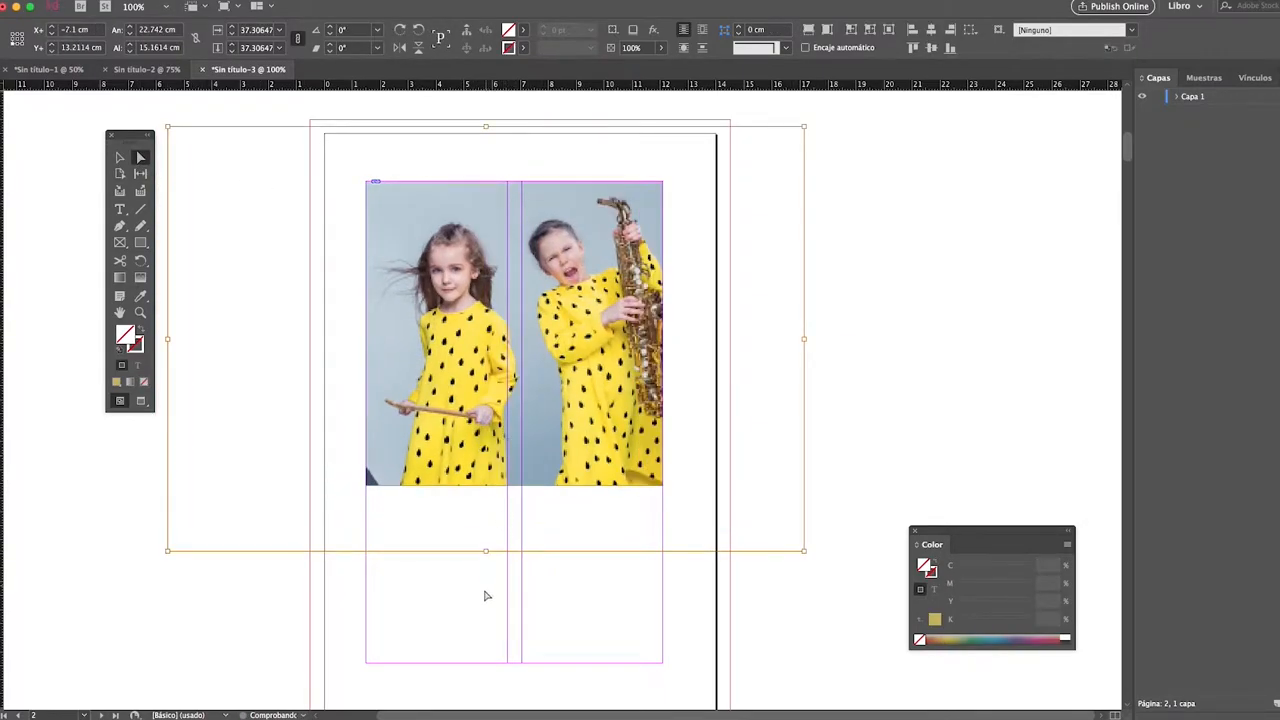
left_click(665, 183)
left_click_drag(660, 190, 476, 201)
Rotate only the photo inside its reshaped frame, trying about 20° and settling on 6°.
left_click(470, 288)
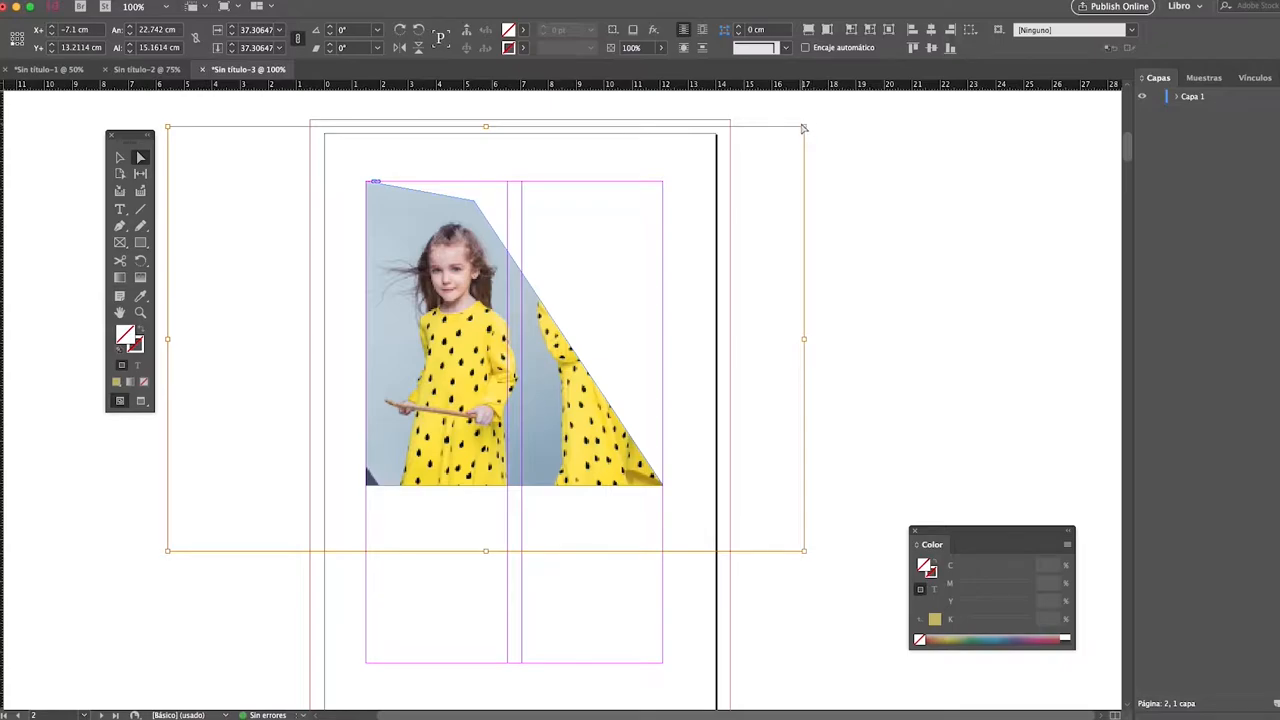
left_click(331, 27)
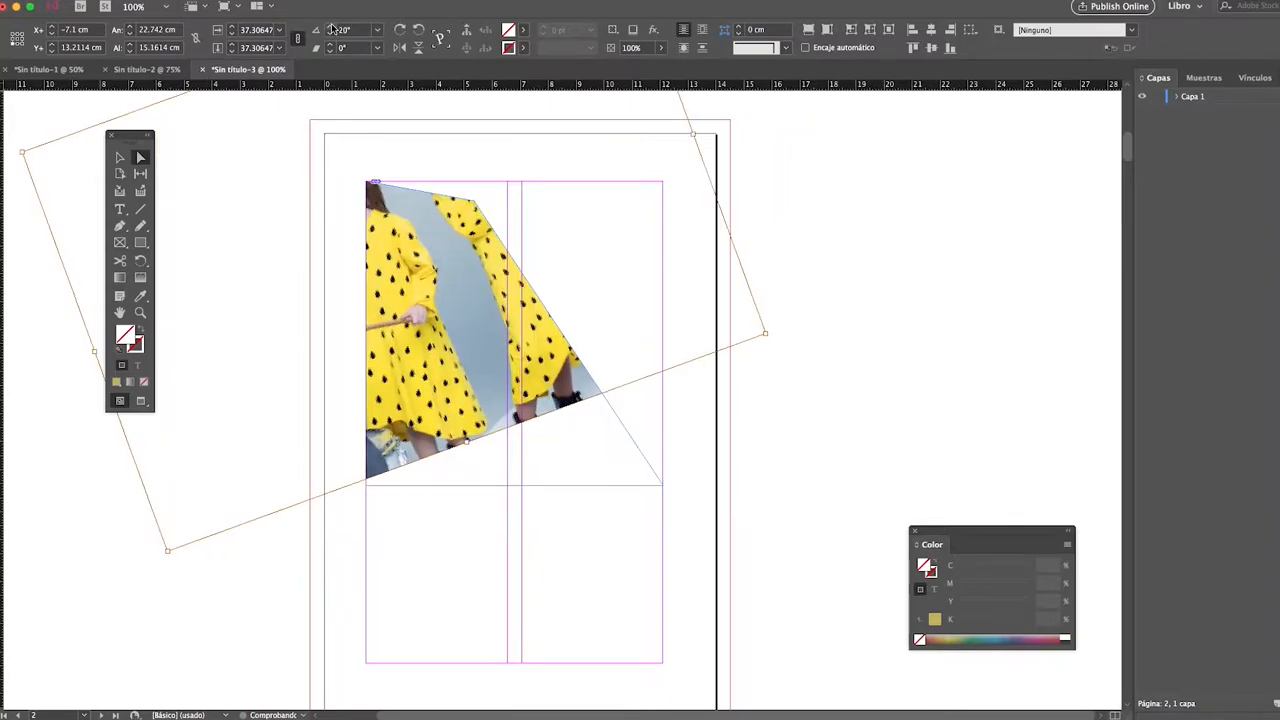
left_click(330, 34)
left_click(330, 34)
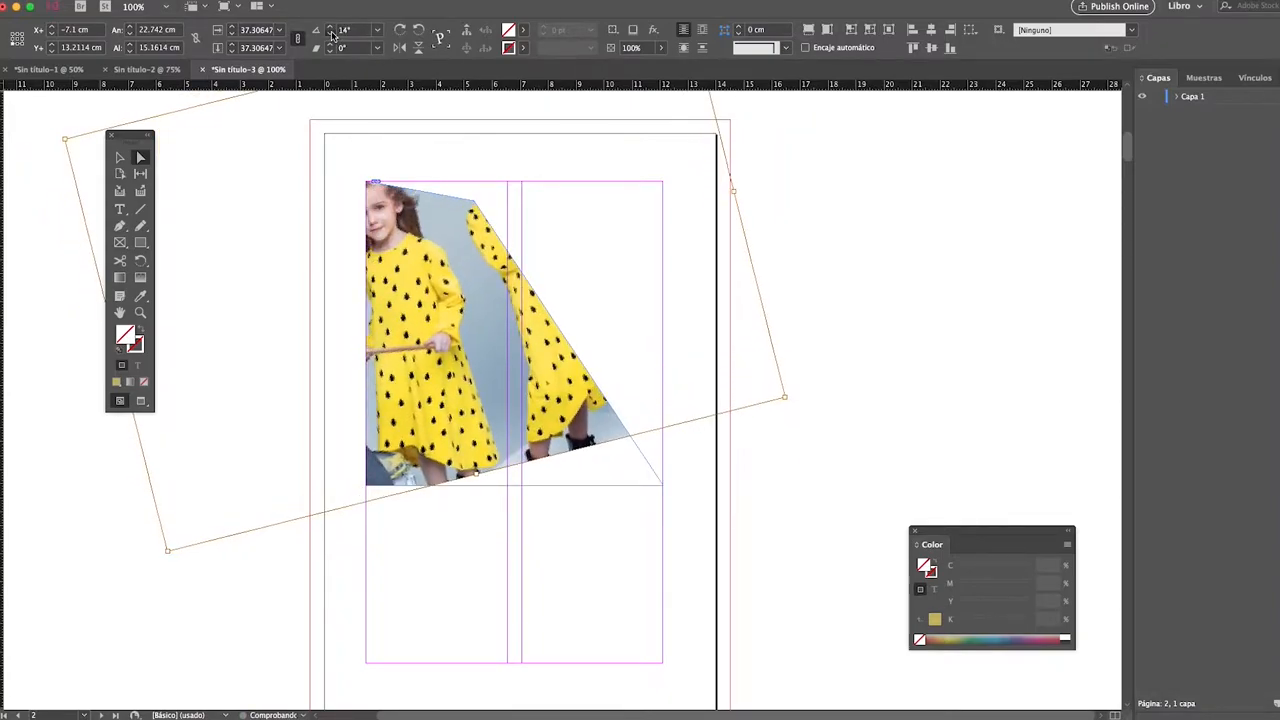
left_click(331, 32)
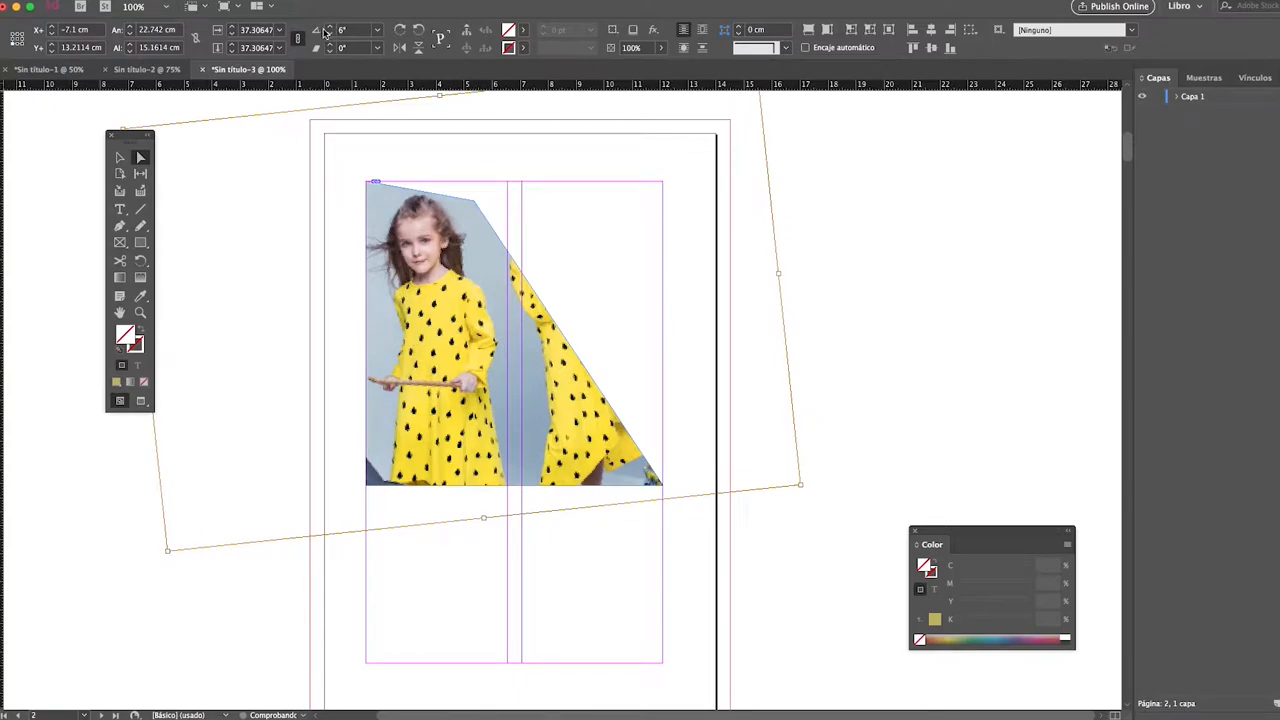
key("super+Tab")
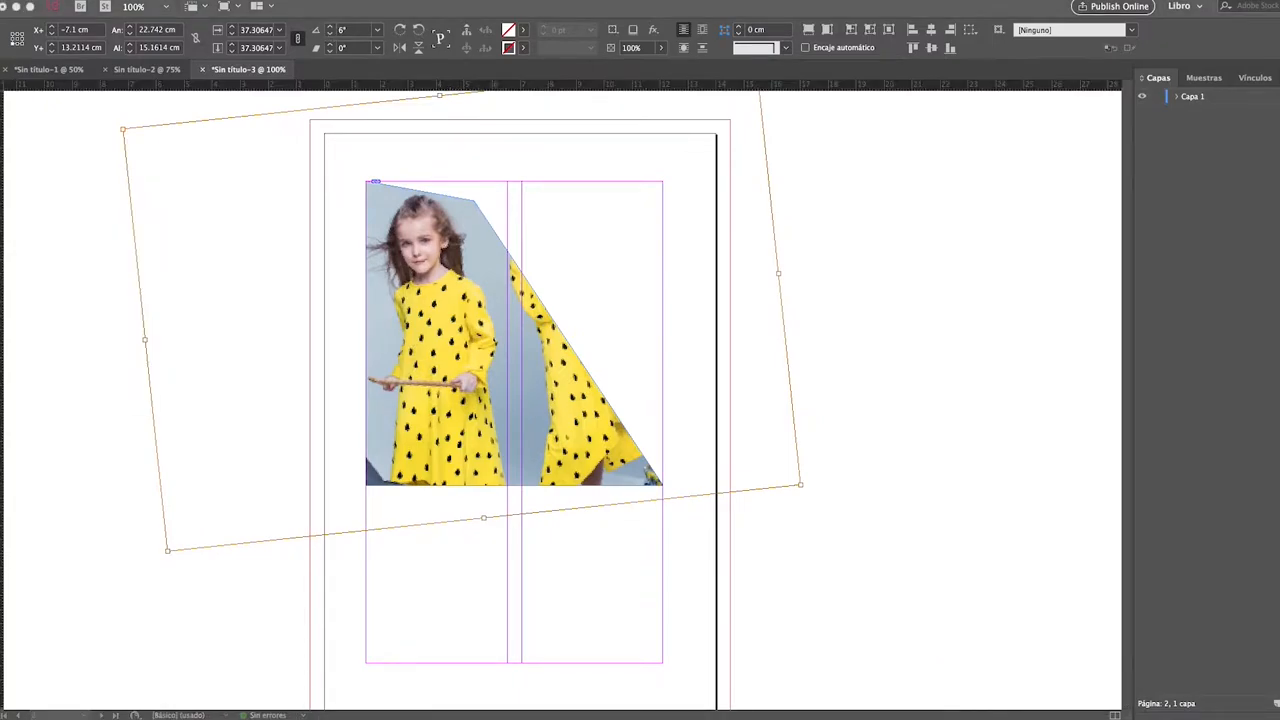
key("super+Tab")
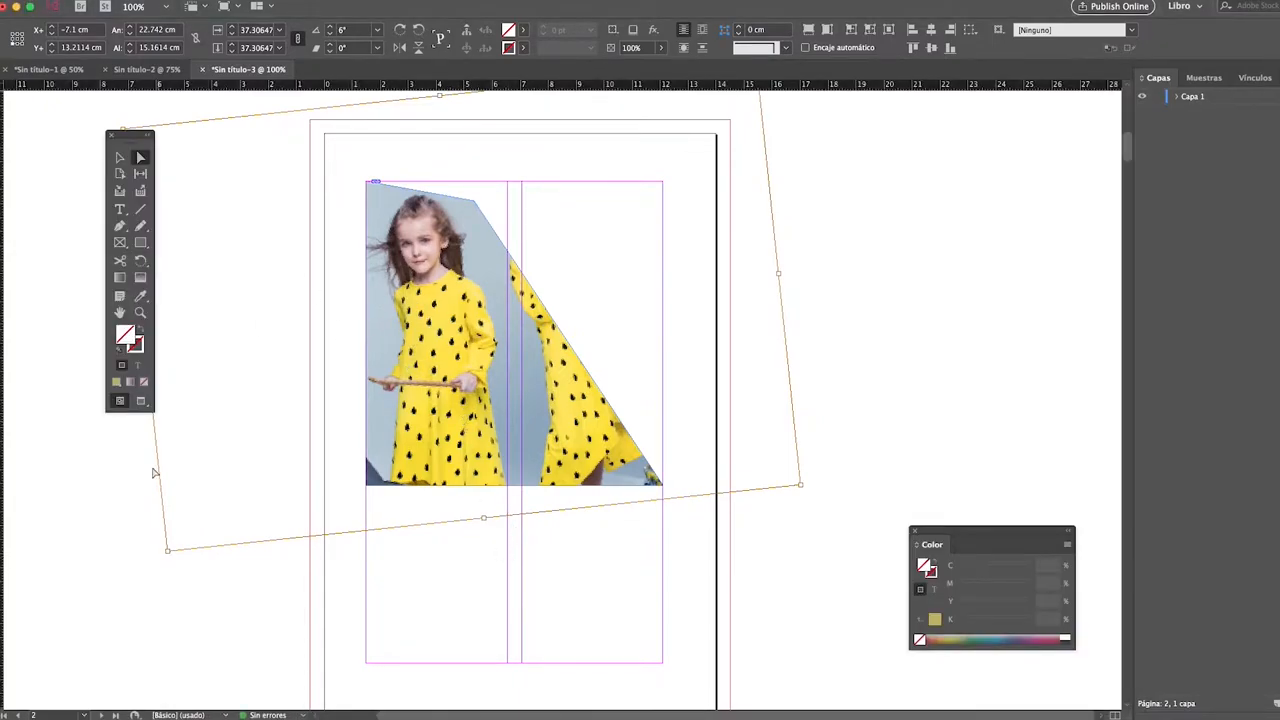
Rotate the whole image frame together with its photo to 12° using the Selection tool.
left_click(146, 500)
left_click(120, 158)
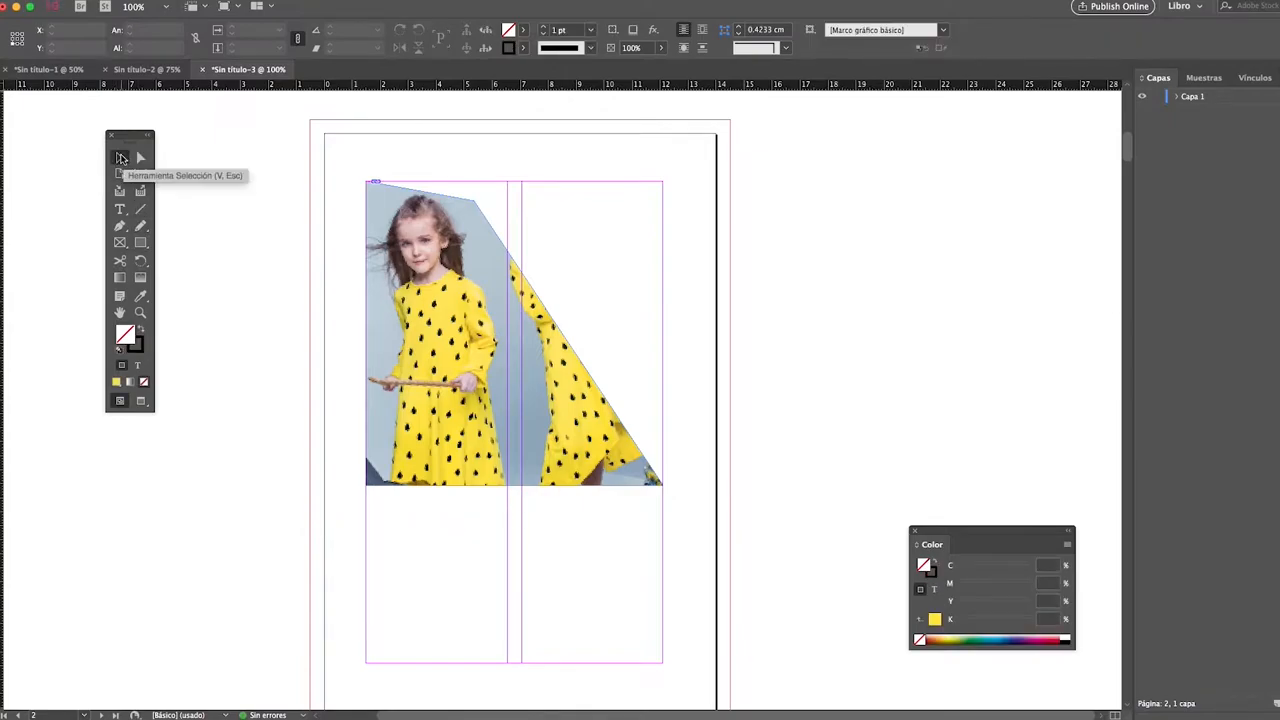
left_click(514, 331)
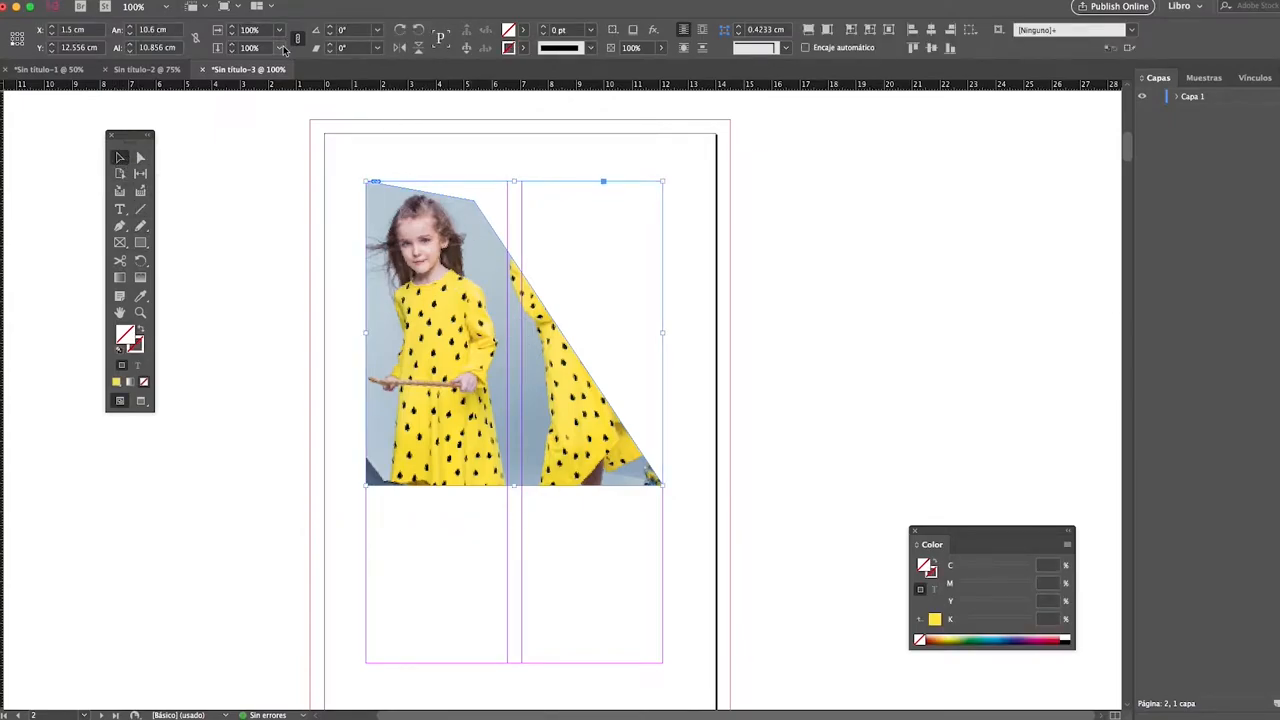
left_click(330, 27)
left_click(329, 27)
left_click(329, 27)
left_click(329, 27)
left_click(329, 27)
left_click(329, 27)
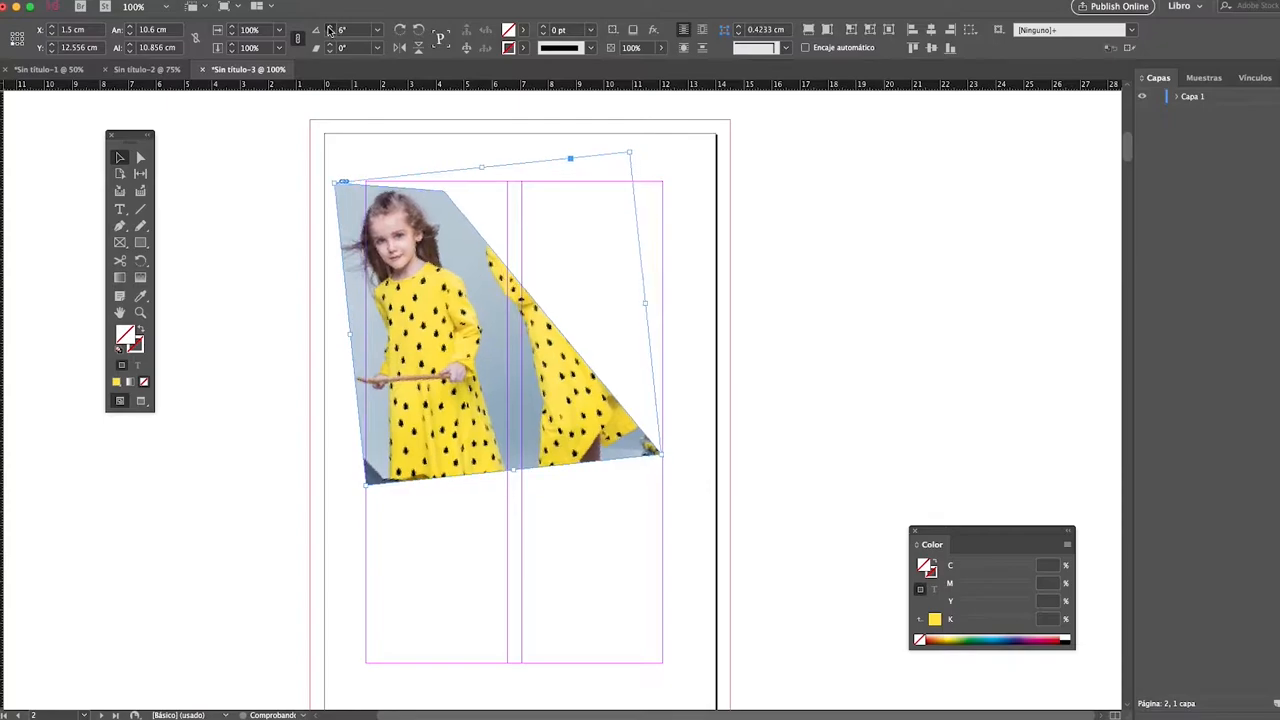
left_click(329, 27)
left_click(329, 27)
left_click(329, 27)
left_click(329, 27)
left_click(329, 27)
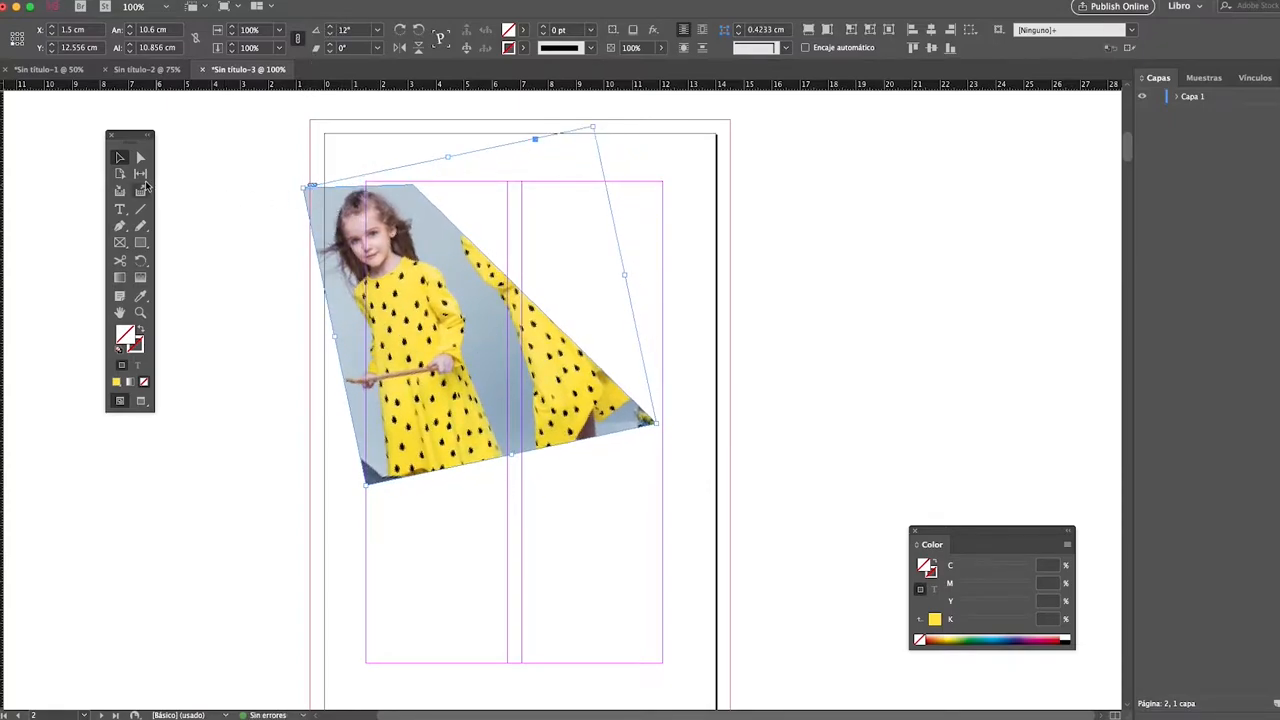
Undo the frame and photo rotations, the corner reshaping and the photo shift to restore the rectangular image frame.
left_click(257, 156)
key("super+z")
key("super+z")
key("super+z")
key("super+z")
key("super+z")
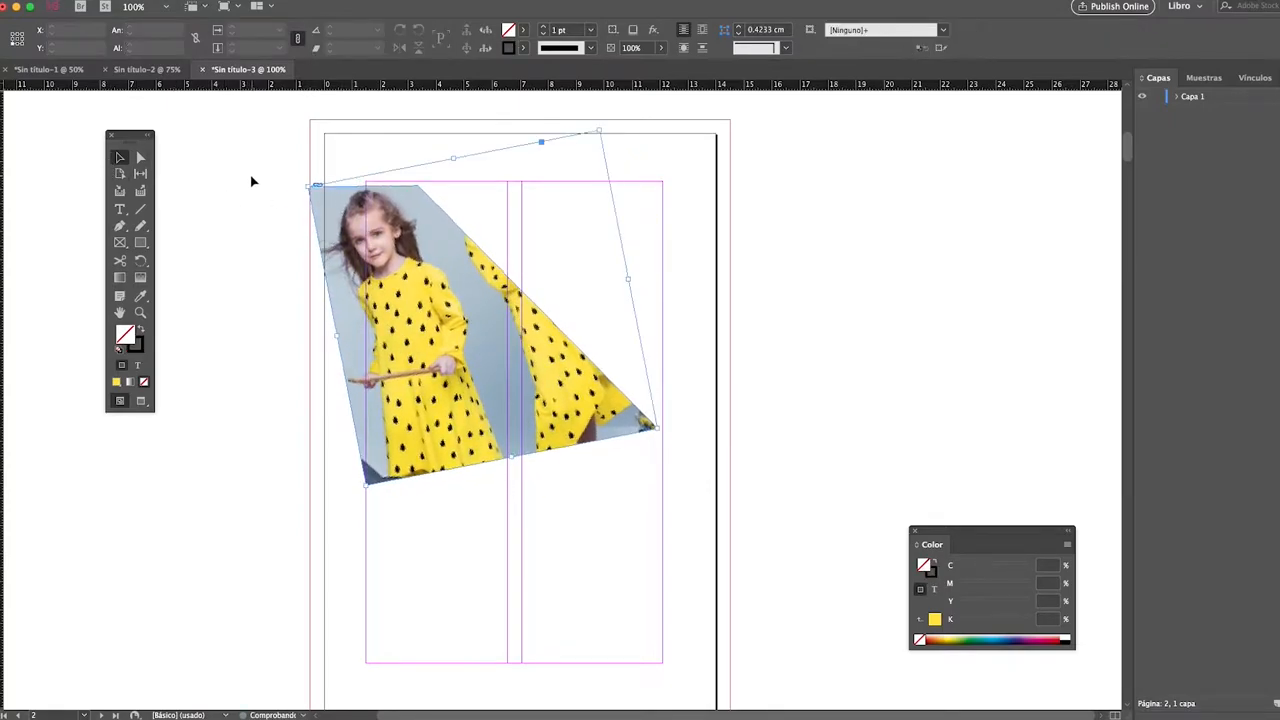
key("super+z")
key("super+z")
key("super+z")
key("super+z")
key("super+z")
key("super+z")
key("super+z")
key("super+z")
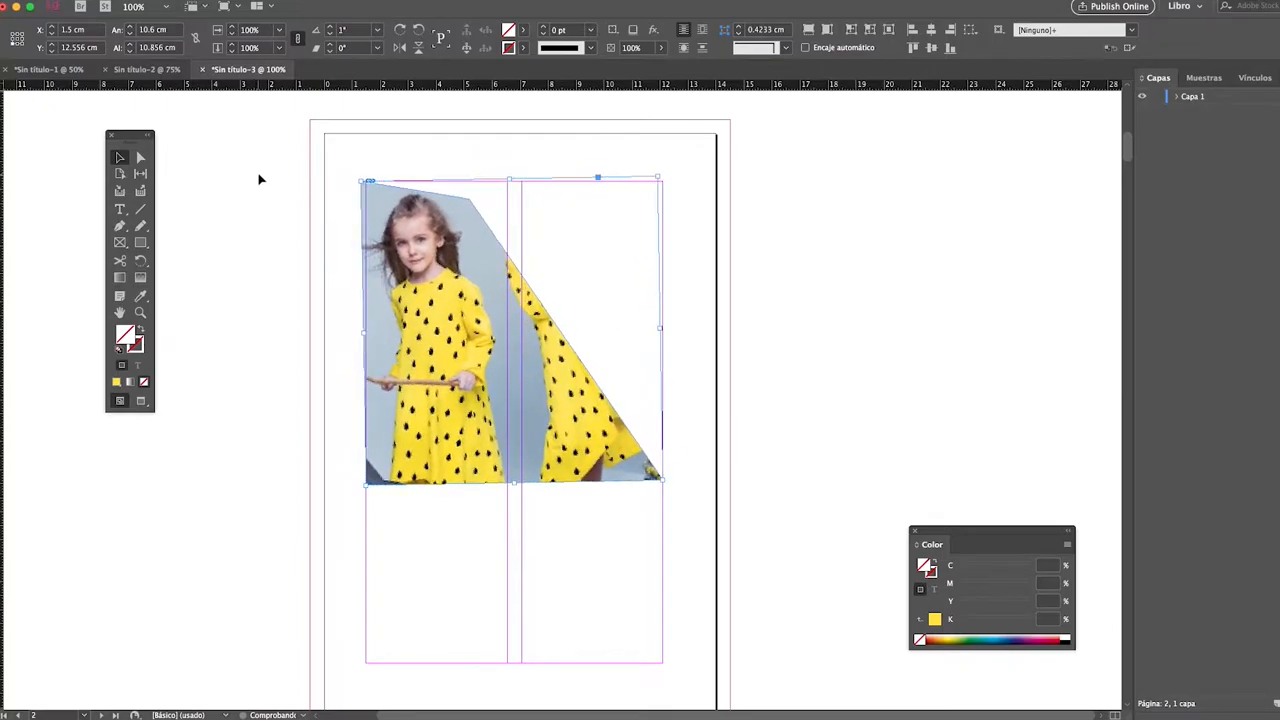
key("super+z")
key("super+z")
key("super+z")
key("super+z")
key("super+z")
key("super+z")
key("super+z")
key("super+z")
key("super+z")
key("super+z")
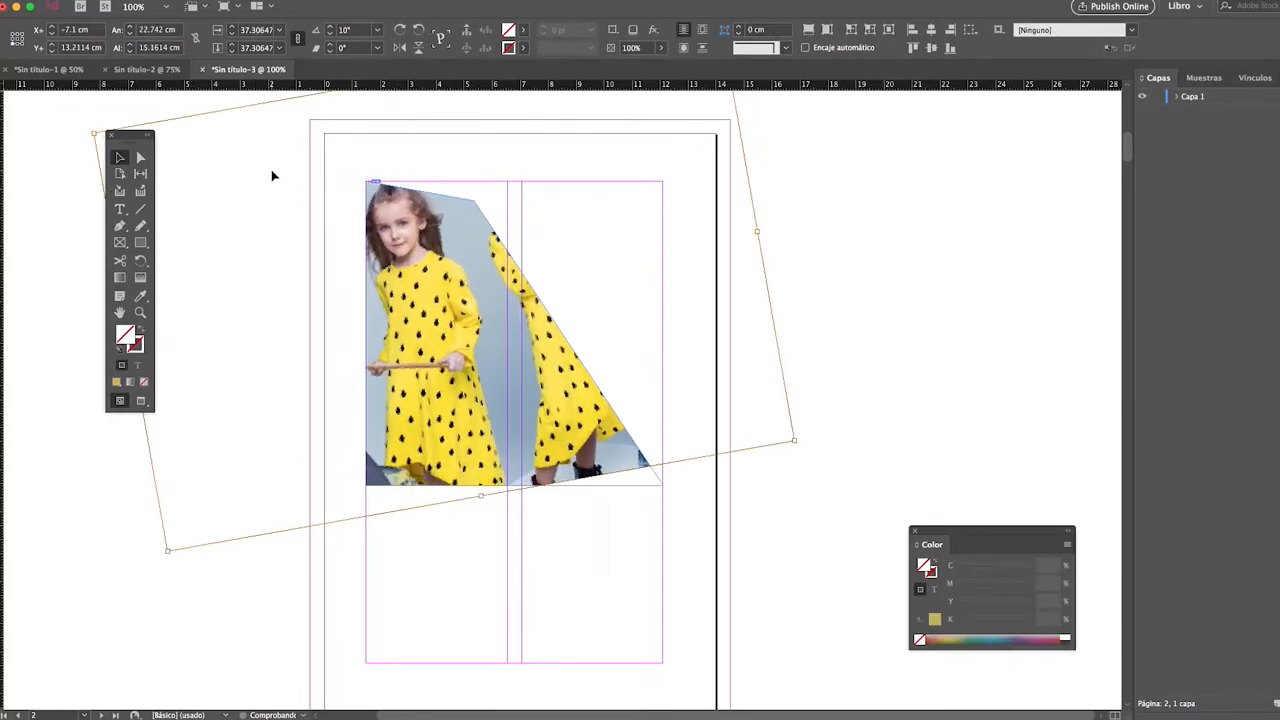
key("super+z")
key("super+z")
key("super+z")
key("super+z")
key("super+z")
key("super+z")
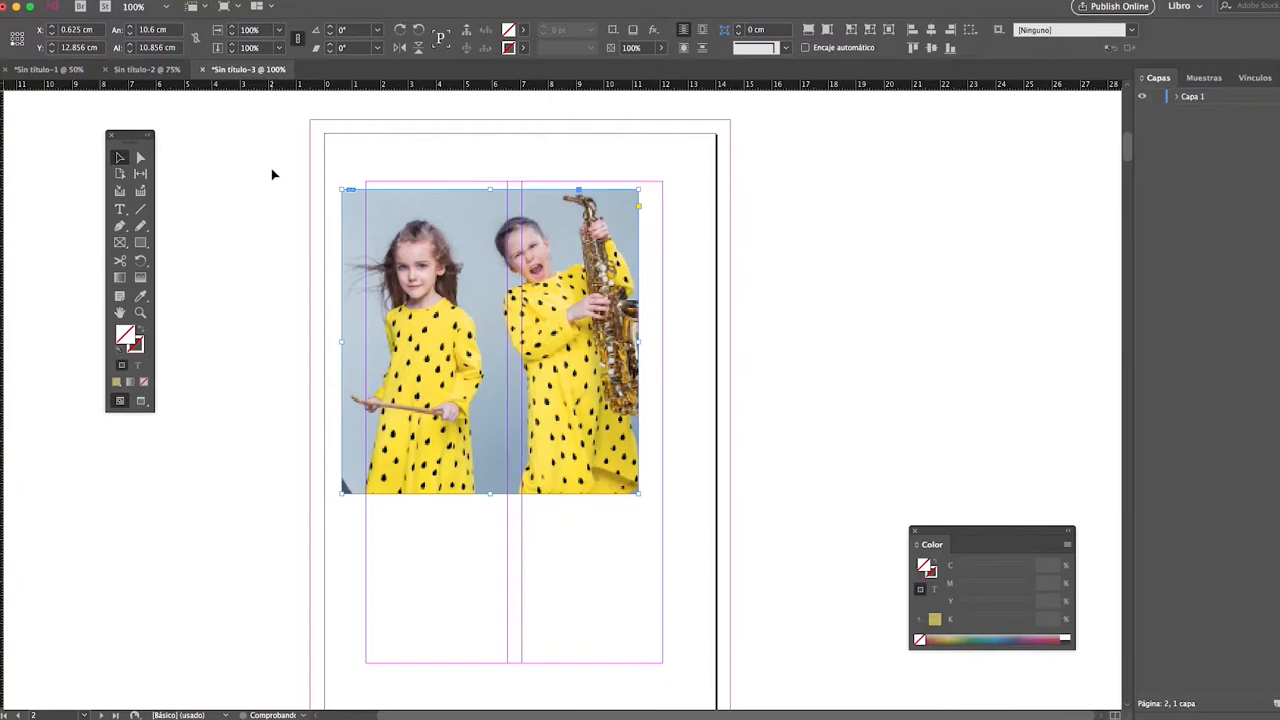
Align the image frame with the columns' upper margin and move it off the page onto the pasteboard beside the second column.
left_click_drag(413, 237, 444, 217)
left_click(276, 188)
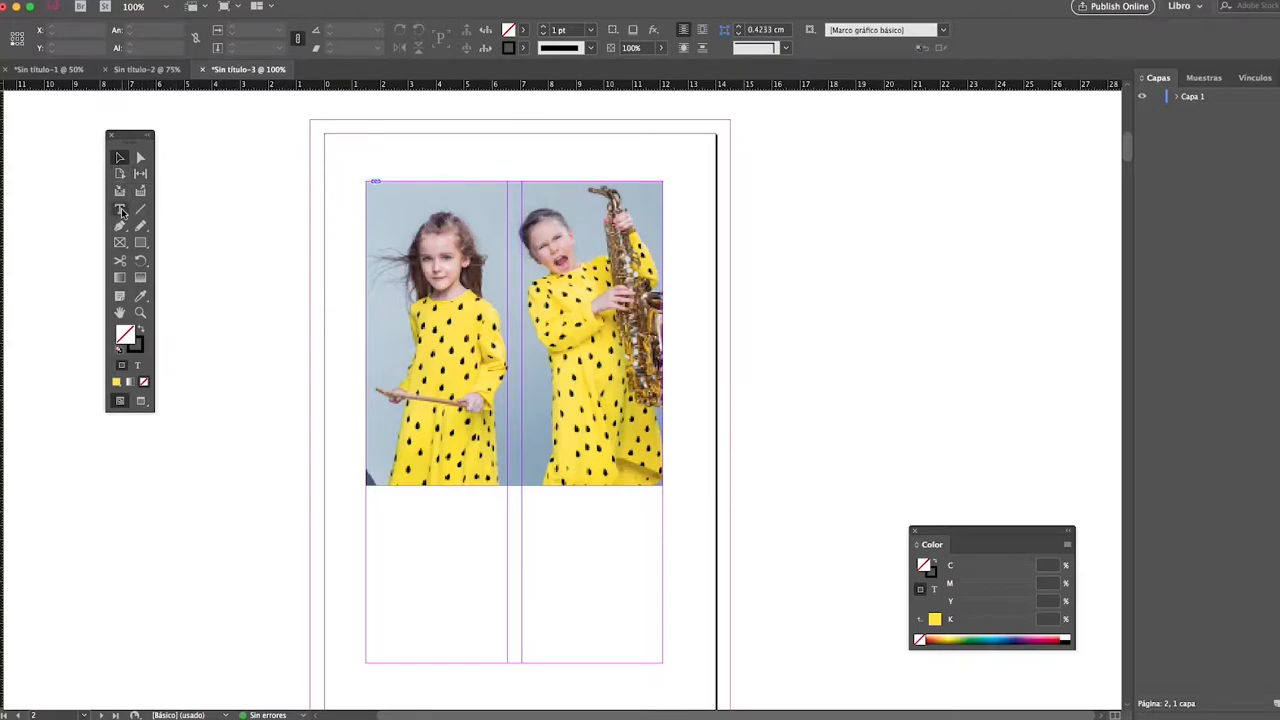
left_click_drag(398, 208, 768, 190)
left_click(417, 203)
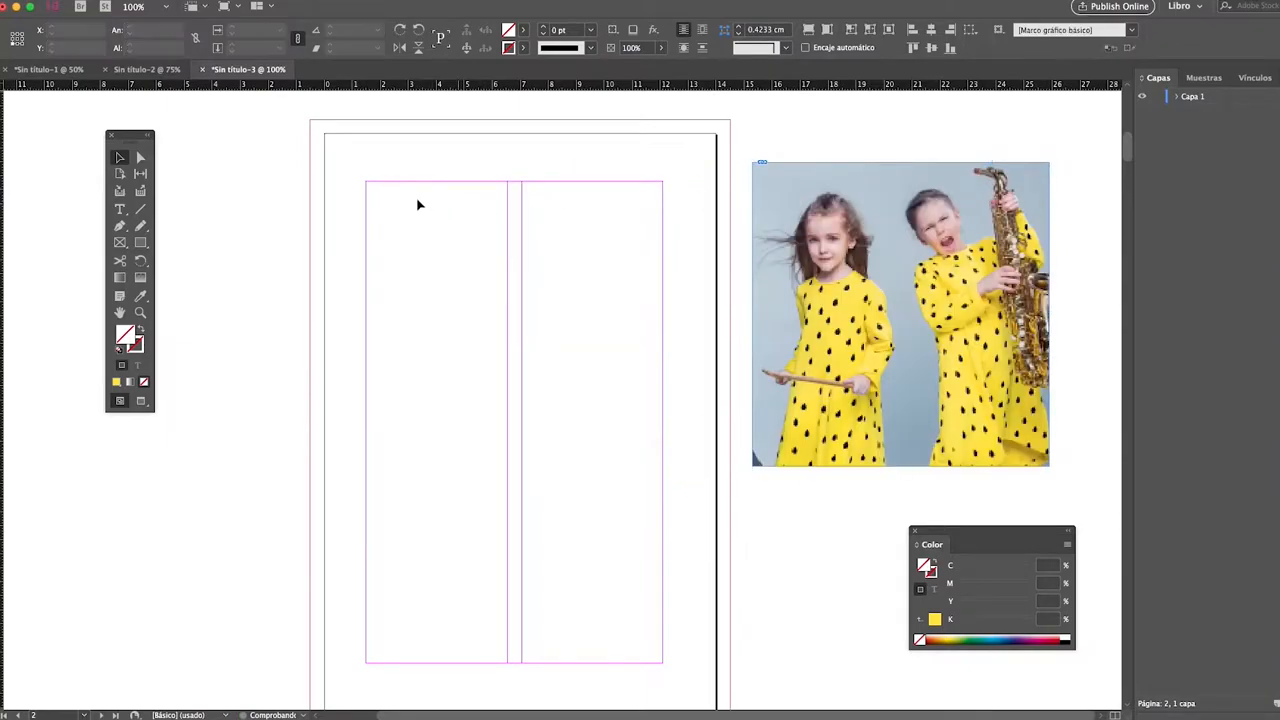
left_click(120, 211)
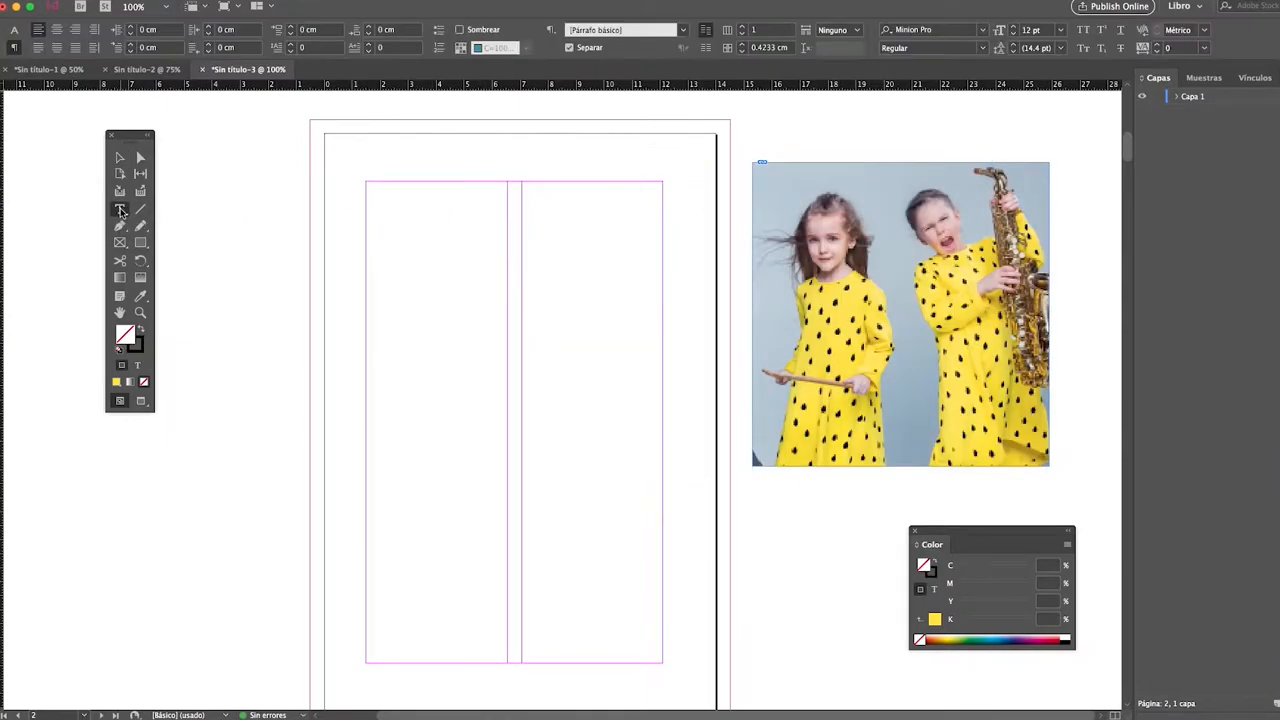
key("f")
left_click(402, 209)
left_click(733, 372)
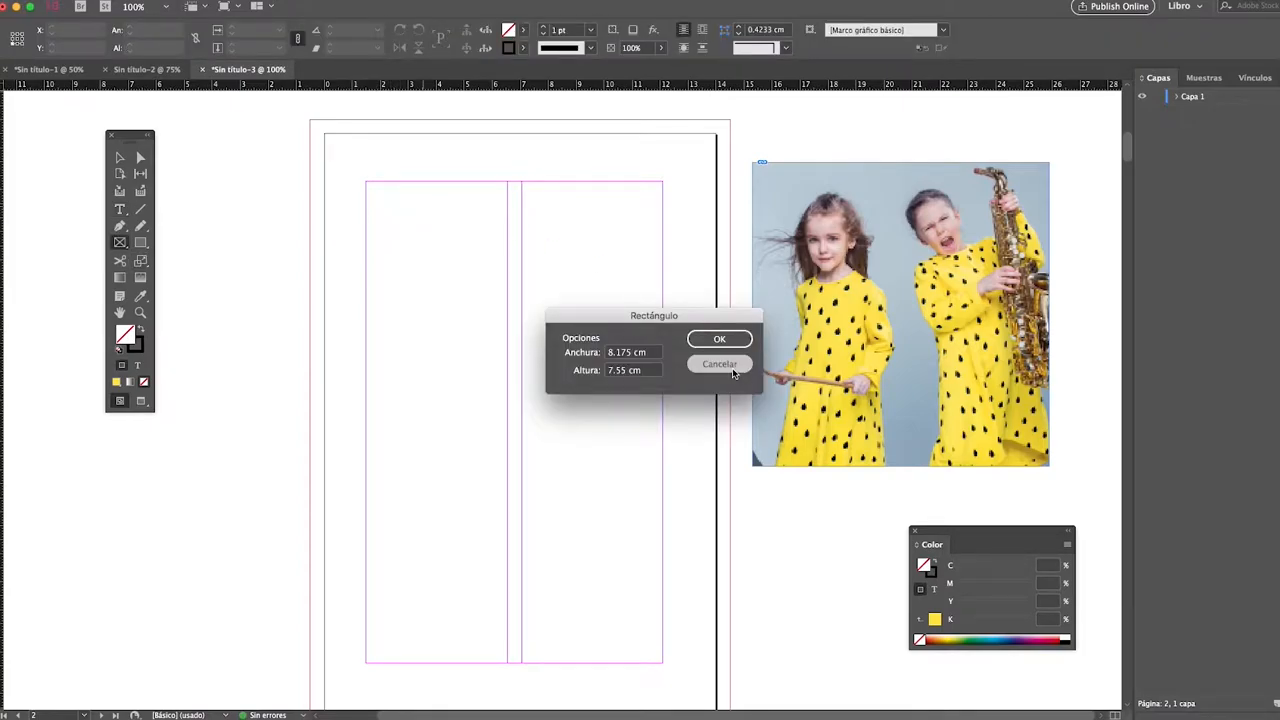
Create a text frame filling the first column and enter the filler lines "fdsfdsfdsfdfdsfdsf", "fd", "sfdfdsf" and "fdfdsfsdf".
left_click(120, 209)
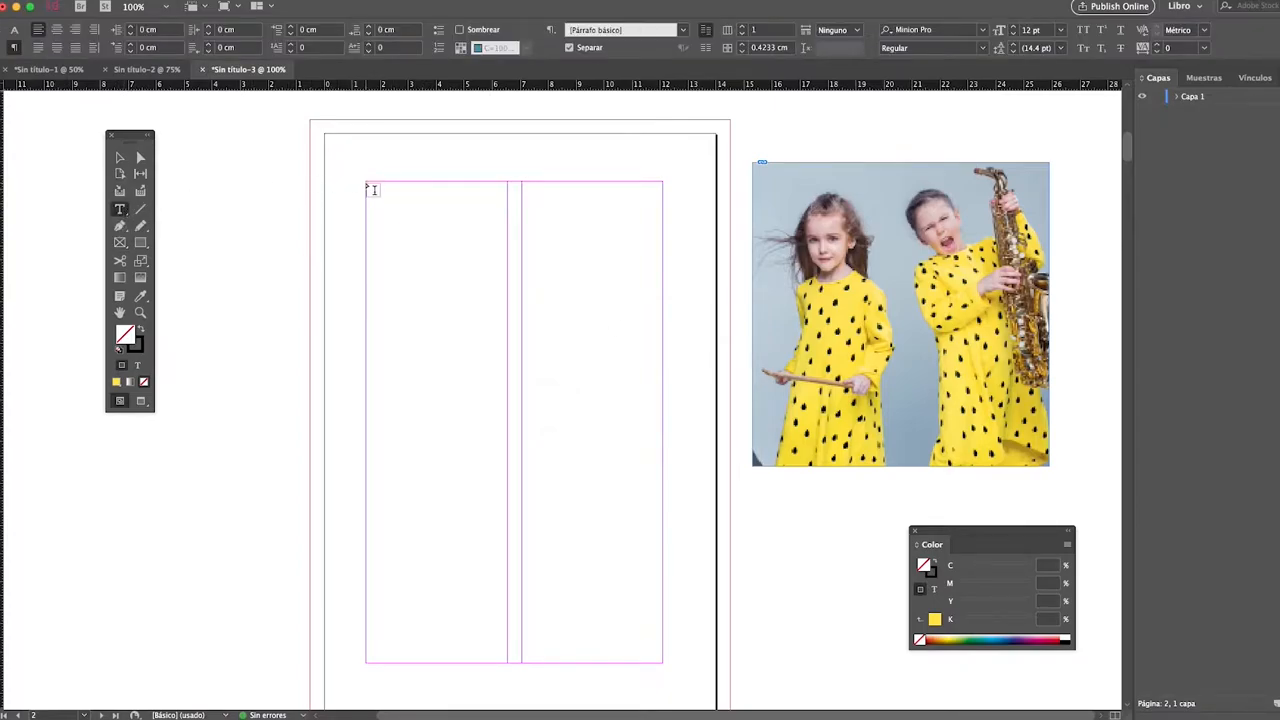
left_click_drag(367, 183, 507, 662)
type("fdstdsfdsfdfdsfdsf")
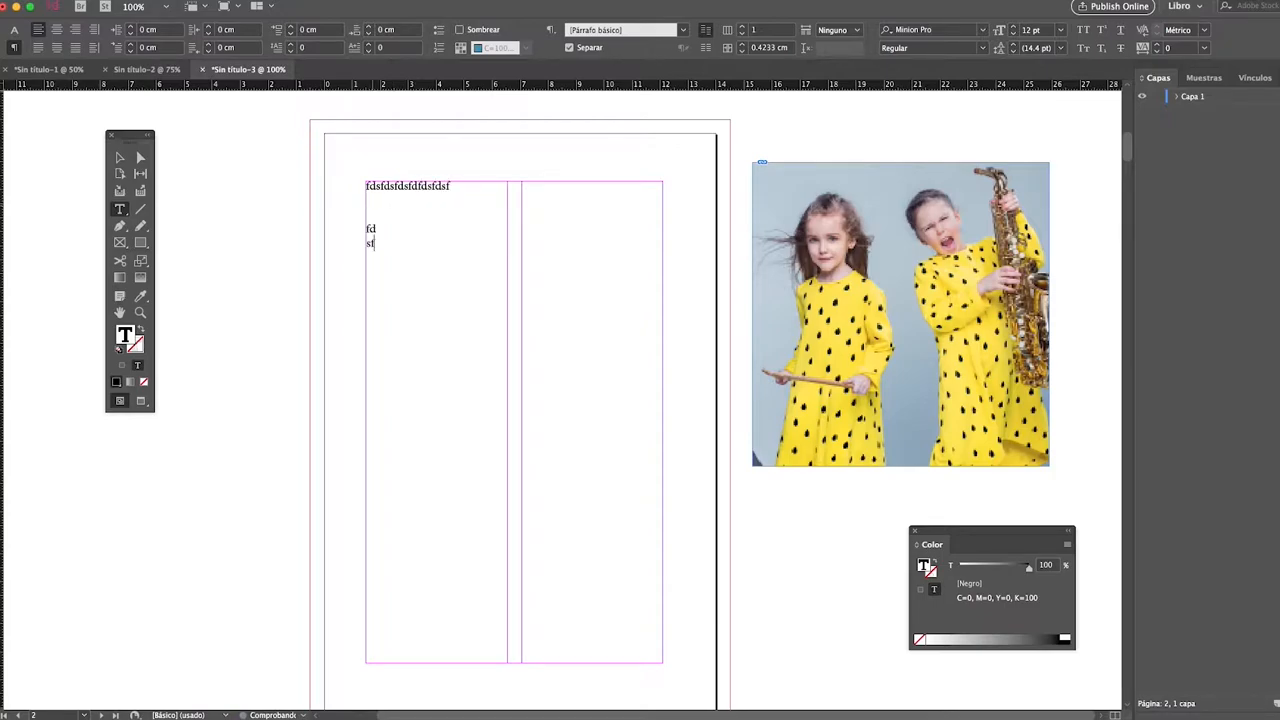
type("sdf")
Shorten the text frame from its lower edge to about 5.05 × 3.925 cm with the Selection tool.
left_click(119, 157)
mouse_move(427, 225)
left_mouse_down()
mouse_move(353, 231)
mouse_move(447, 236)
left_mouse_up()
left_click_drag(434, 663, 416, 293)
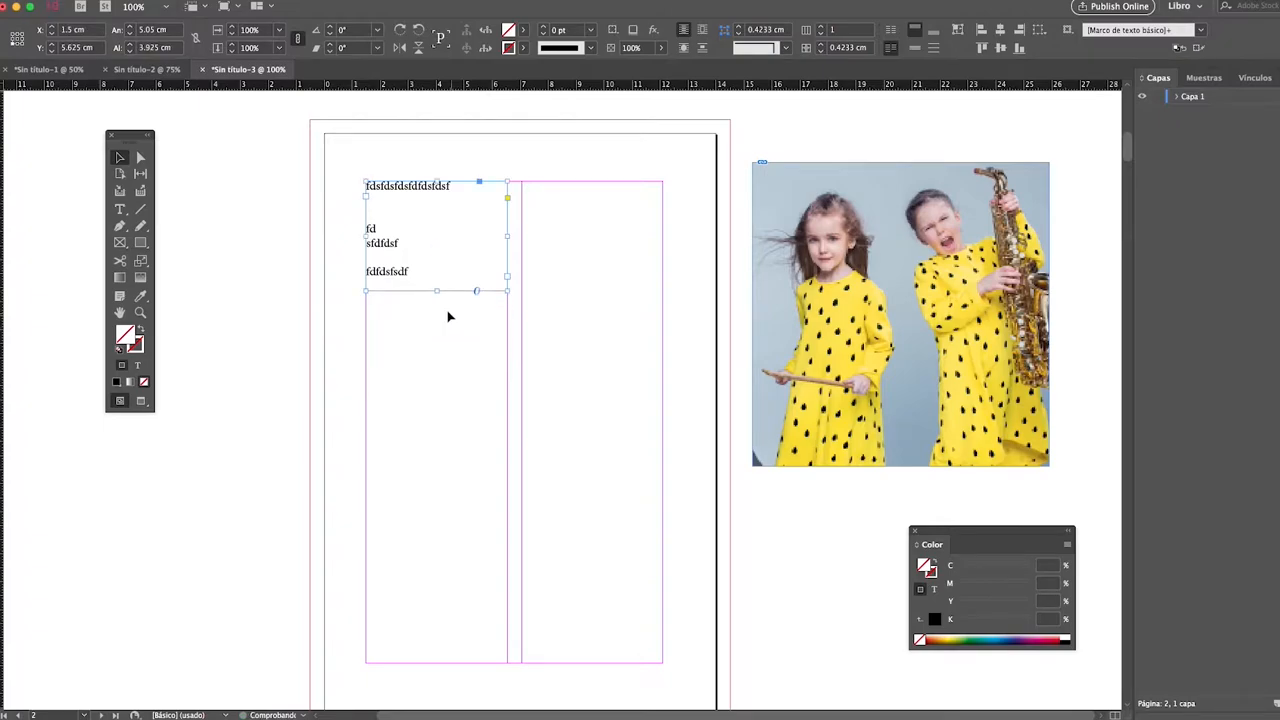
Fill the rest of the shortened text frame with placeholder text.
double_click(398, 254)
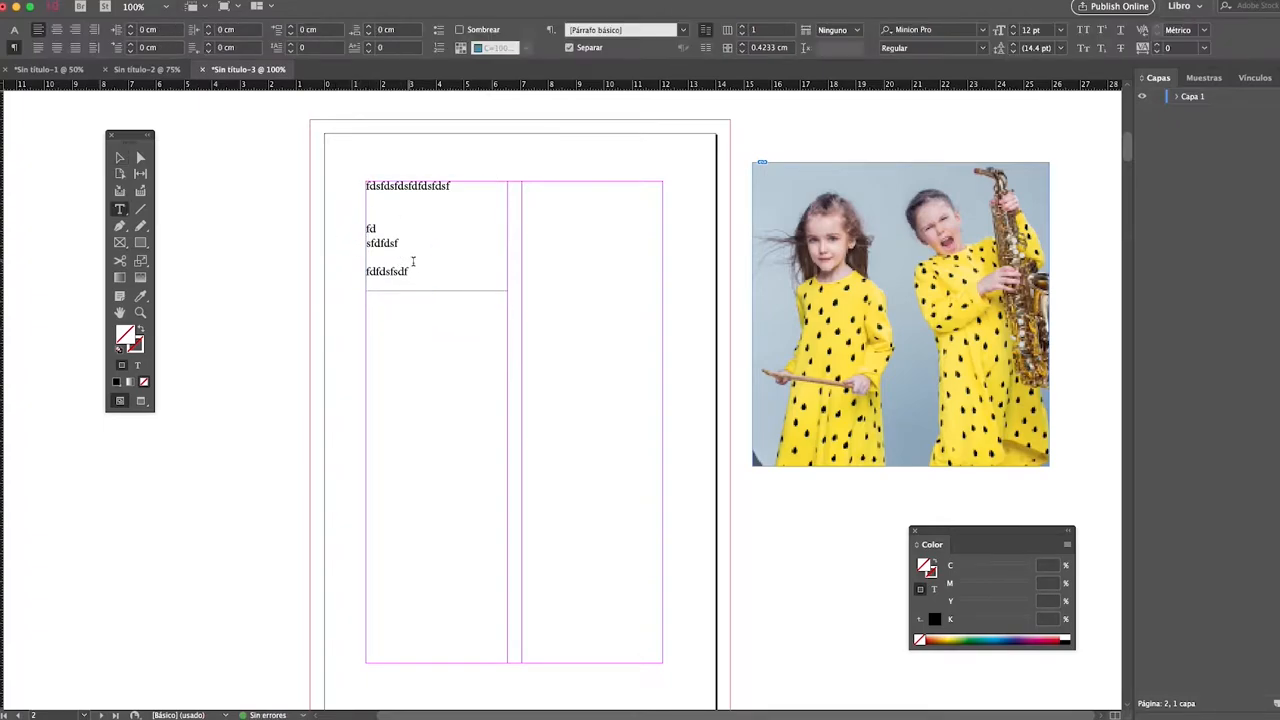
key("super+a")
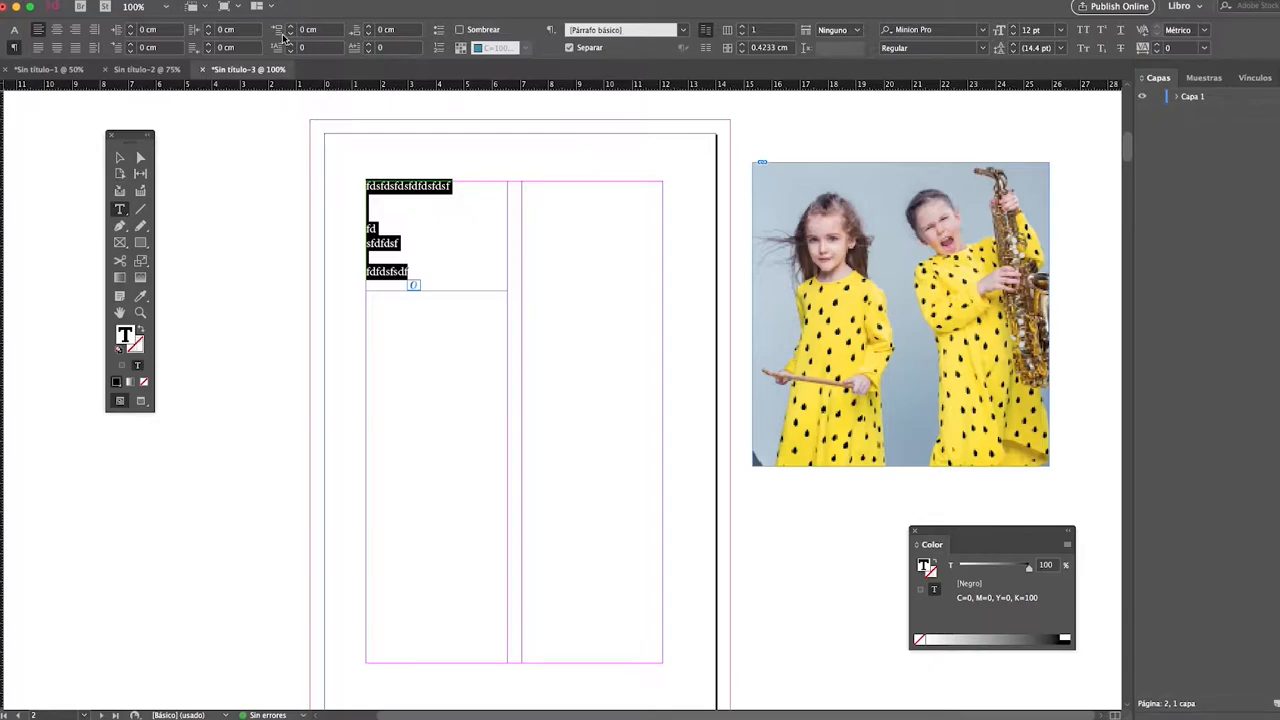
left_click(238, 0)
left_click(310, 392)
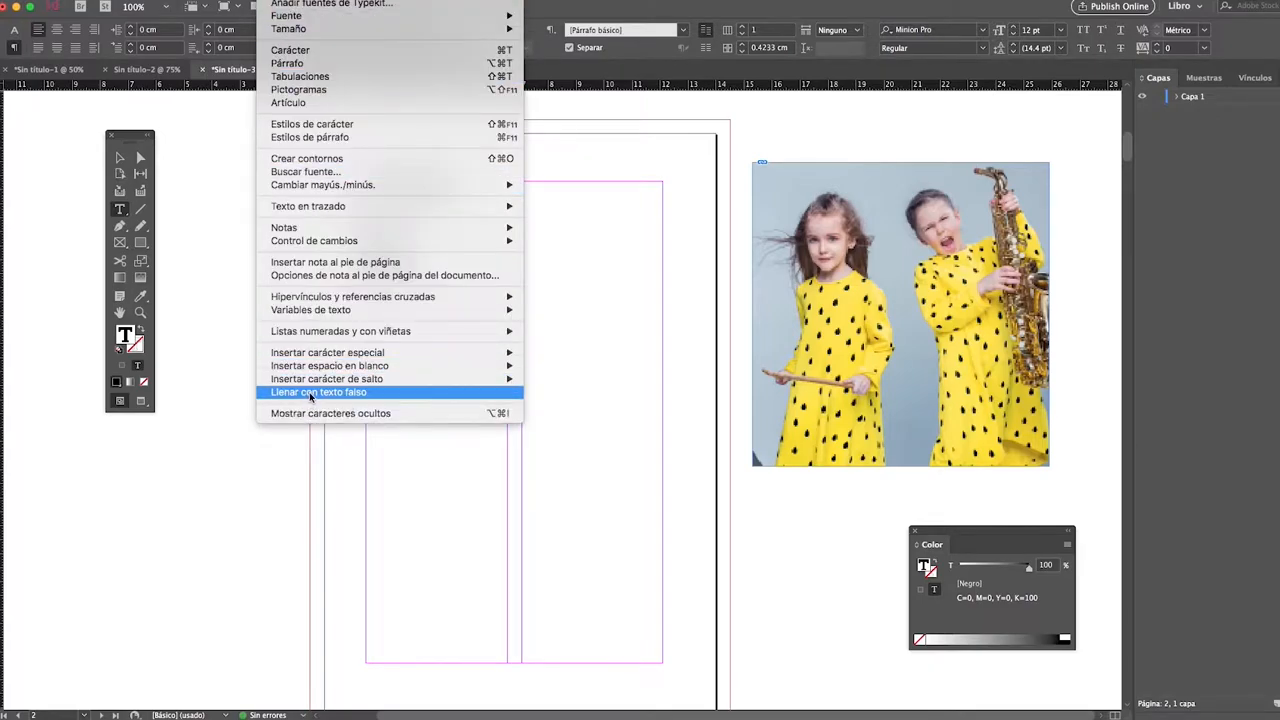
key("Escape")
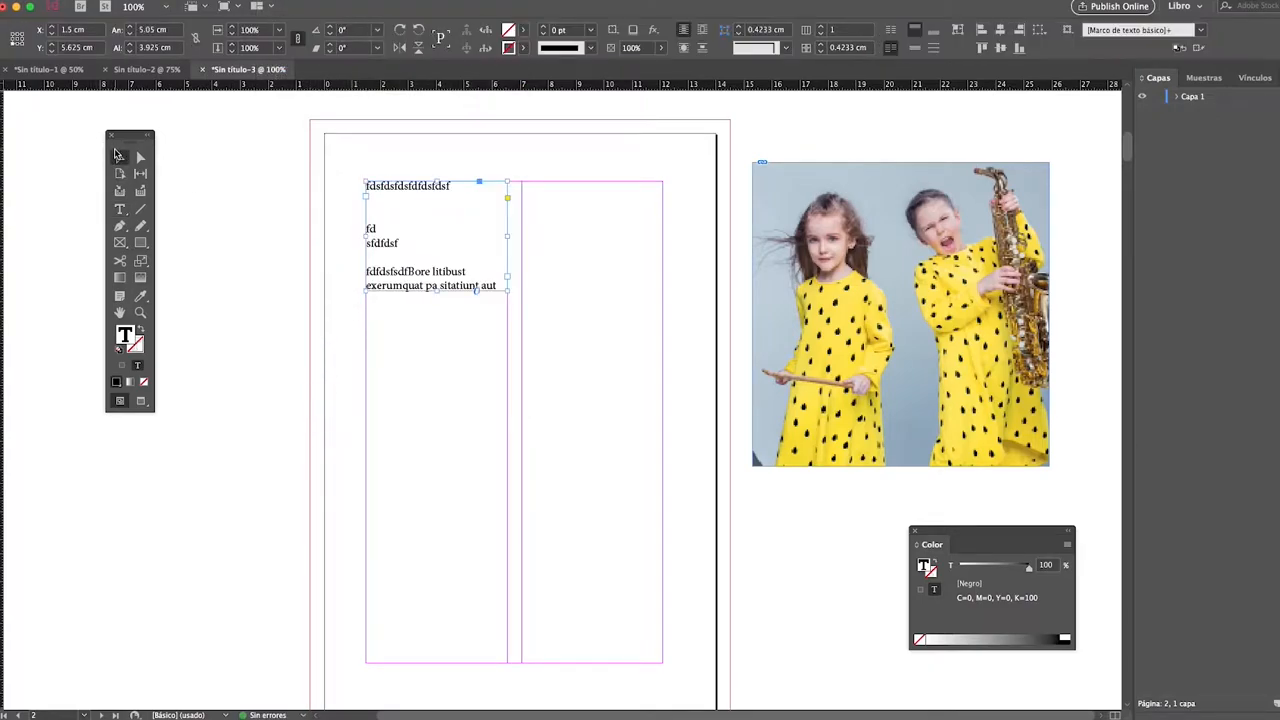
Extend the text frame's lower edge to a height of about 7.85 cm and fill the added space with placeholder text.
left_click_drag(435, 290, 466, 399)
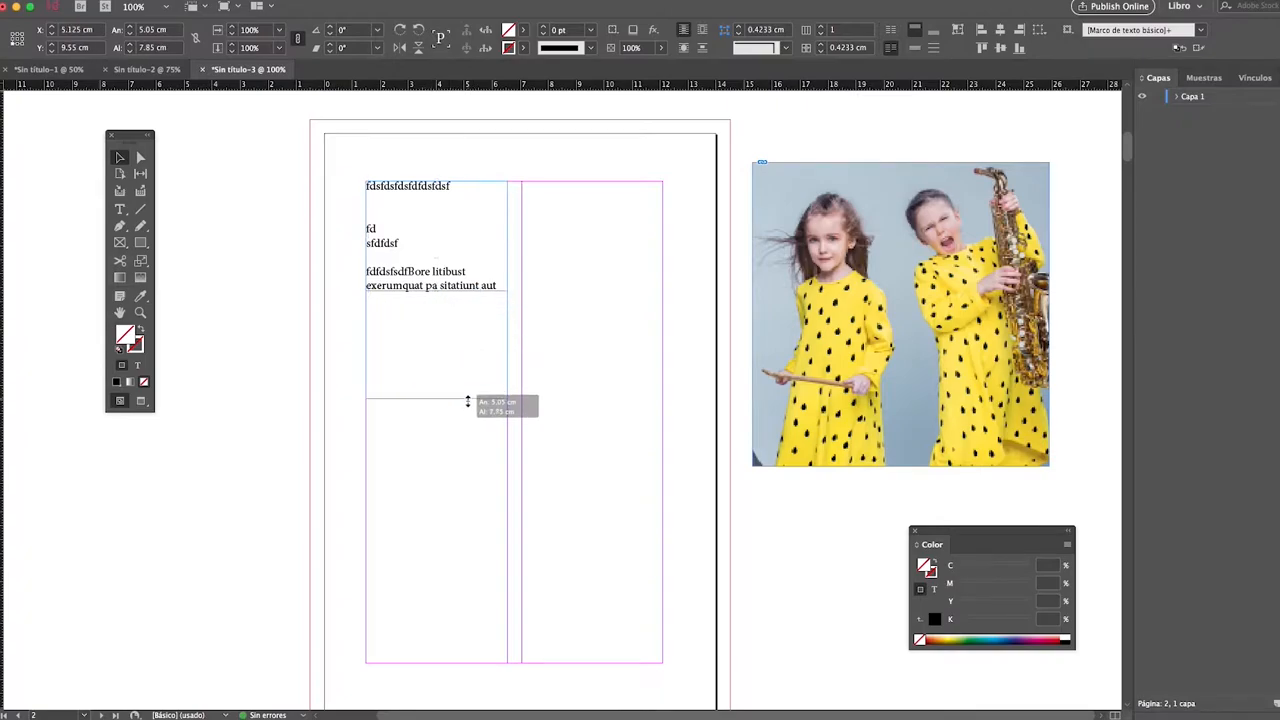
double_click(437, 323)
key("super+a")
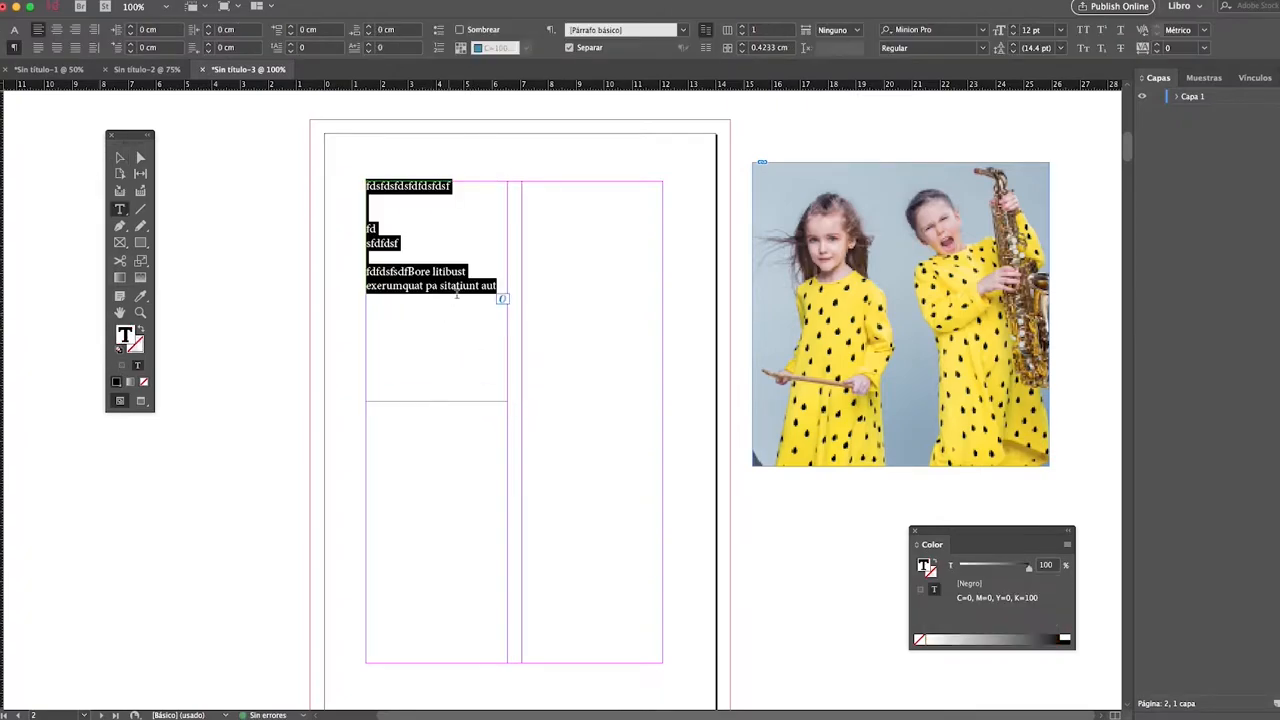
left_click(238, 4)
left_click(350, 398)
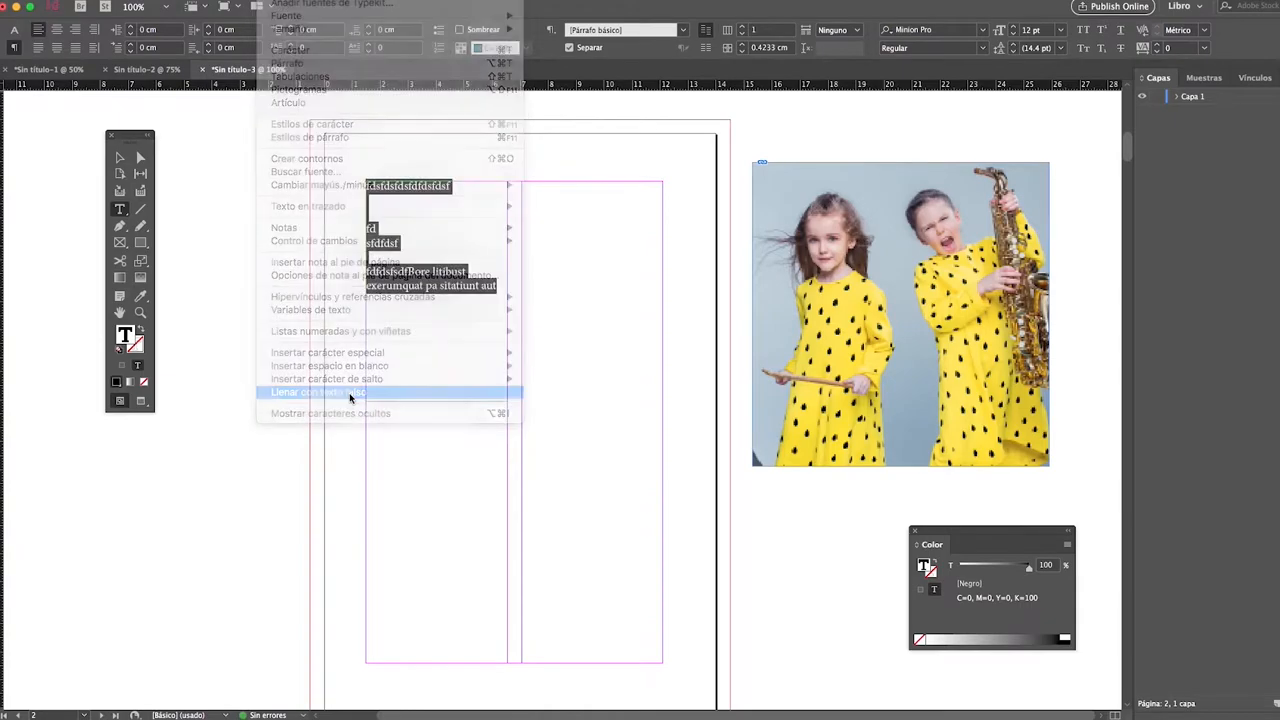
key("Escape")
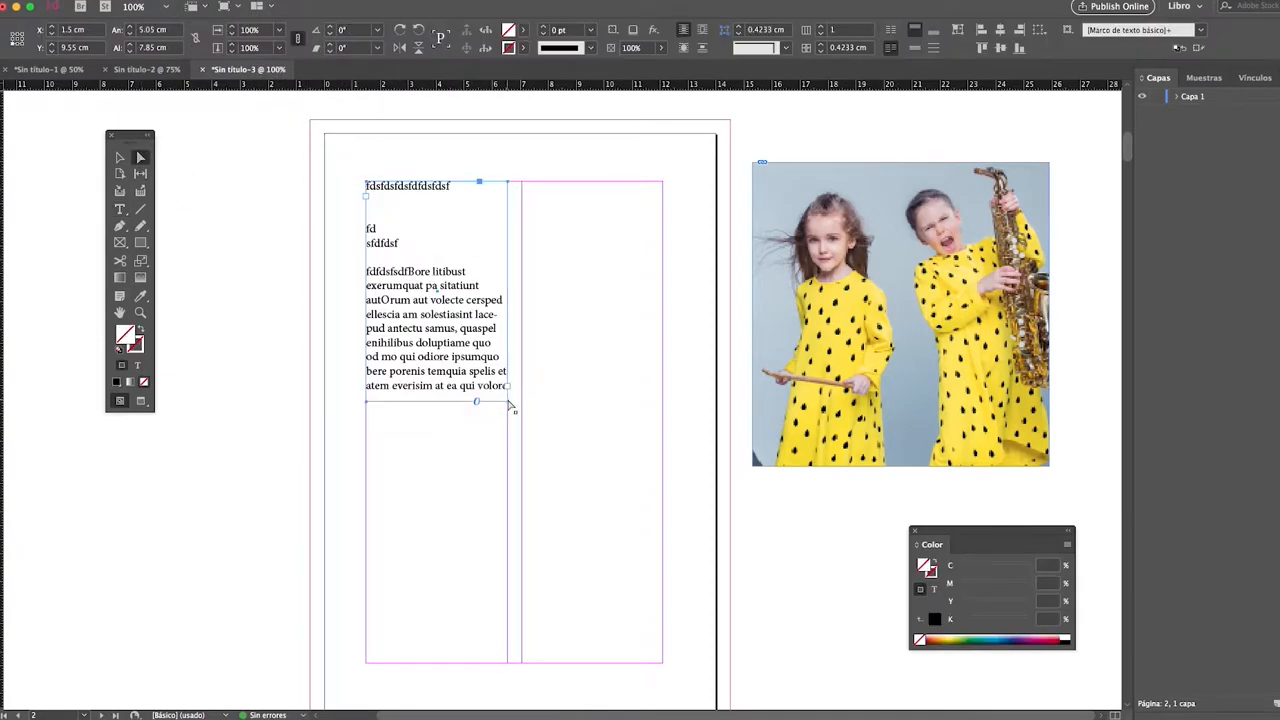
Pull the text frame's lower-right corner point inward to about X 4.025 cm with Direct Selection and return it to the column edge.
left_click(508, 432)
left_click(499, 402)
left_click_drag(509, 405, 446, 411)
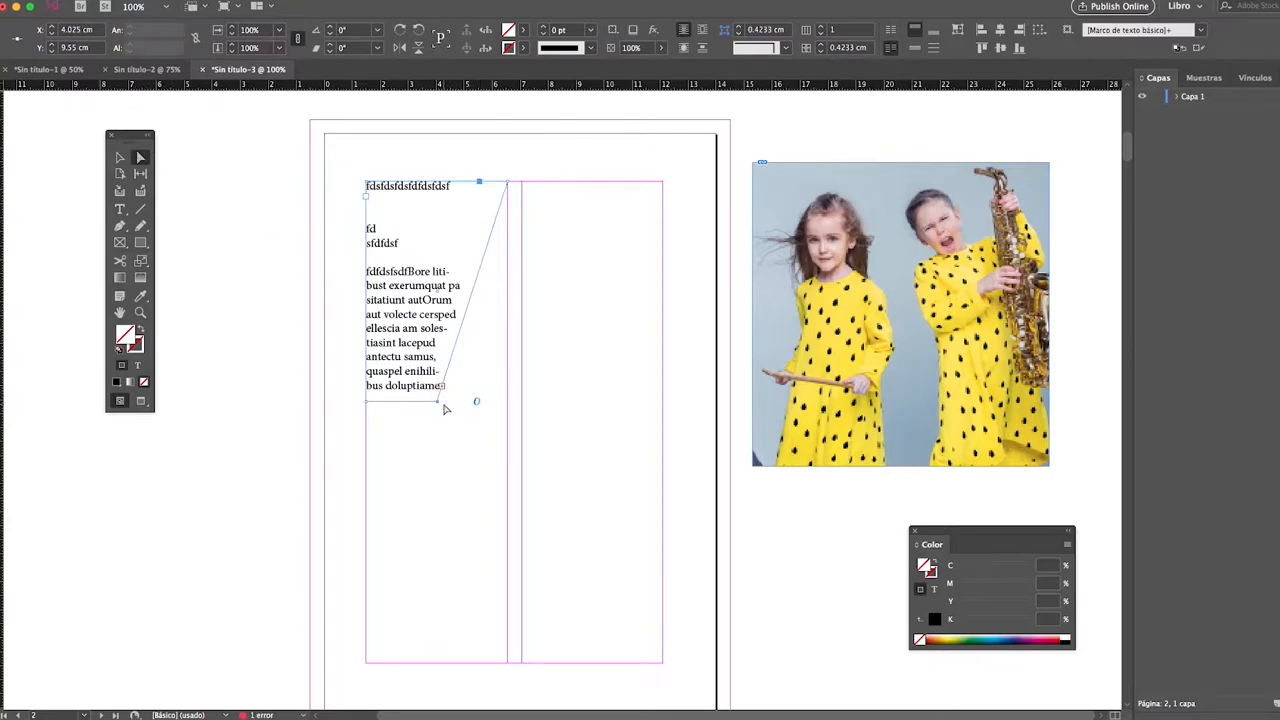
left_click_drag(438, 407, 509, 404)
left_click(119, 157)
mouse_move(454, 286)
left_mouse_down()
mouse_move(460, 317)
mouse_move(453, 285)
left_mouse_up()
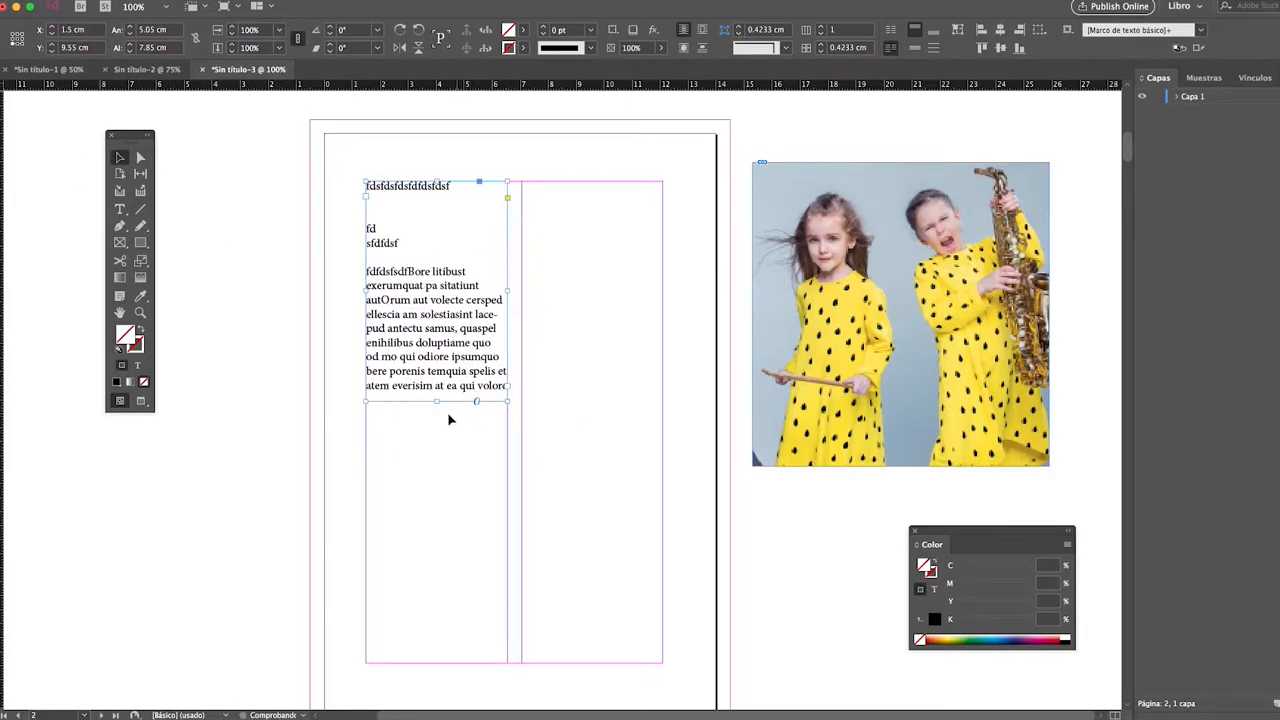
Extend the text frame's lower edge to a height of about 9.475 cm and delete the frame from the page.
left_click_drag(437, 399, 459, 445)
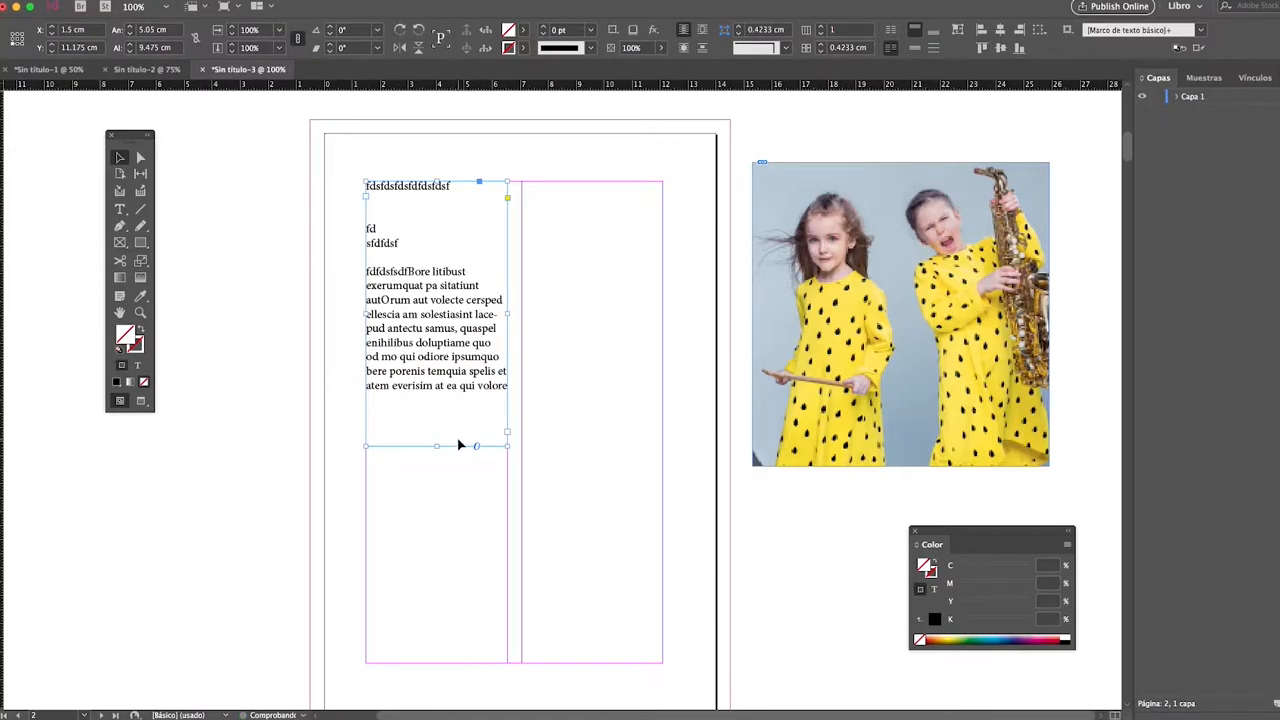
left_click(392, 159)
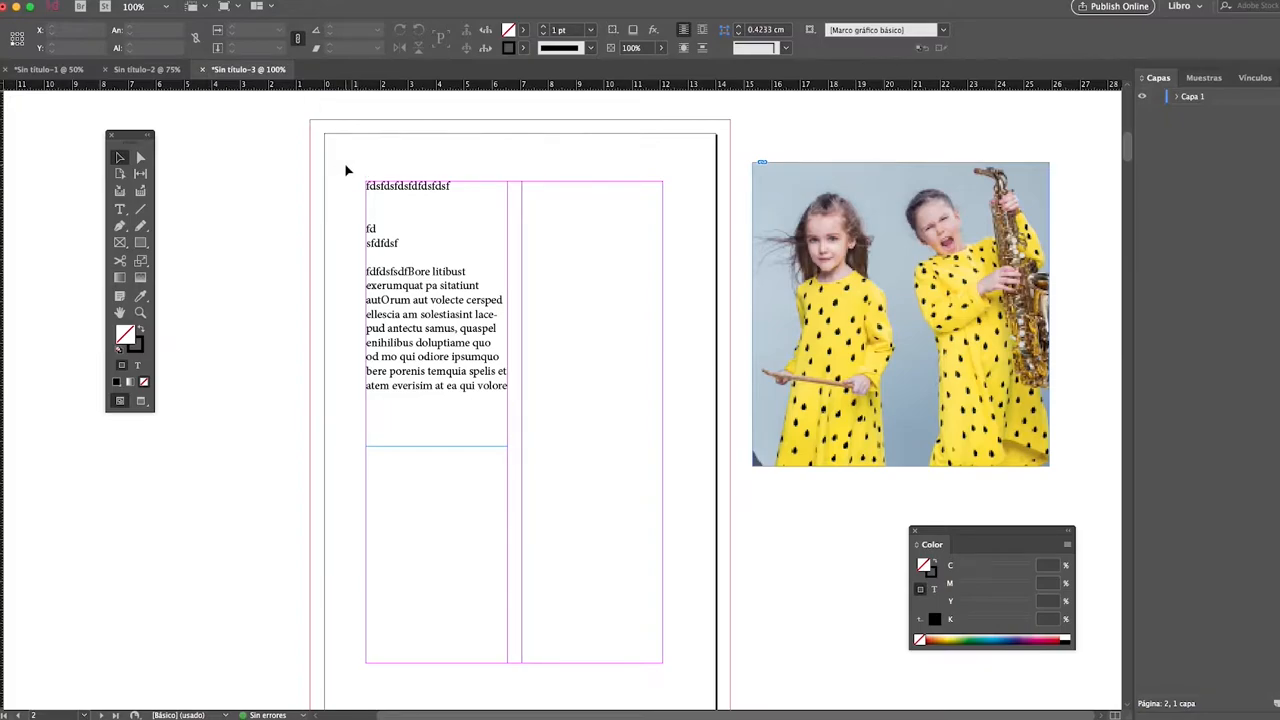
left_click(386, 206)
key("Delete")
Start placing a file and browse to the Documents folder in column view.
left_click(116, 0)
left_click(116, 0)
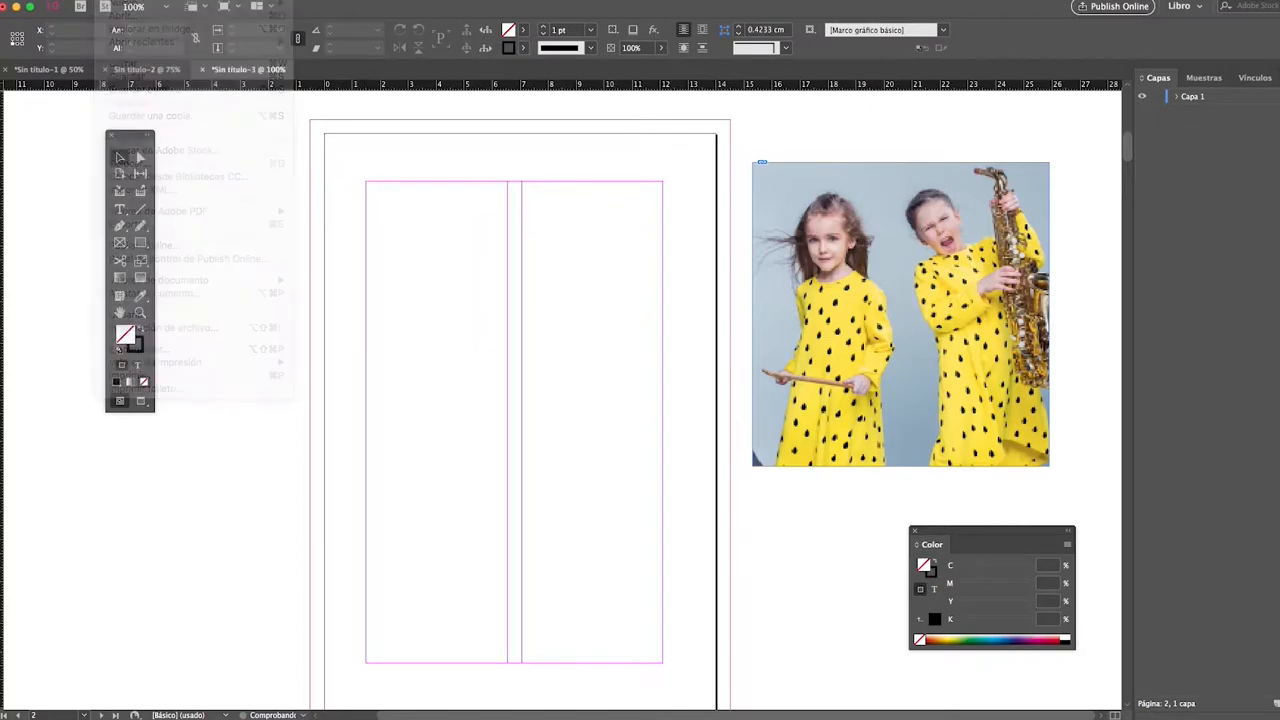
left_click(116, 0)
left_click(116, 0)
left_click(116, 0)
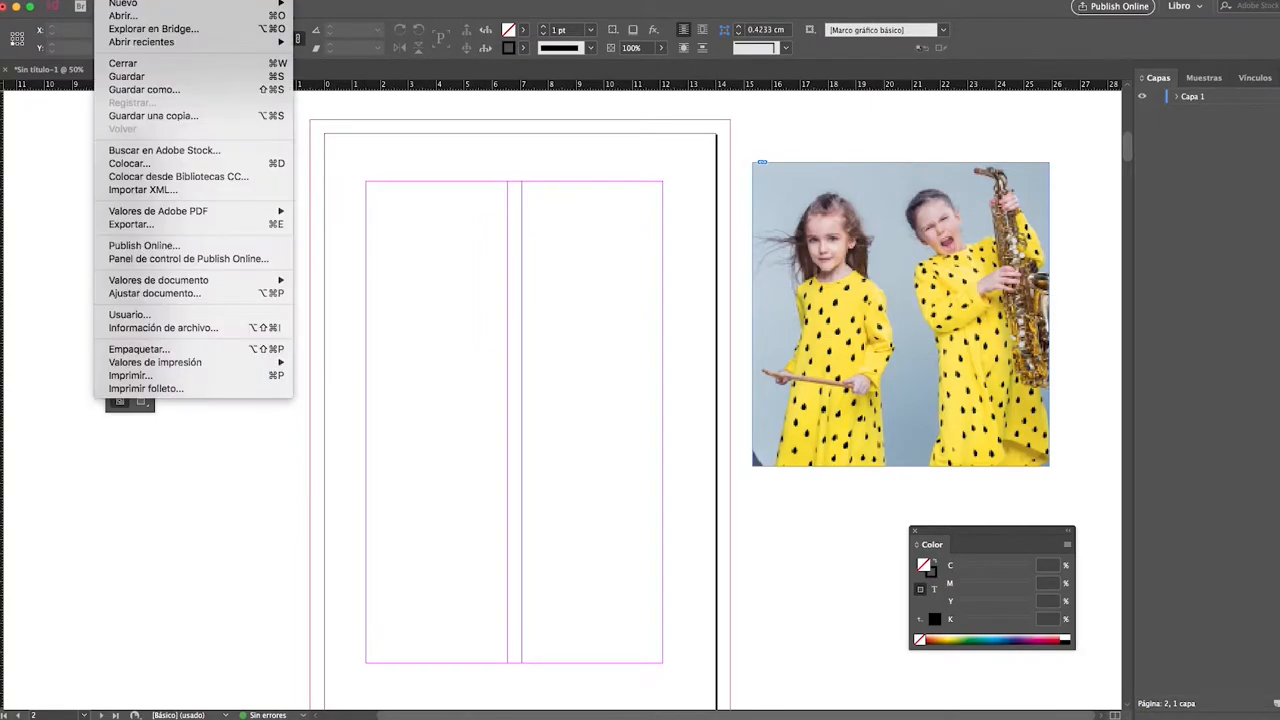
left_click(142, 166)
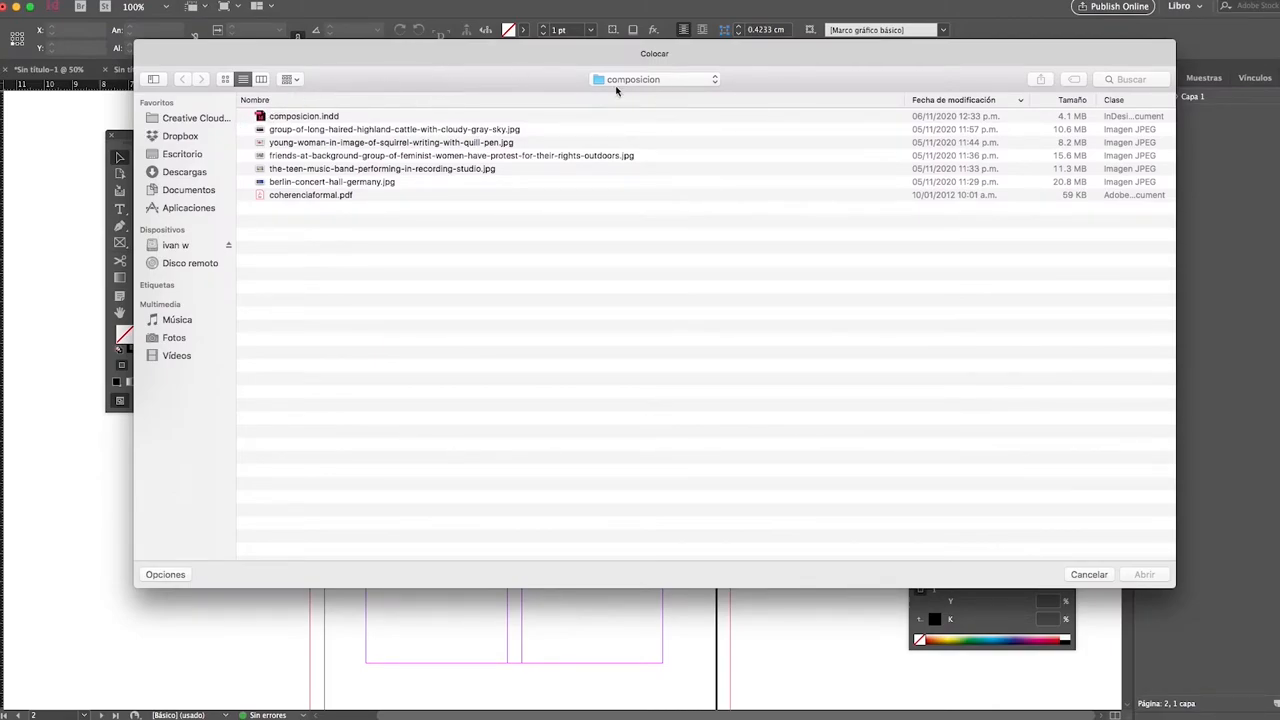
left_click(701, 82)
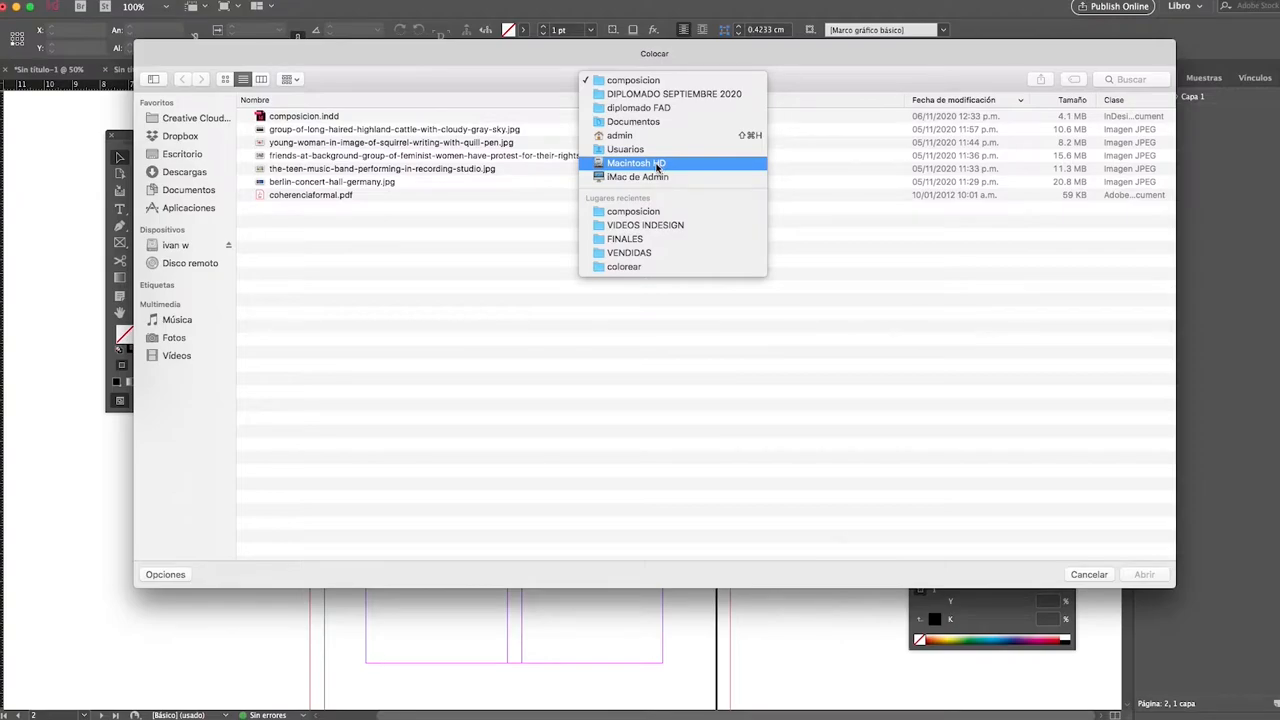
left_click(662, 122)
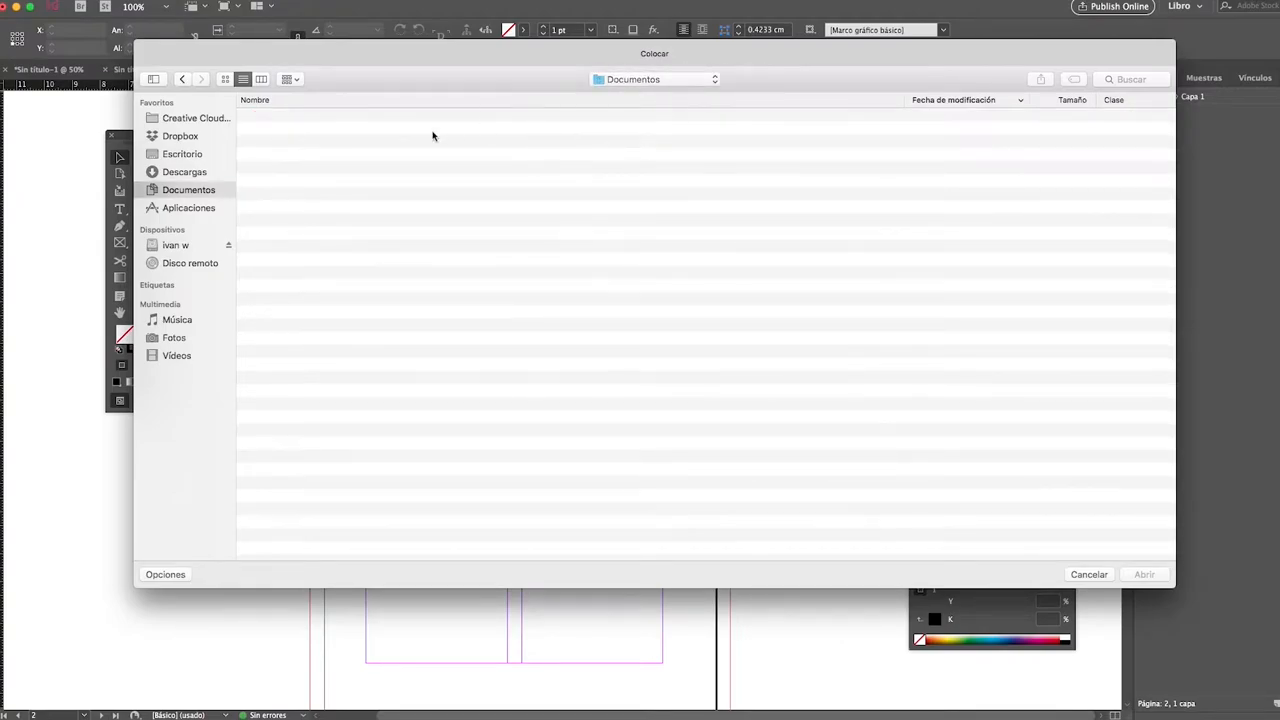
left_click(261, 79)
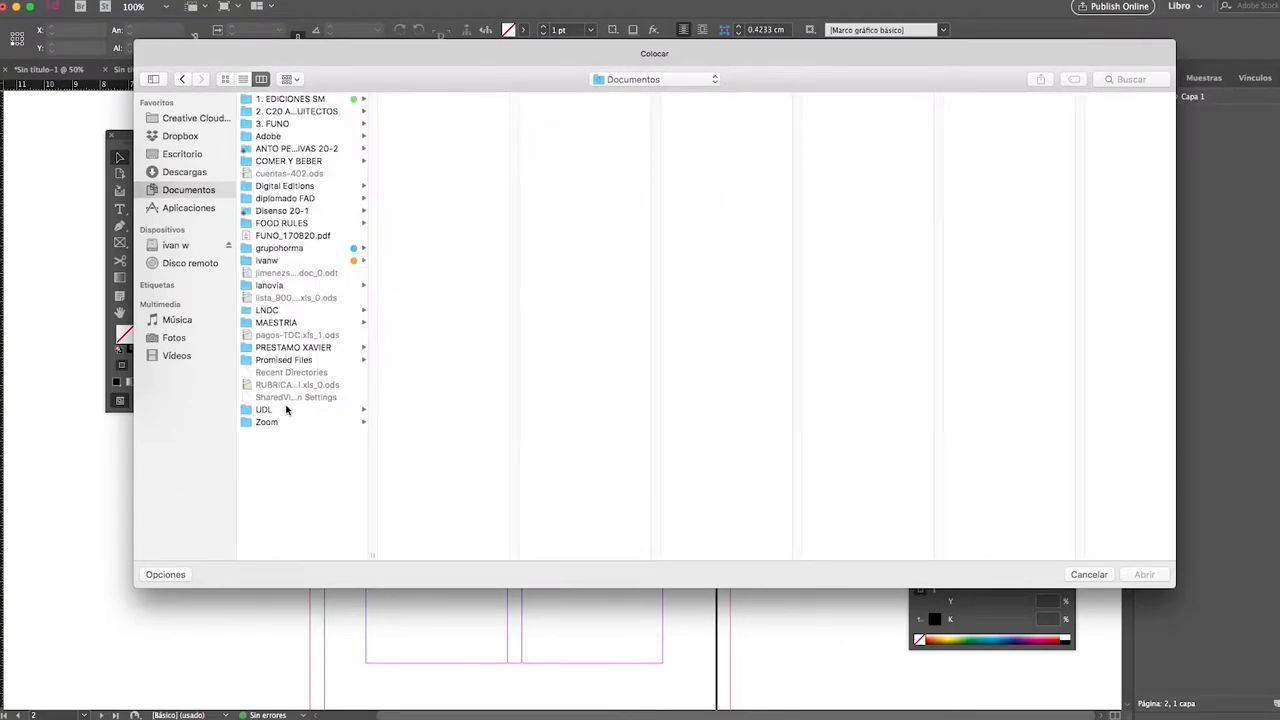
Place the Cuento Ortotipografia .doc story from UDL/2020/SEPTIEMBRE/1er parcial in the page's first column, leaving the missing font substituted.
left_click(286, 409)
left_click(456, 100)
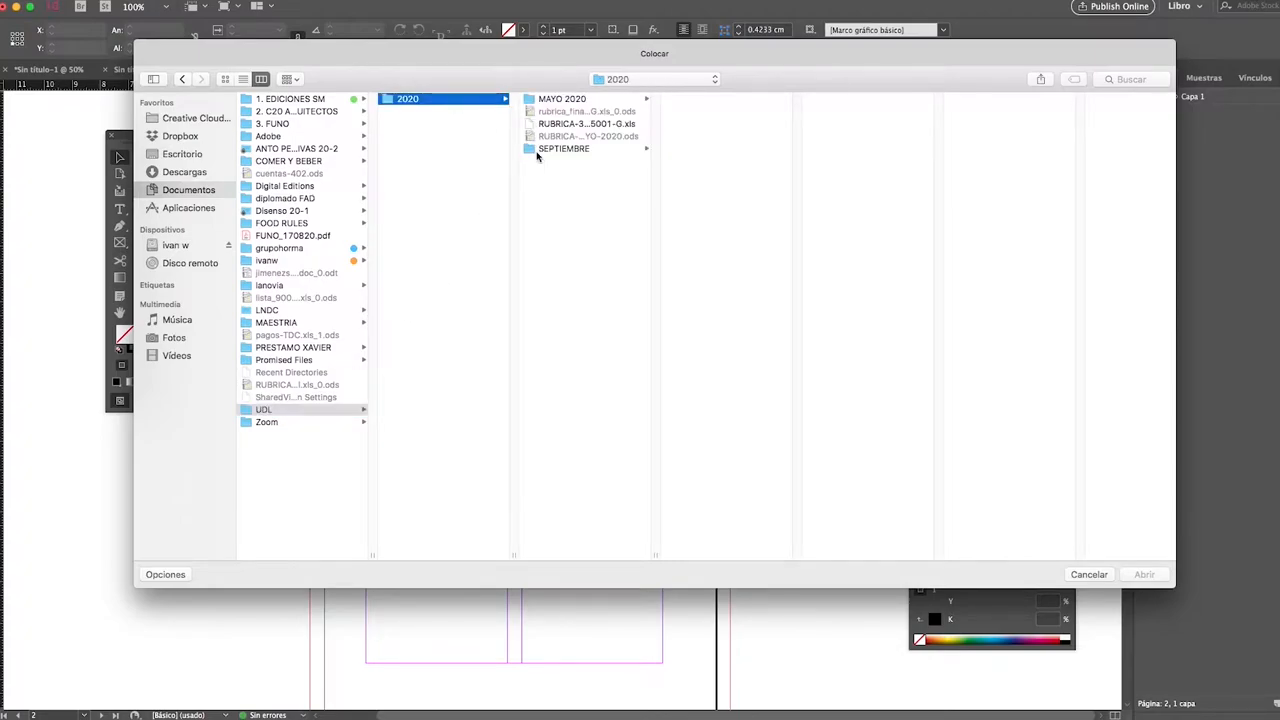
left_click(591, 152)
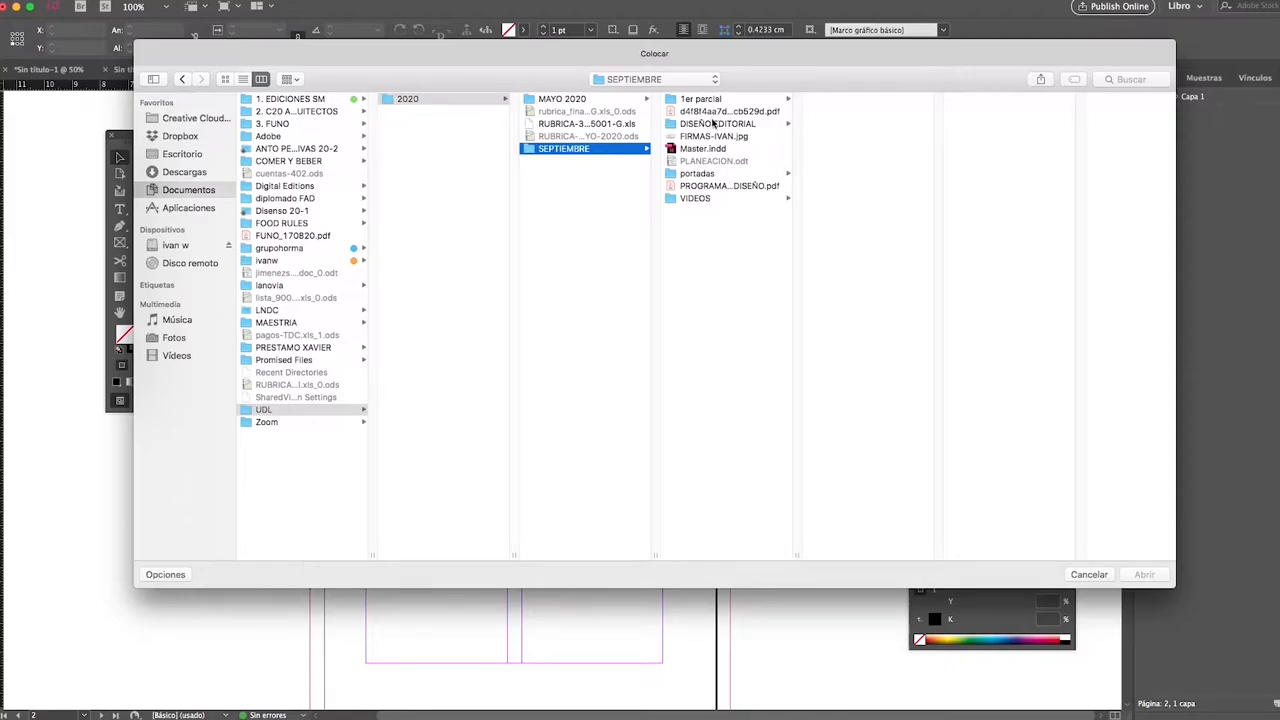
left_click(715, 111)
left_click(703, 100)
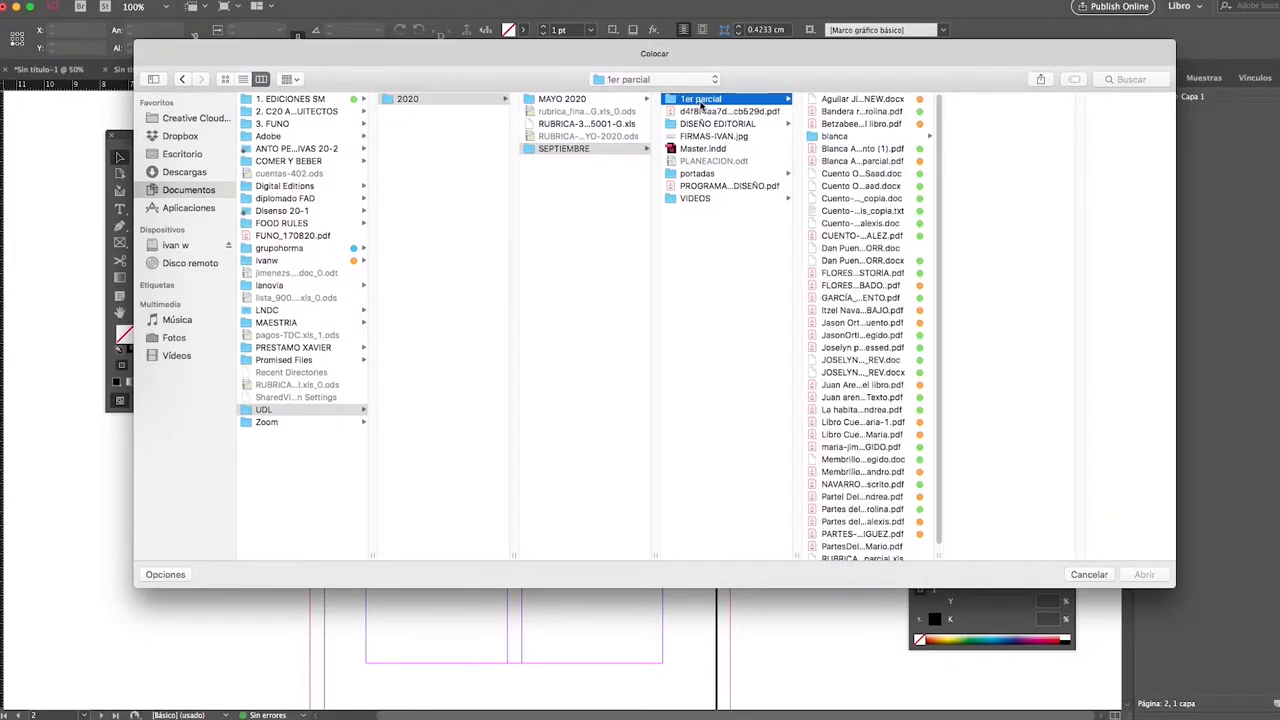
left_click(885, 175)
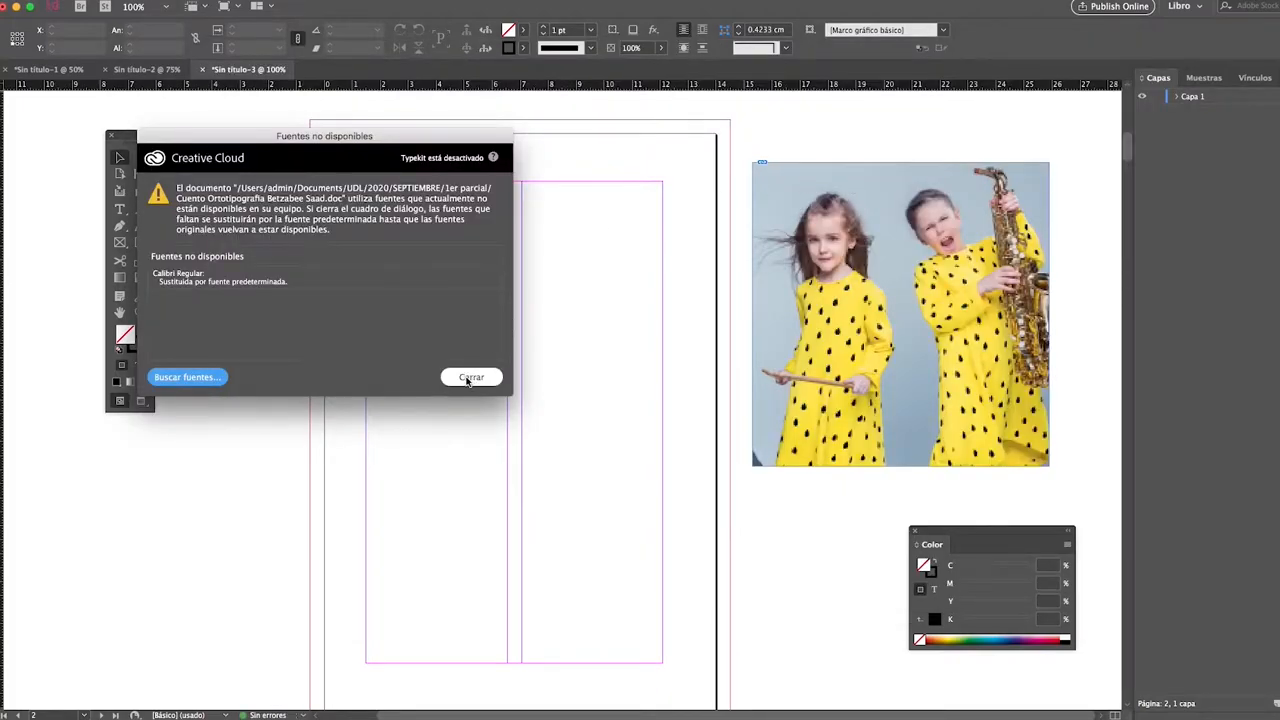
left_click(472, 376)
left_click(366, 184)
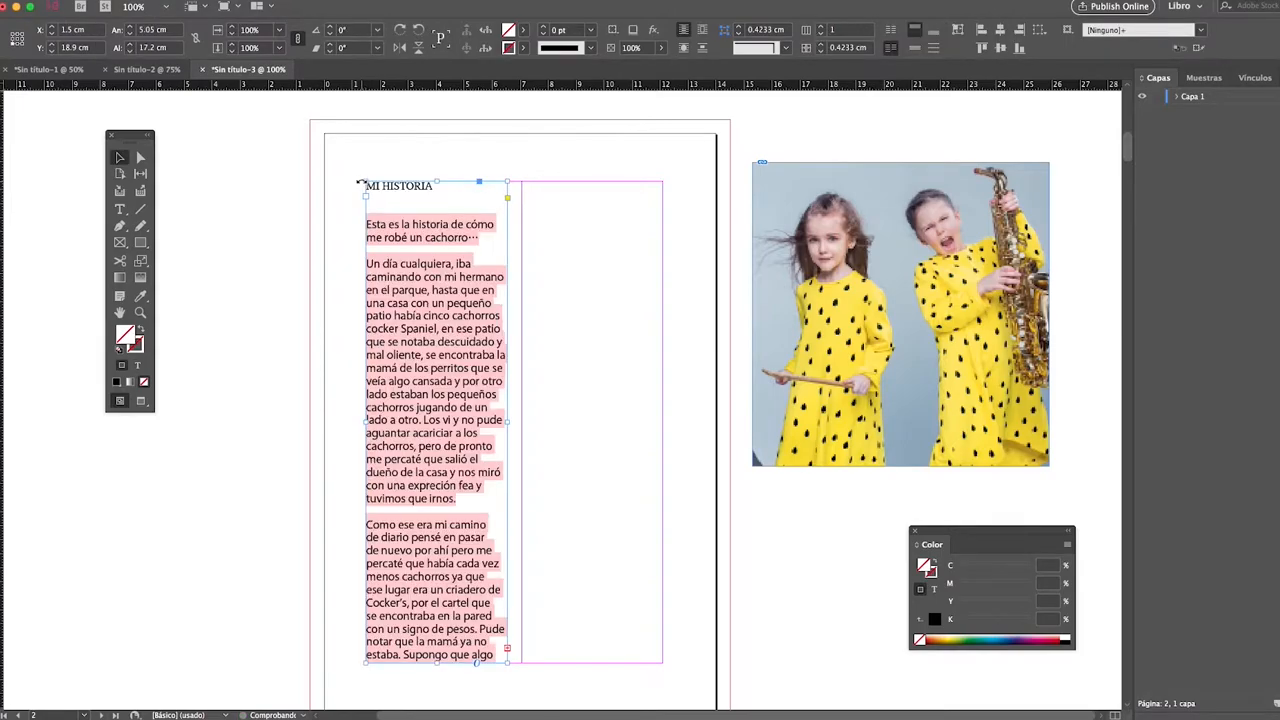
Widen the story frame to 10.6 cm across both columns and select all of its text.
left_click_drag(510, 420, 662, 420)
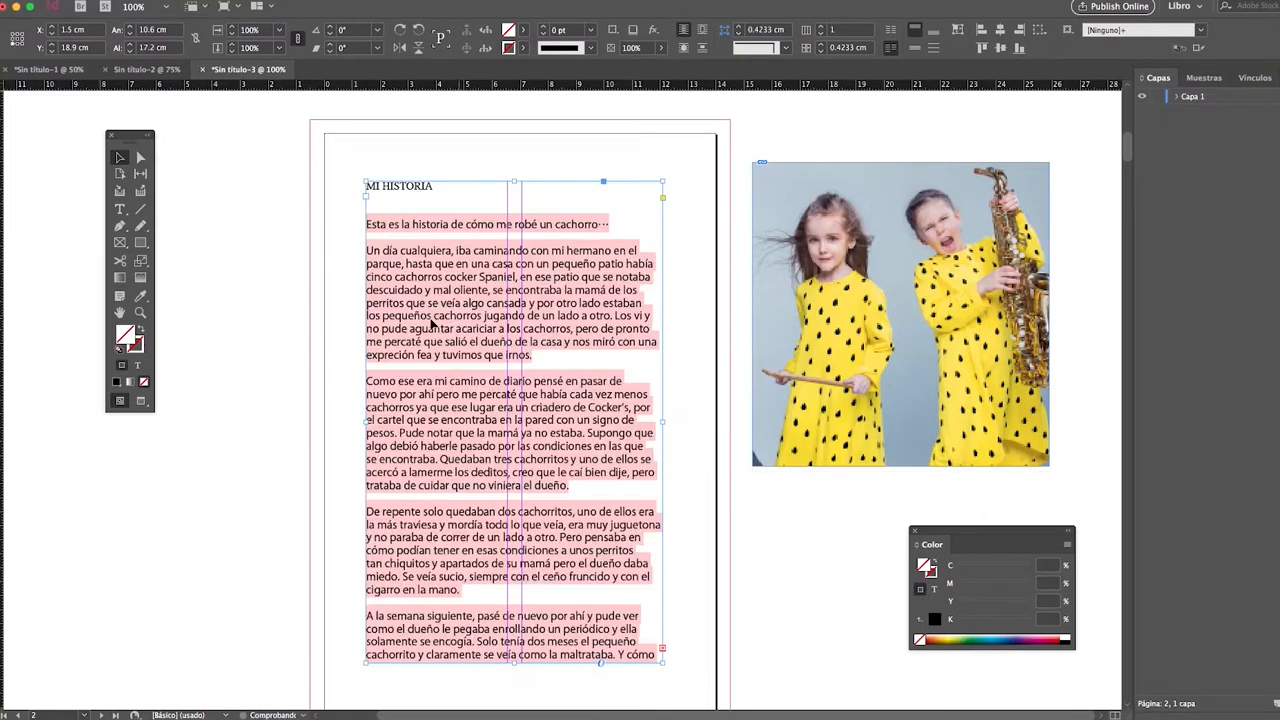
left_click(288, 355)
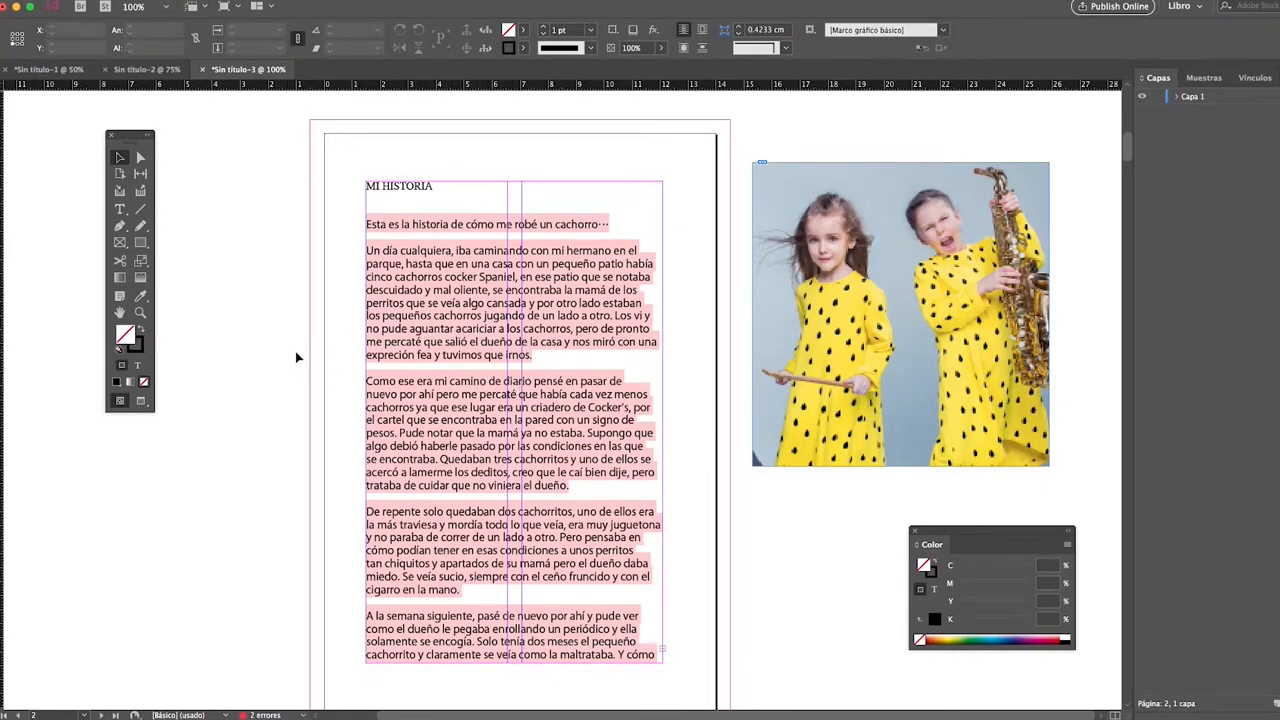
scroll(332, 383, "down", 2)
double_click(408, 313)
key("super+a")
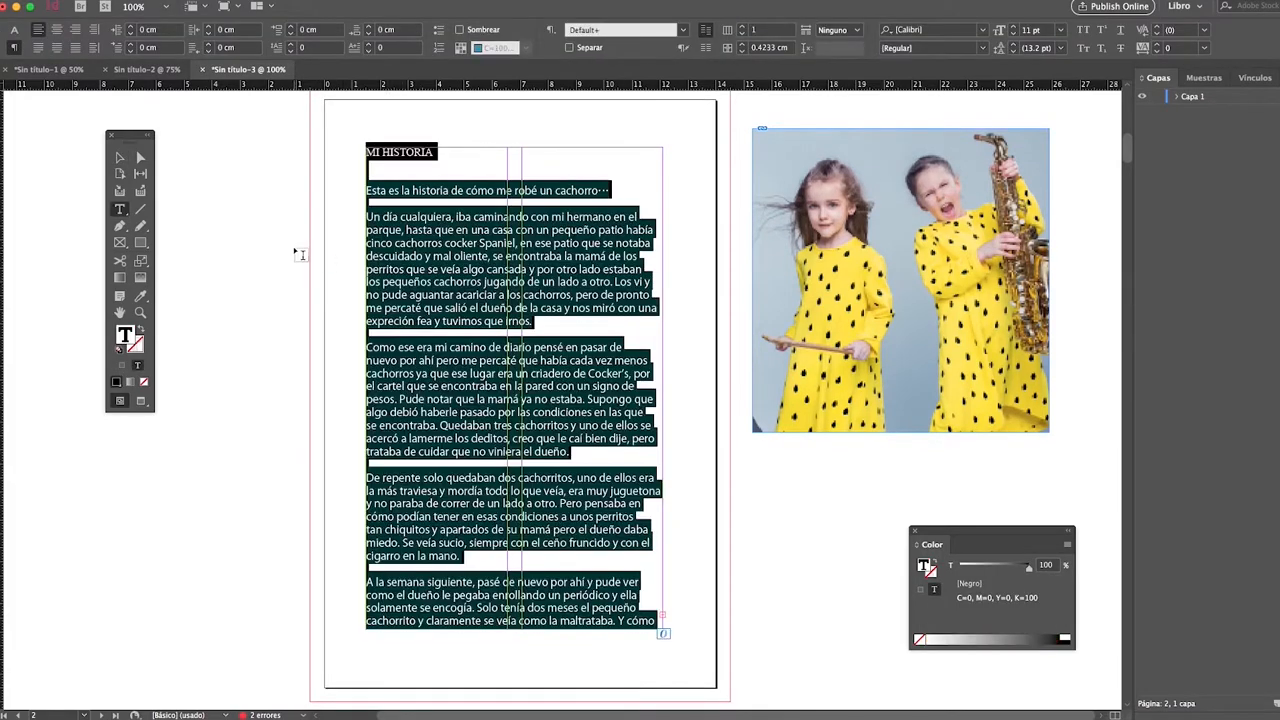
left_click(120, 157)
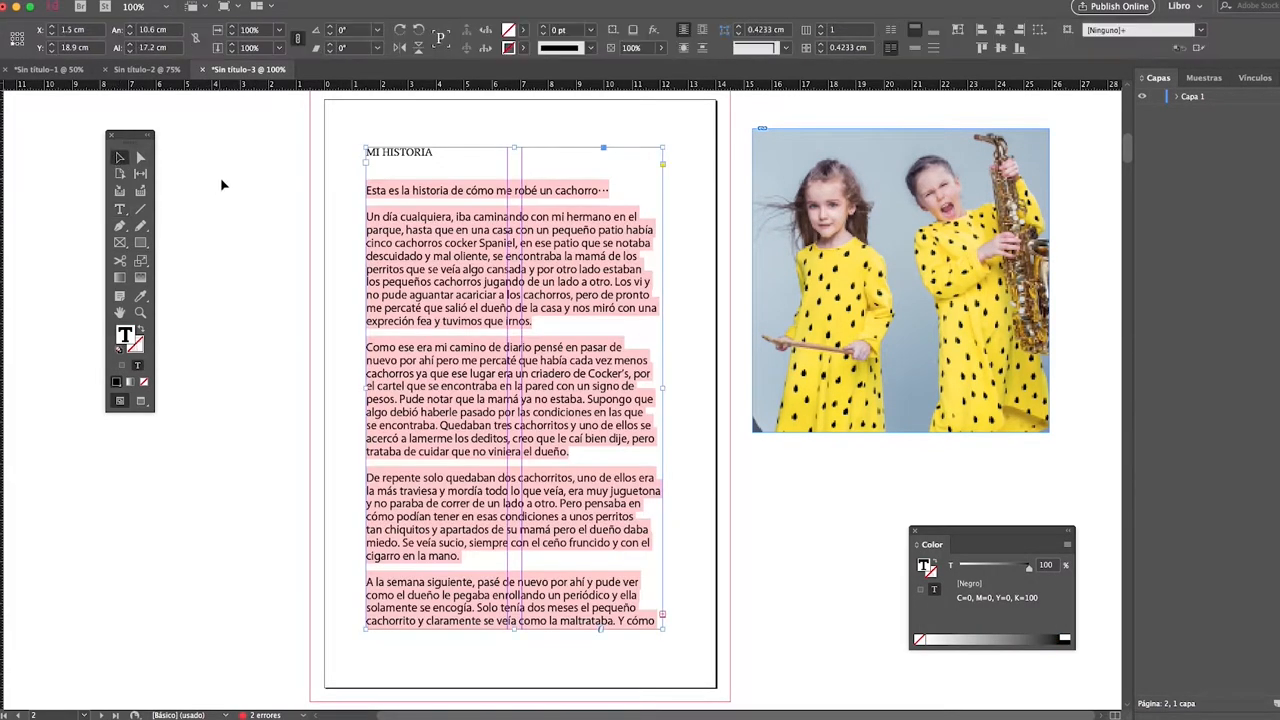
Delete the placed story frame from the page.
left_click(220, 186)
left_click(408, 279)
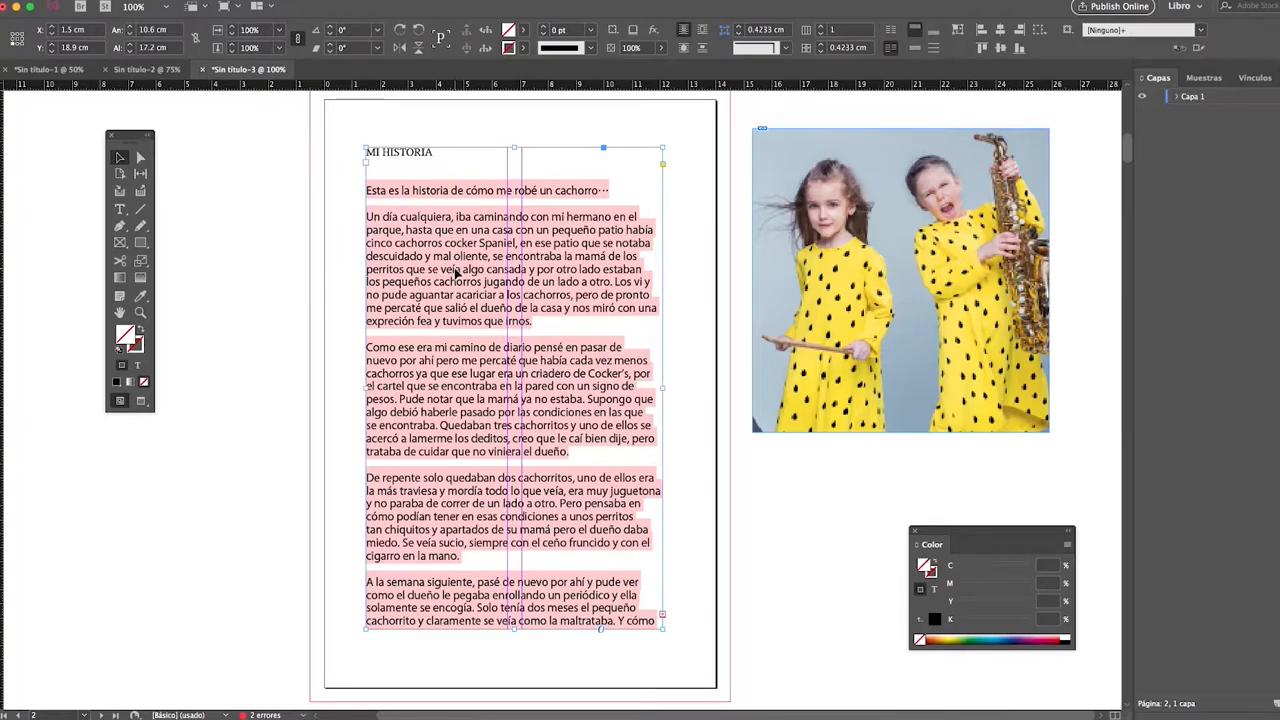
key("Delete")
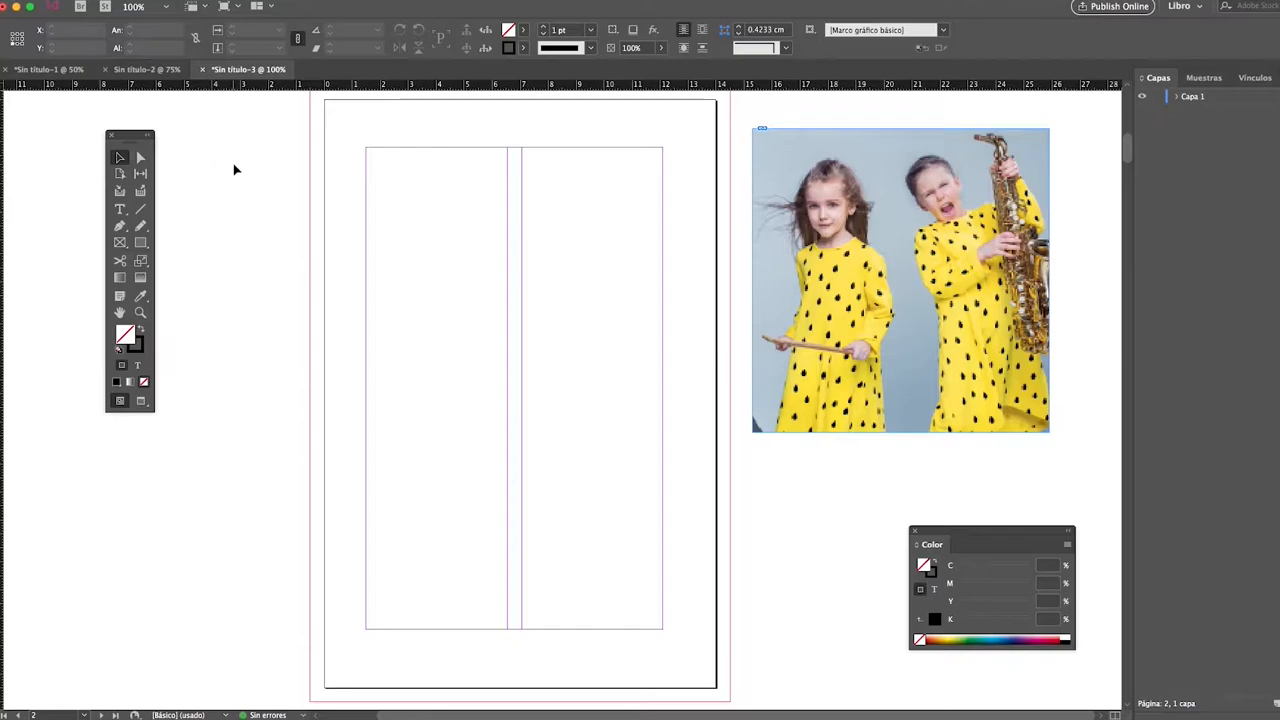
left_click(120, 210)
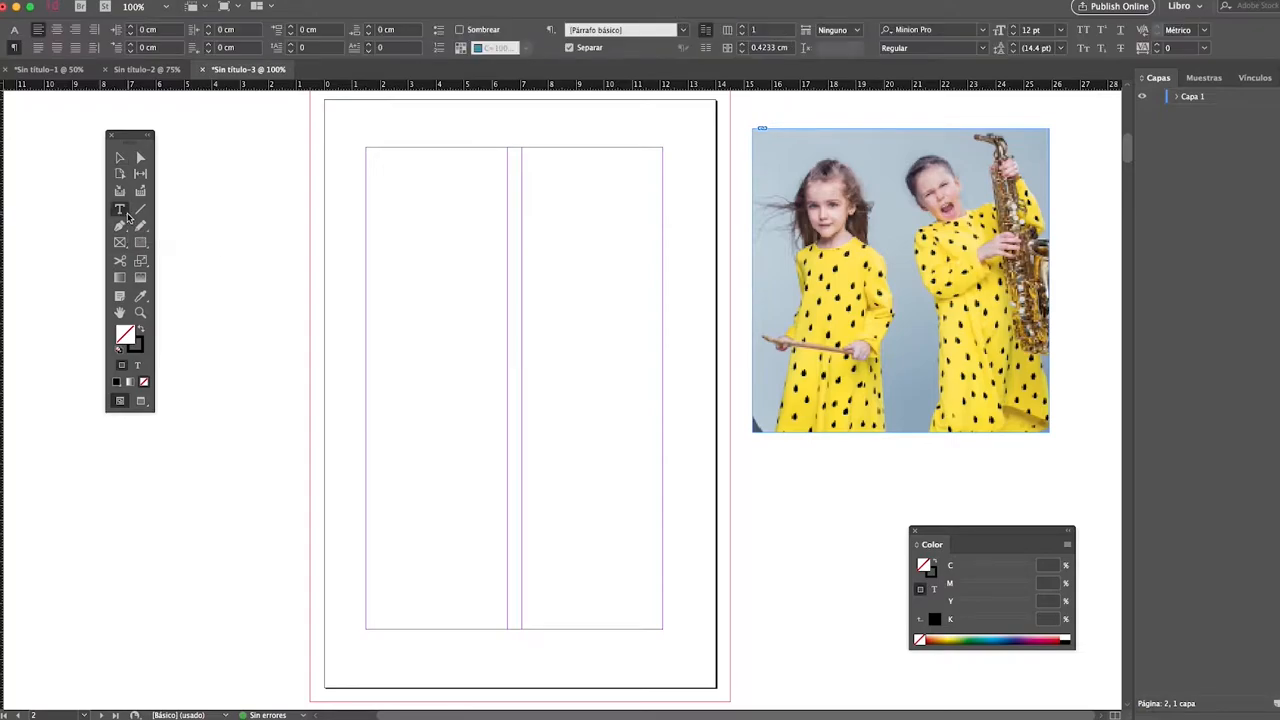
left_click(127, 214)
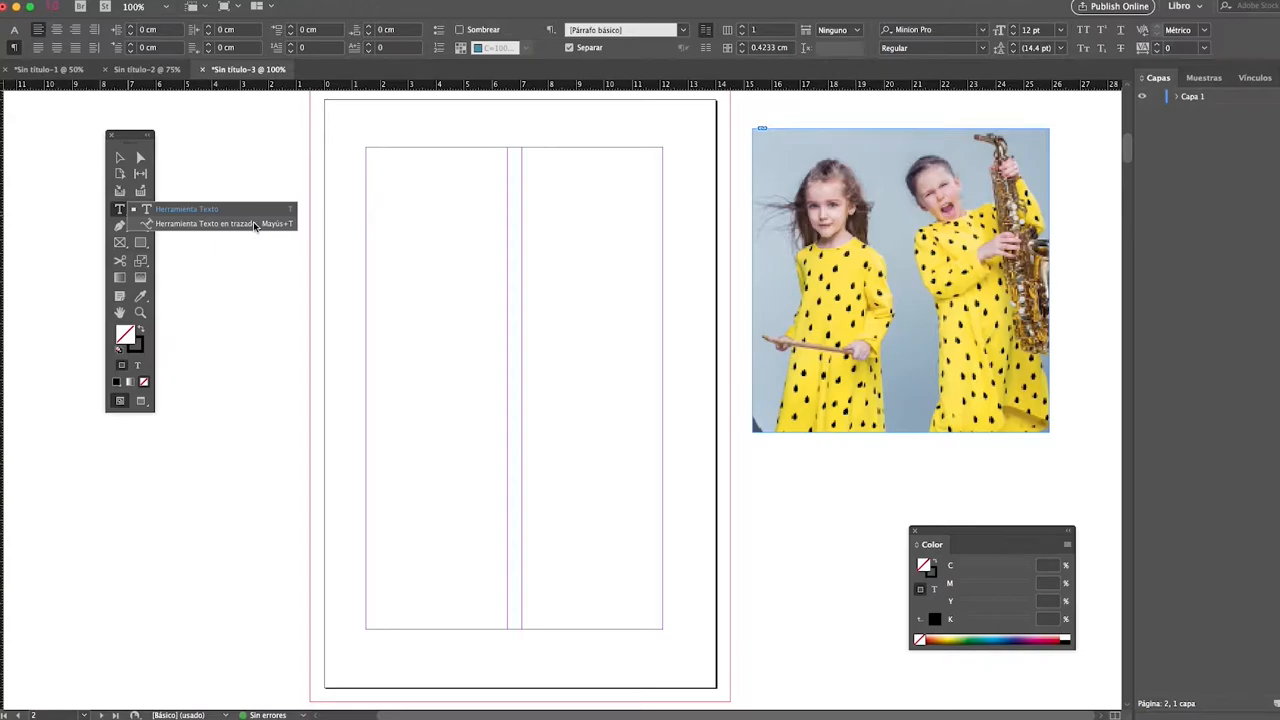
left_click(120, 158)
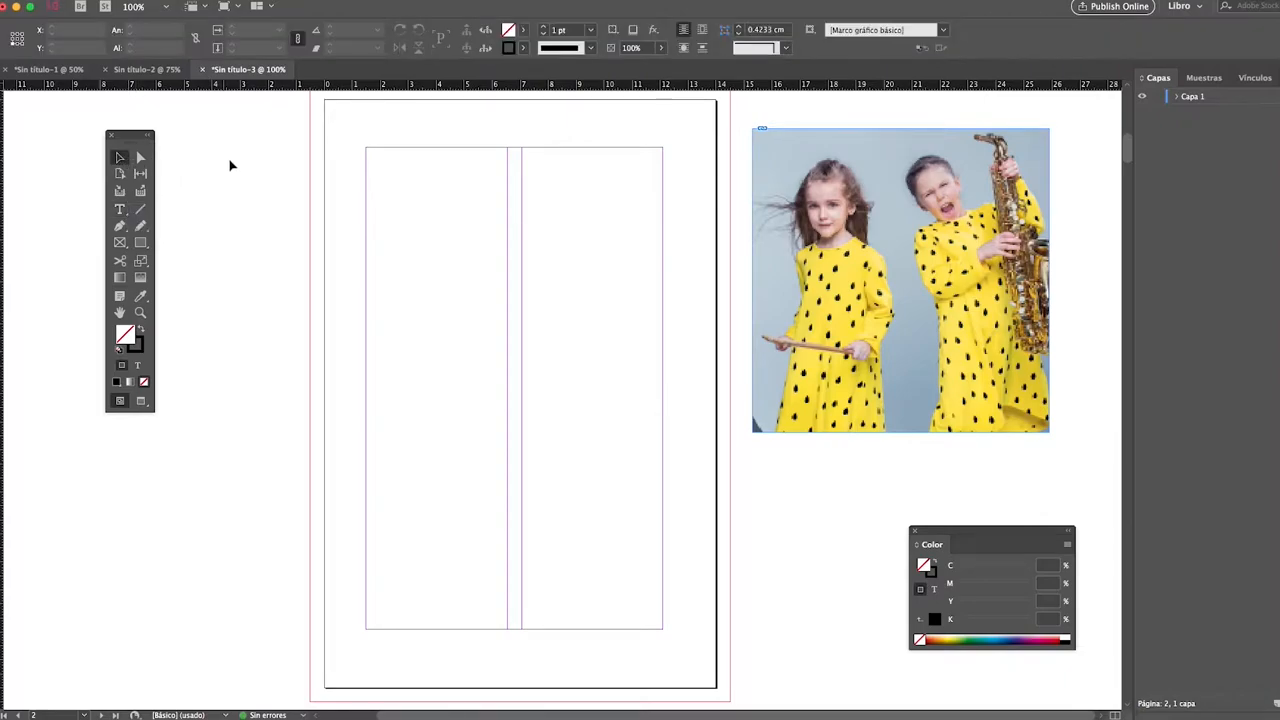
Draw a rising diagonal line about 14.61 cm long across both columns with the Line tool.
left_click(138, 211)
left_click_drag(349, 445, 689, 222)
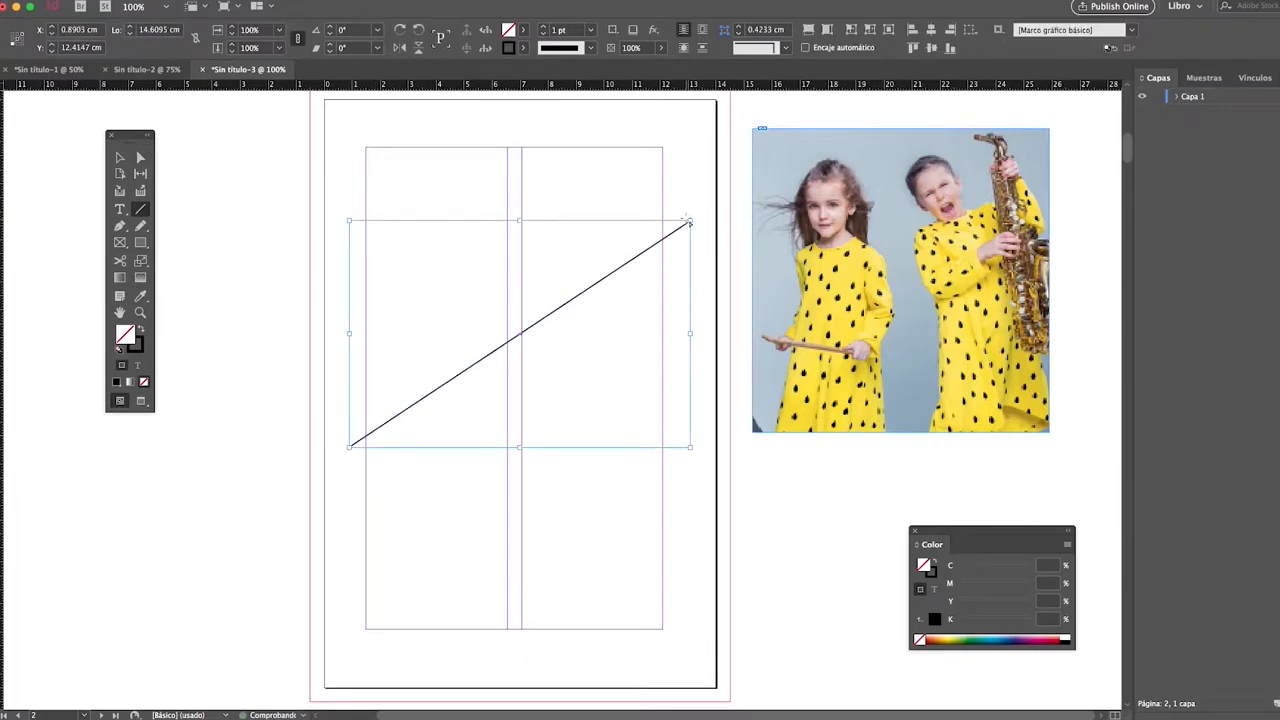
Add the text "dsdsadsadsad" along the diagonal line with the Type on a Path tool, starting at its lower end.
left_click(120, 212)
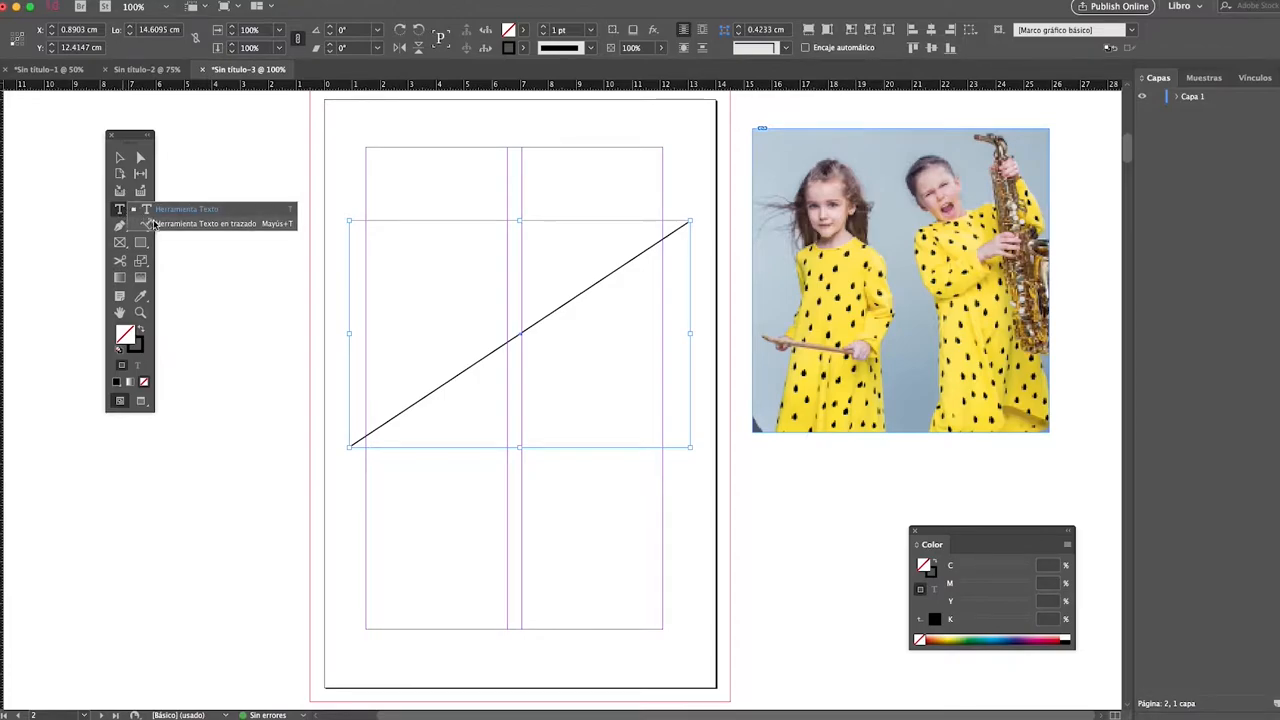
left_click(160, 224)
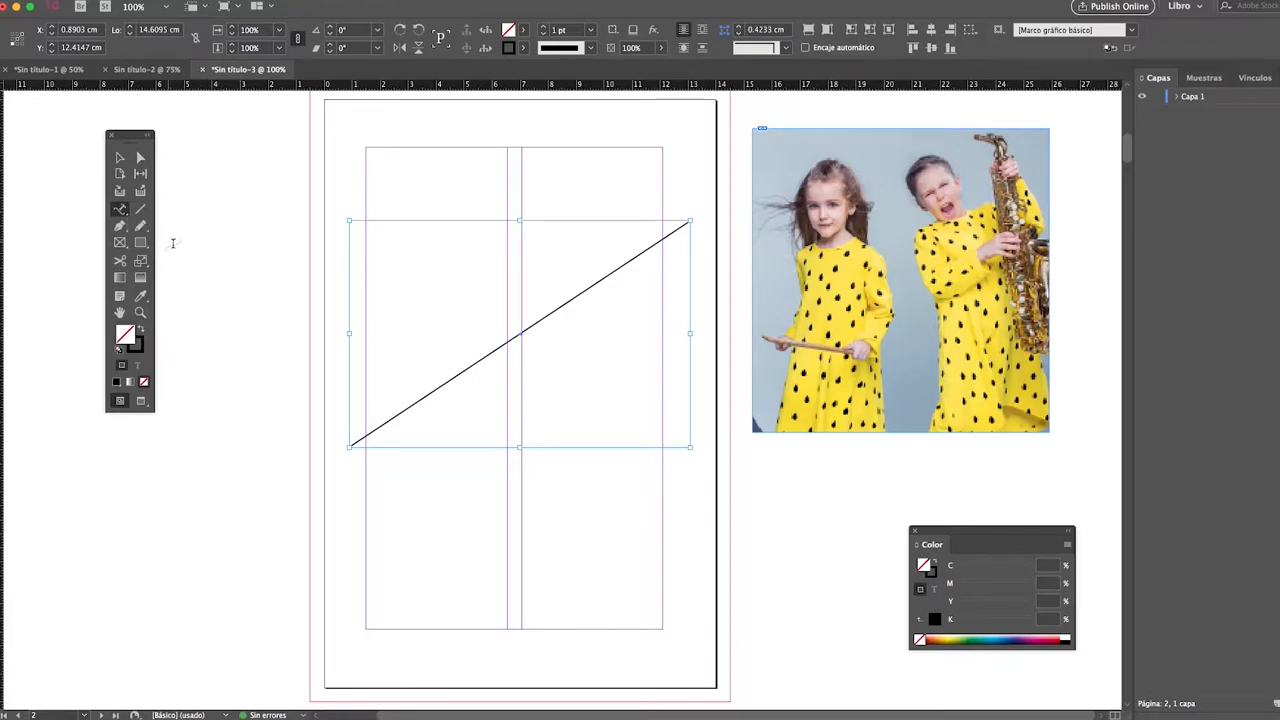
left_click(352, 445)
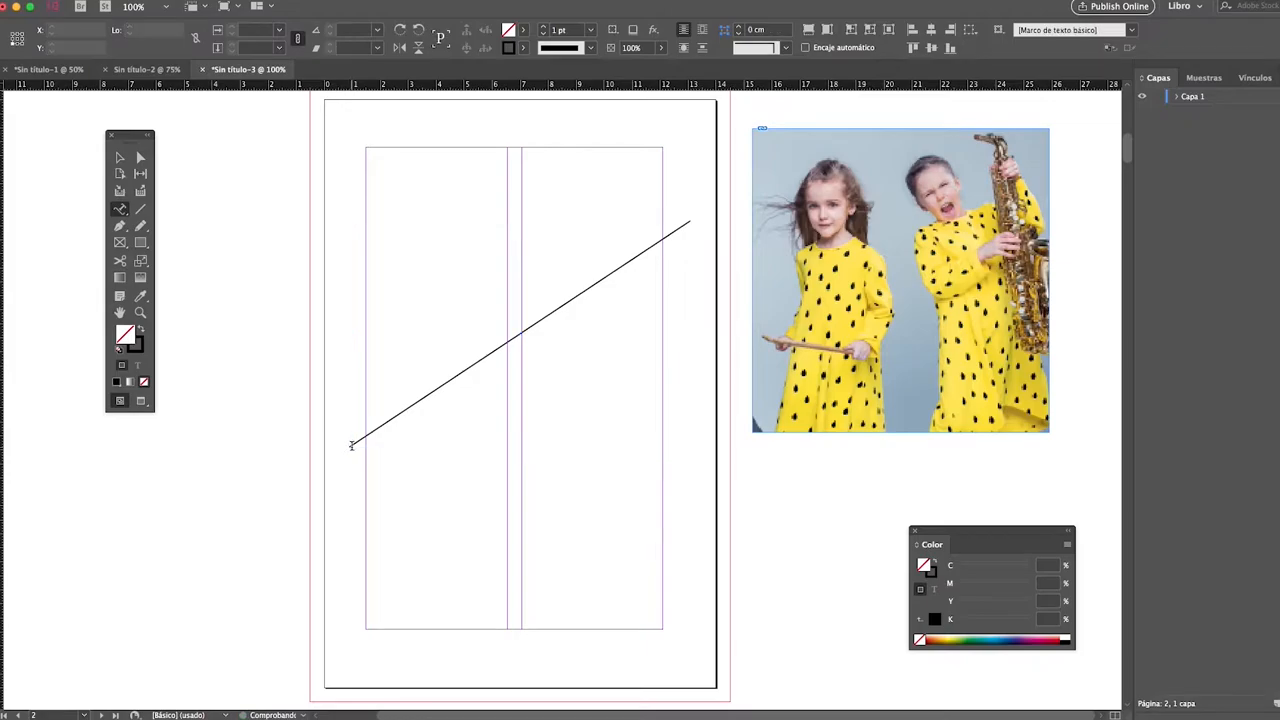
type("dsdsadsadsad")
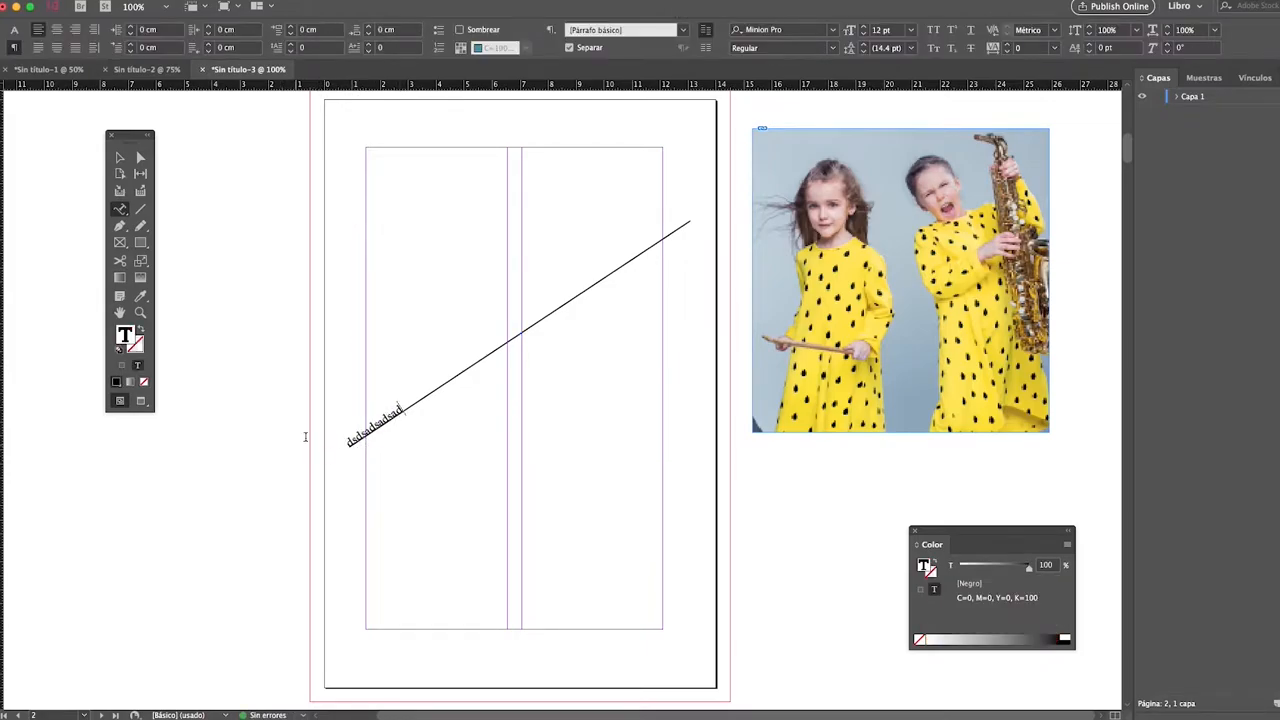
left_click(119, 157)
left_click(220, 171)
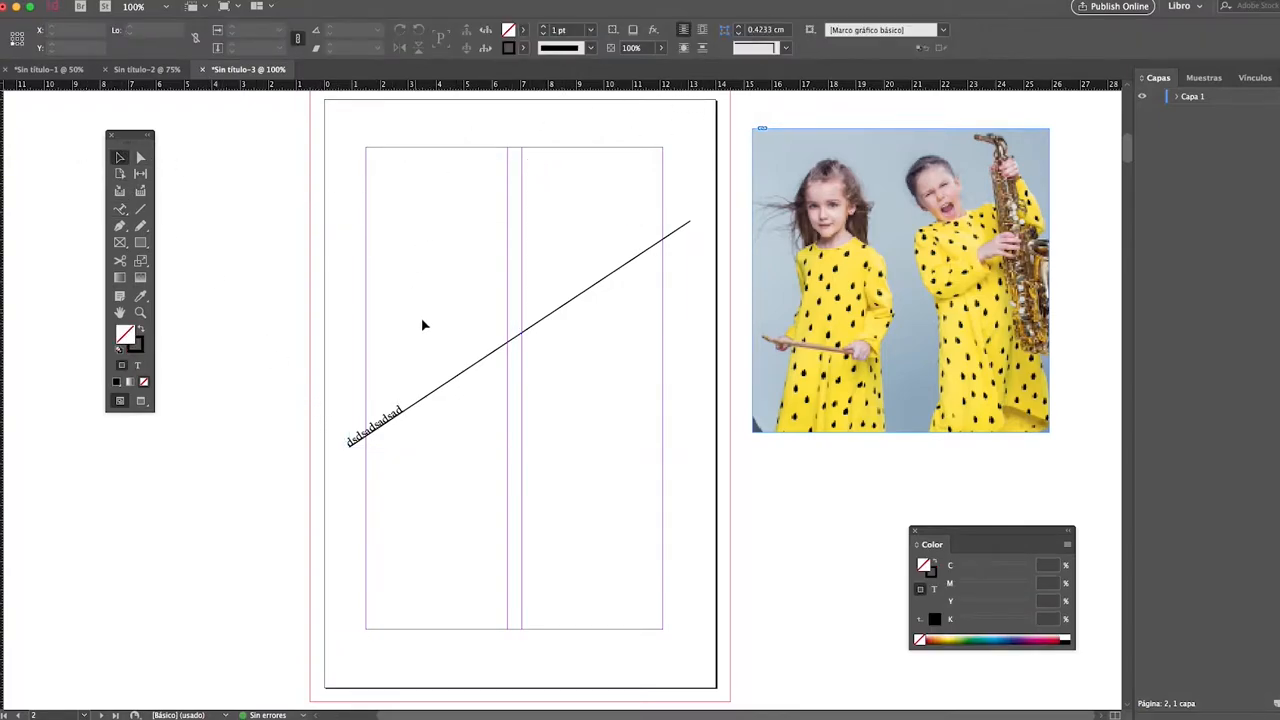
Select the text on the diagonal line with the Type tool and show the character formatting controls.
left_click(773, 284)
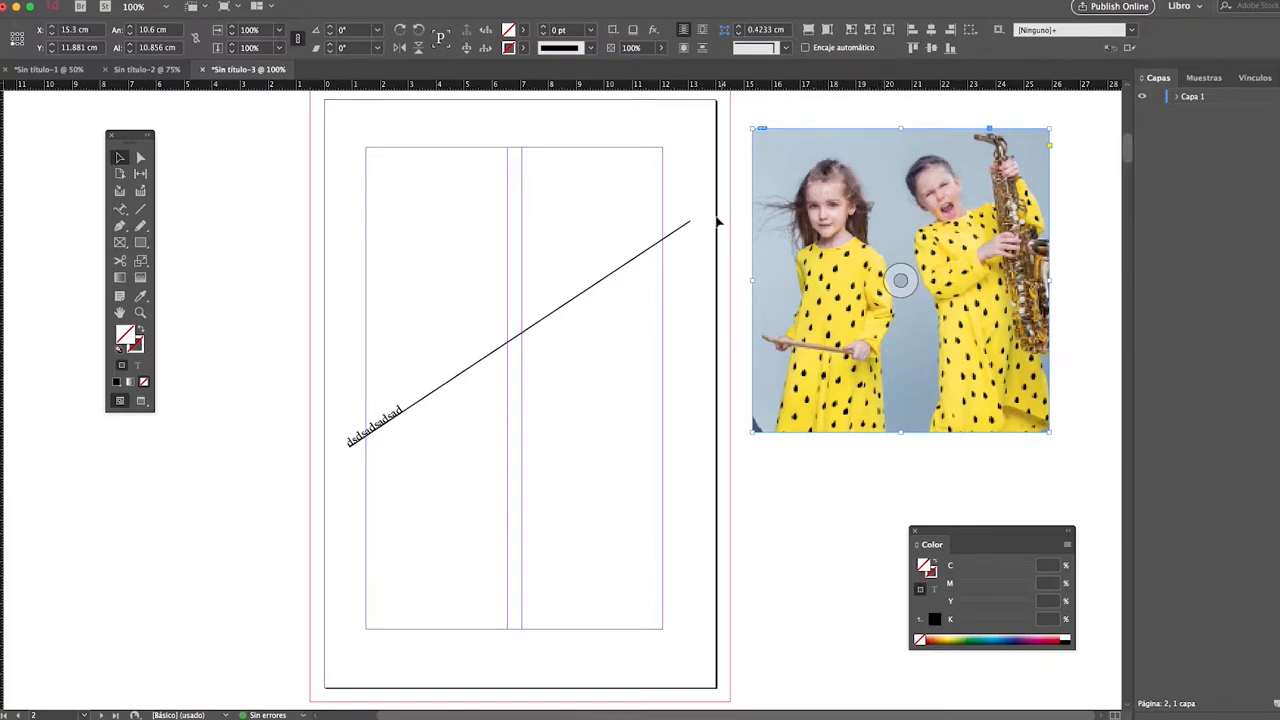
left_click(436, 395)
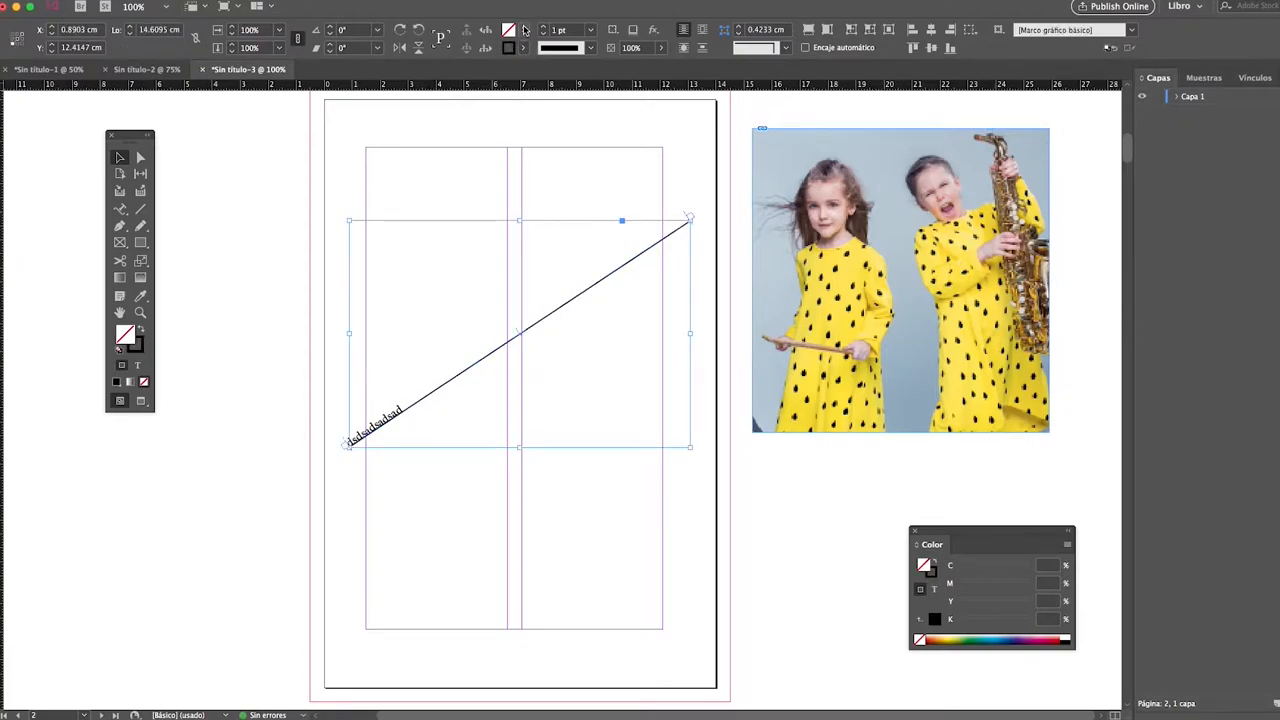
left_click(120, 210)
left_click(150, 209)
left_click_drag(407, 403, 343, 437)
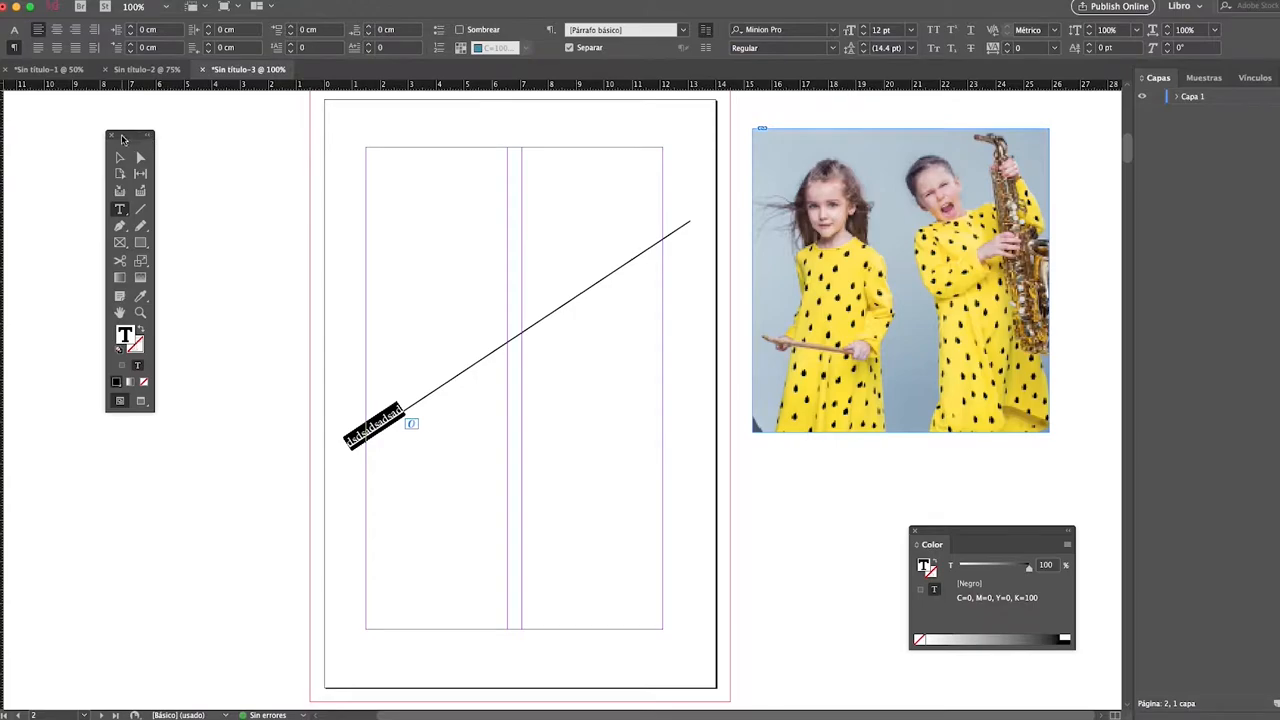
left_click(14, 29)
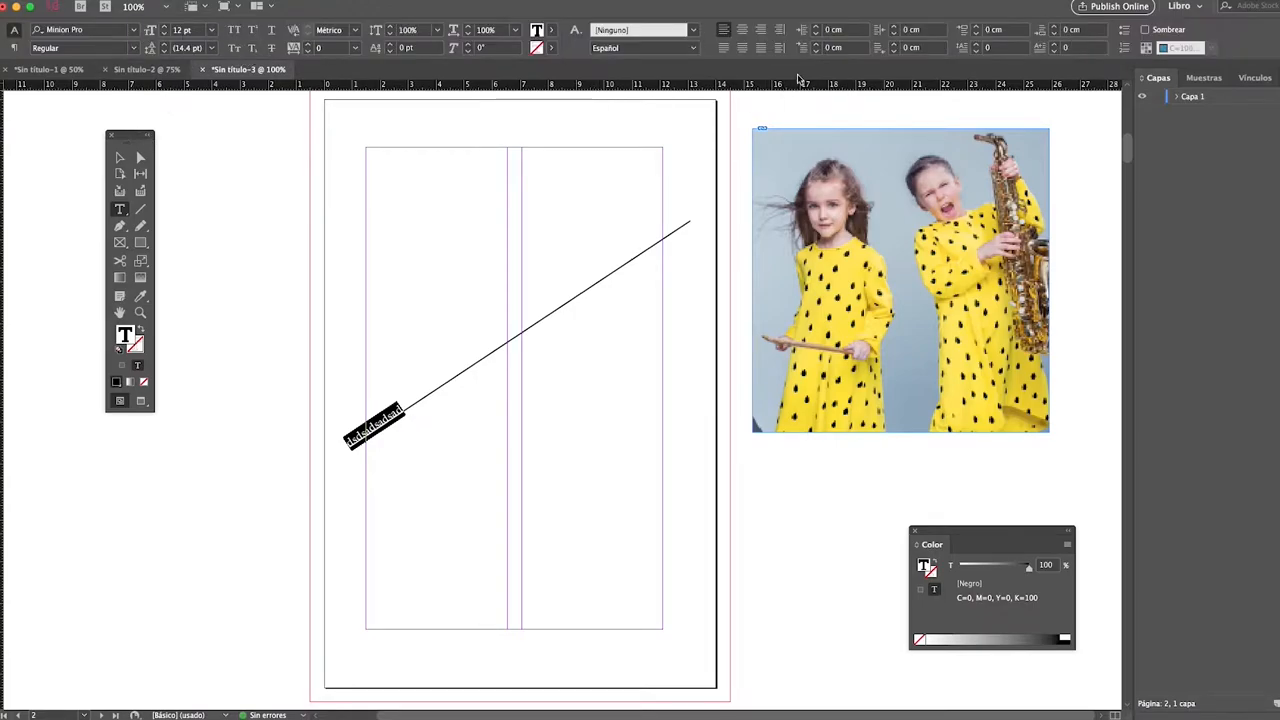
Increase the size of the text on the diagonal line to 29 pt.
left_click(119, 157)
double_click(400, 416)
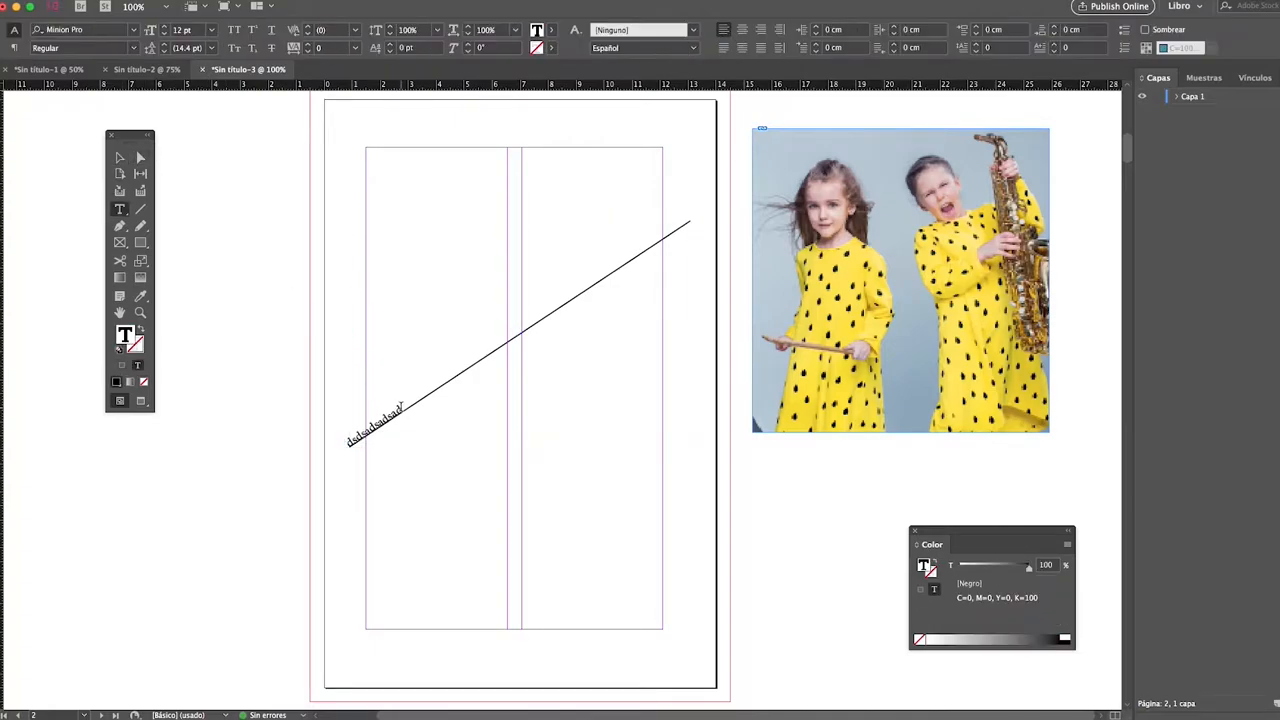
left_click_drag(400, 405, 342, 442)
left_click(165, 27)
left_click(165, 27)
left_click(165, 27)
left_click(165, 27)
left_click(165, 27)
left_click(165, 27)
left_click(165, 27)
left_click(165, 27)
left_click(165, 27)
left_click(165, 27)
left_click(165, 27)
left_click(165, 27)
left_click(165, 27)
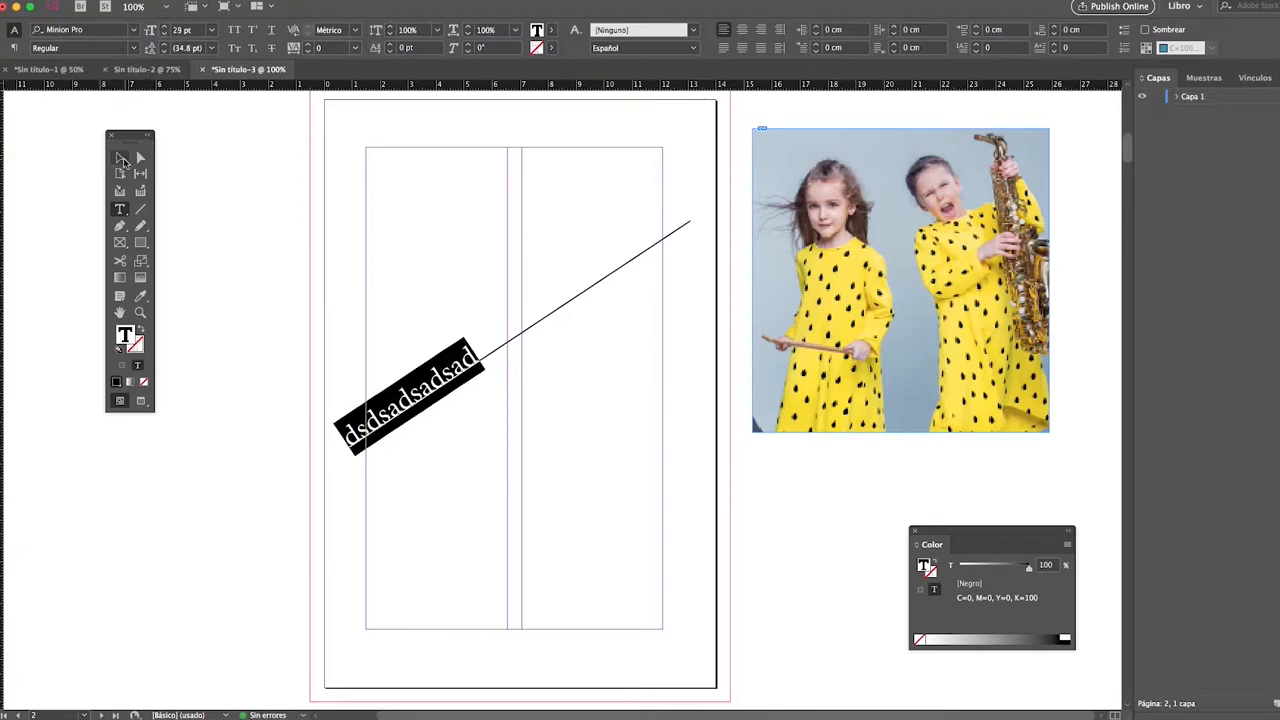
Set the diagonal text line's stroke to [Ninguna] and move the text up into the page's upper part.
left_click(119, 157)
left_click(215, 167)
left_click(645, 259)
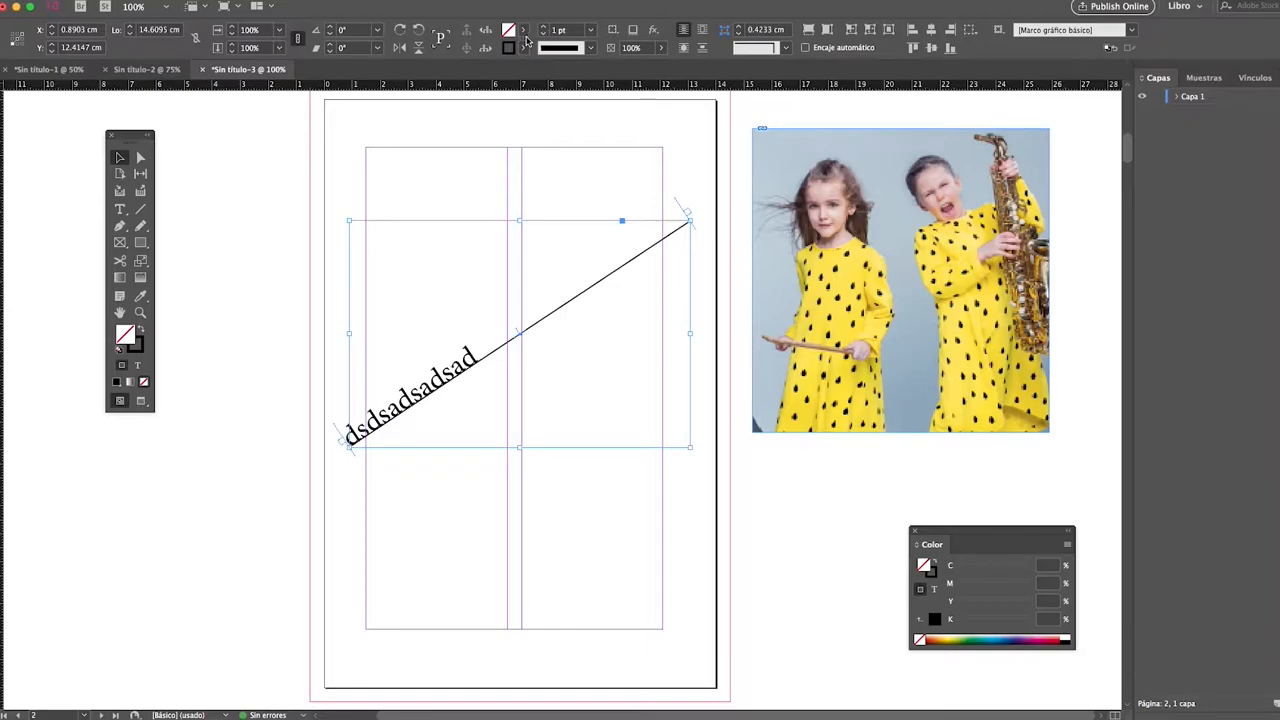
left_click(526, 50)
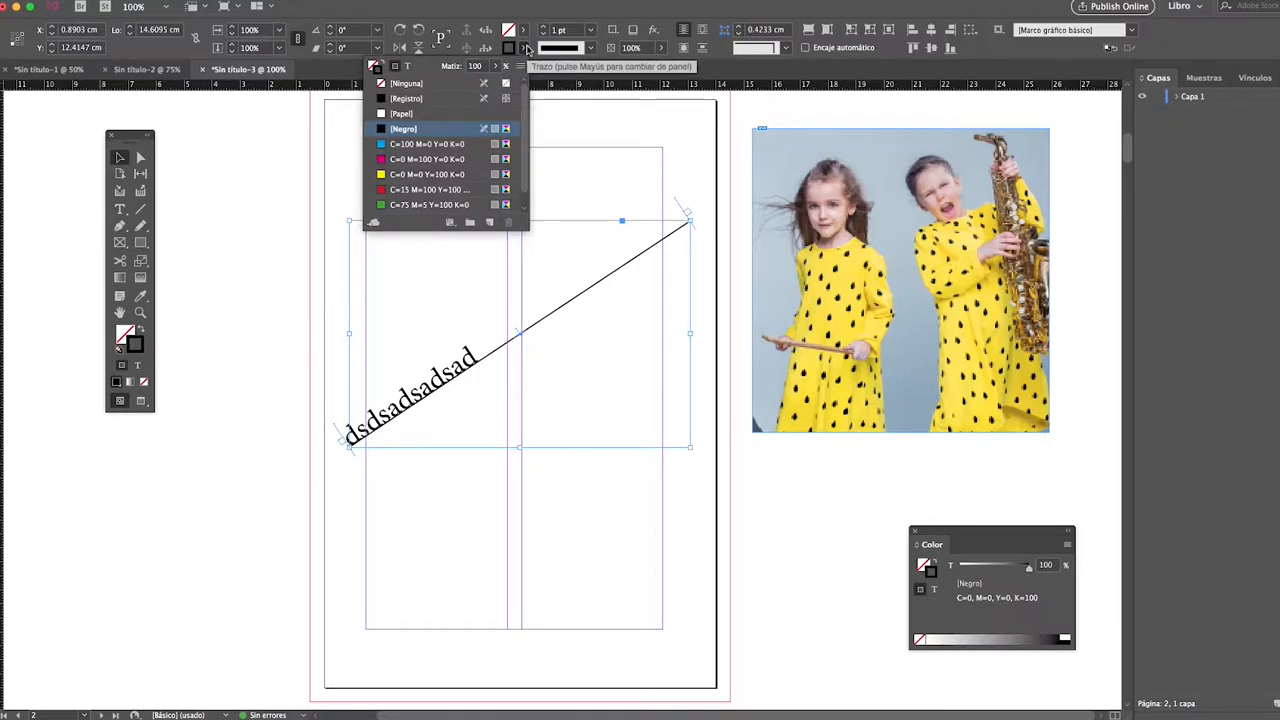
left_click(405, 83)
left_click(267, 276)
left_click_drag(429, 400, 398, 278)
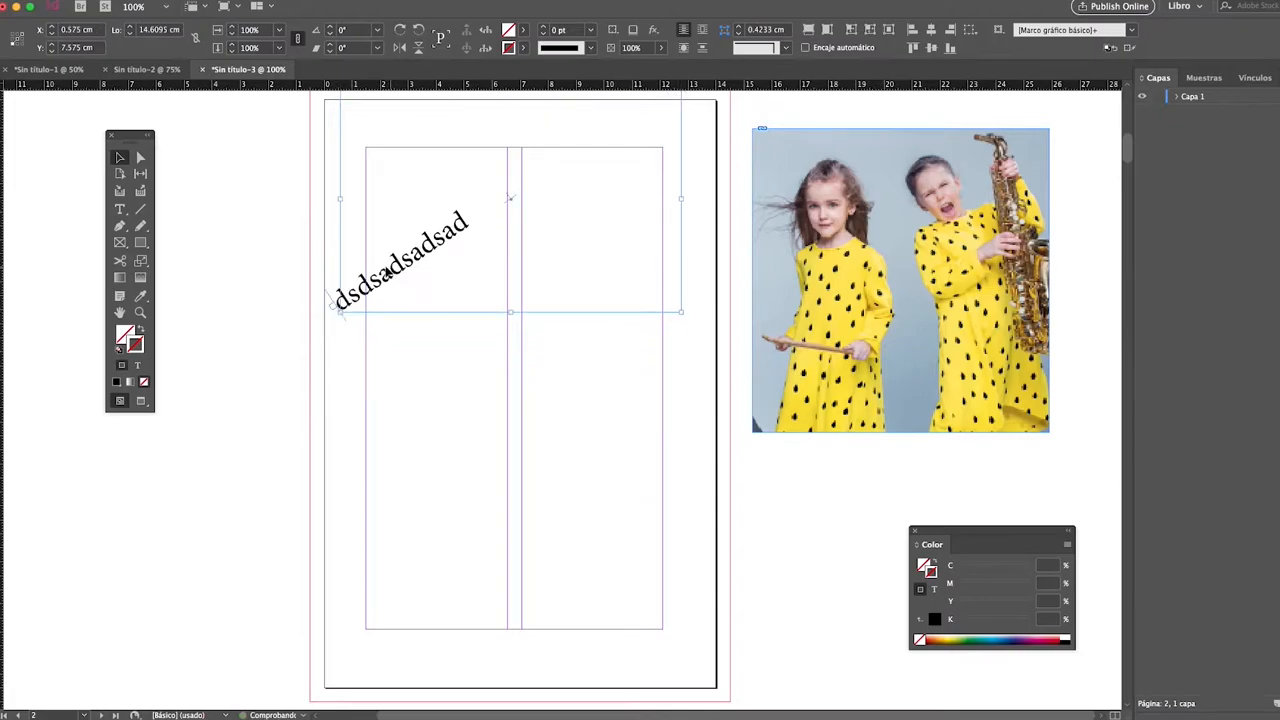
left_click(263, 201)
Draw four short crossing straight lines below the diagonal text with the Line tool and deselect them.
left_click(141, 211)
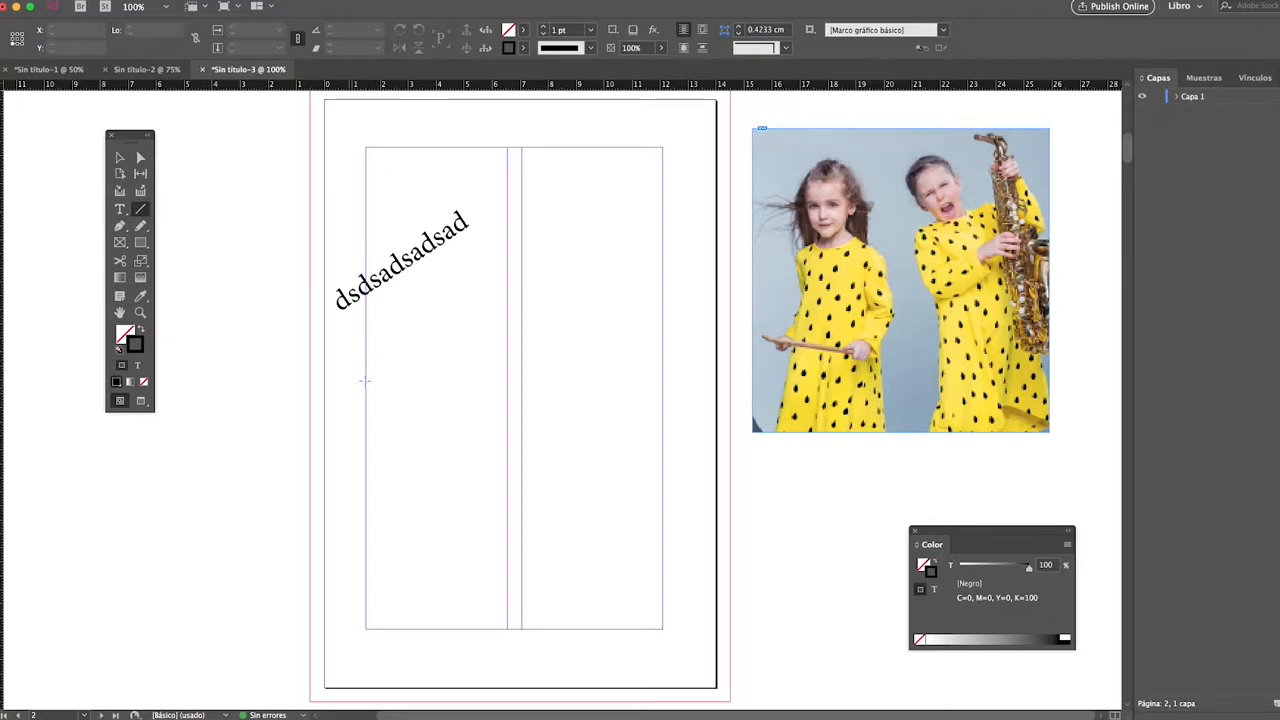
left_click_drag(350, 388, 520, 305)
left_click_drag(391, 323, 526, 360)
left_click_drag(603, 347, 416, 327)
left_click_drag(466, 304, 470, 382)
left_click(117, 156)
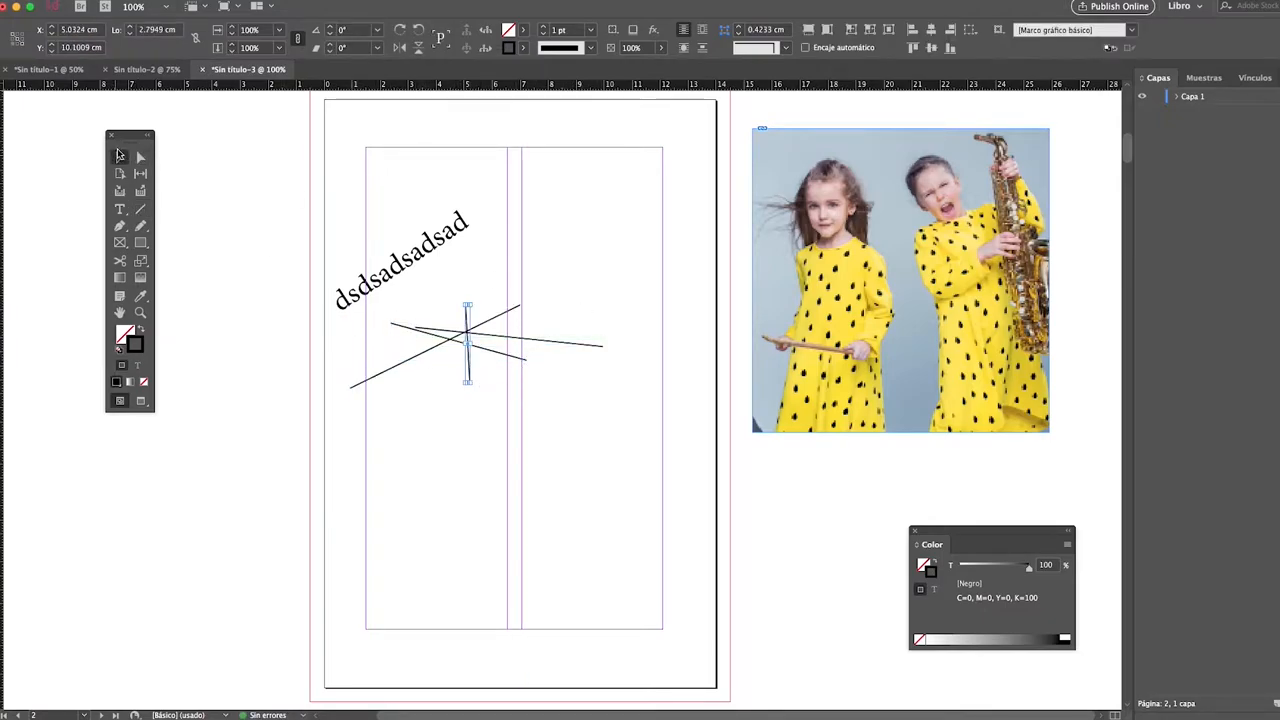
key("super+shift+a")
Draw an open S-shaped curve rising across both columns in the page's lower half with the Pen tool.
left_click(120, 227)
left_click(120, 229)
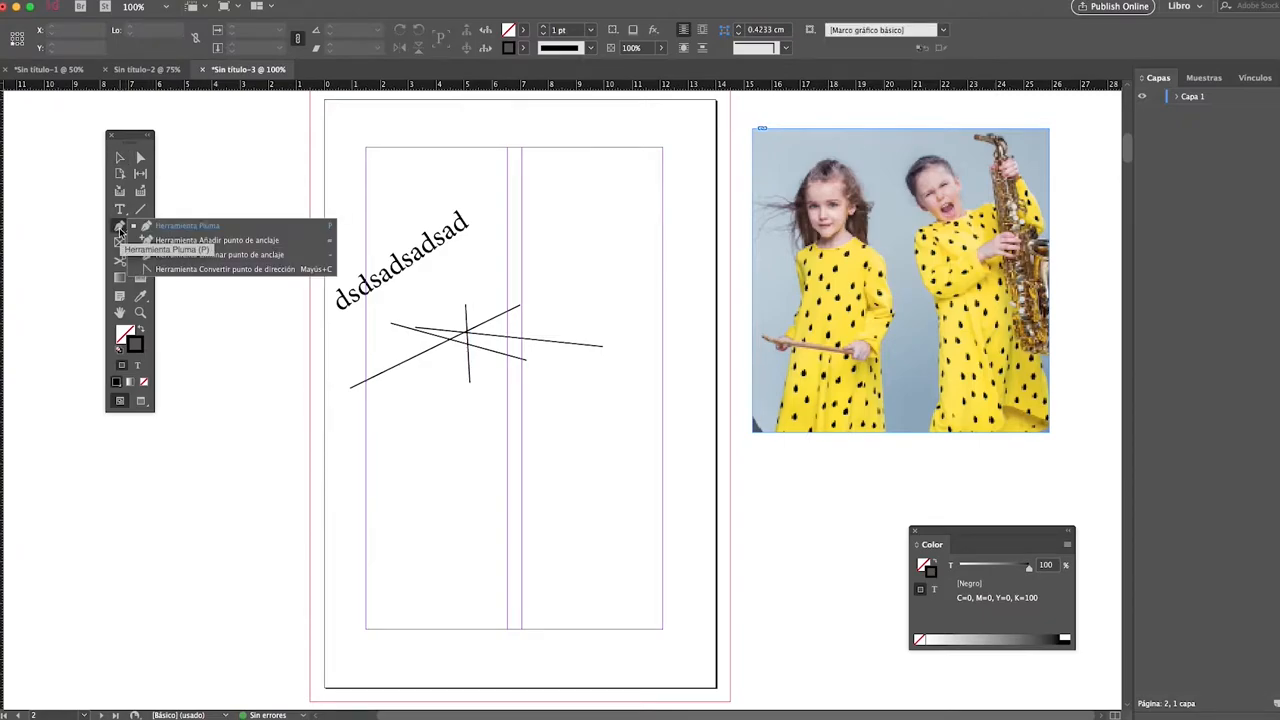
left_click(172, 229)
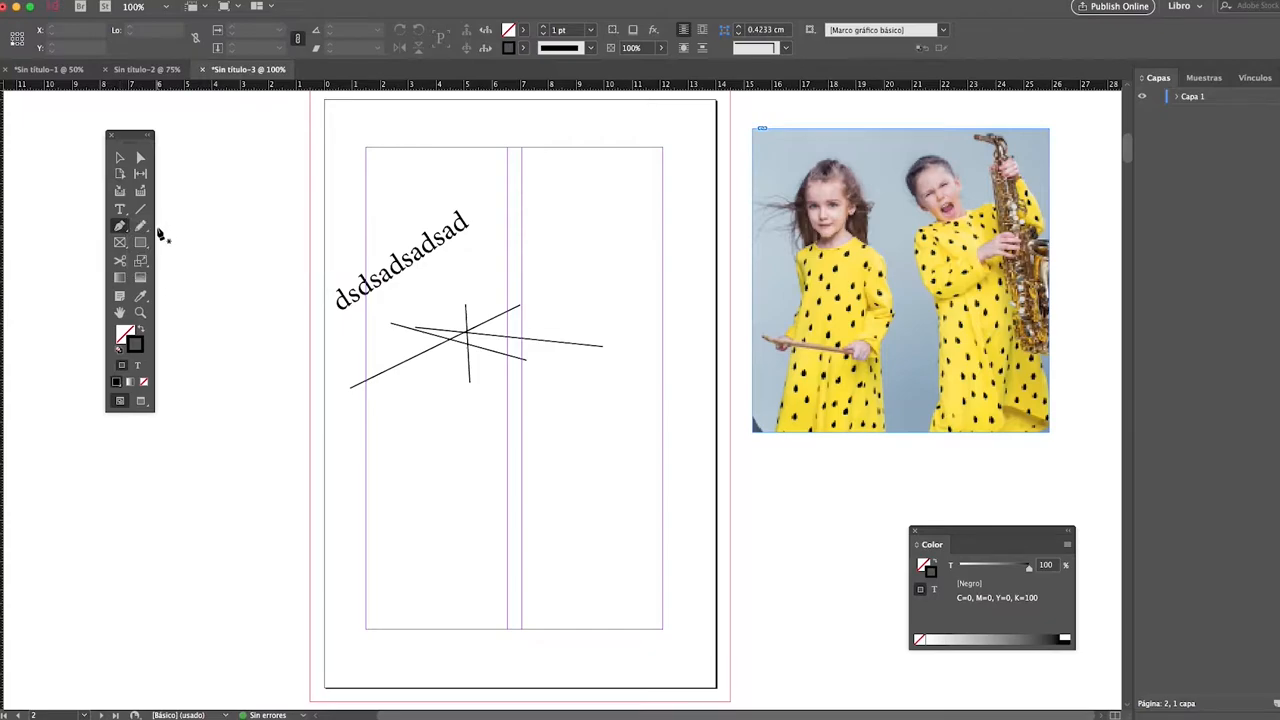
left_click(349, 575)
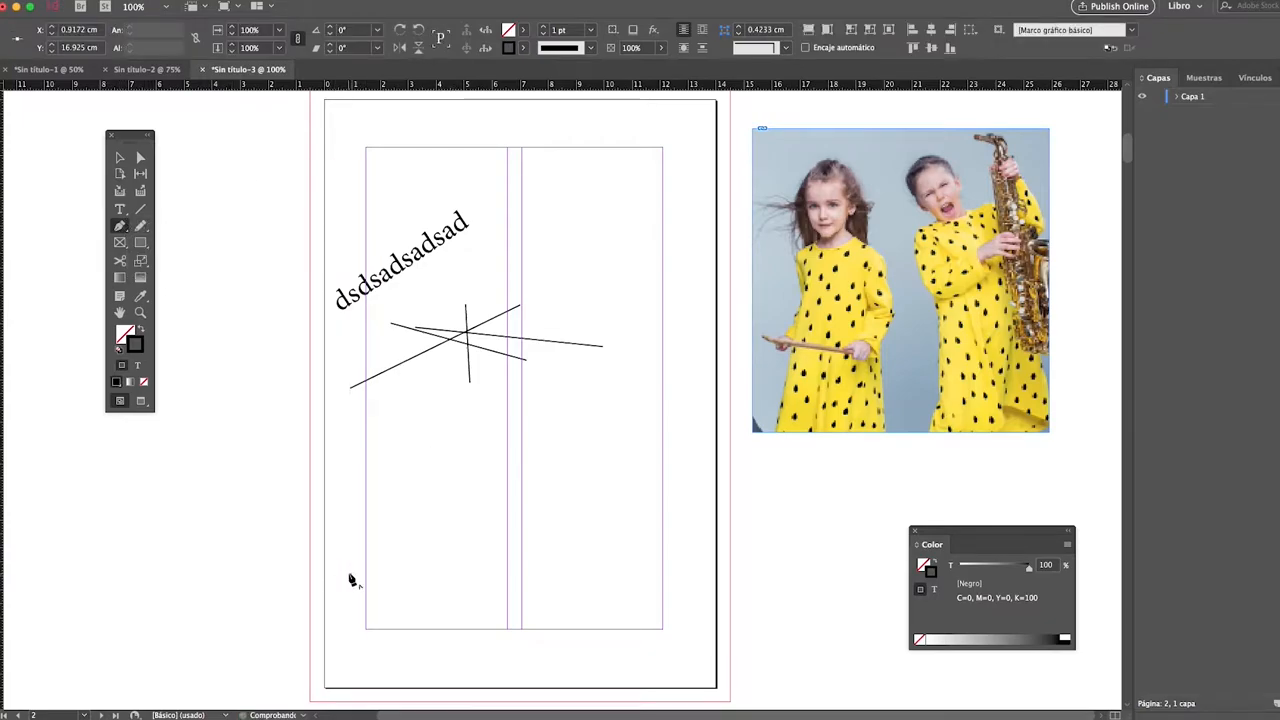
left_click_drag(486, 505, 572, 507)
left_click_drag(640, 474, 644, 371)
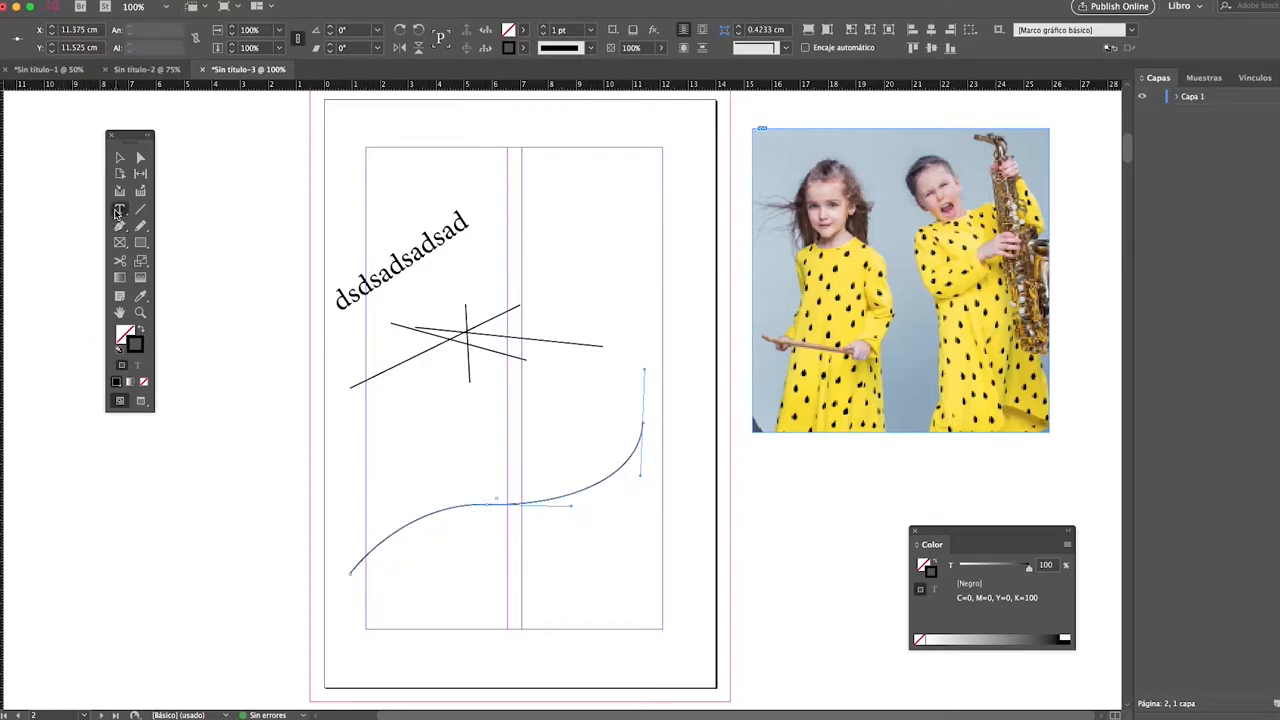
Add the text "DISEÑO DE EXPERIENCIAS EDITORIALES" along the curve with the Type on a Path tool, starting at its lower end.
left_click_drag(120, 210, 150, 226)
left_click(352, 570)
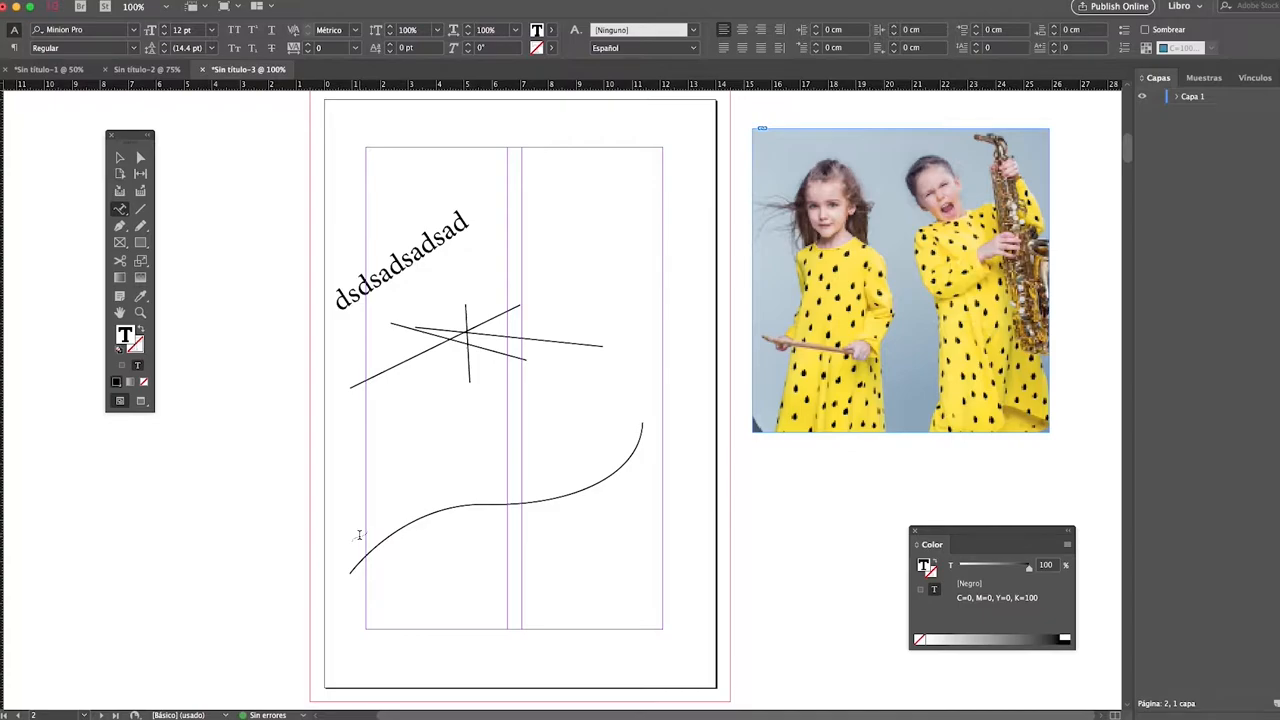
type("DISEÑO DE EXPERIENCIAS EDITO")
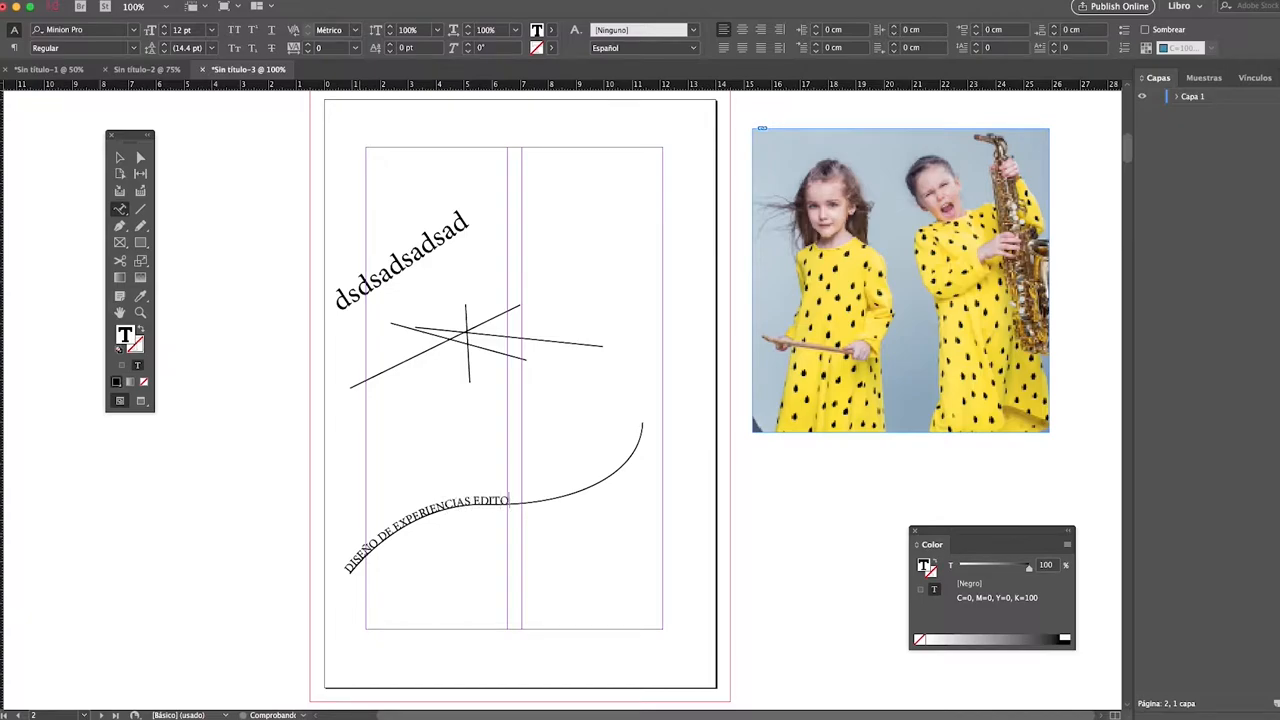
Select the text on the curve, enlarge it to about 18 pt so it nearly fills the path, and deselect it.
left_click_drag(548, 497, 318, 560)
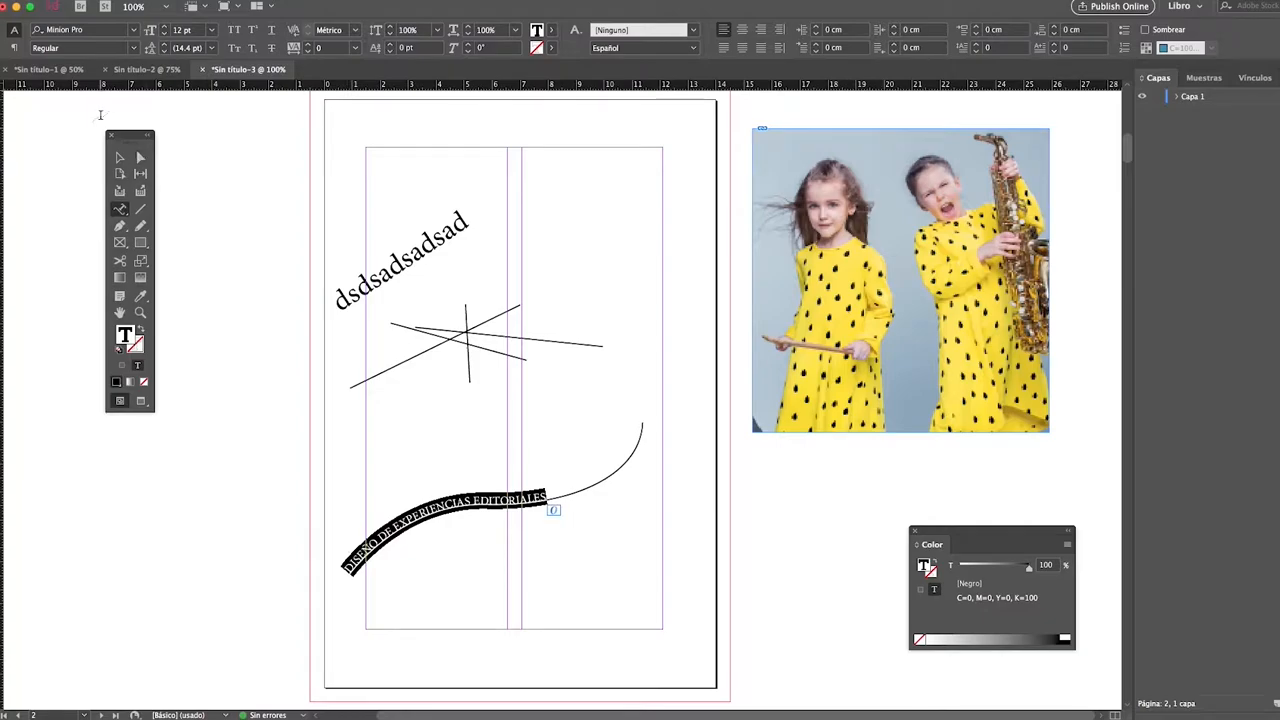
left_click(165, 27)
left_click(165, 27)
left_click(165, 27)
left_click(165, 27)
left_click(165, 27)
left_click(165, 27)
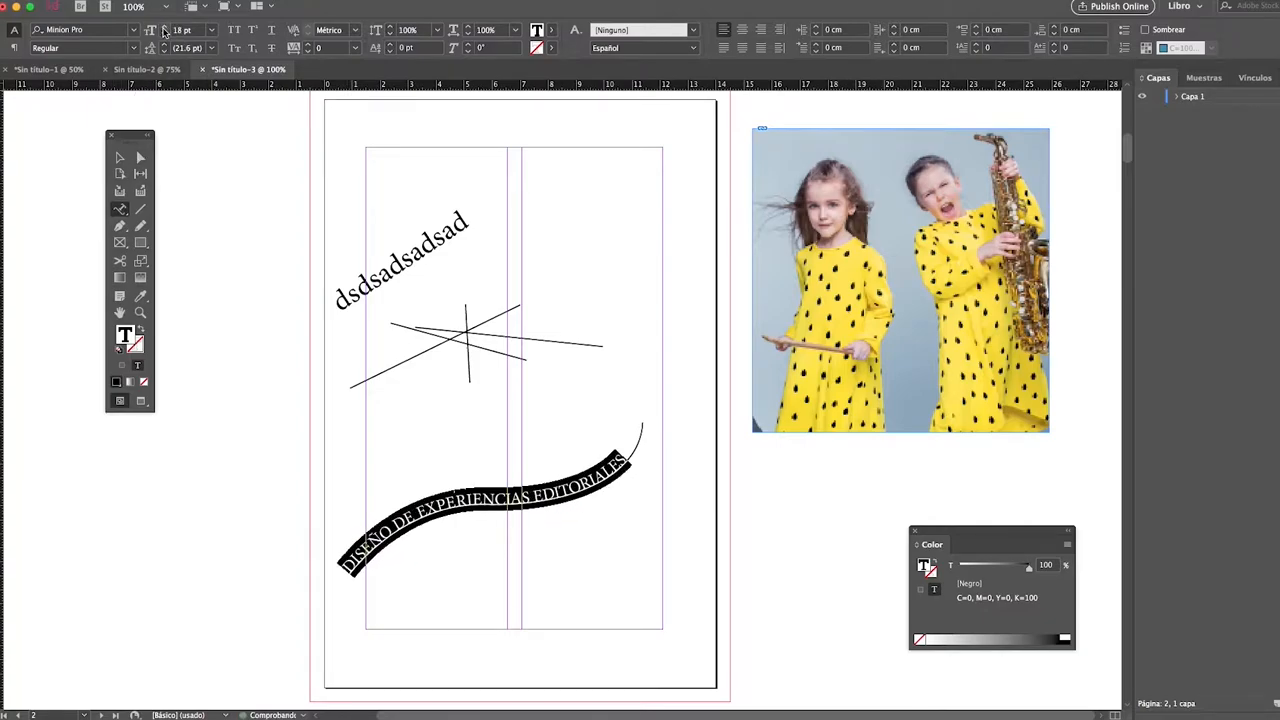
left_click(120, 157)
left_click(681, 356)
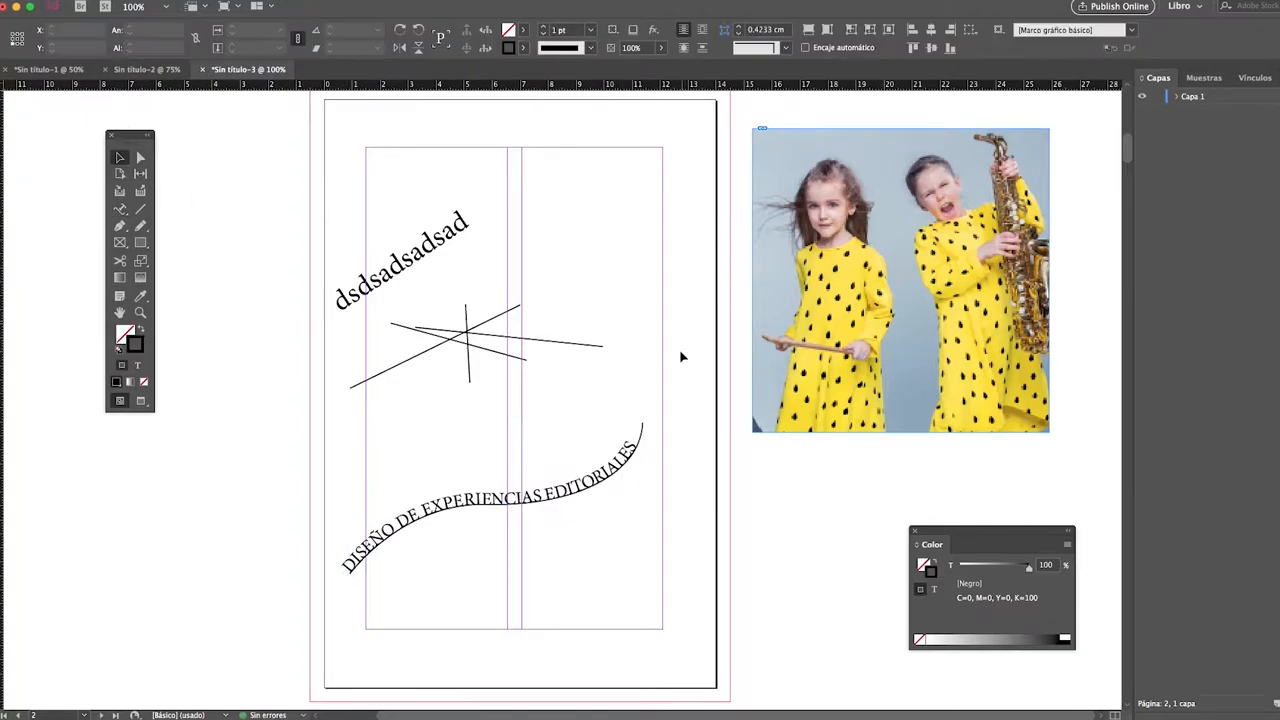
Set the curved text path's stroke to [Ninguna] and move it to the top of the page above the diagonal text.
left_click(641, 442)
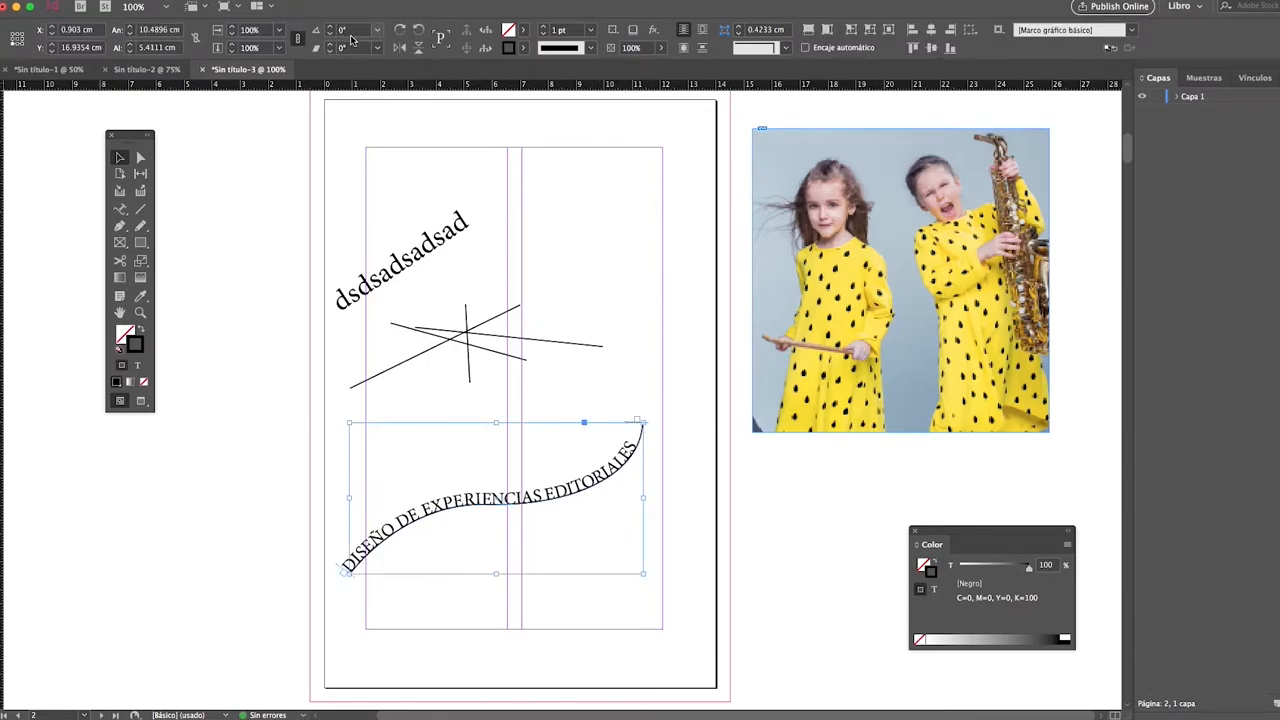
left_click(525, 48)
left_click(381, 88)
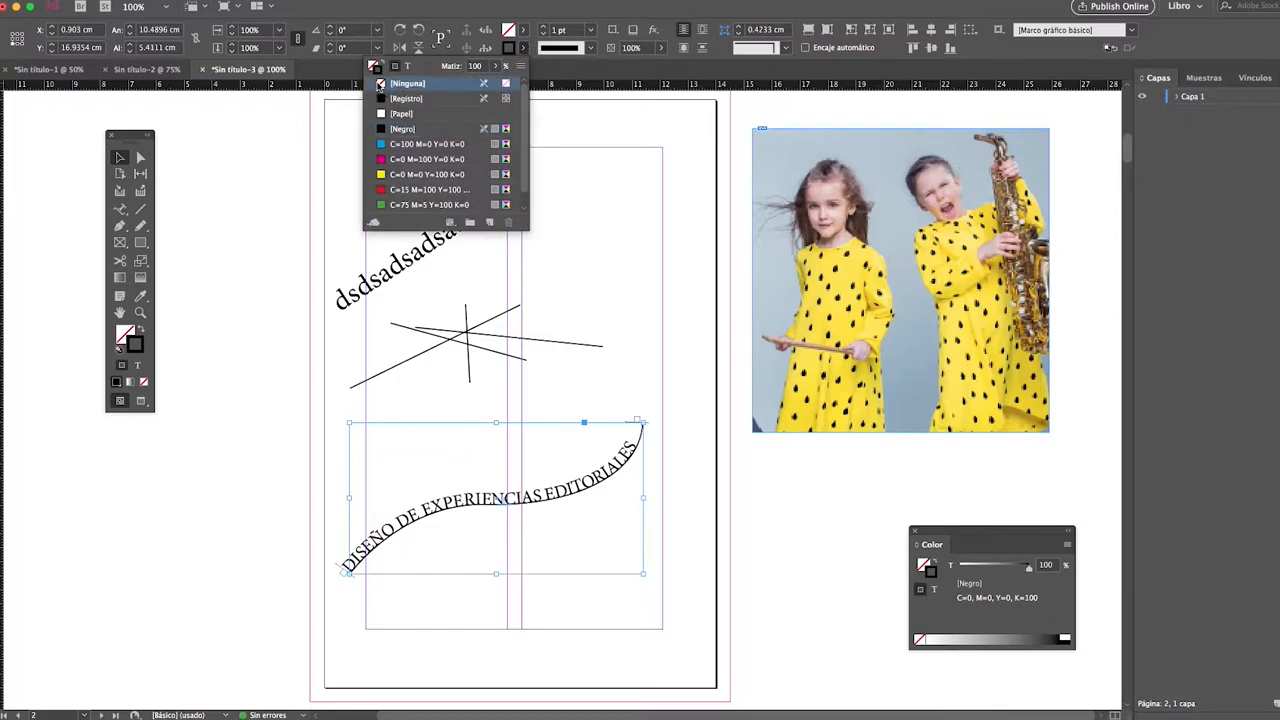
left_click(623, 243)
left_click_drag(576, 465, 558, 190)
left_click(235, 238)
Draw a closed curved shape about 8.85 by 4.5 cm in the page's lower half with the Pen tool.
left_click(119, 228)
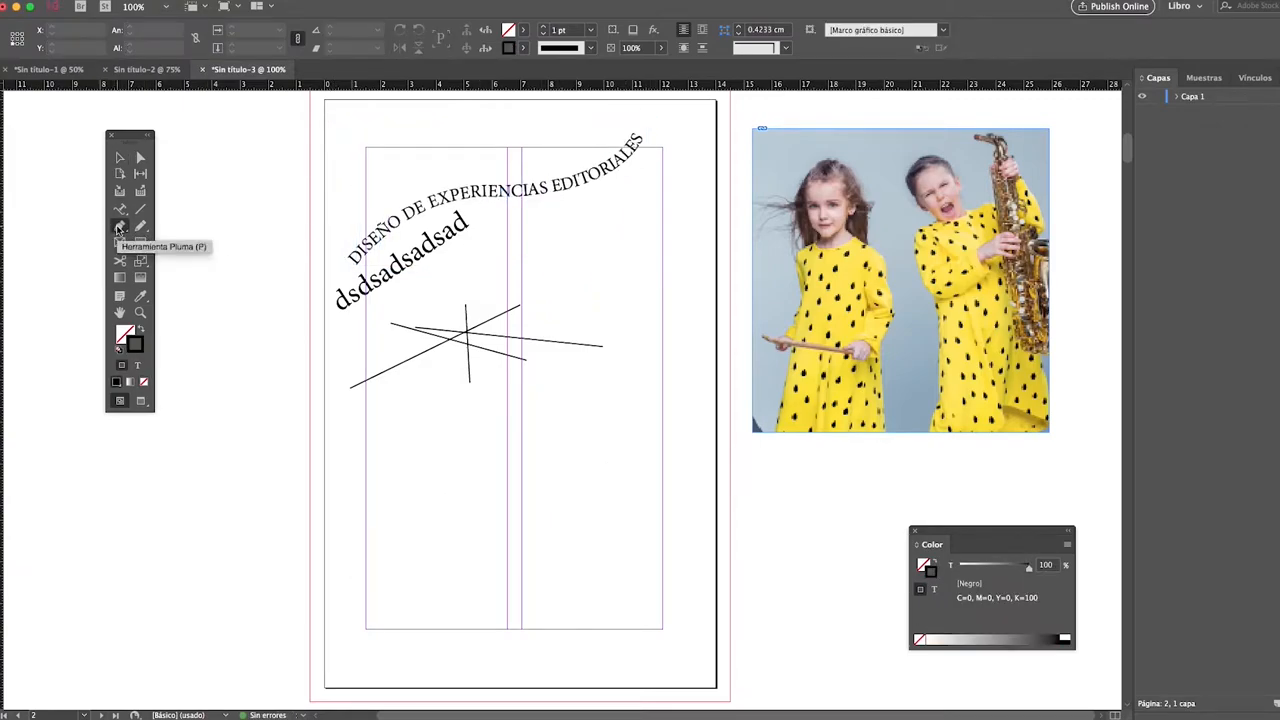
left_click(375, 560)
left_click_drag(480, 528, 532, 502)
left_click_drag(614, 470, 576, 431)
left_click_drag(401, 510, 383, 531)
left_click(374, 563)
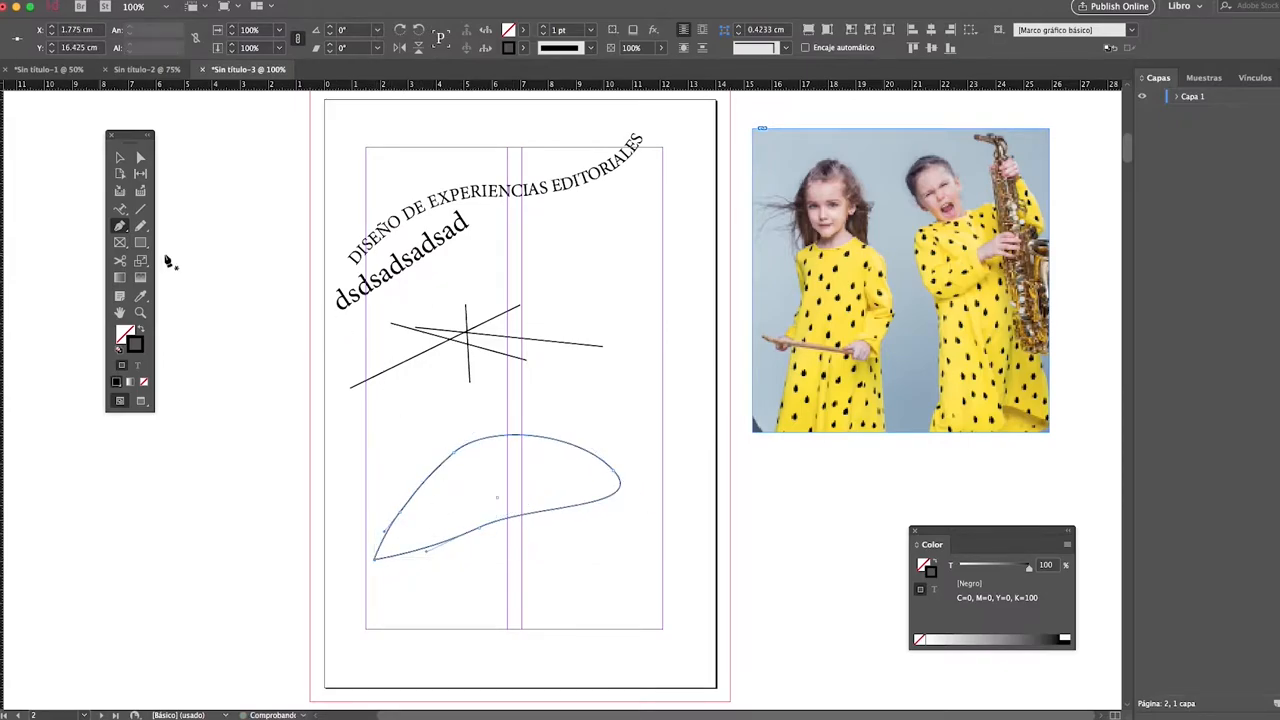
Add an anchor point on the closed shape's lower edge and reshape the outline with the Direct Selection tool, pulling that edge downward.
left_click_drag(118, 224, 150, 252)
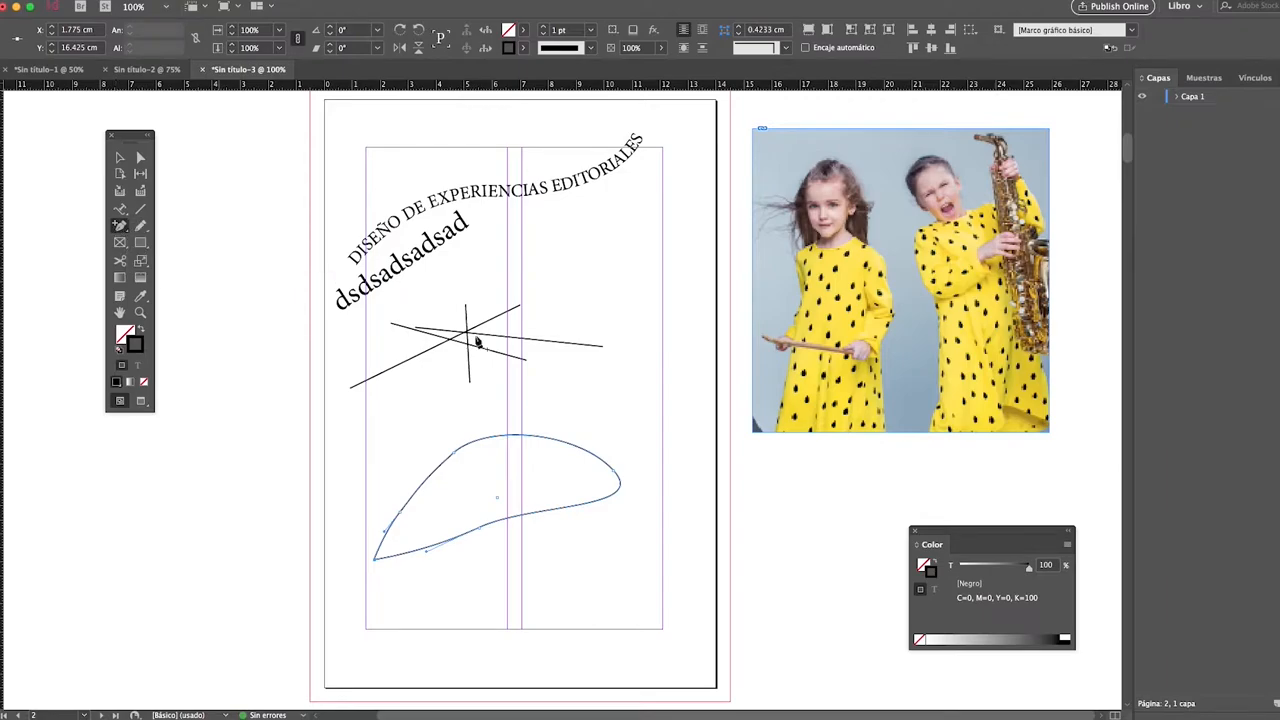
left_click(574, 512)
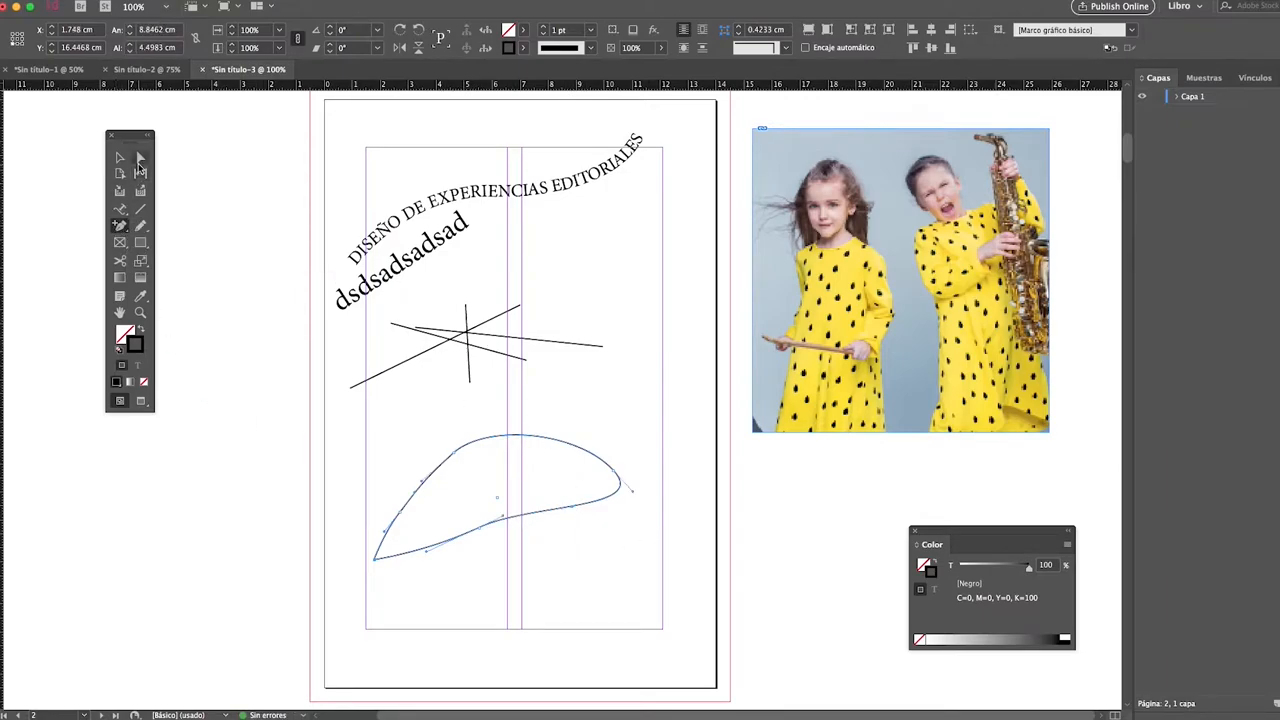
left_click(142, 158)
left_click_drag(576, 515, 668, 587)
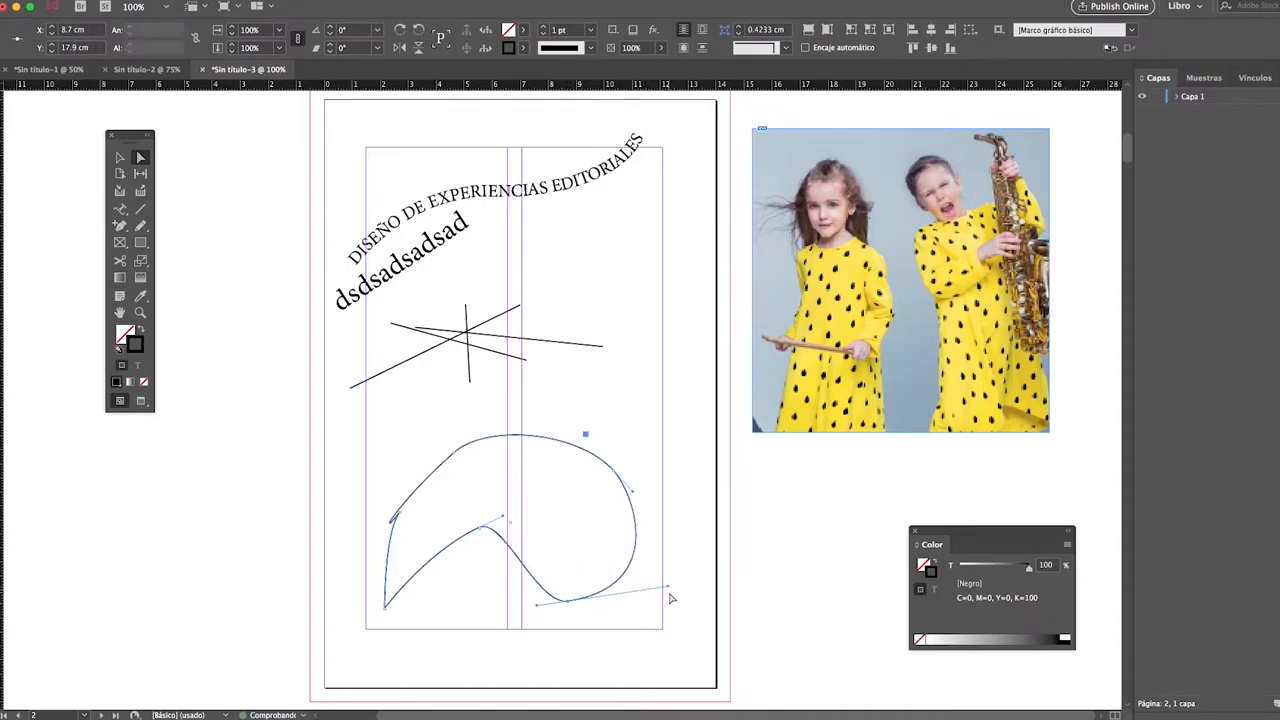
Remove the two anchor points on the closed shape's upper-left side with the Delete Anchor Point tool and deselect the shape.
left_click(119, 230)
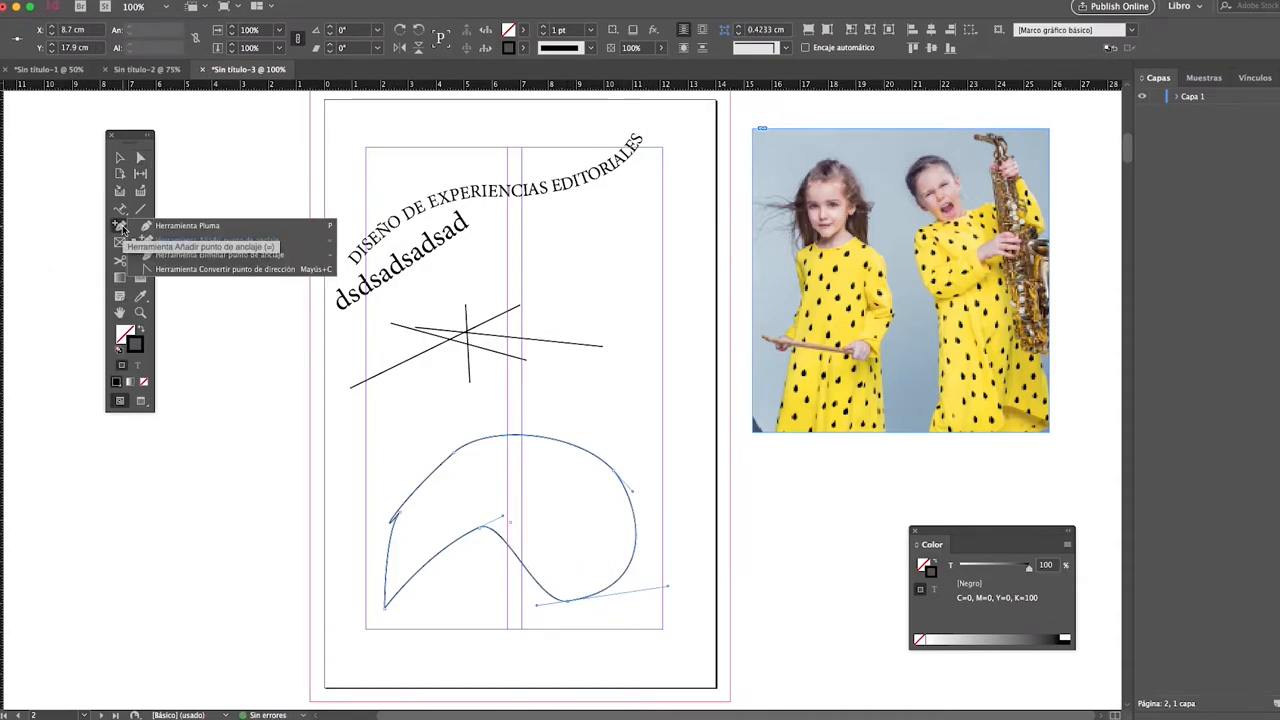
left_click(151, 255)
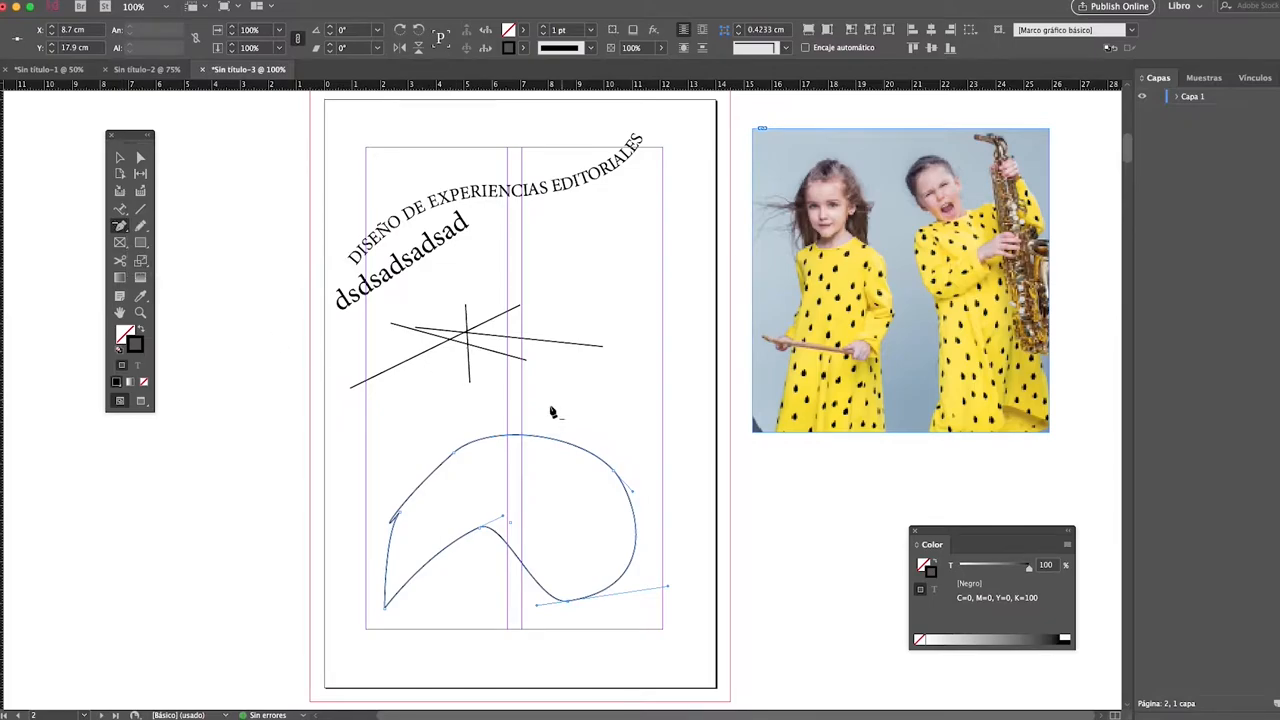
left_click(455, 457)
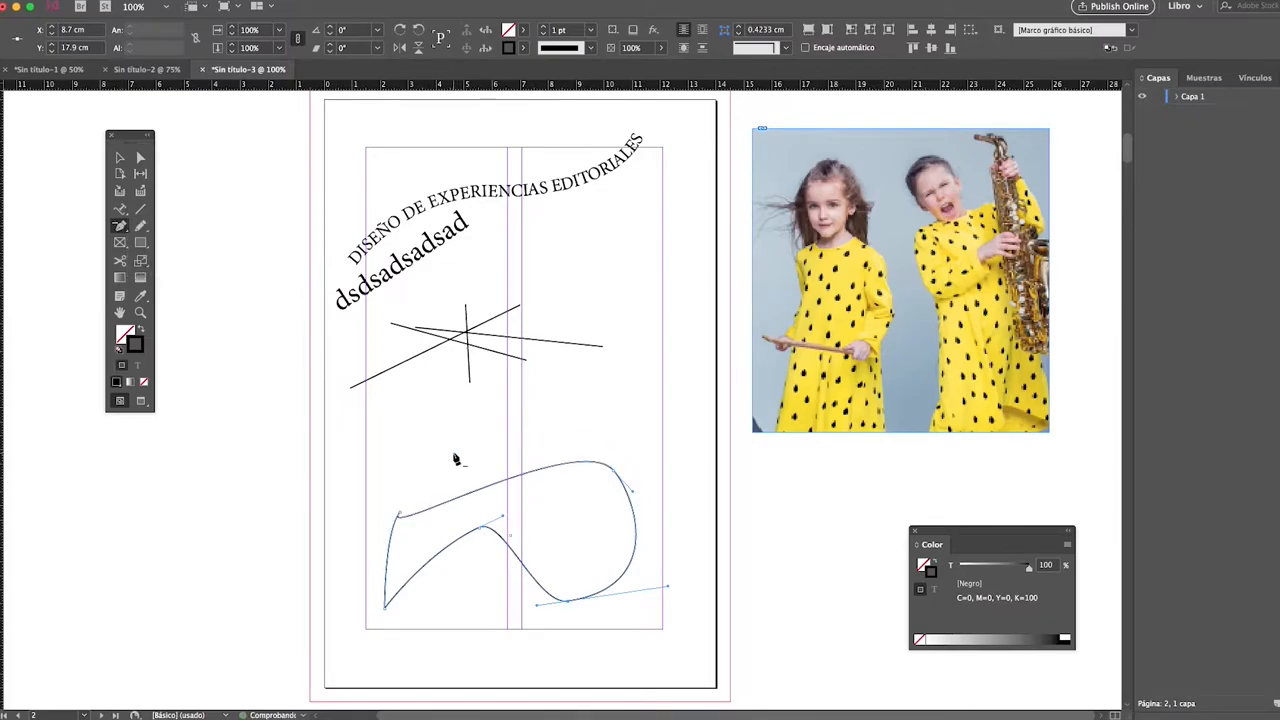
left_click(400, 516)
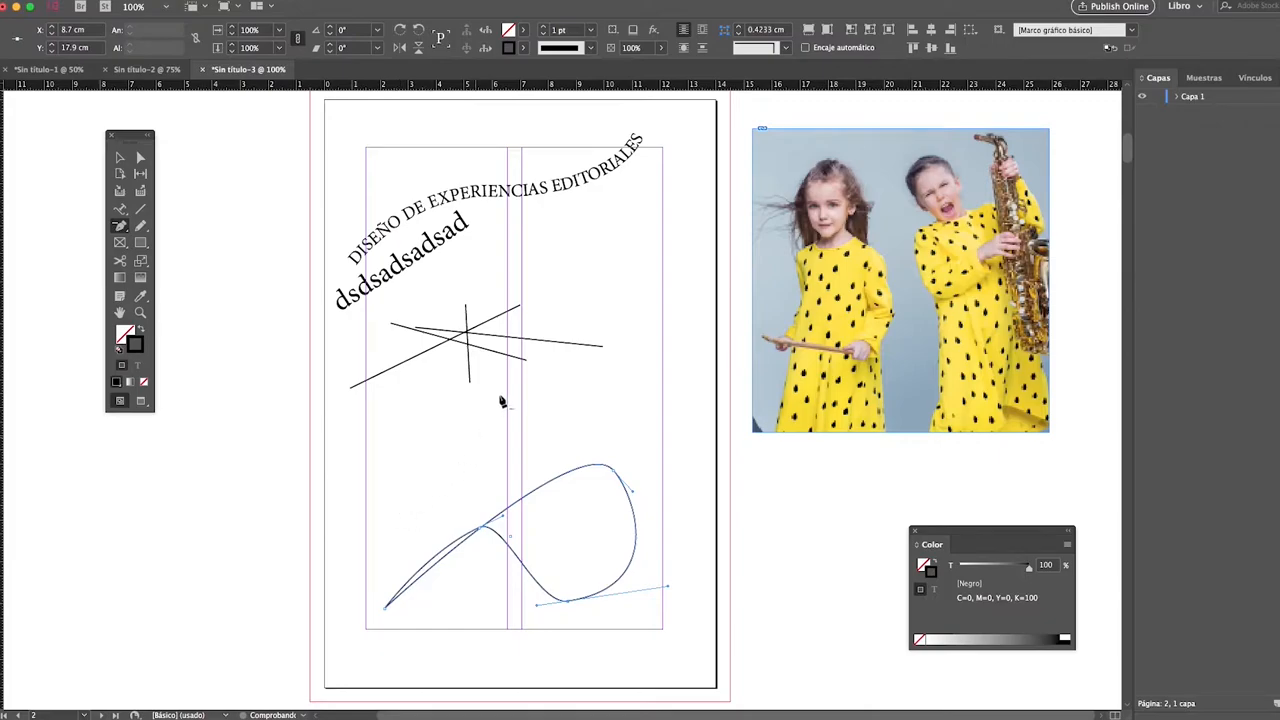
left_click(119, 227)
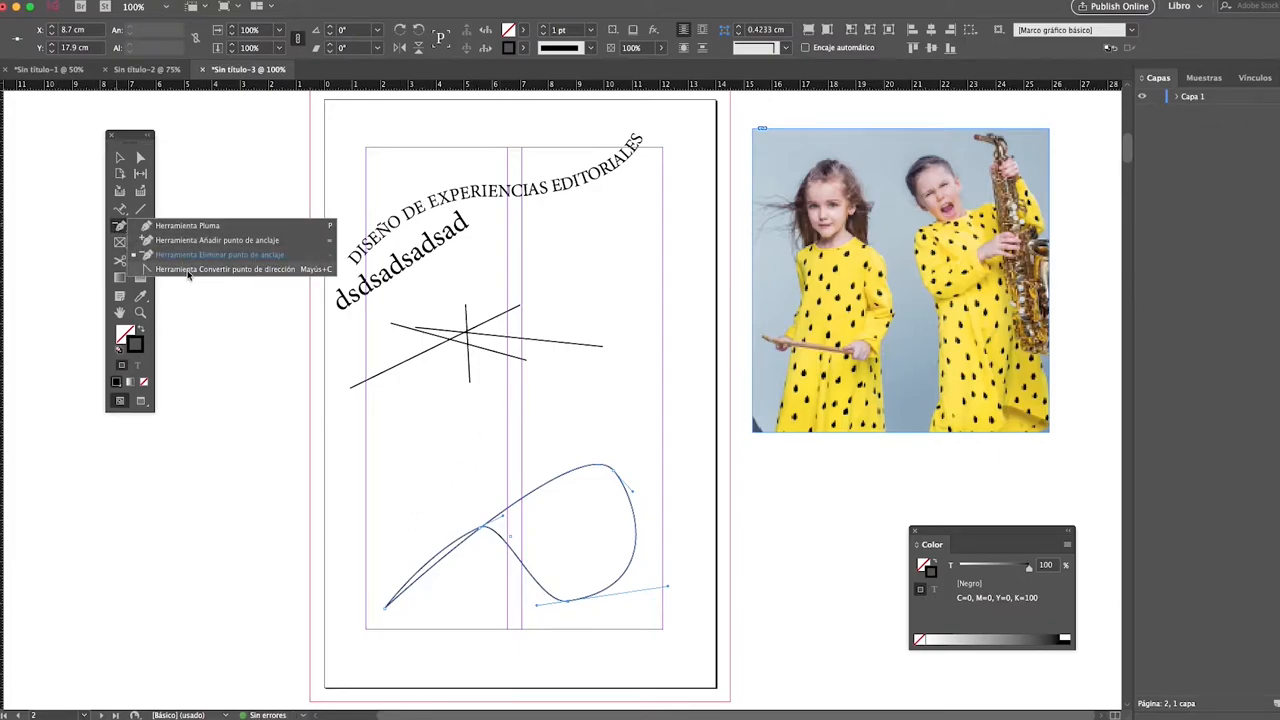
left_click(188, 271)
left_click(119, 158)
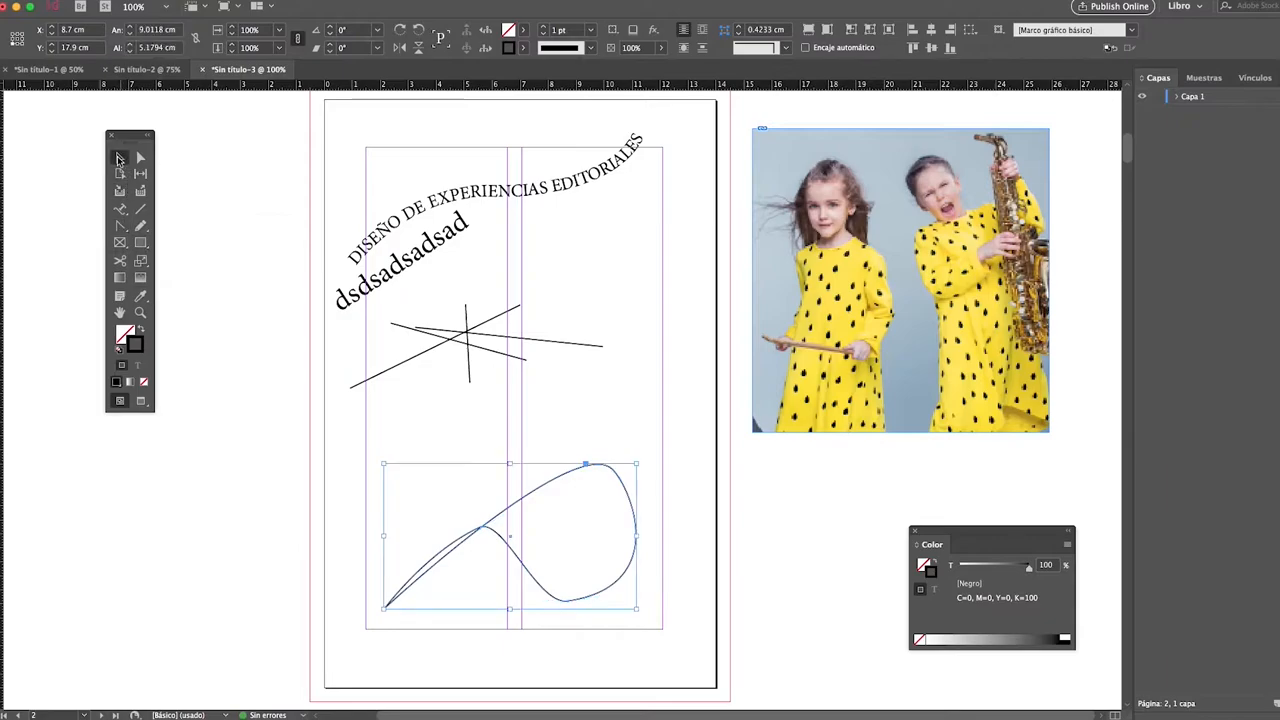
left_click(230, 231)
Draw a rectangular frame about 3.69 by 2.98 cm above the closed shape and set its stroke to [Registro].
left_click(120, 243)
mouse_move(383, 416)
left_mouse_down()
mouse_move(487, 478)
mouse_move(488, 498)
left_mouse_up()
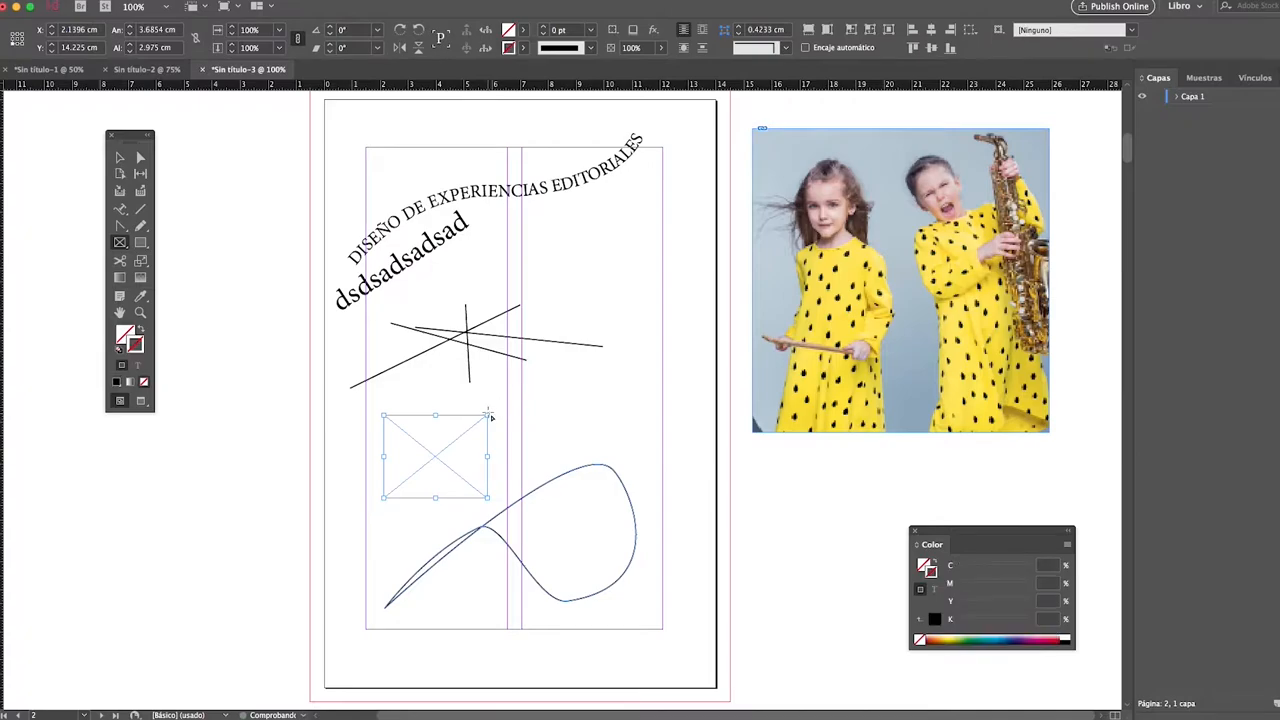
left_click(120, 158)
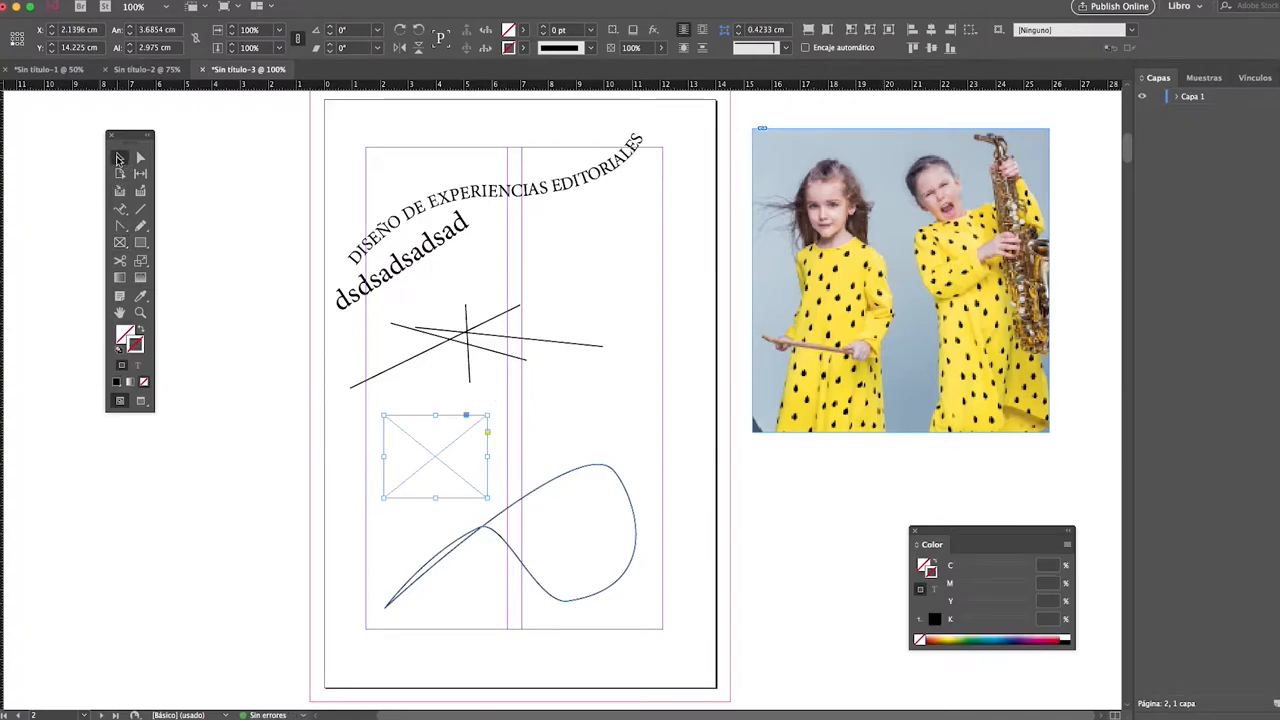
left_click(524, 48)
left_click(466, 100)
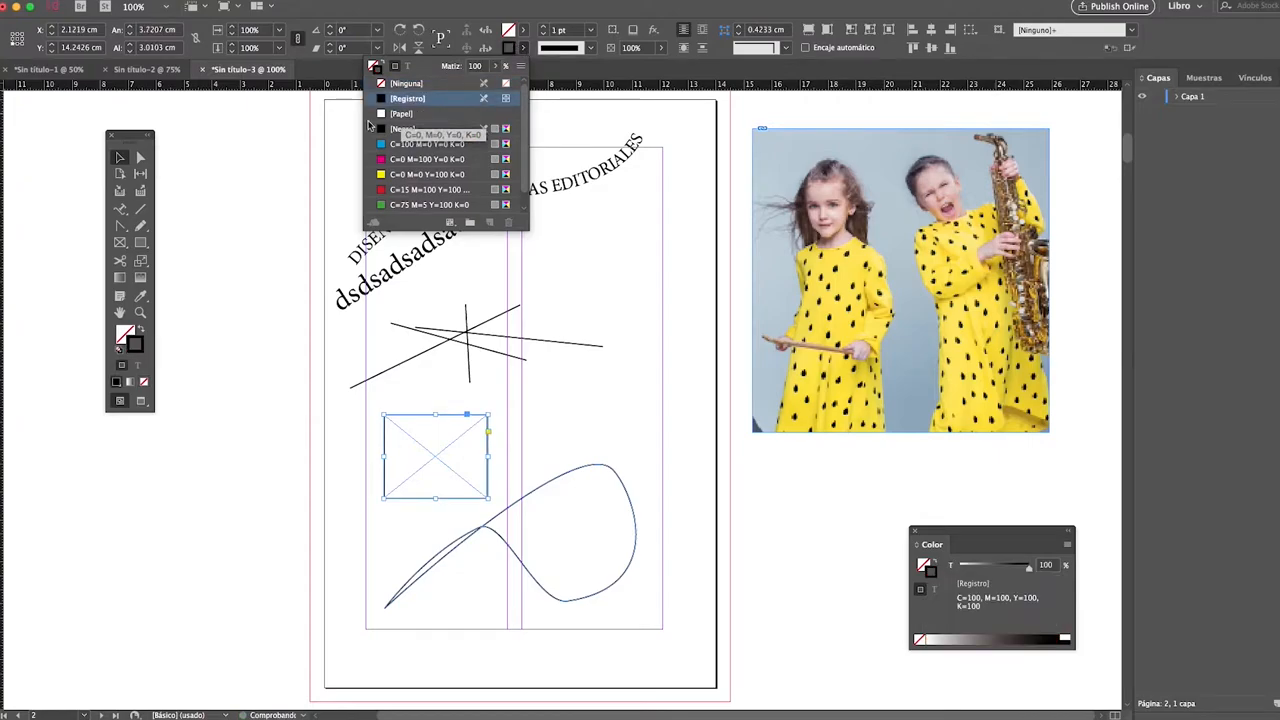
left_click(217, 221)
Round the rectangular frame's upper-right corner with the Convert Direction Point tool and move the frame slightly down and left.
left_click(121, 226)
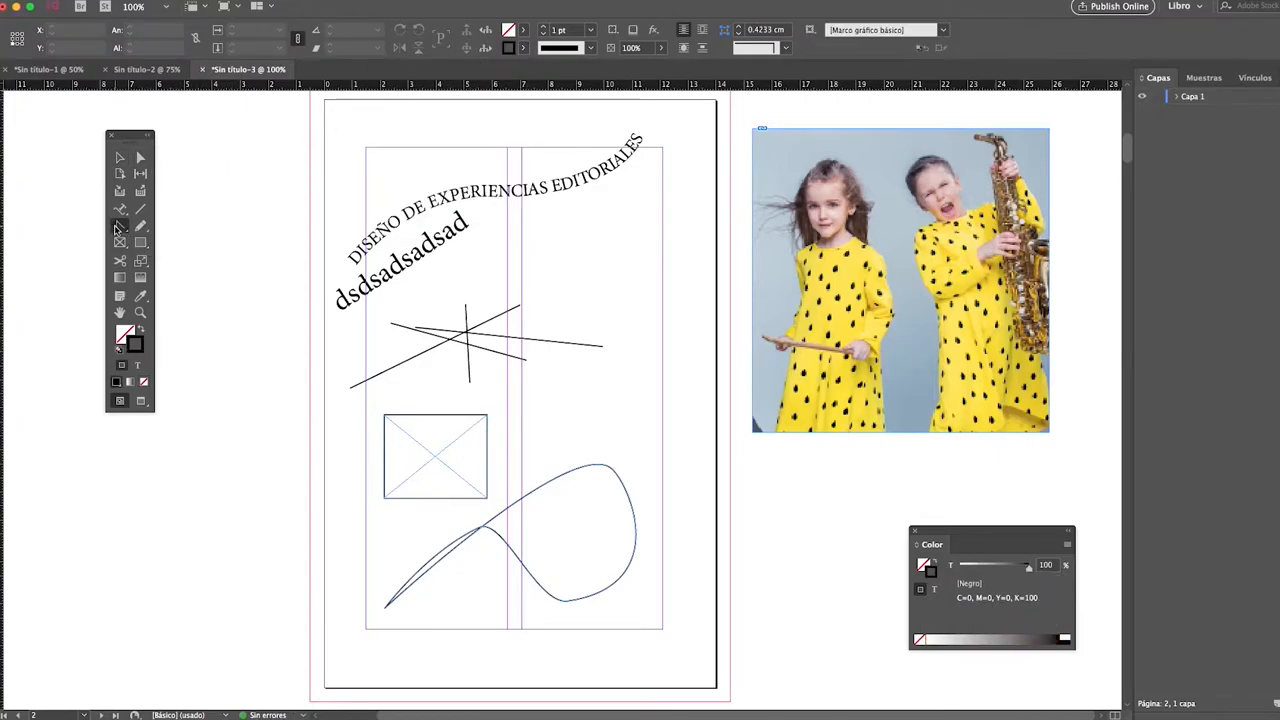
left_click_drag(488, 415, 458, 372)
left_click(120, 157)
left_click(231, 203)
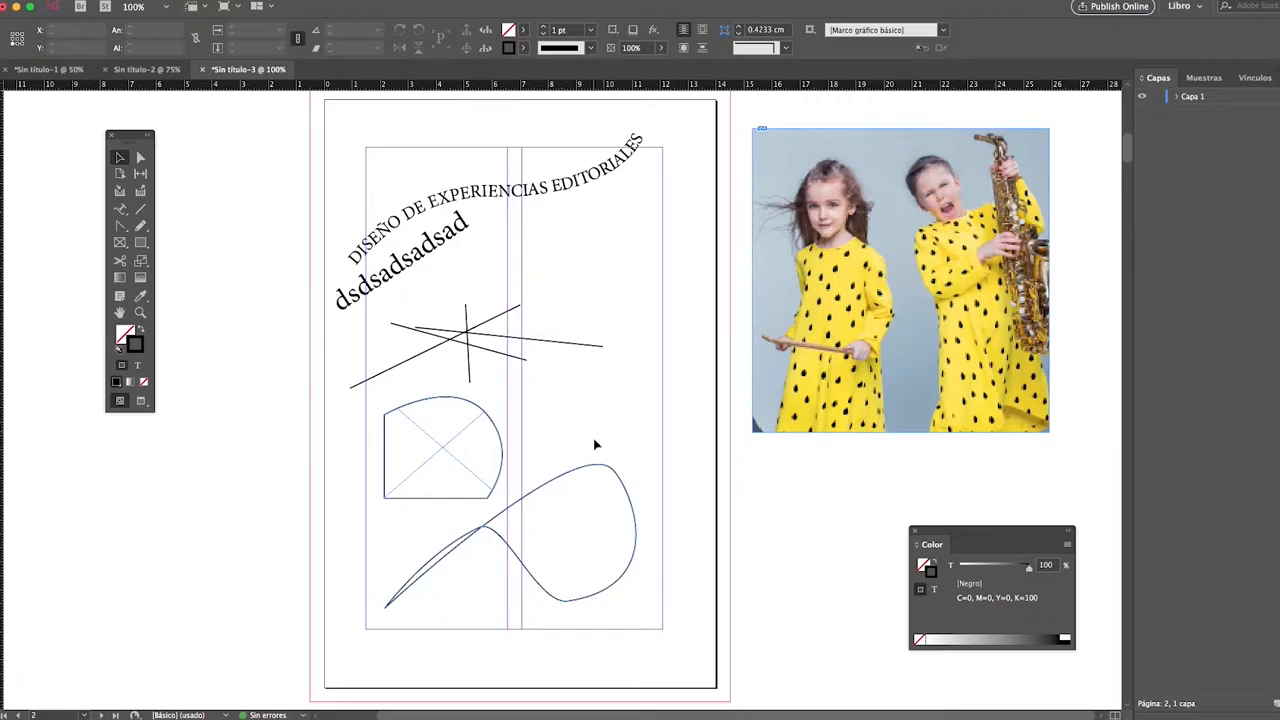
left_click_drag(474, 463, 465, 476)
left_click(559, 436)
Switch repeatedly between Preview and Normal screen modes to compare the page with and without guides and frame edges, ending in Normal.
key("w")
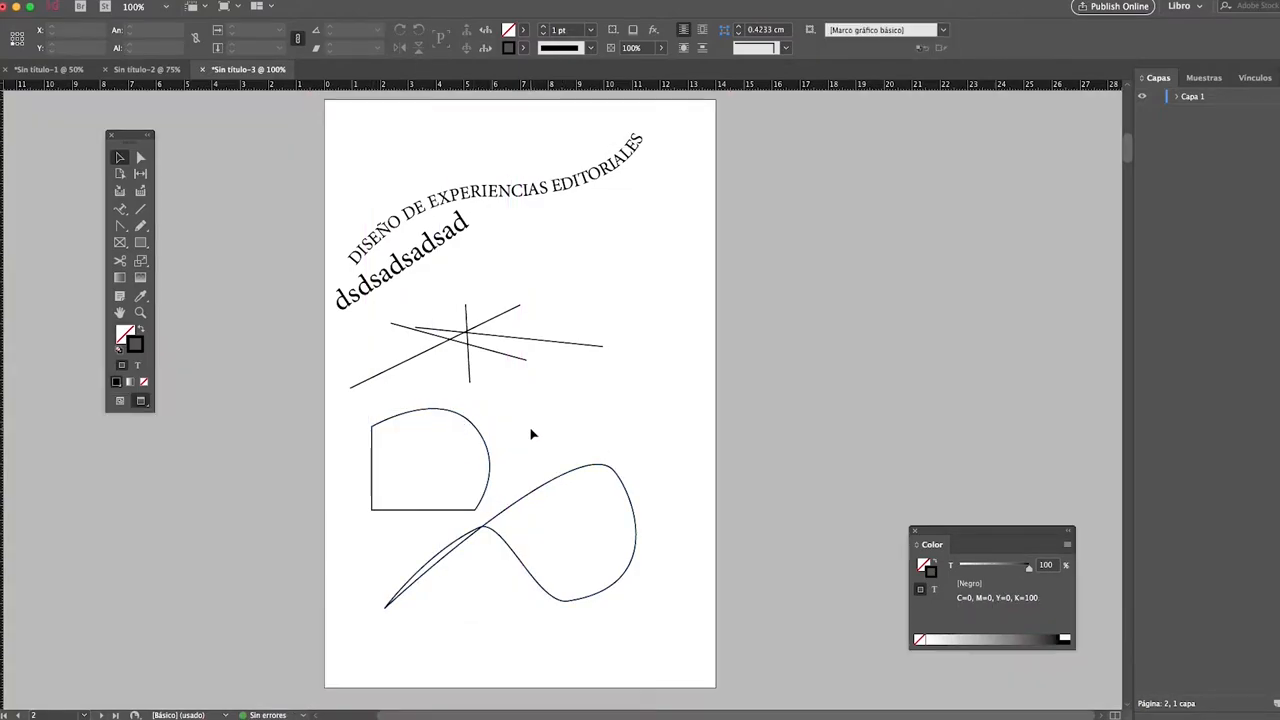
key("w")
key("w")
key("w")
key("w")
key("w")
key("w")
key("w")
key("w")
key("w")
key("w")
key("w")
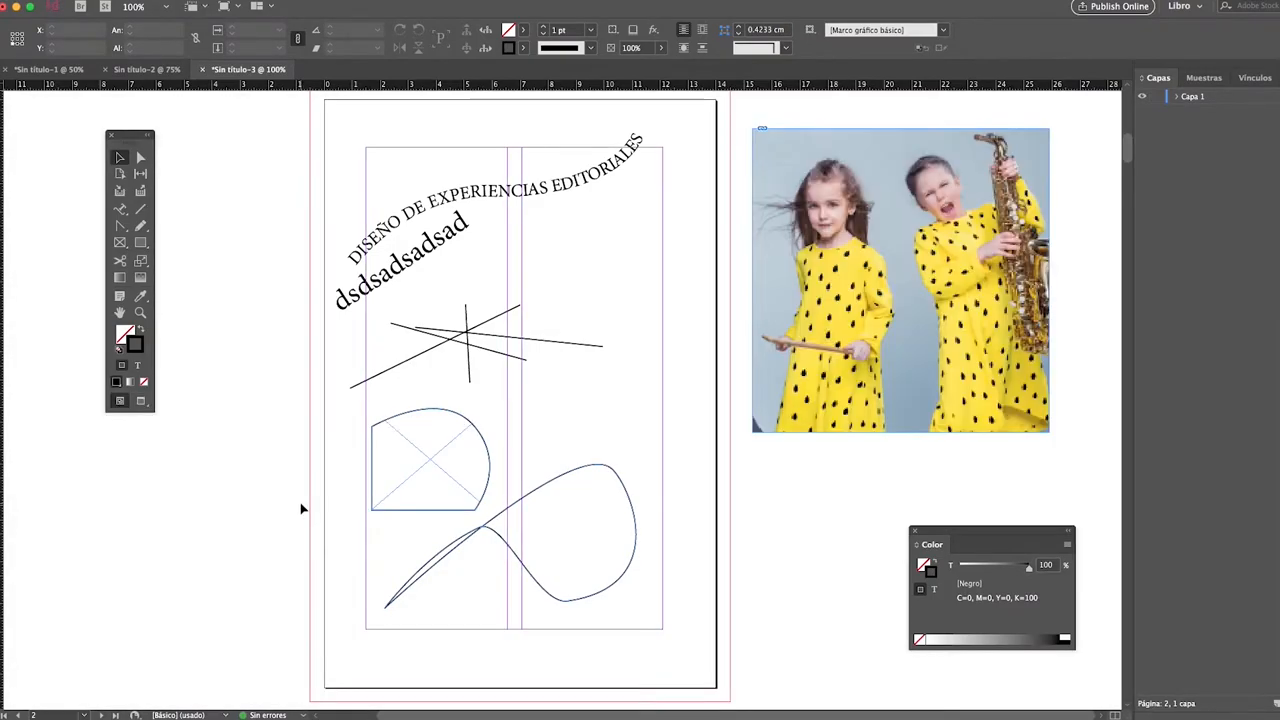
key("w")
key("w")
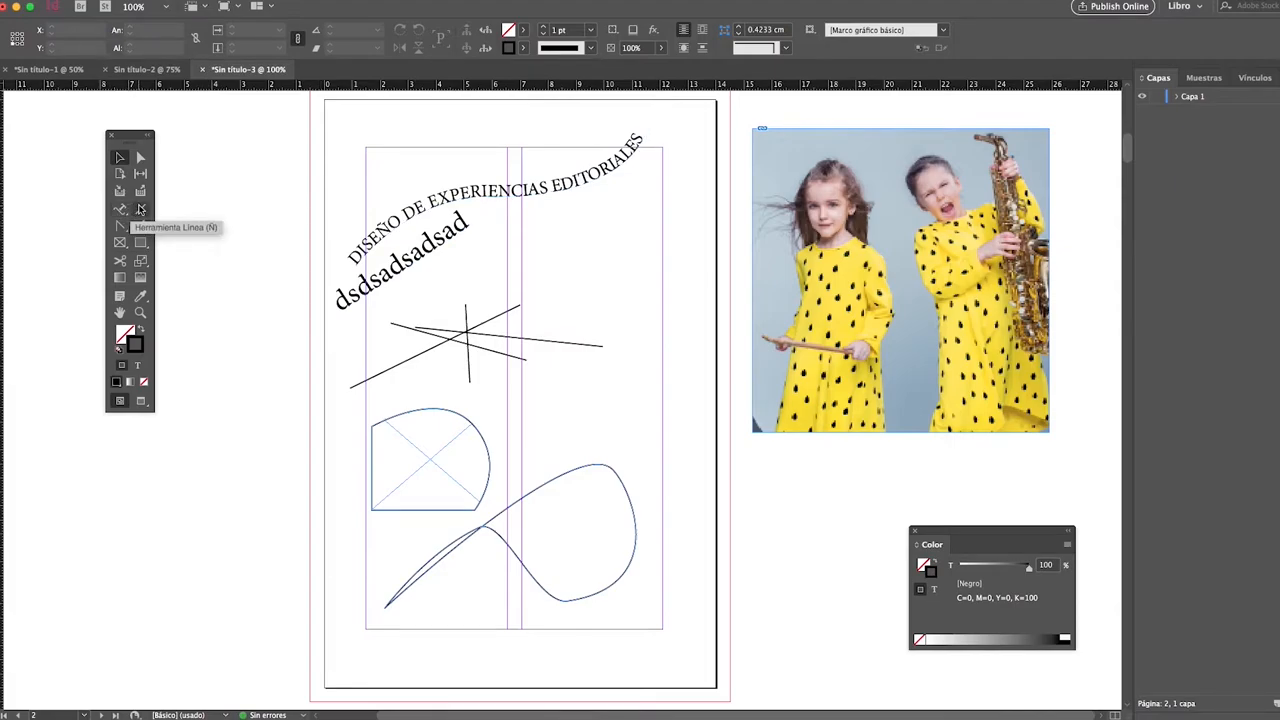
Draw several overlapping freehand strokes with the Pencil tool over the page's right column, the last one about 5.68 by 4.92 cm.
left_click(139, 228)
left_click(172, 225)
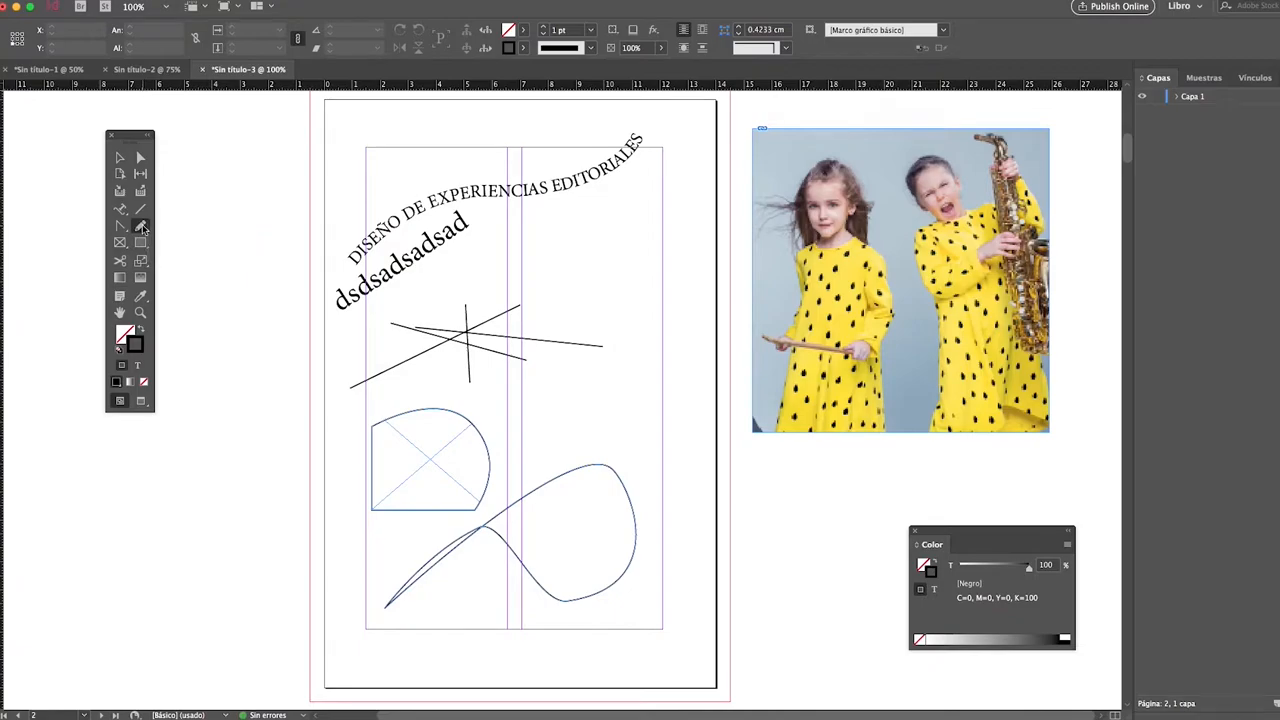
mouse_move(535, 428)
left_mouse_down()
mouse_move(627, 322)
mouse_move(604, 354)
mouse_move(617, 426)
mouse_move(573, 383)
left_mouse_up()
mouse_move(606, 297)
left_mouse_down()
mouse_move(619, 406)
mouse_move(530, 387)
mouse_move(558, 376)
mouse_move(516, 381)
mouse_move(656, 268)
mouse_move(611, 345)
left_mouse_up()
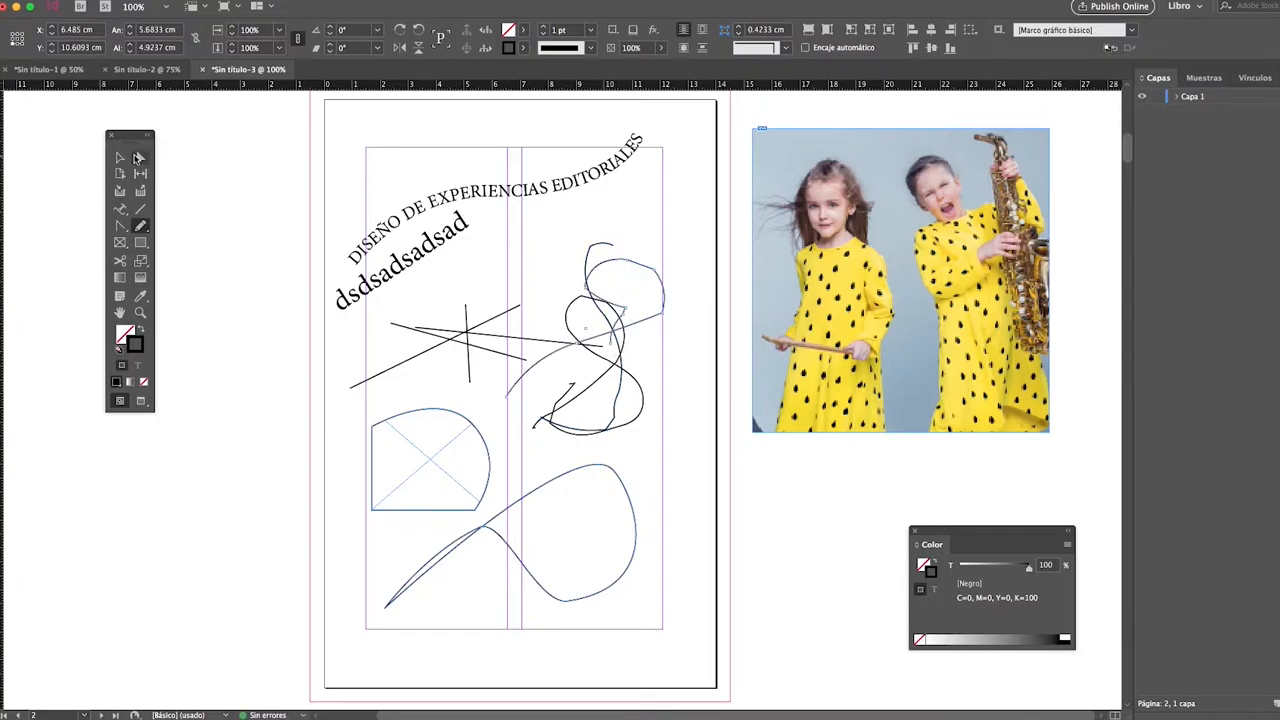
left_click_drag(129, 141, 126, 135)
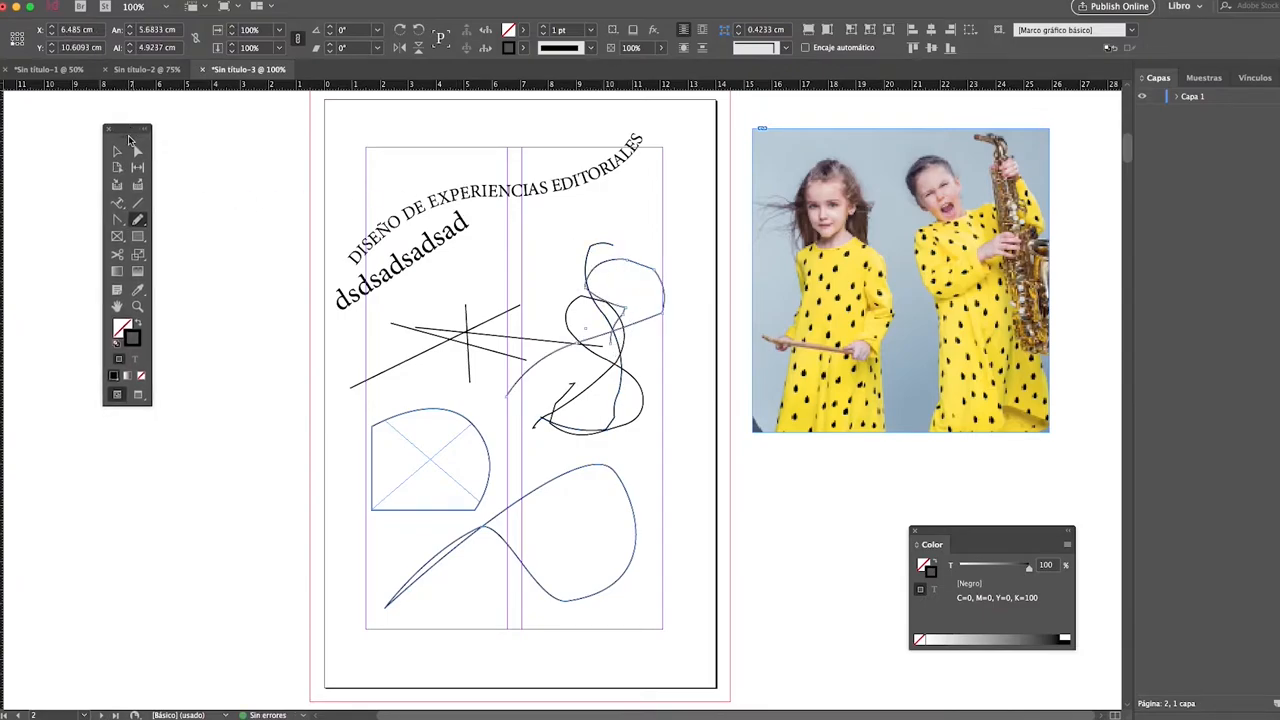
Examine the Pencil tool preferences for fidelity, smoothing and editing of selected paths, leaving them unchanged.
double_click(139, 221)
left_click(755, 301)
double_click(139, 221)
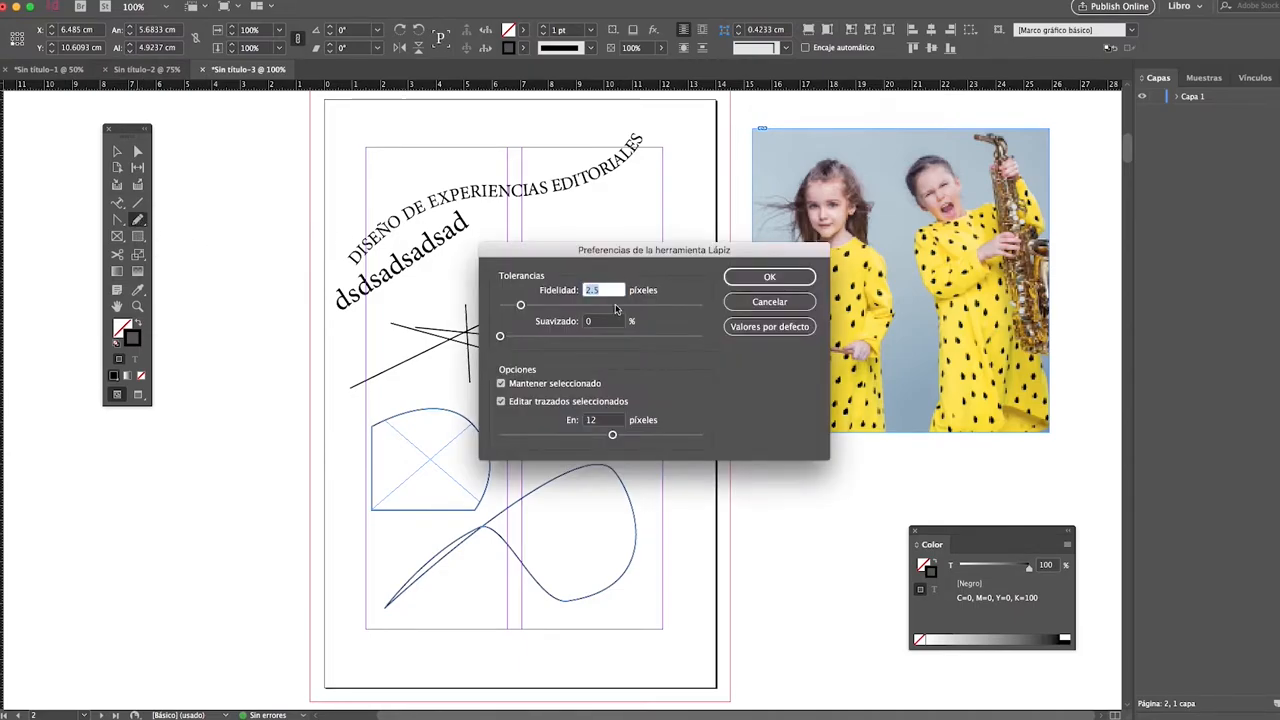
left_click(769, 301)
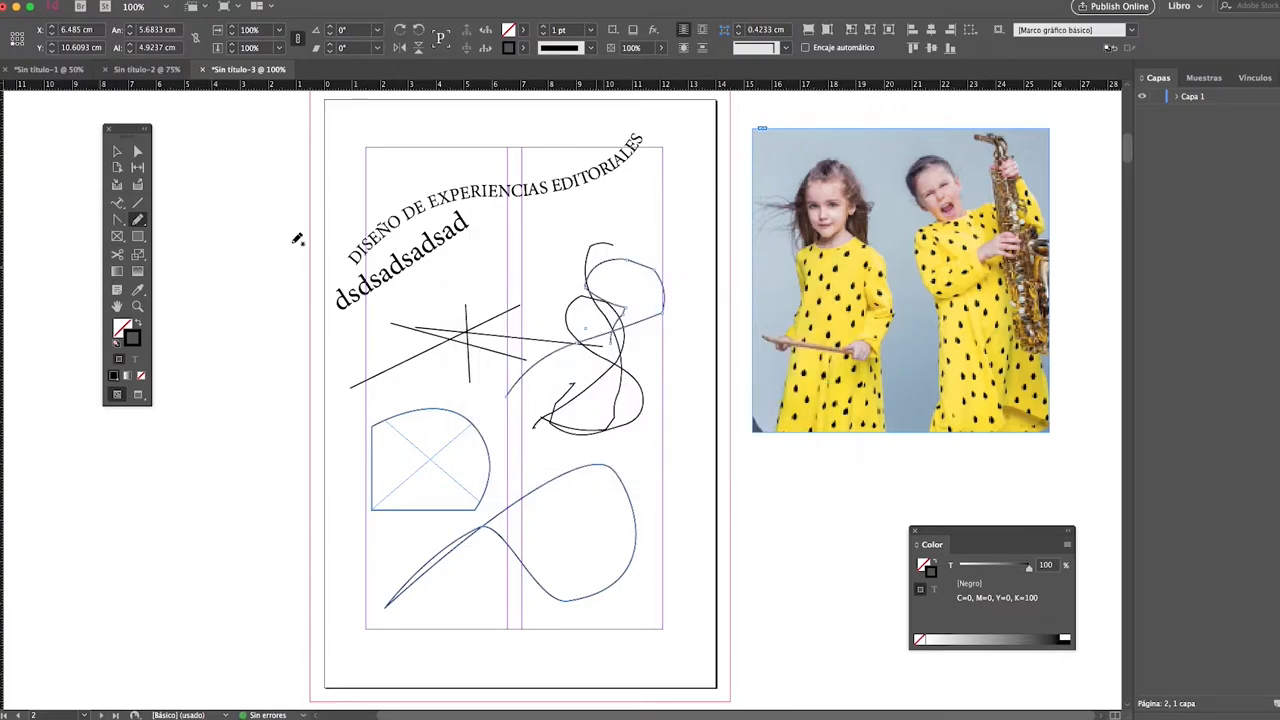
double_click(140, 206)
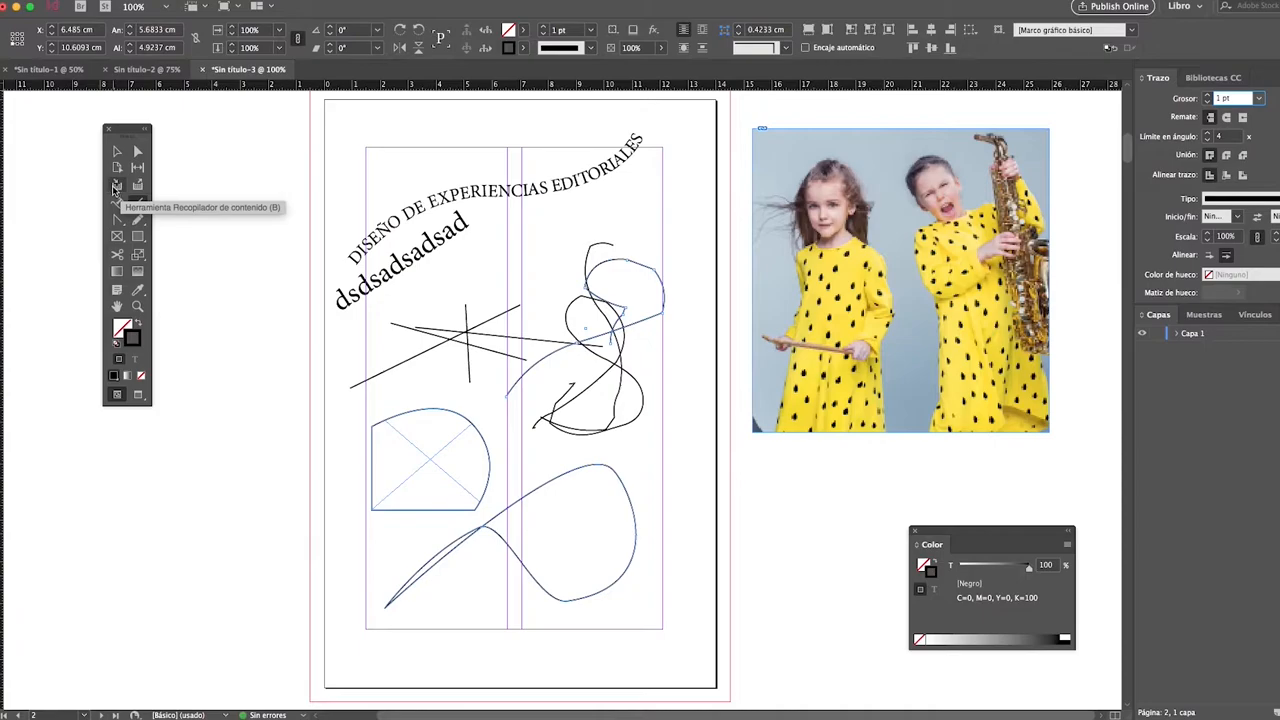
left_click(118, 203)
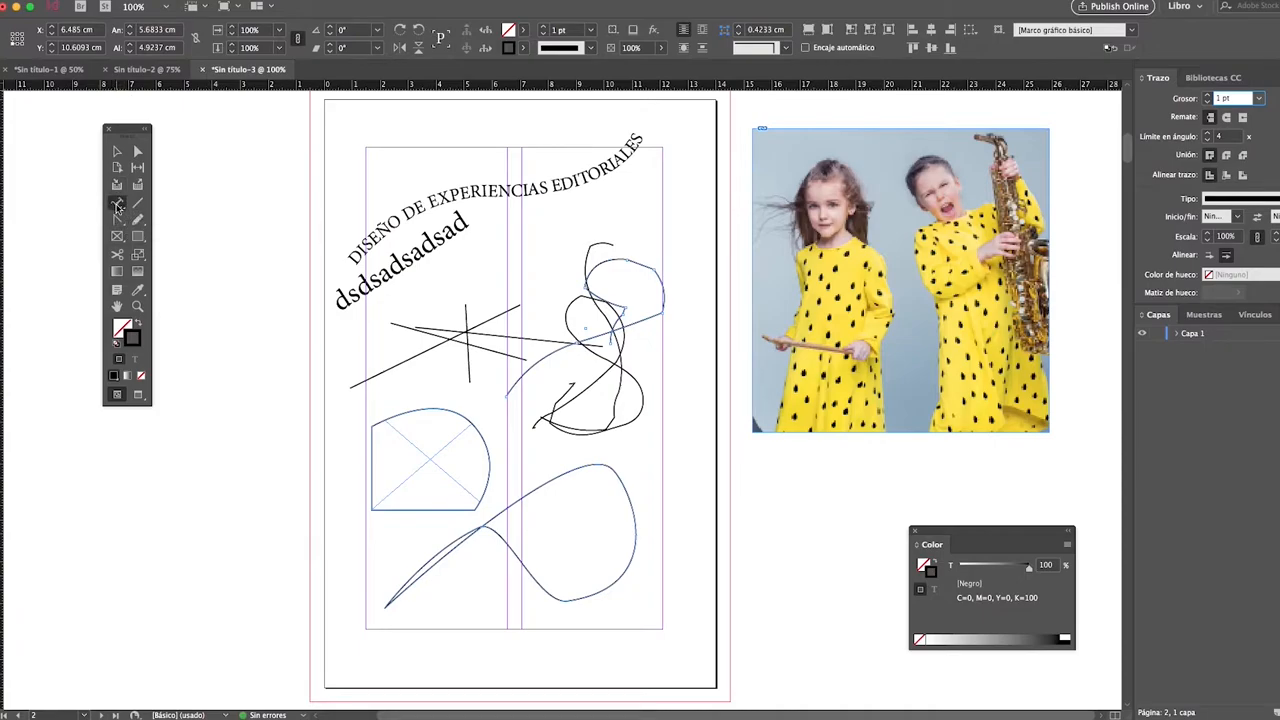
double_click(139, 220)
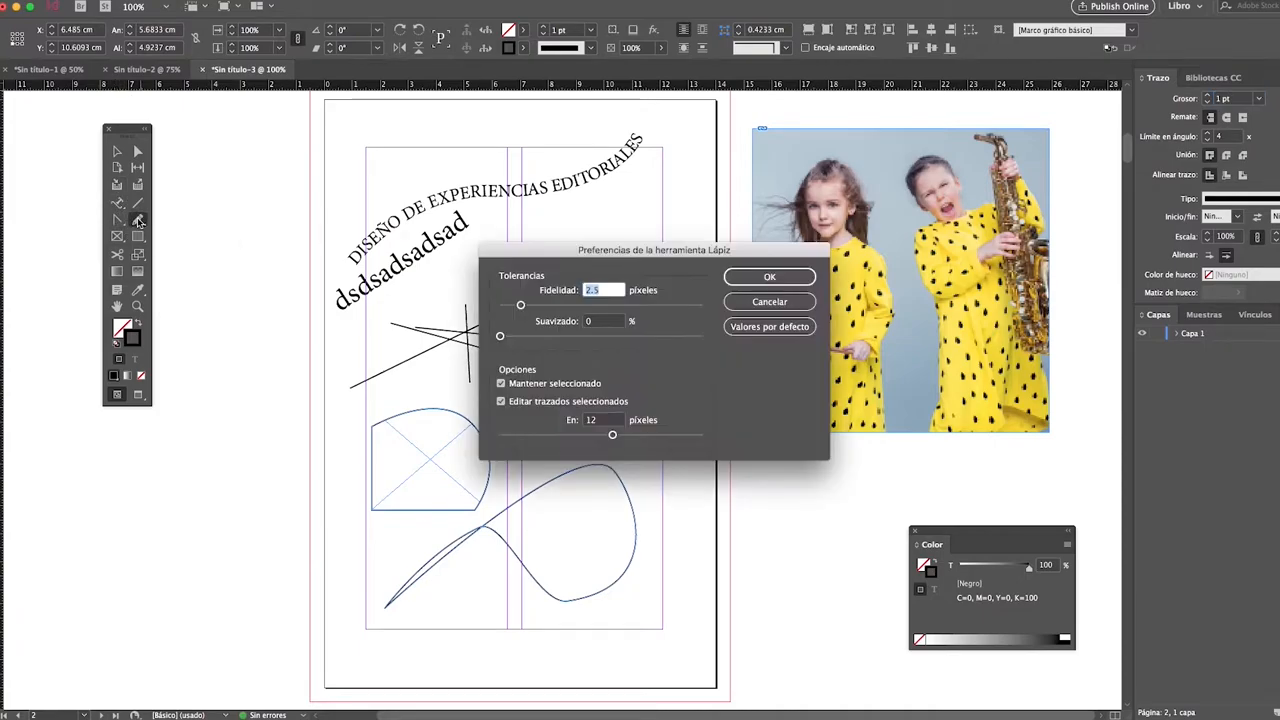
left_click(769, 301)
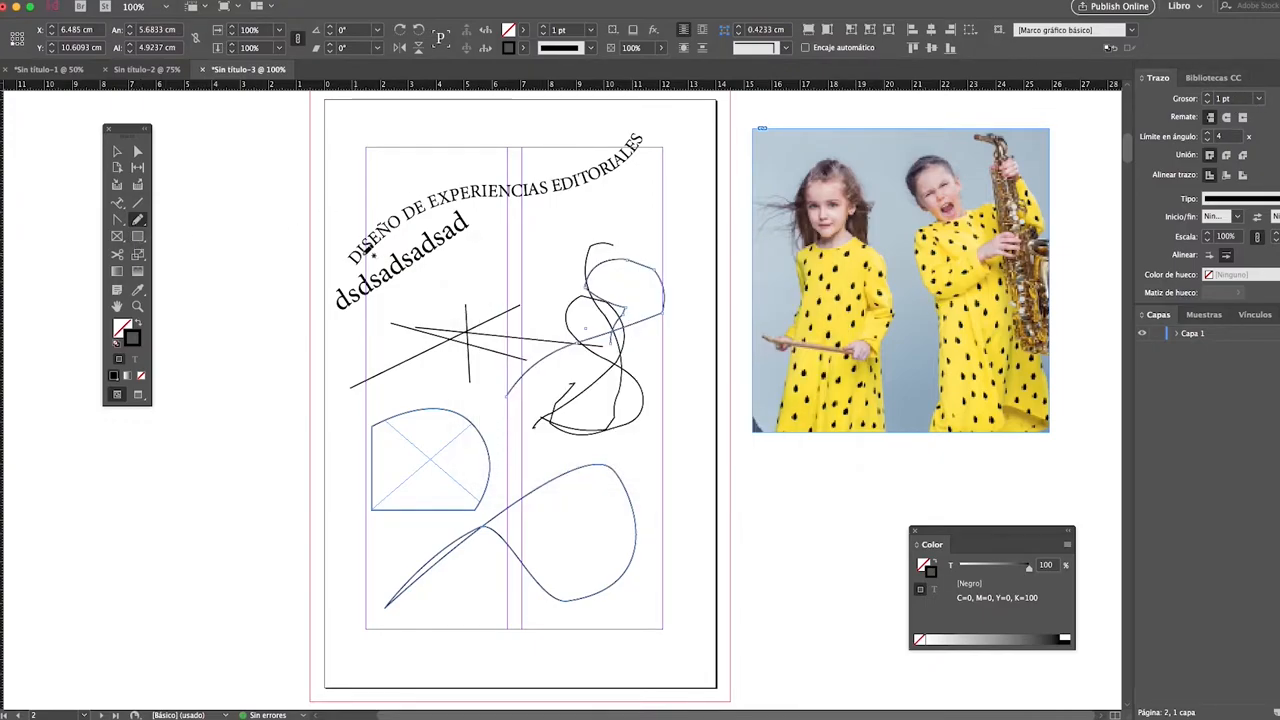
Set the Pencil tool's fidelity to 11 pixels and smoothing to 43%, and sketch freehand loops above the crossed lines.
double_click(138, 221)
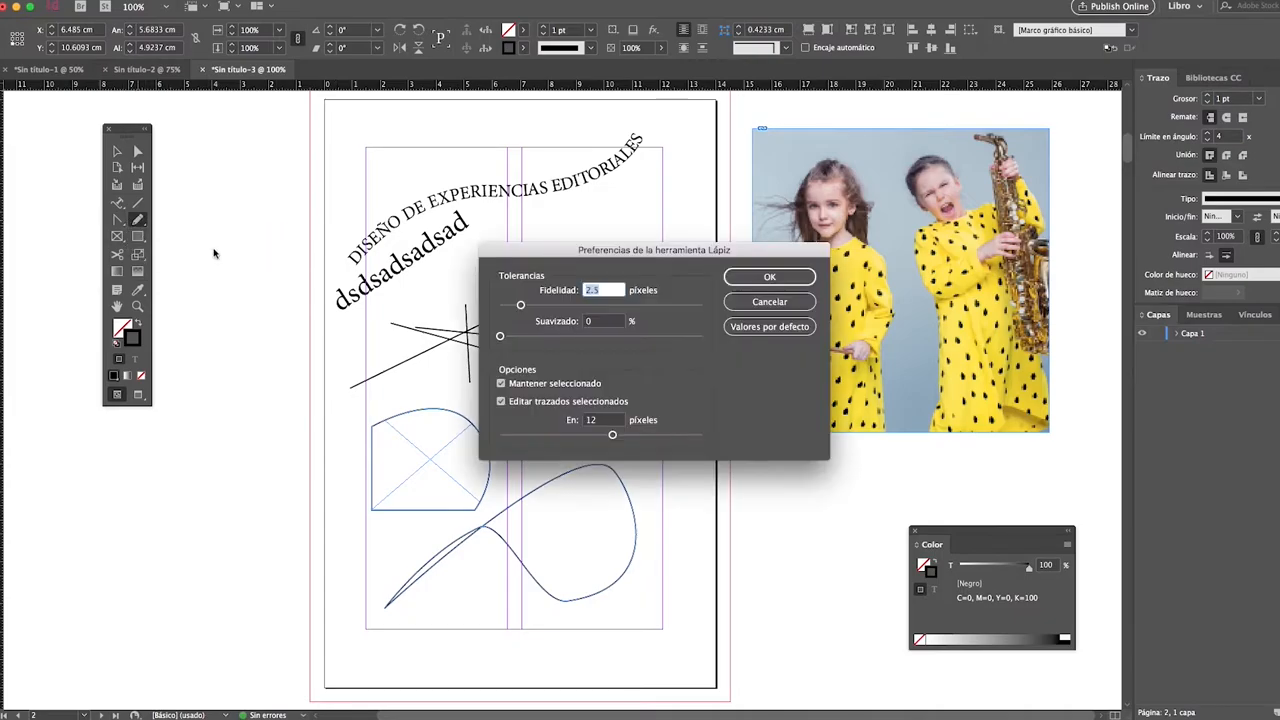
left_click_drag(523, 305, 611, 305)
left_click_drag(500, 338, 609, 333)
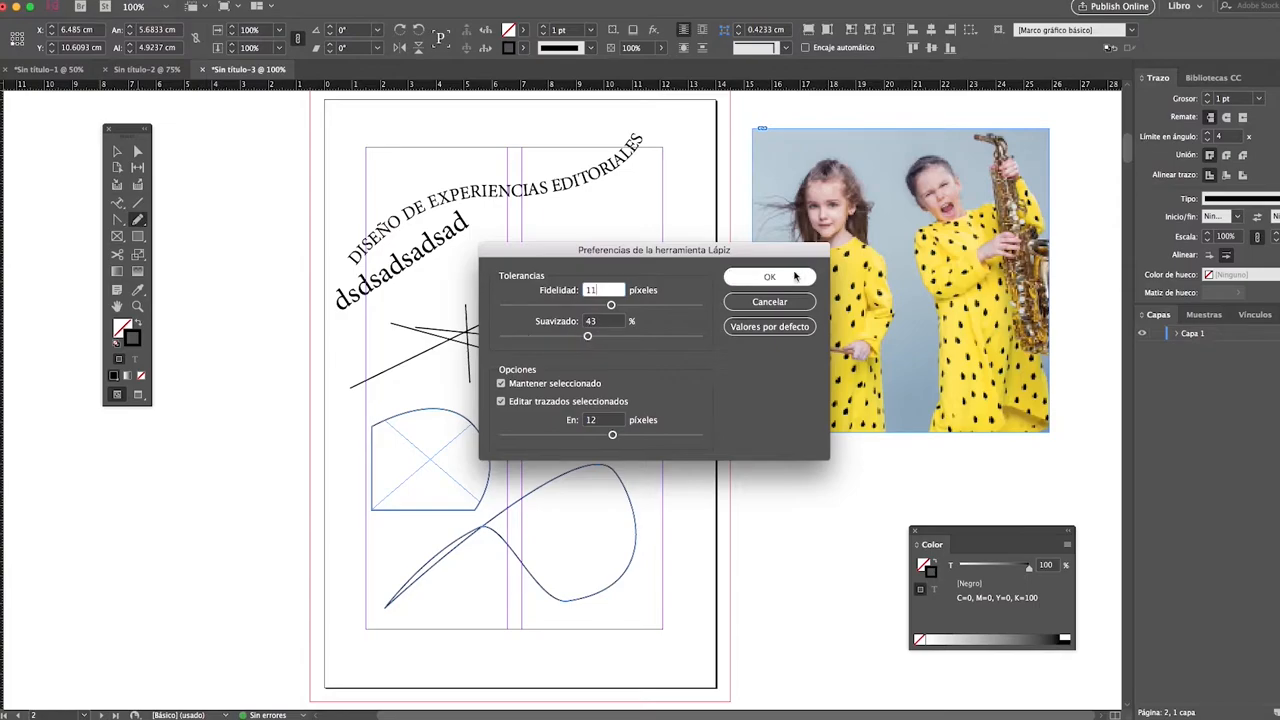
left_click(769, 277)
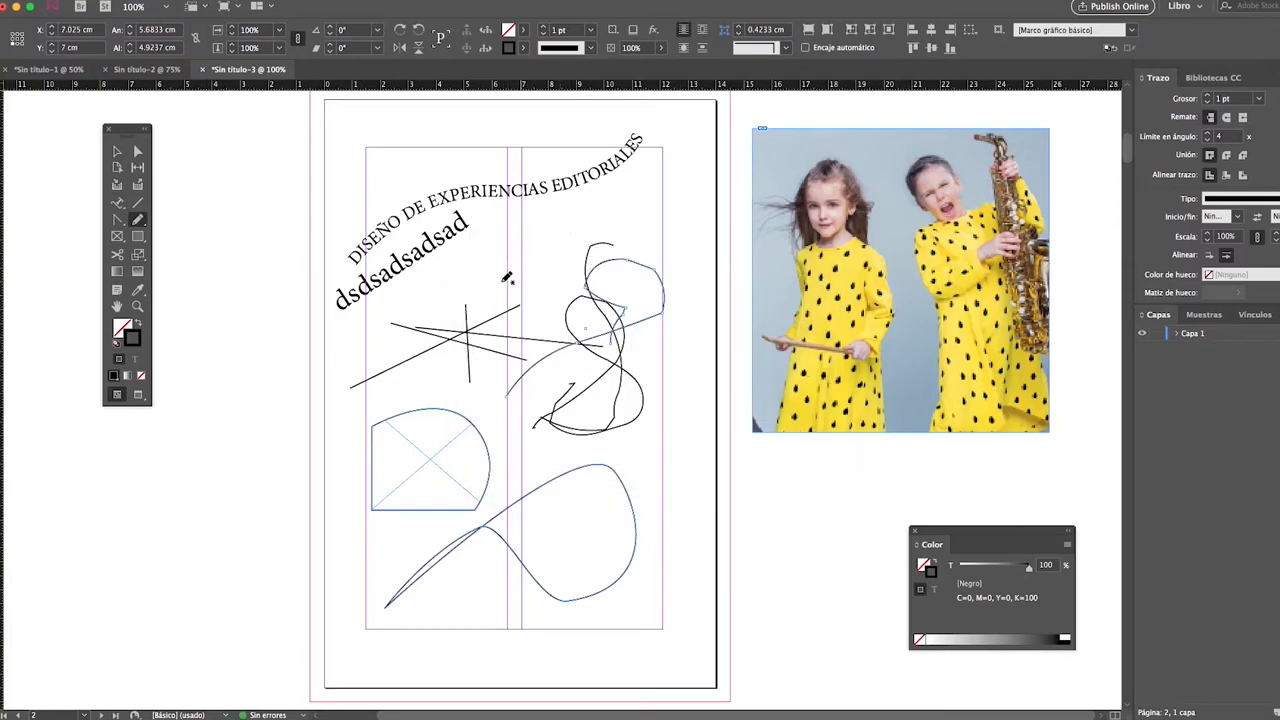
left_click_drag(590, 246, 570, 222)
mouse_move(418, 281)
left_mouse_down()
mouse_move(445, 277)
mouse_move(436, 299)
mouse_move(536, 308)
left_mouse_up()
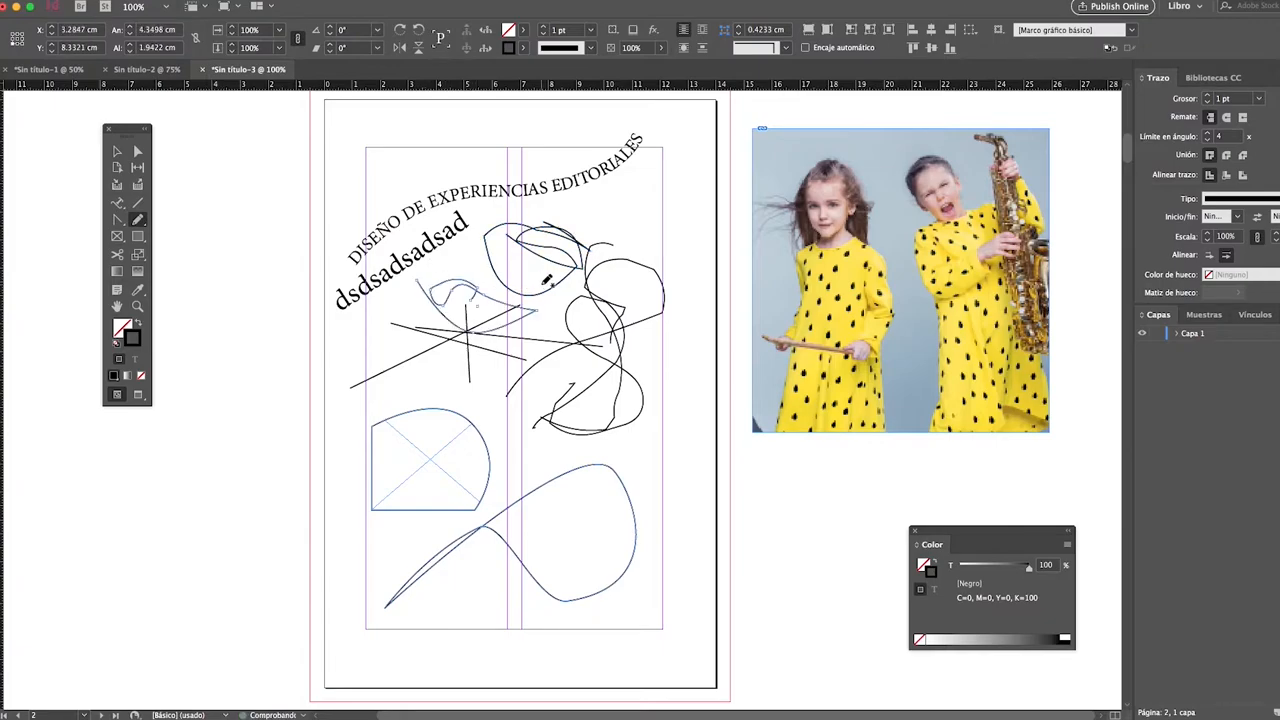
Erase most of the selected freehand loop above the crossed lines with the Erase tool.
left_click(137, 222)
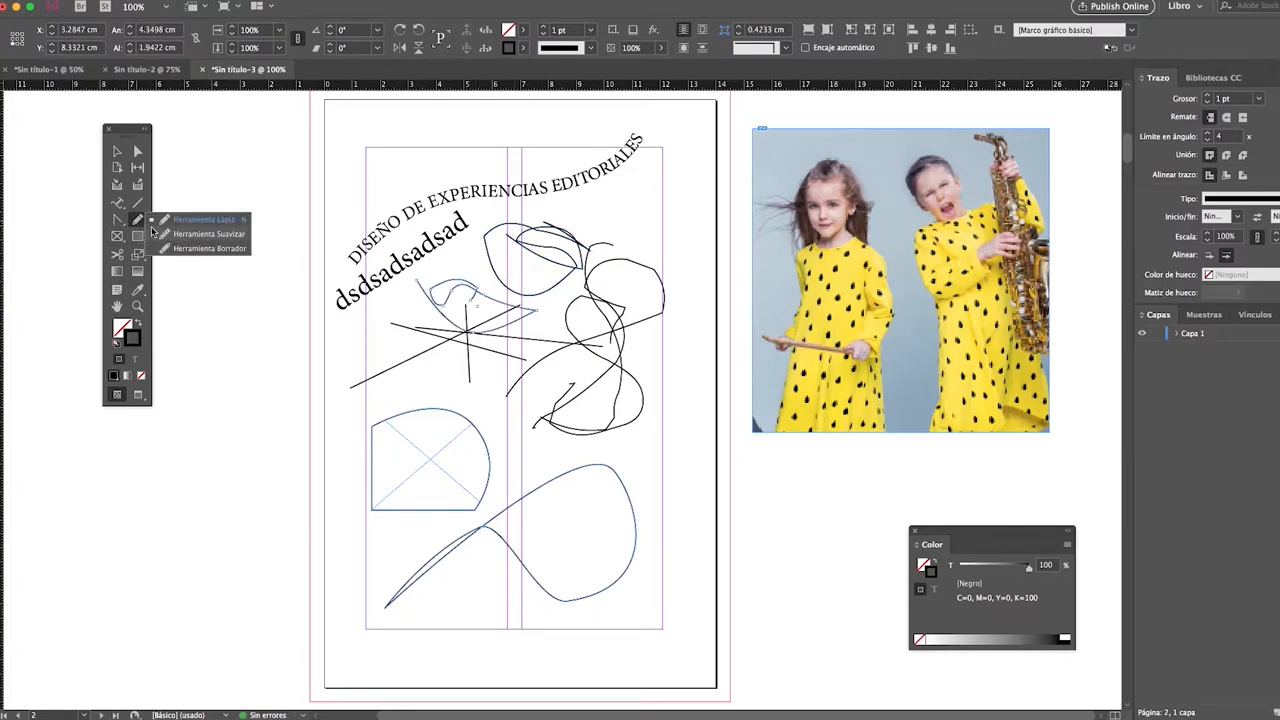
left_click(165, 220)
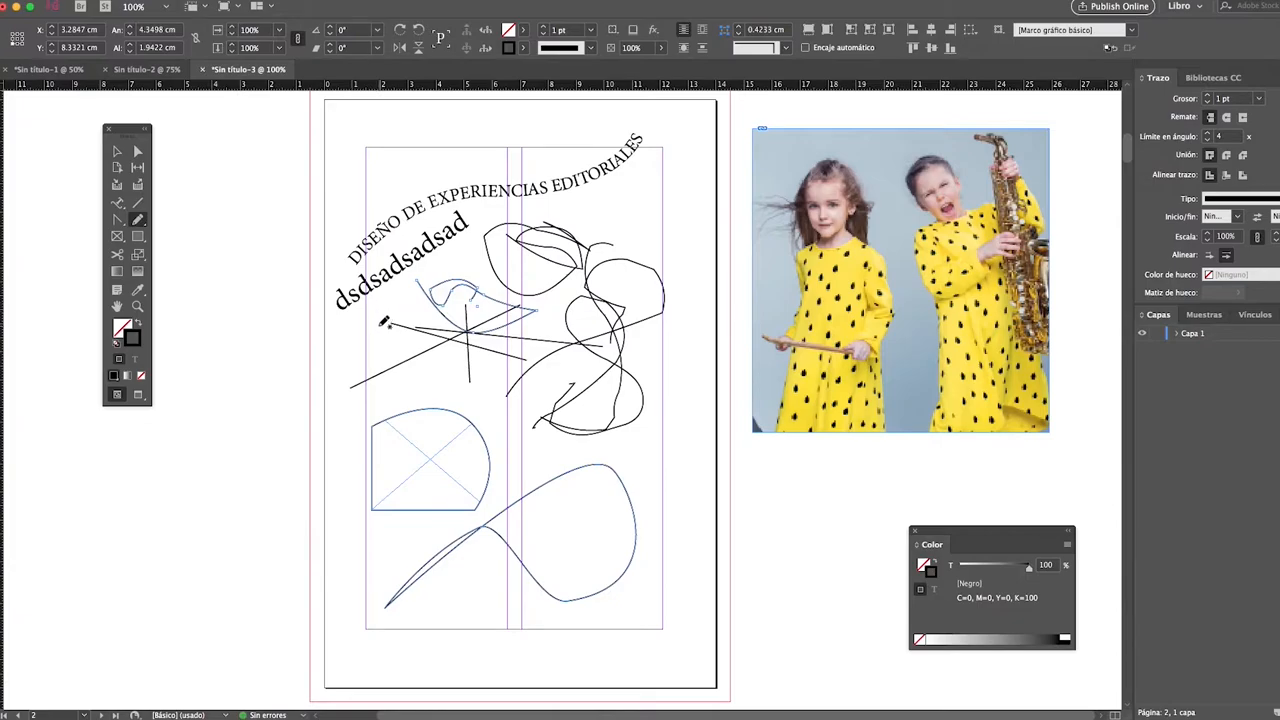
left_click(140, 221)
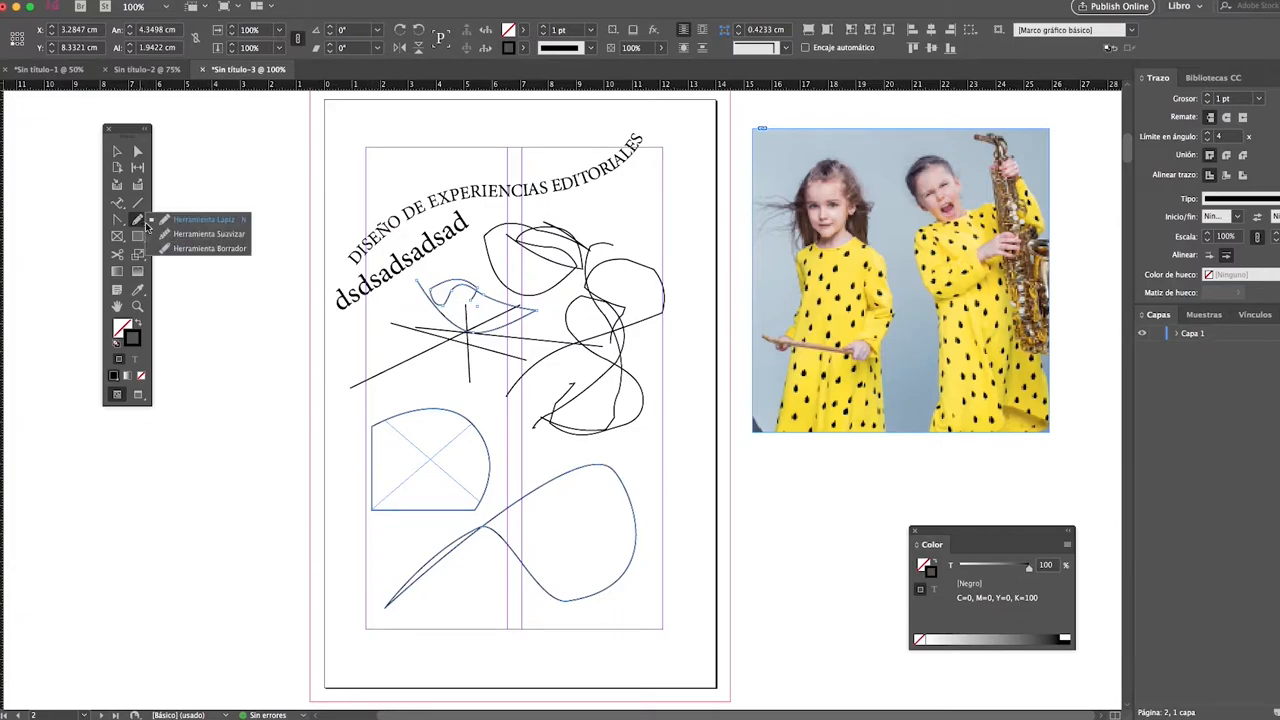
left_click(200, 248)
mouse_move(461, 272)
left_mouse_down()
mouse_move(460, 325)
mouse_move(502, 331)
mouse_move(449, 299)
left_mouse_up()
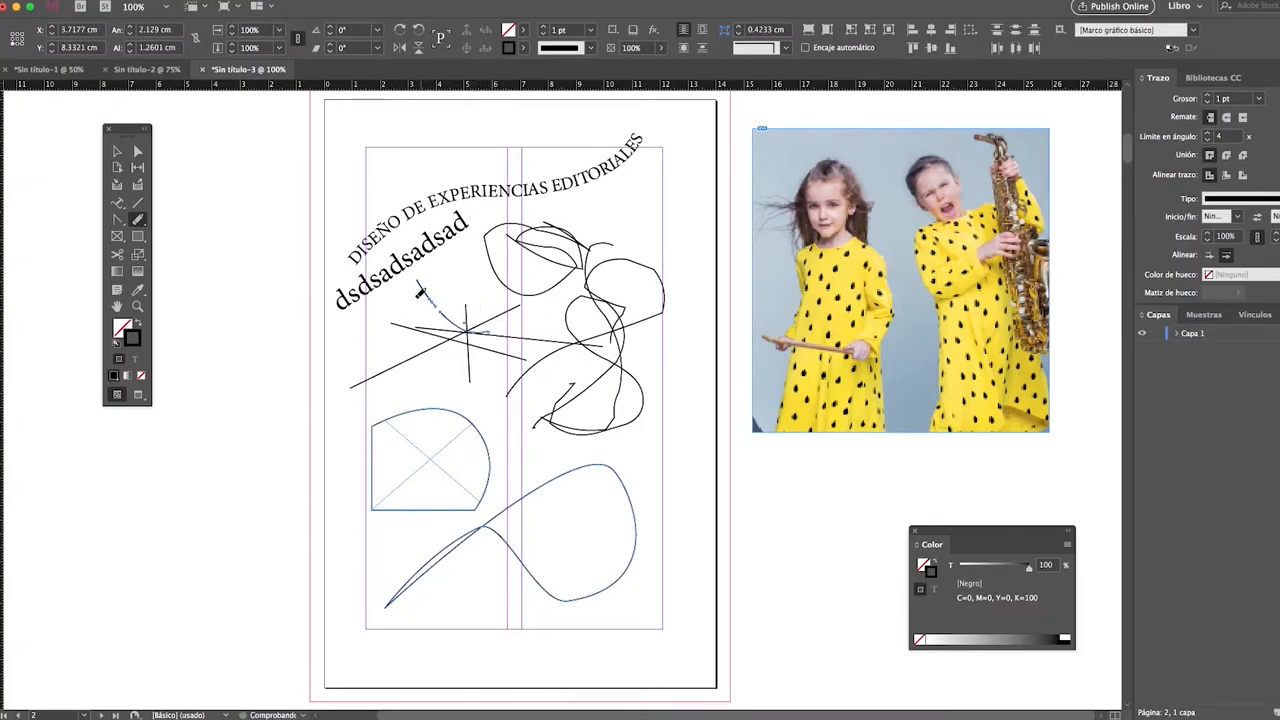
Move the curved heading slightly up and left and shrink its path to about 10.35 by 4 cm.
left_click(117, 151)
left_click_drag(428, 215, 412, 200)
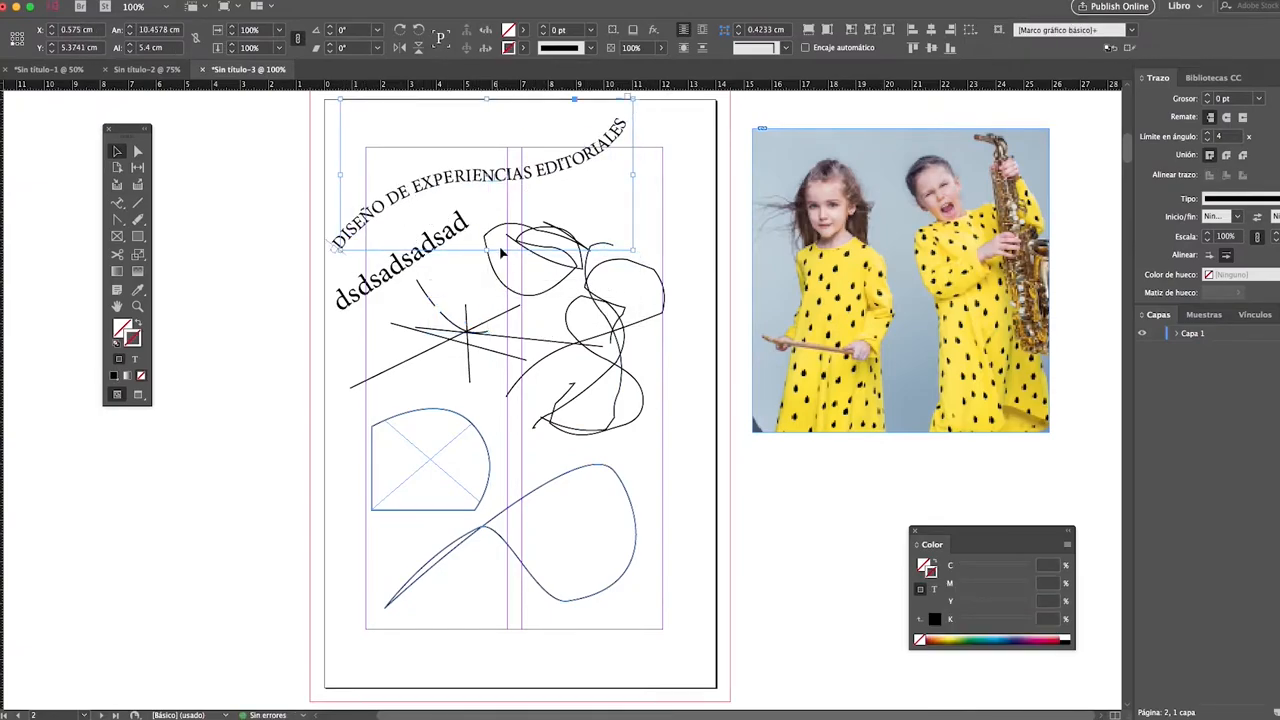
left_click_drag(632, 249, 630, 211)
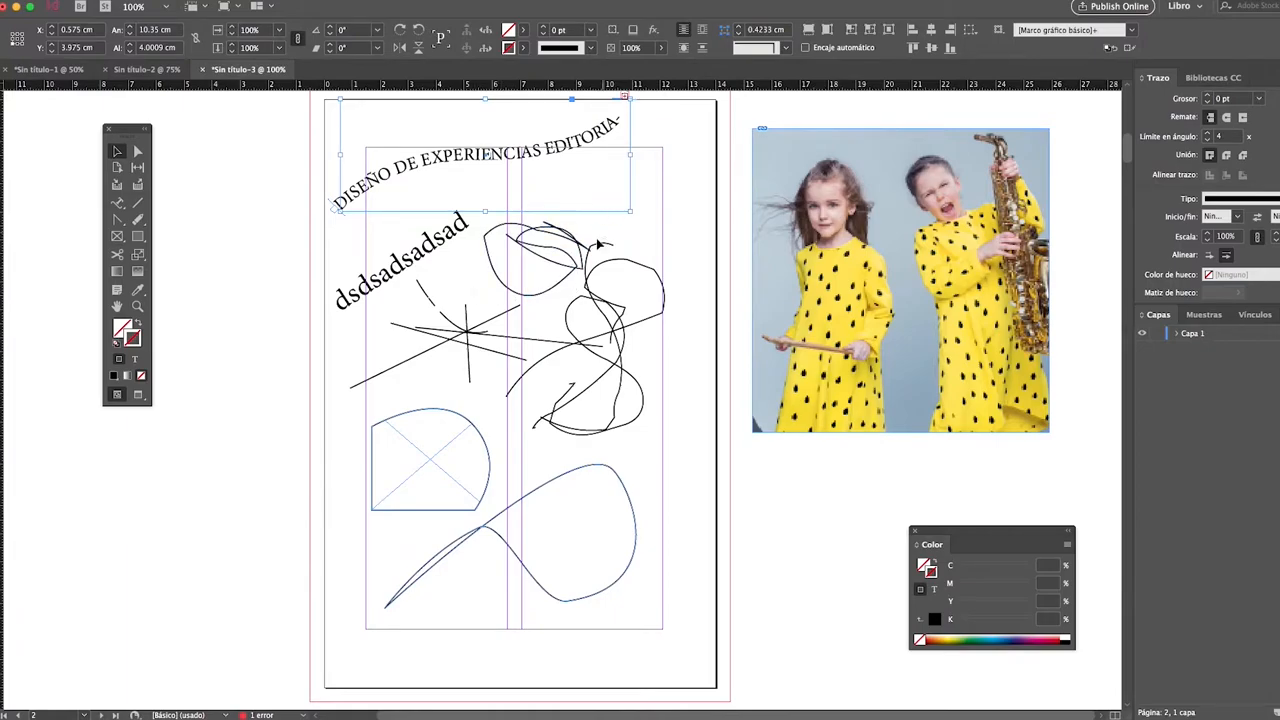
Delete the slanted text and all lines, frames and drawn shapes below the curved heading.
left_click_drag(283, 272, 695, 550)
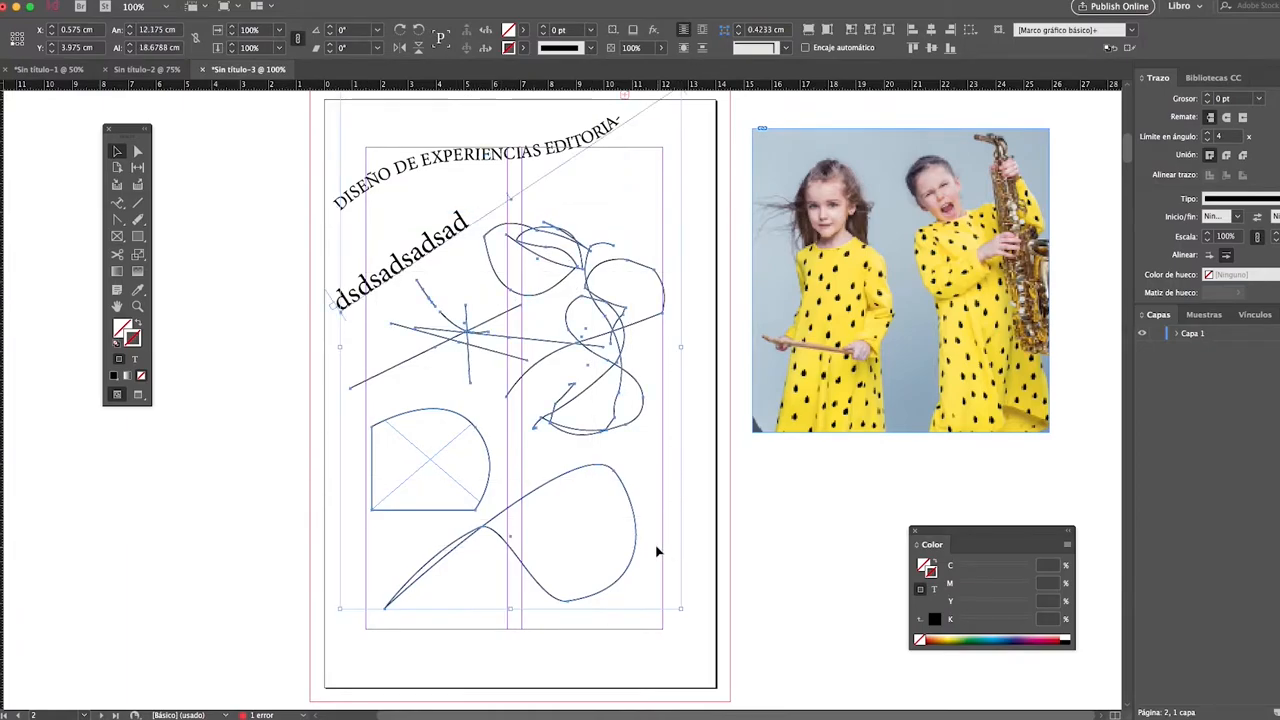
key("Delete")
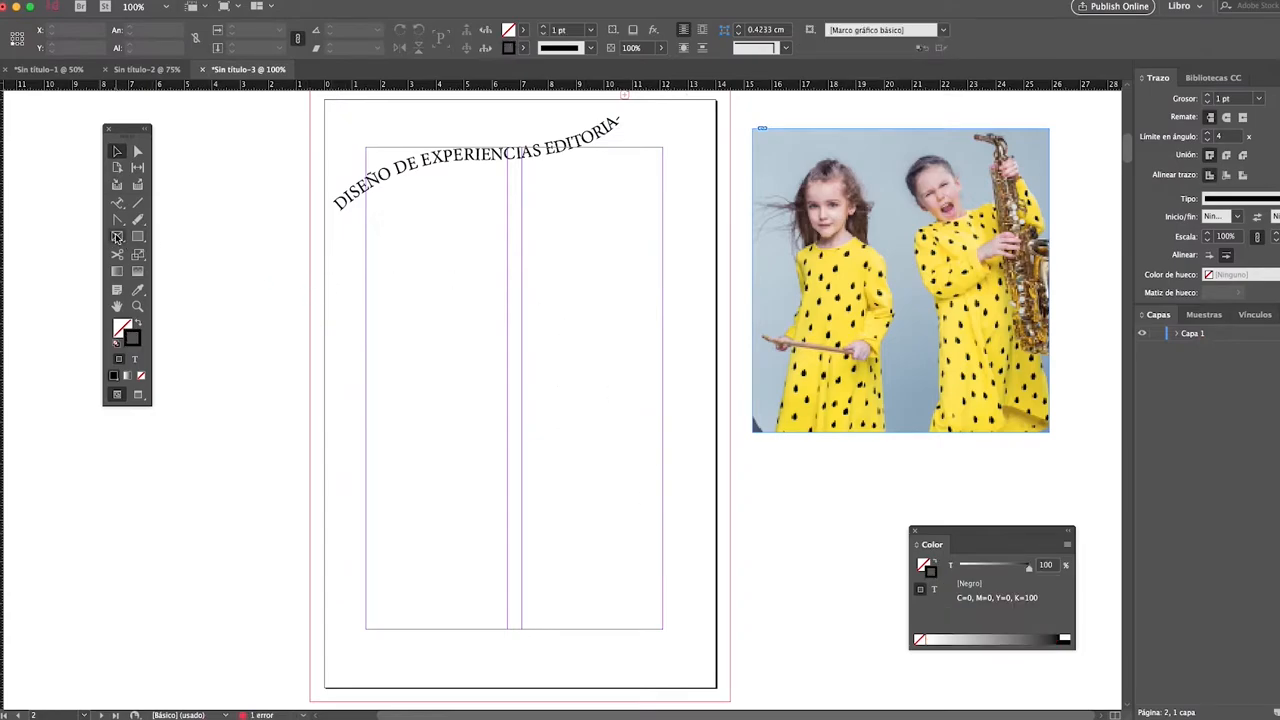
Draw a rectangle about 5.45 by 4.48 cm below the heading and swap its black stroke to the fill.
left_click(116, 237)
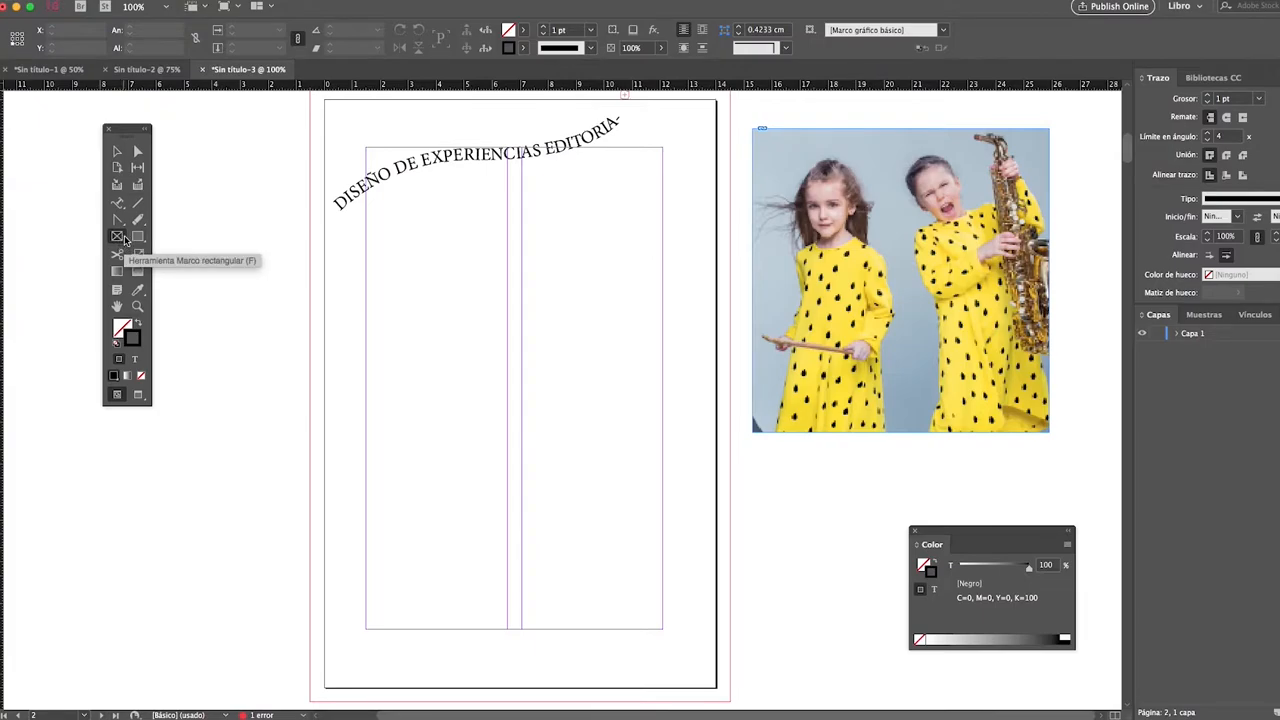
left_click(138, 238)
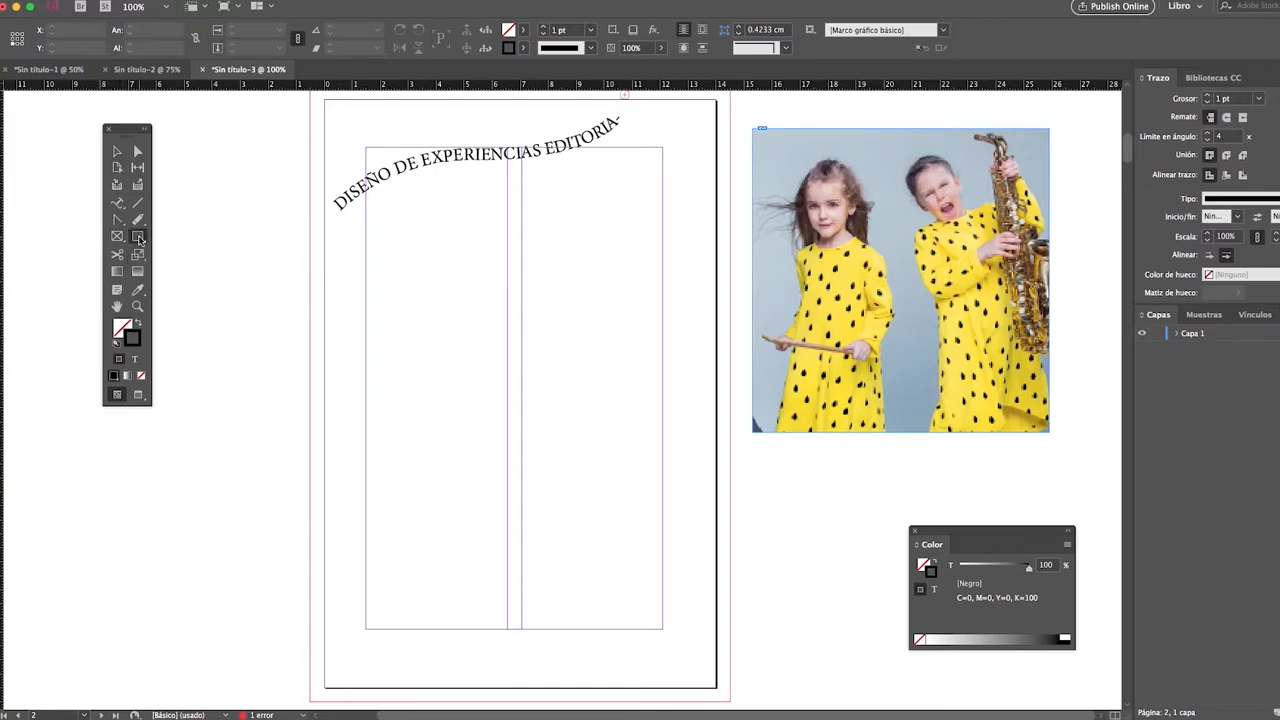
left_click_drag(374, 259, 526, 384)
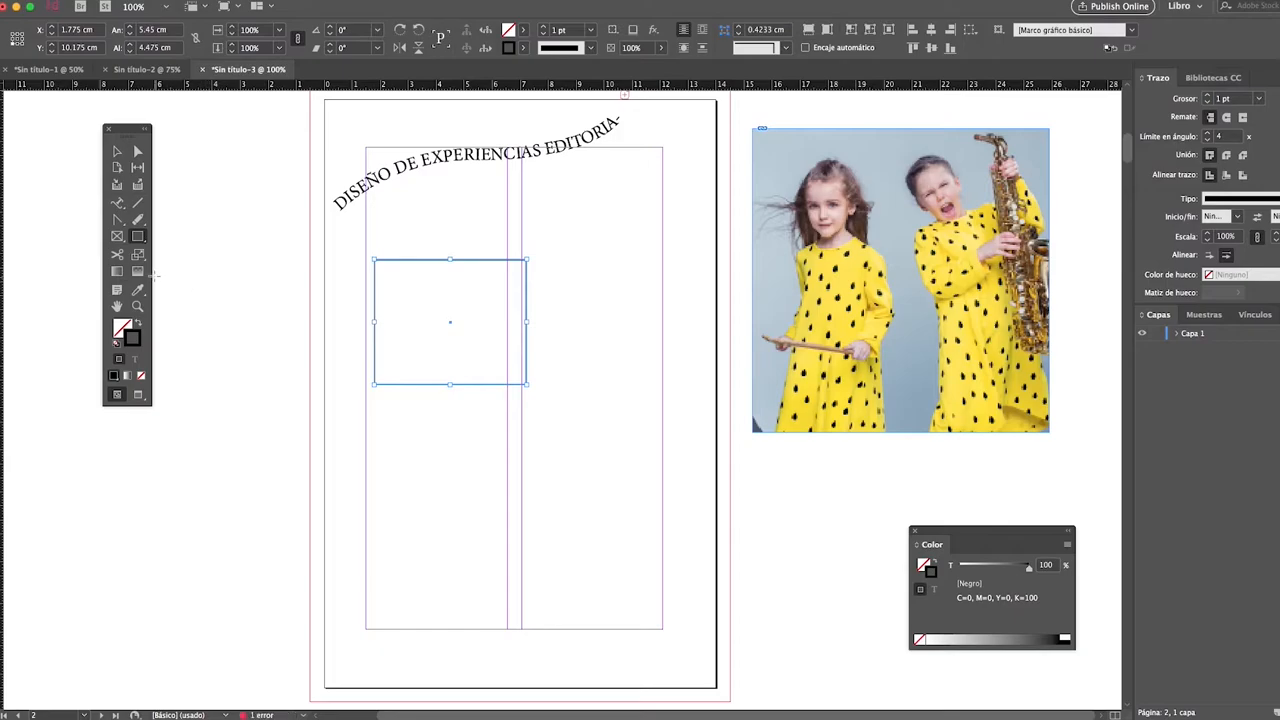
left_click(139, 323)
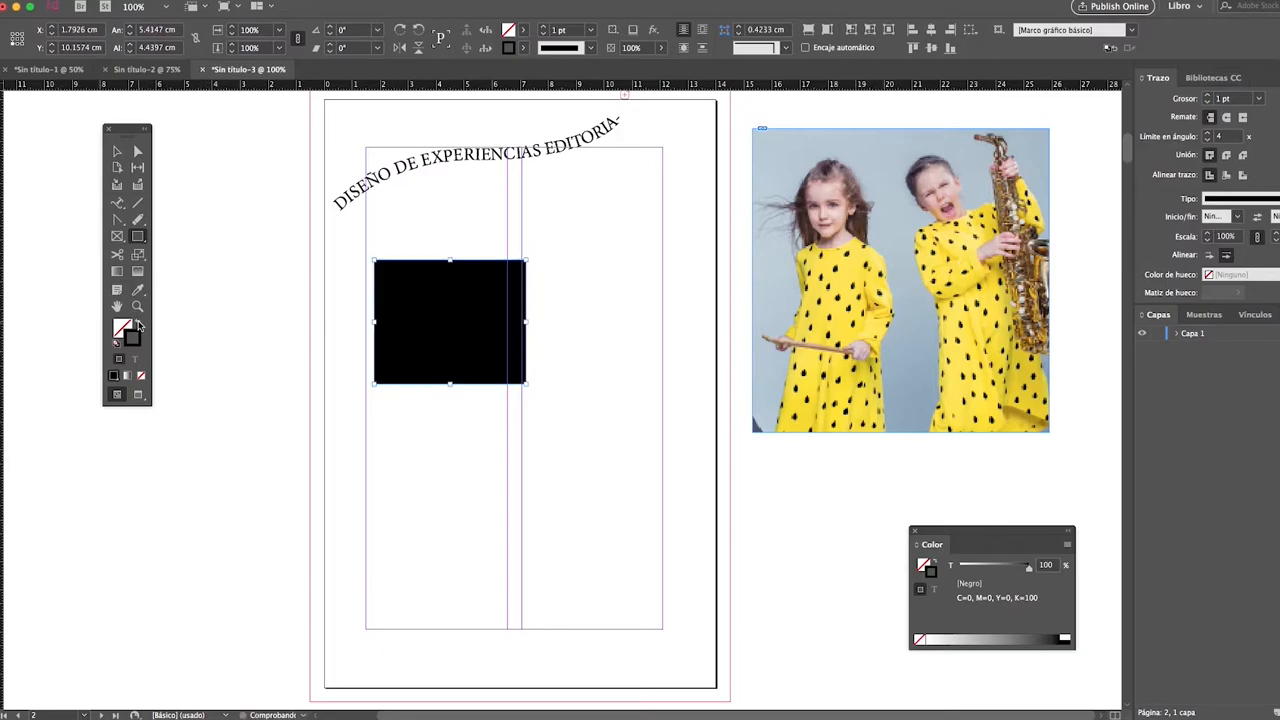
Draw an ellipse about 6.1 by 5.73 cm overlapping the black rectangle's lower-right corner and a Polygon tool triangle about 7.4 by 6.1 cm below the rectangle.
left_click(138, 237)
left_click(205, 250)
left_click_drag(662, 330, 491, 491)
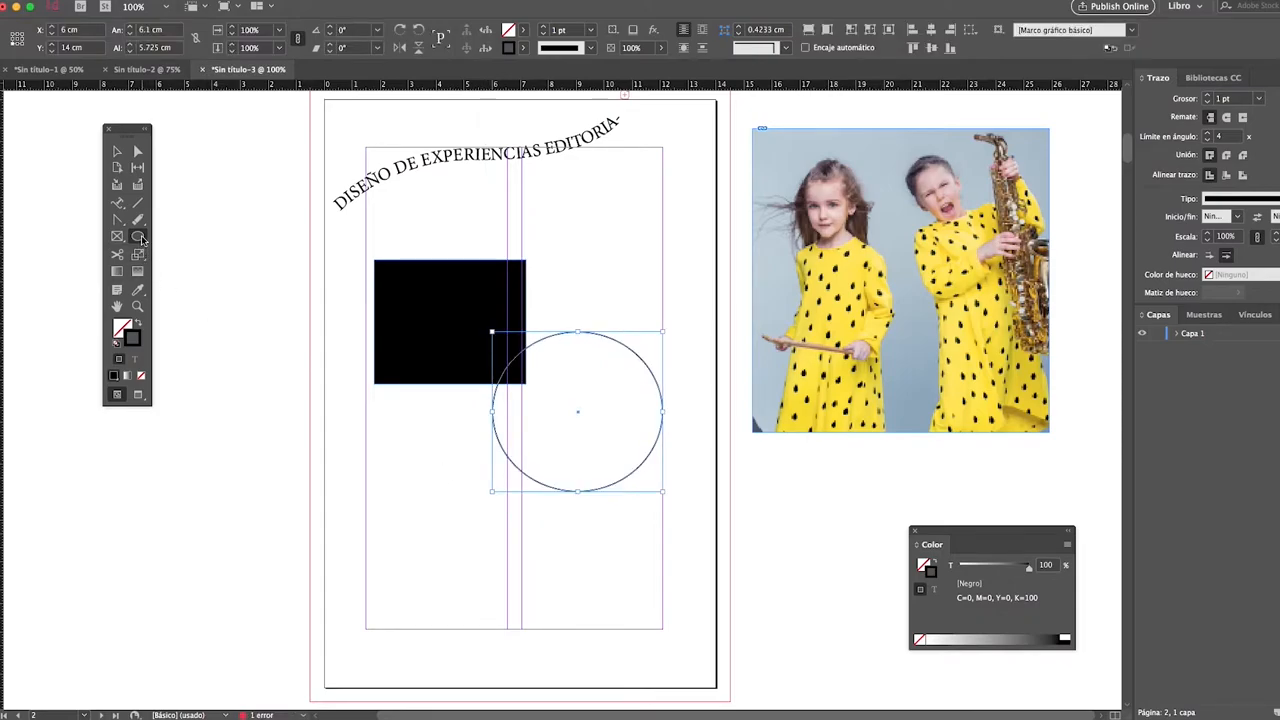
left_click(142, 238)
left_click(175, 266)
left_click_drag(345, 418, 550, 586)
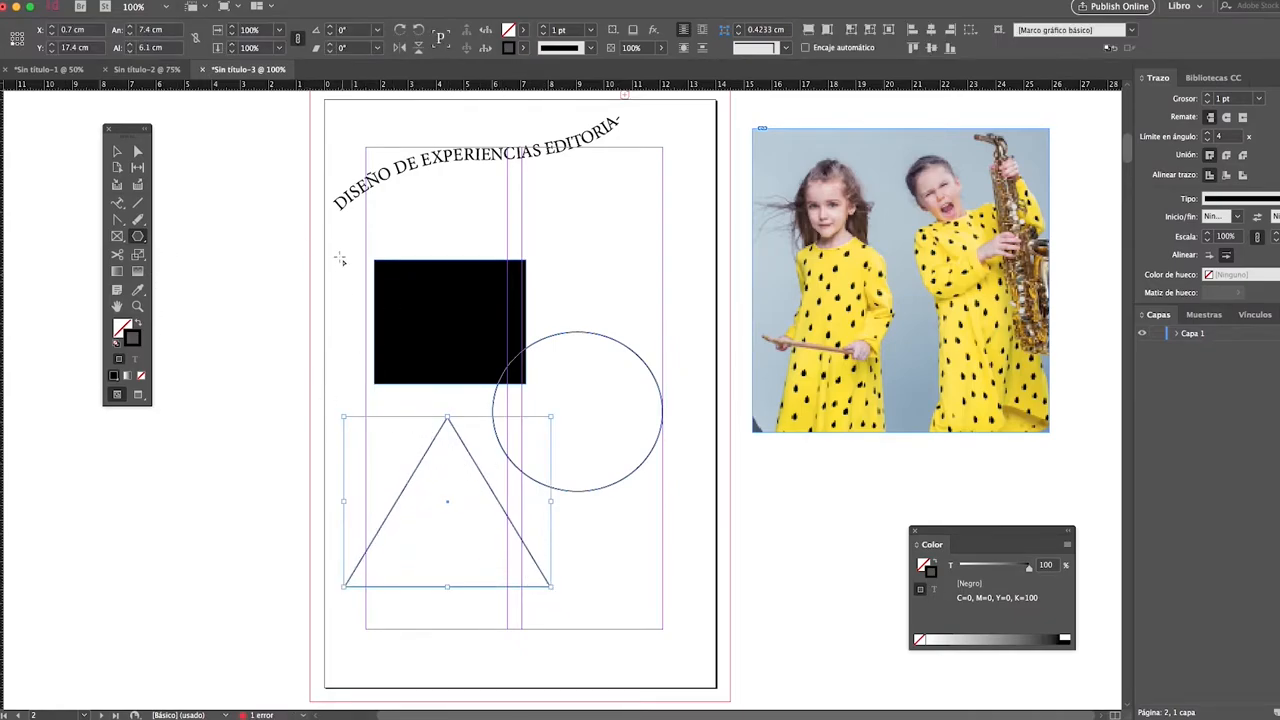
Change the selected triangle to 5 sides and draw another pentagon about 5.4 by 5.4 cm above the ellipse.
double_click(138, 238)
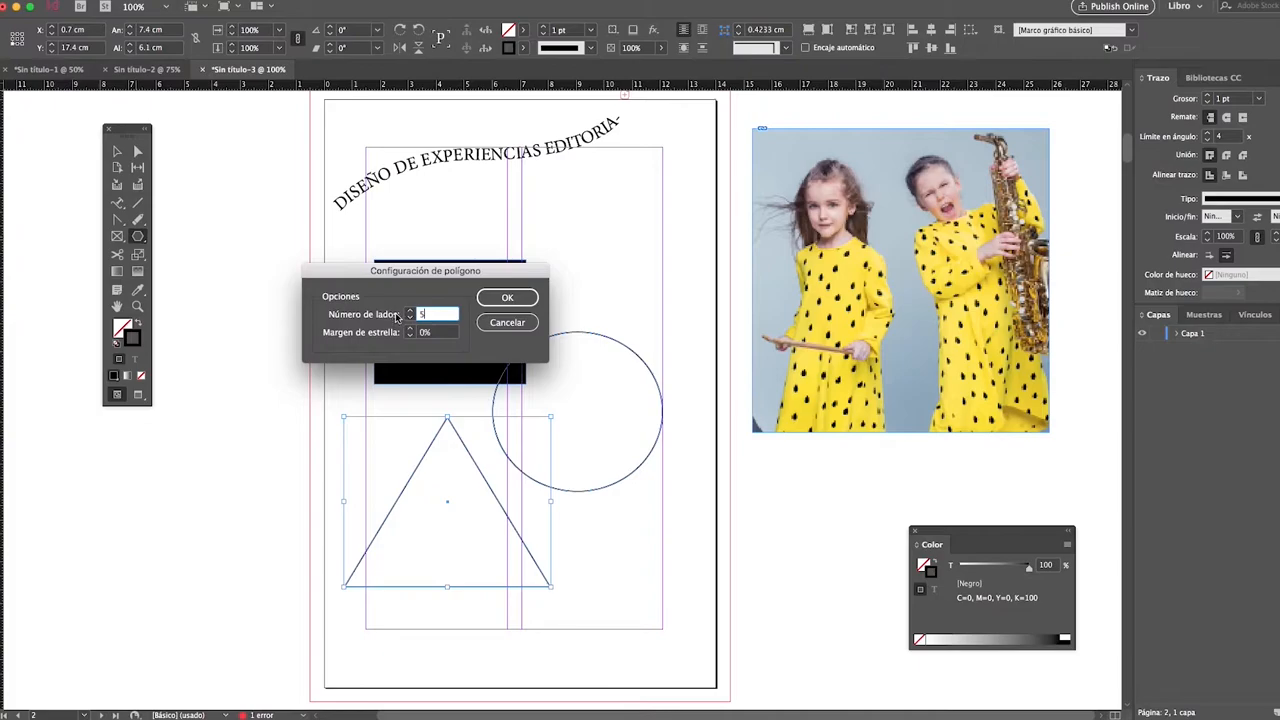
left_click(507, 297)
mouse_move(557, 204)
left_mouse_down()
mouse_move(605, 285)
mouse_move(680, 310)
mouse_move(708, 355)
left_mouse_up()
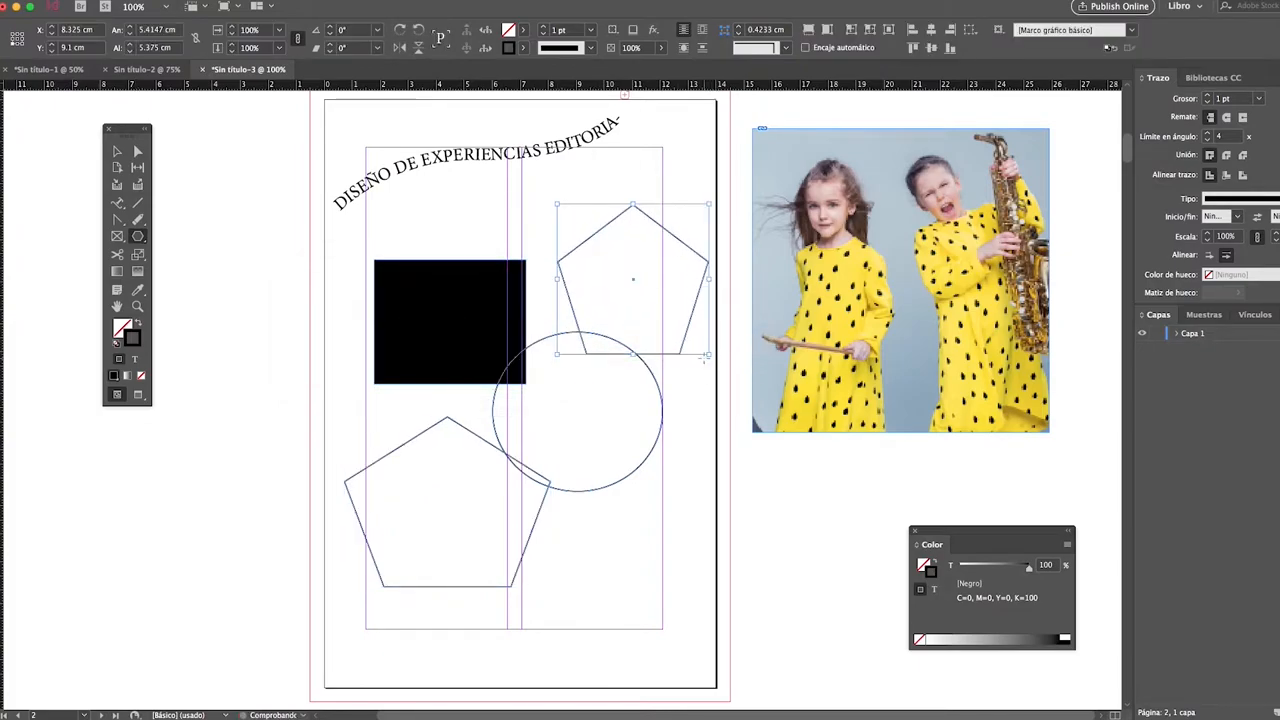
Apply a 25% star inset to the selected pentagon and draw a second star about 5.8 by 5.5 cm over the black rectangle.
double_click(137, 238)
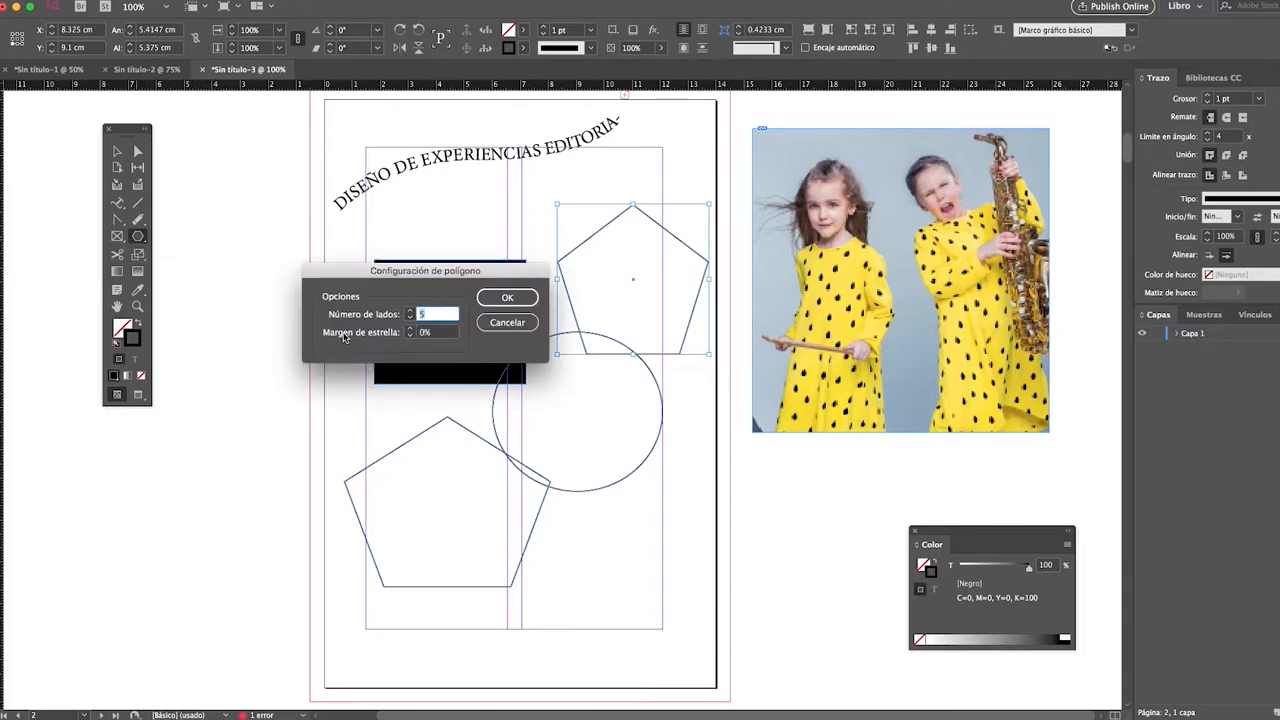
key("Tab")
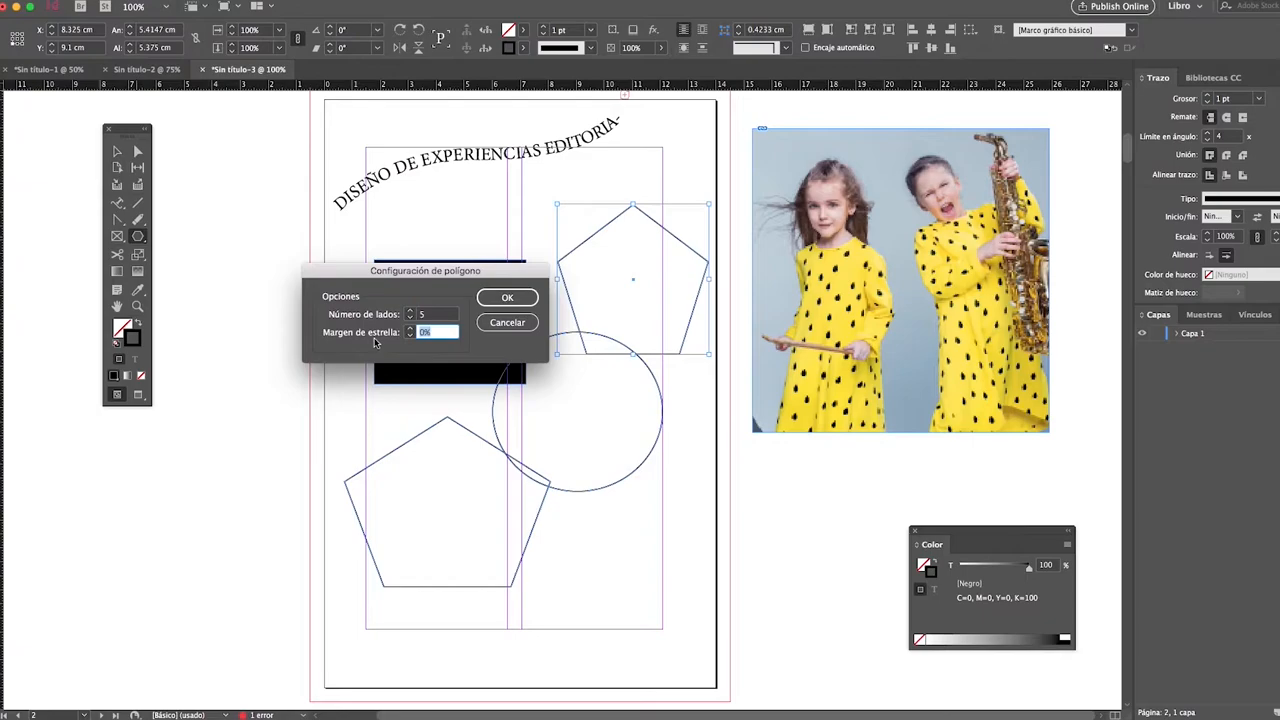
type("25")
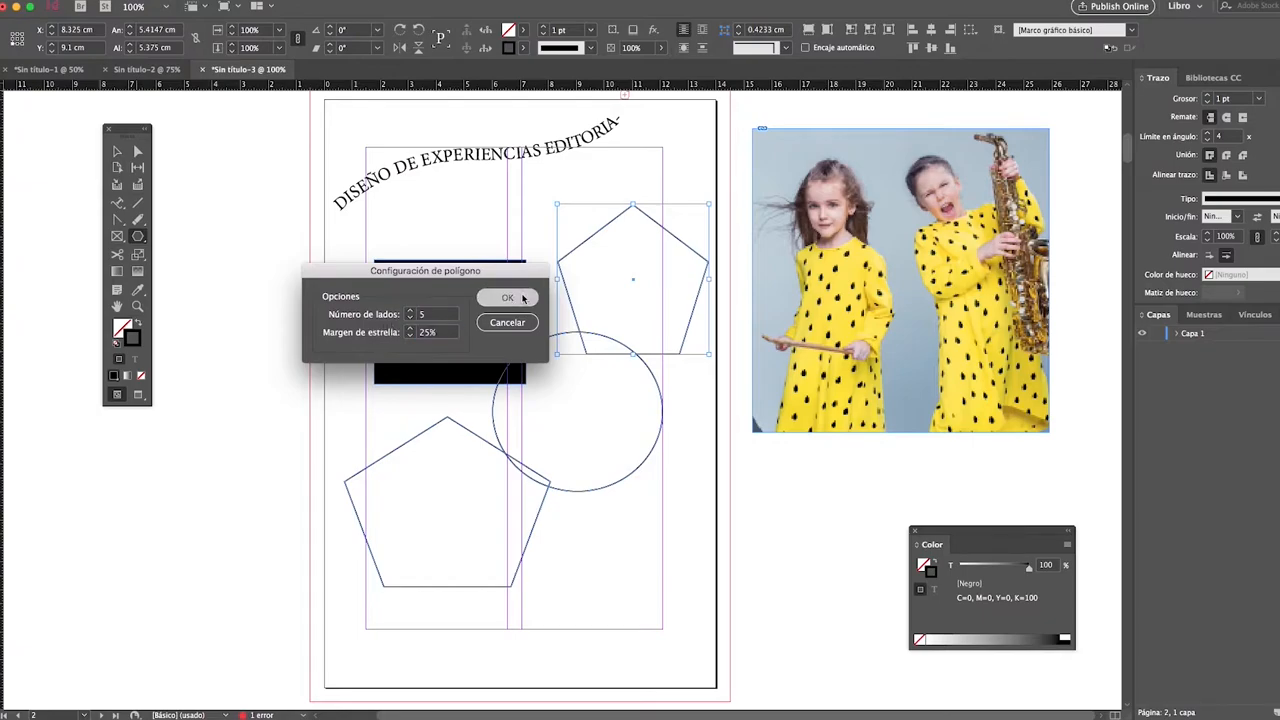
key("Return")
left_click_drag(406, 212, 569, 366)
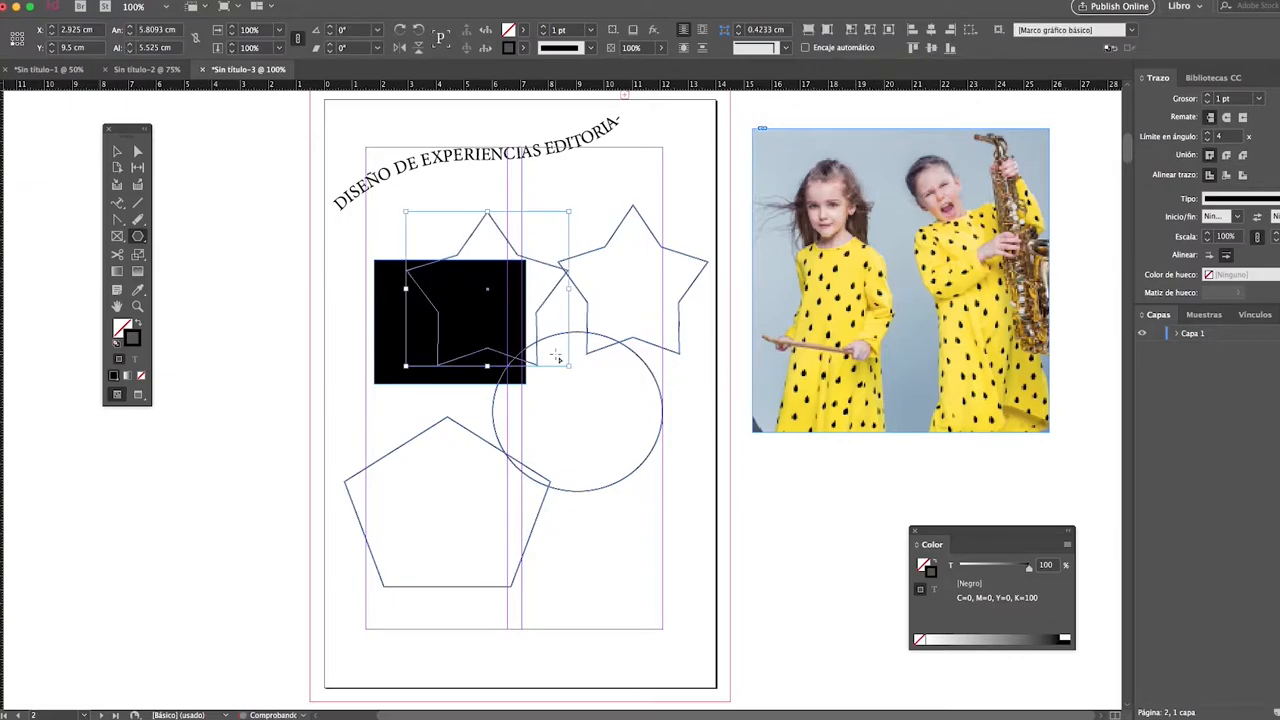
Move the star over the black rectangle slightly up and left and set its stroke tint to 46%.
left_click(117, 151)
left_click_drag(537, 267, 535, 260)
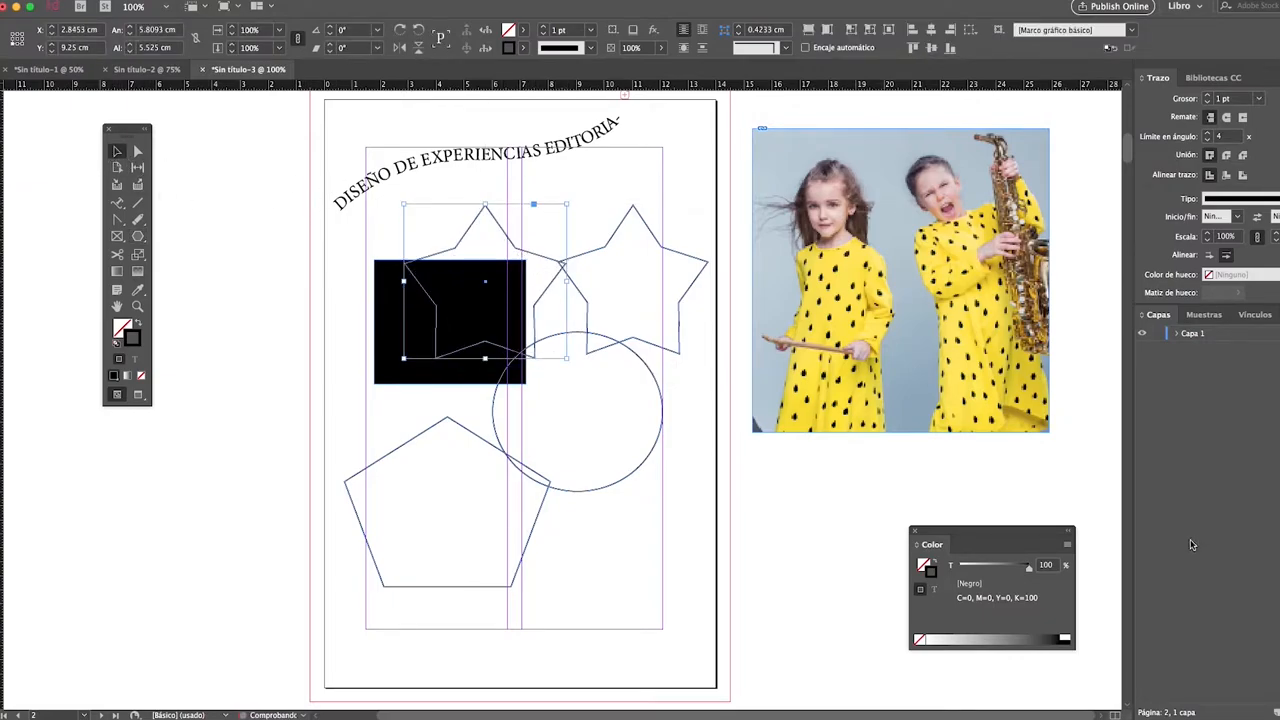
left_click(992, 567)
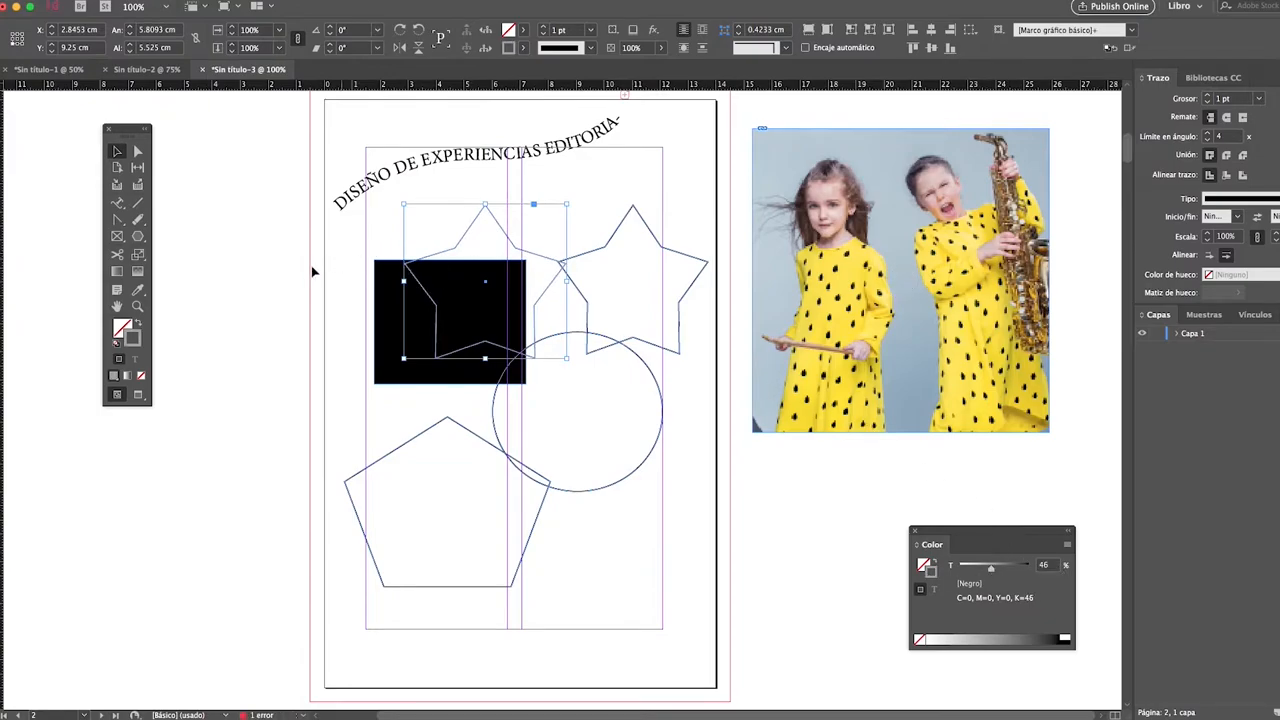
left_click_drag(316, 266, 361, 287)
left_click_drag(330, 225, 662, 560)
key("Delete")
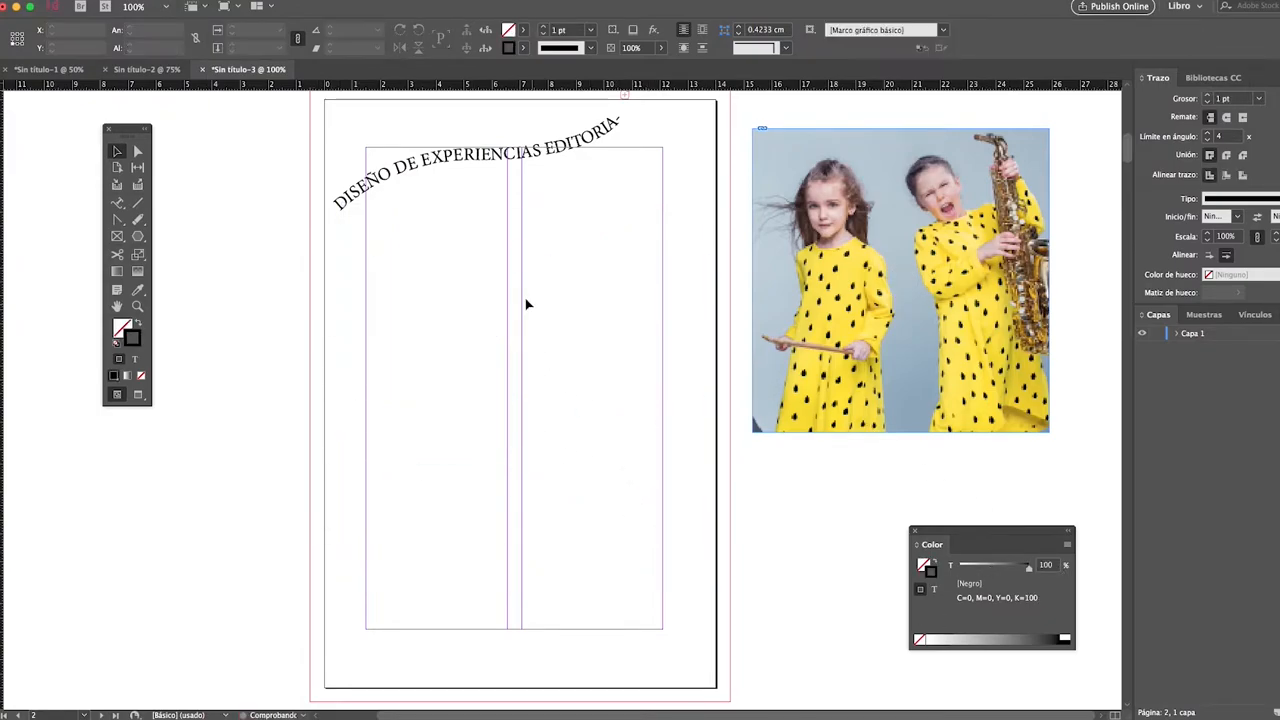
key("super+z")
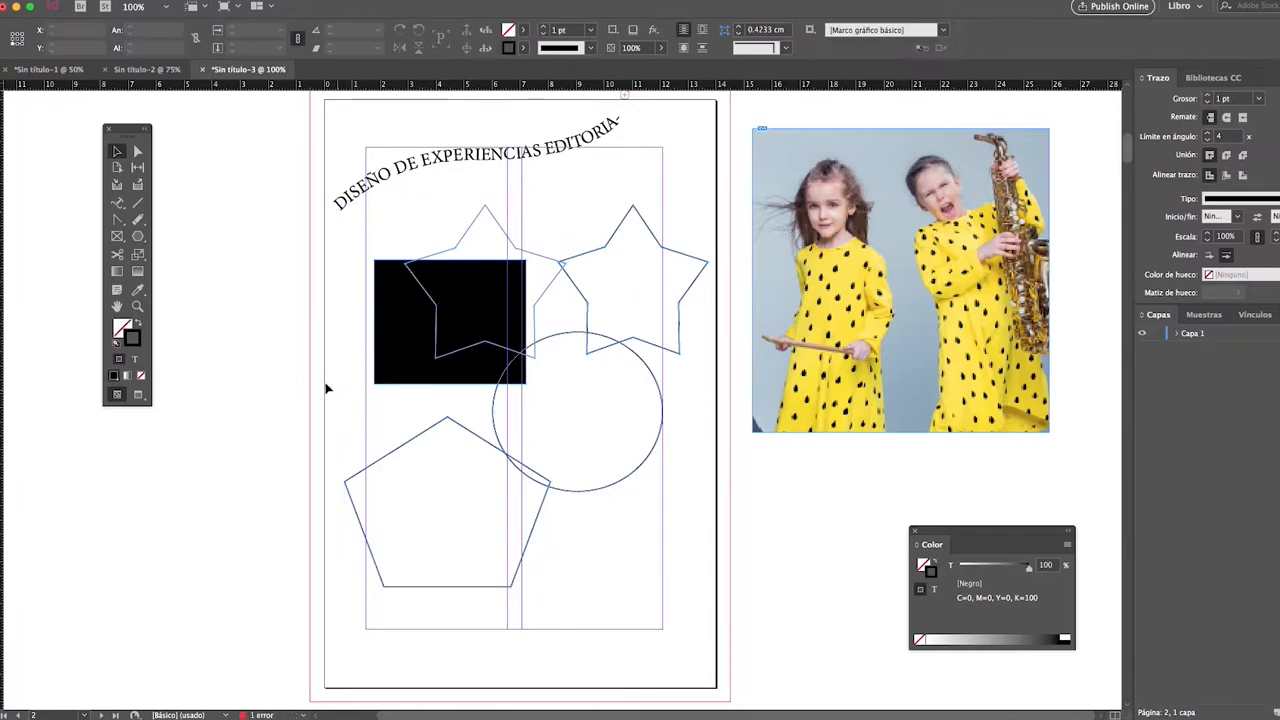
Delete the black rectangle, ellipse, pentagon and right-hand star, and move the grey-outlined star slightly down and left to about X 2.03, Y 9.5 cm.
key("Delete")
left_click_drag(647, 397, 621, 310)
key("Delete")
left_click_drag(549, 261, 524, 274)
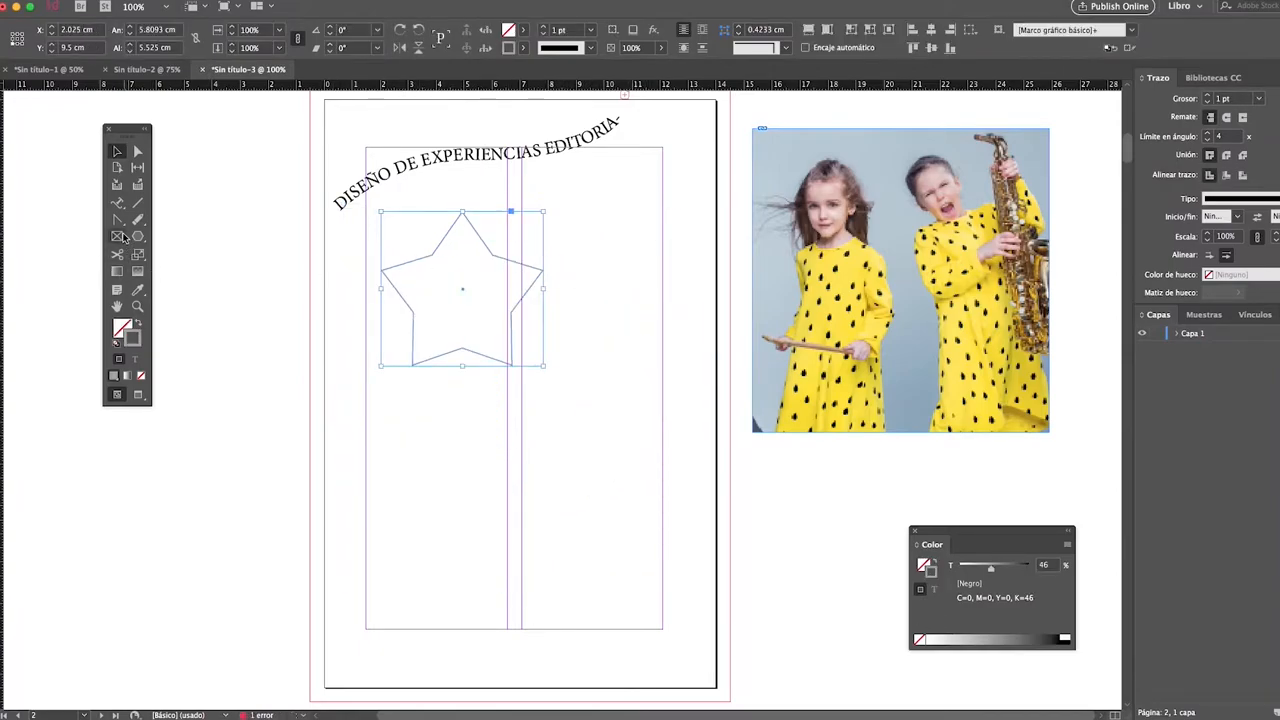
Set the remaining star's stroke color to the [Registro] swatch and deselect it.
left_click(524, 48)
left_click(410, 98)
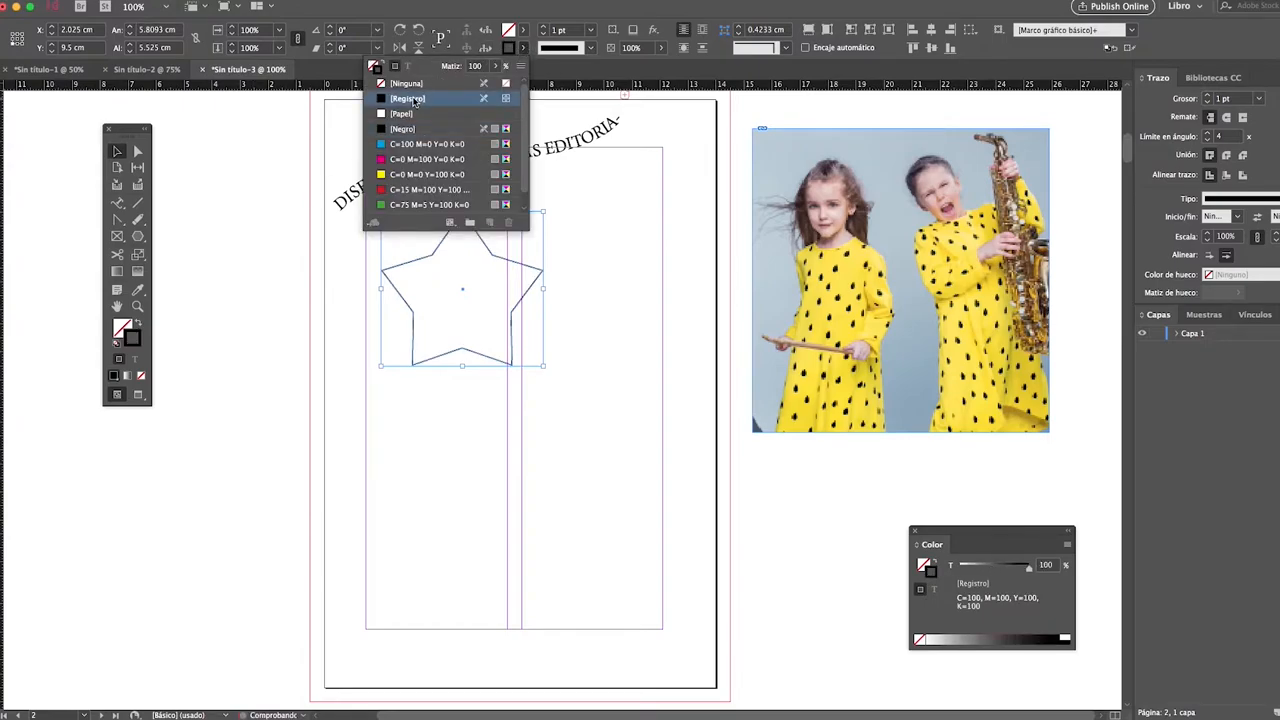
left_click(247, 284)
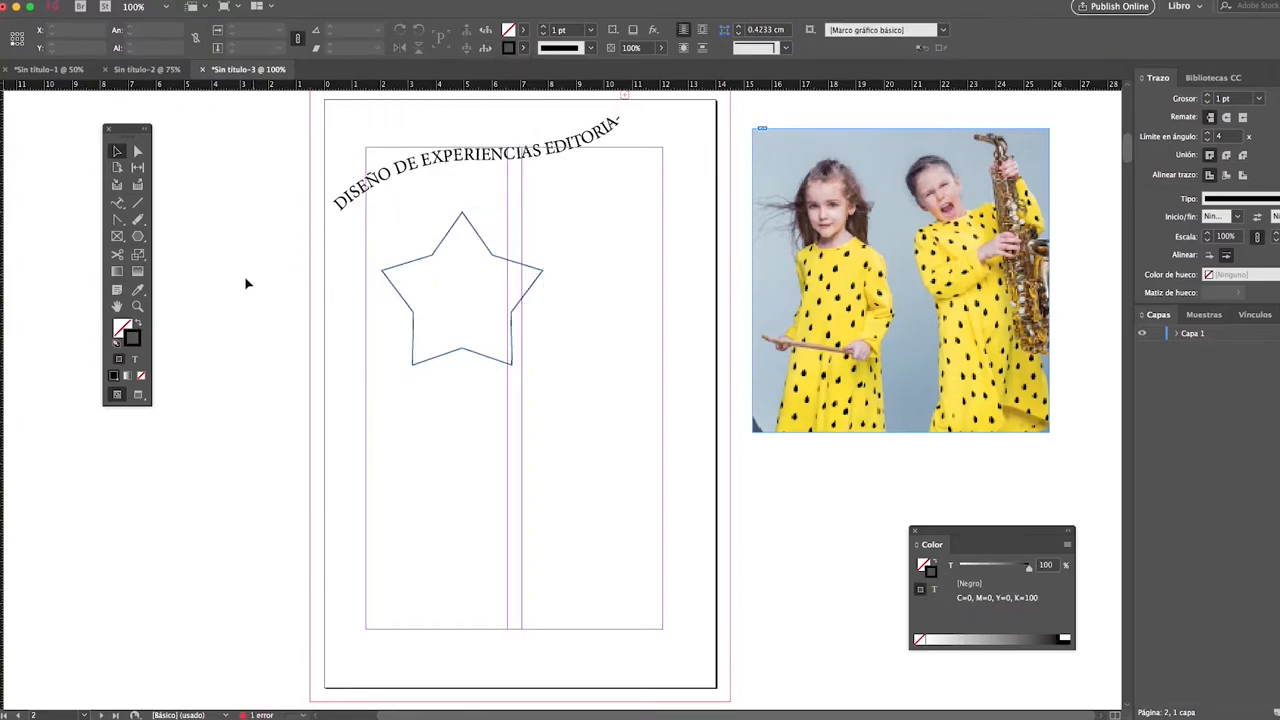
Draw a circular ellipse frame about 8.45 by 8.45 cm below the star.
left_click(116, 238)
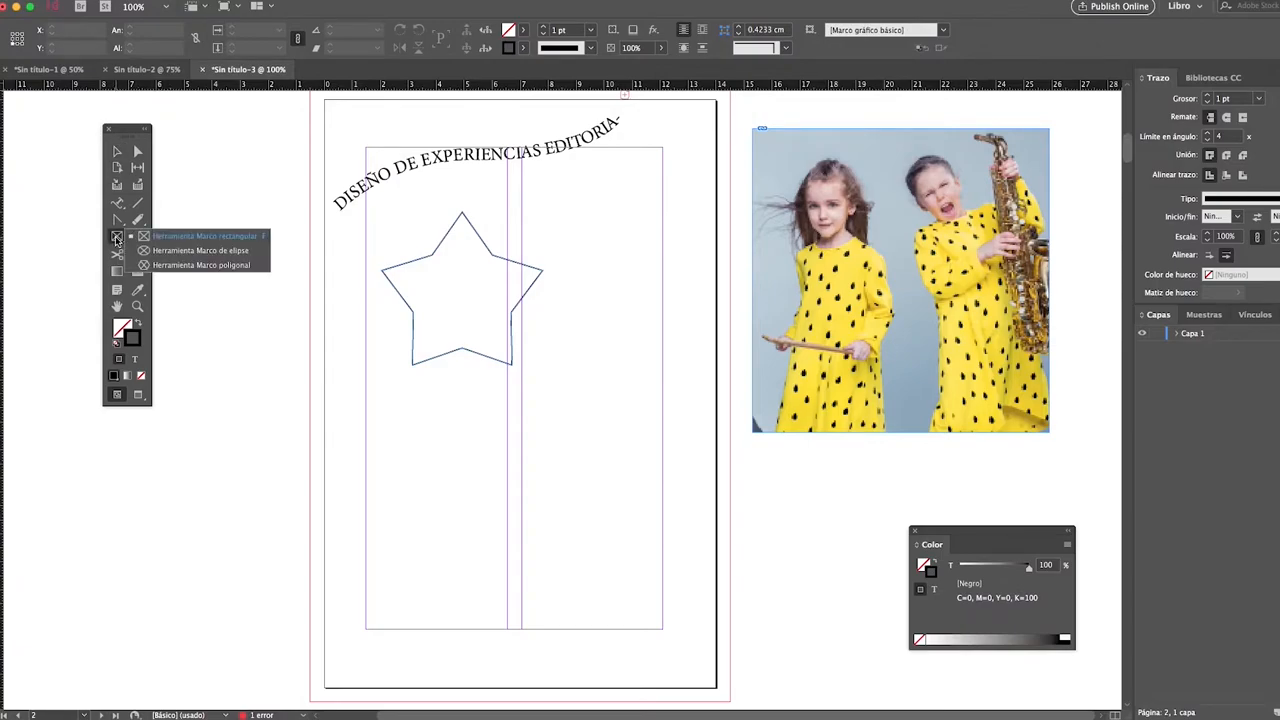
left_click(200, 250)
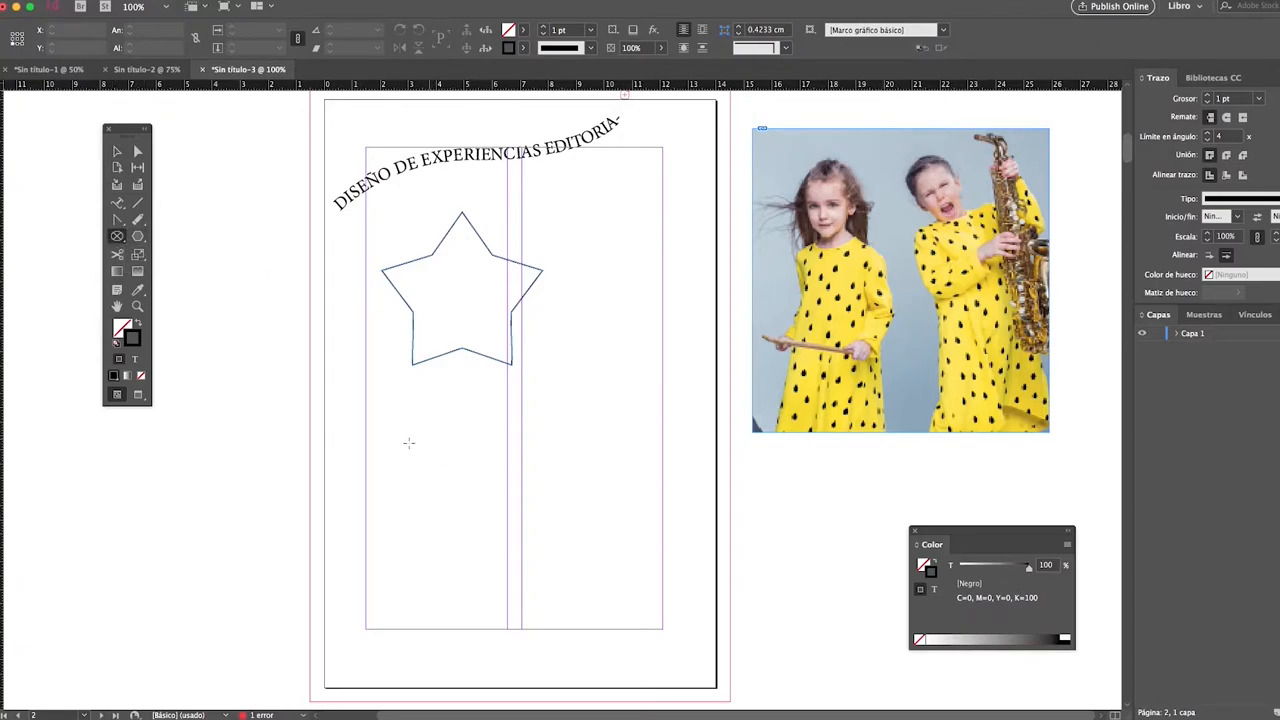
left_click_drag(354, 406, 665, 622)
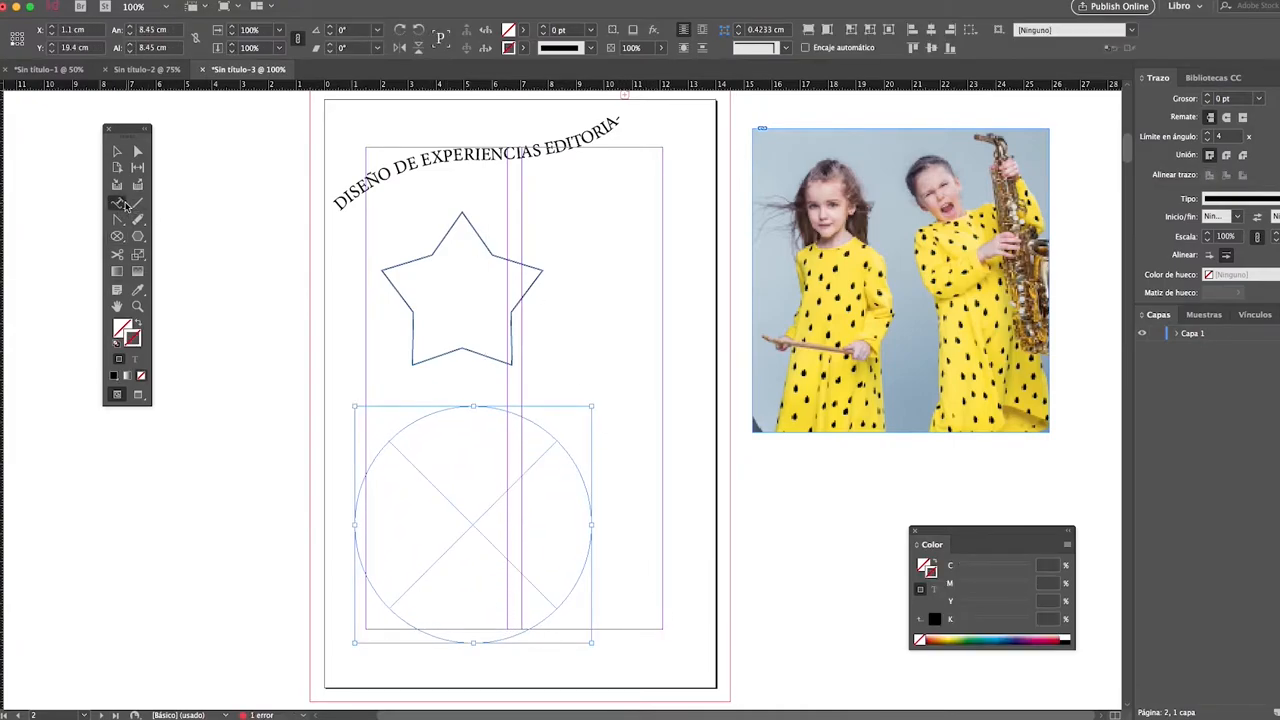
Turn the circular frame into a text frame and fill it with placeholder text.
left_click(122, 204)
left_click(147, 204)
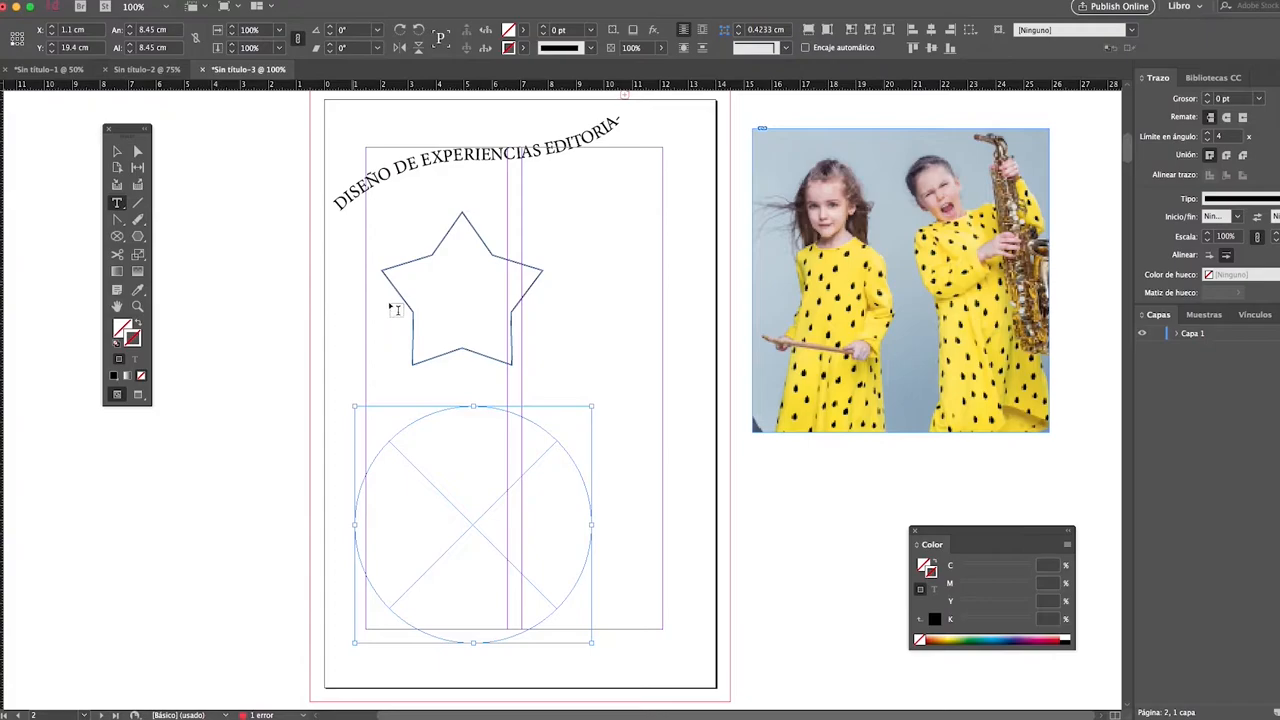
left_click(482, 419)
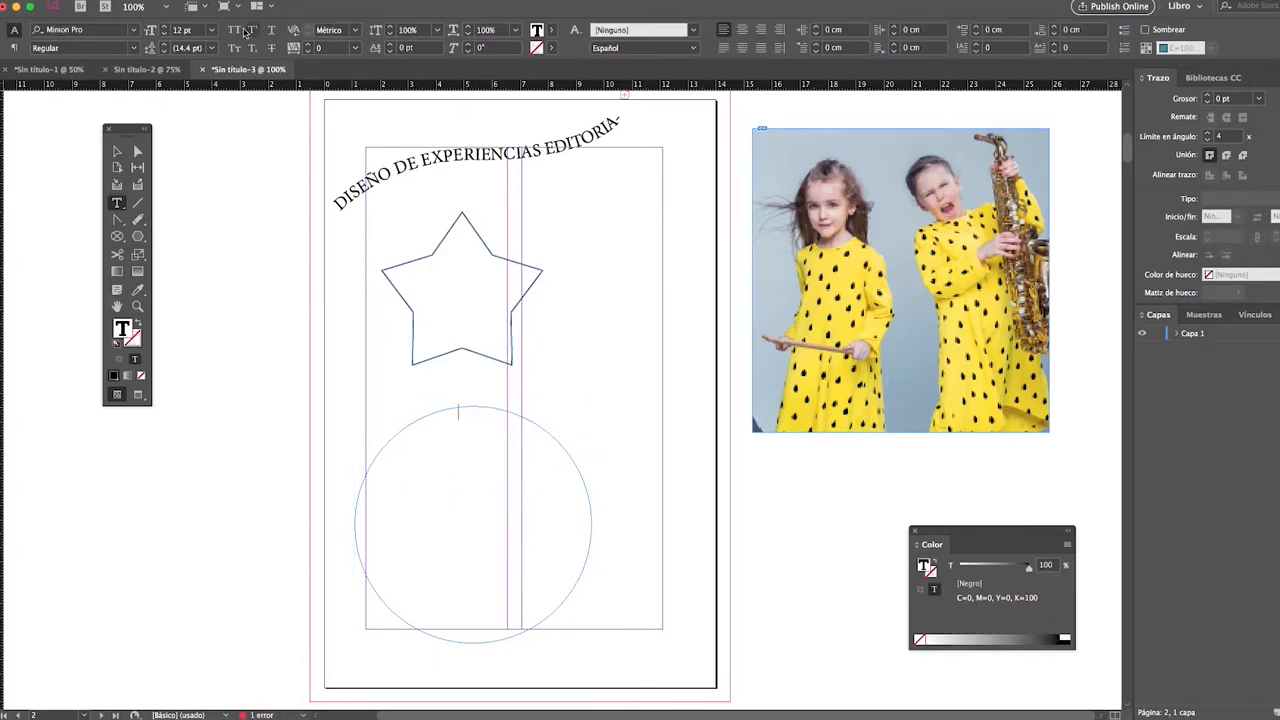
left_click(272, 0)
left_click(368, 391)
key("Escape")
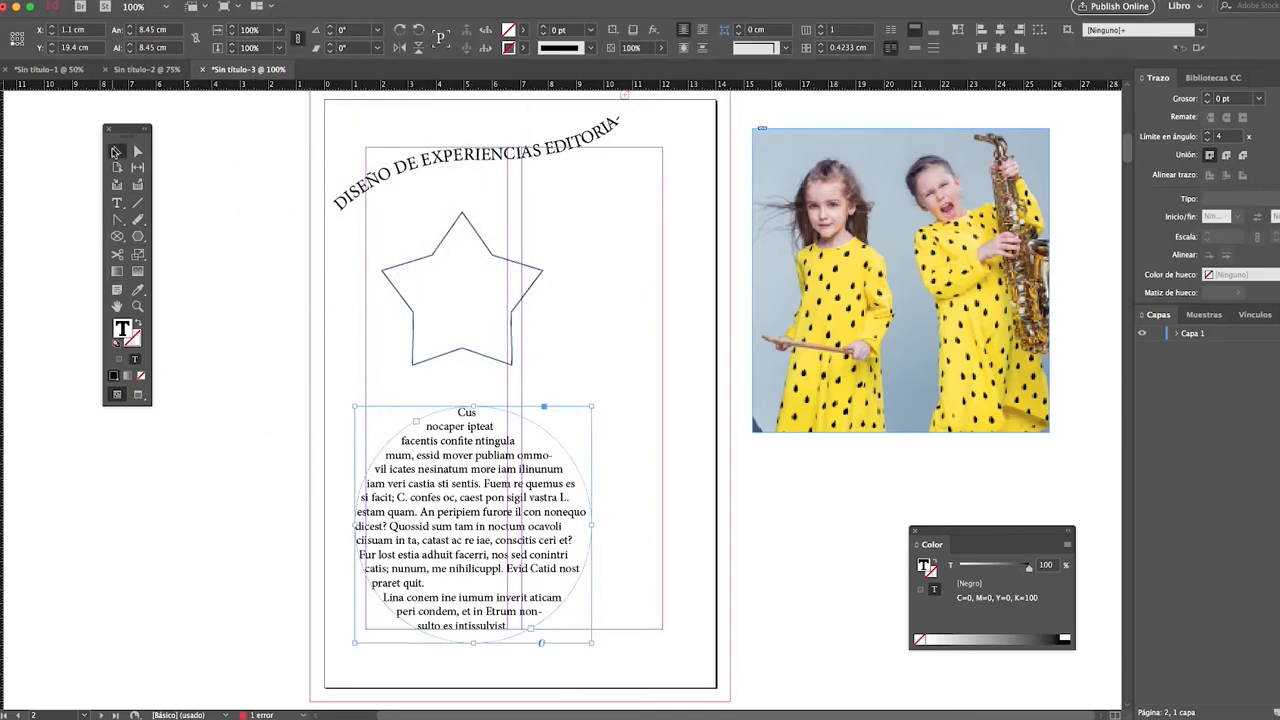
Move the circular text frame slightly up and left in preview mode, then return to the normal screen mode.
key("w")
left_click_drag(521, 486, 509, 468)
left_click(603, 383)
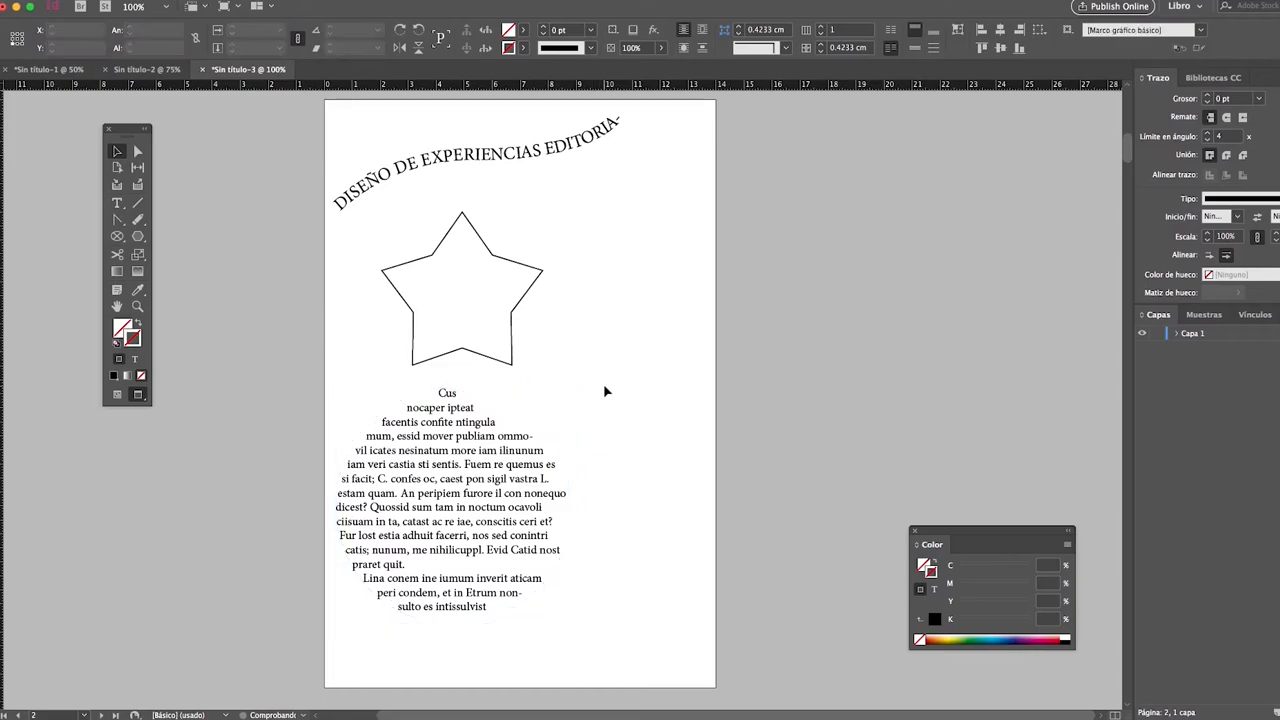
key("w")
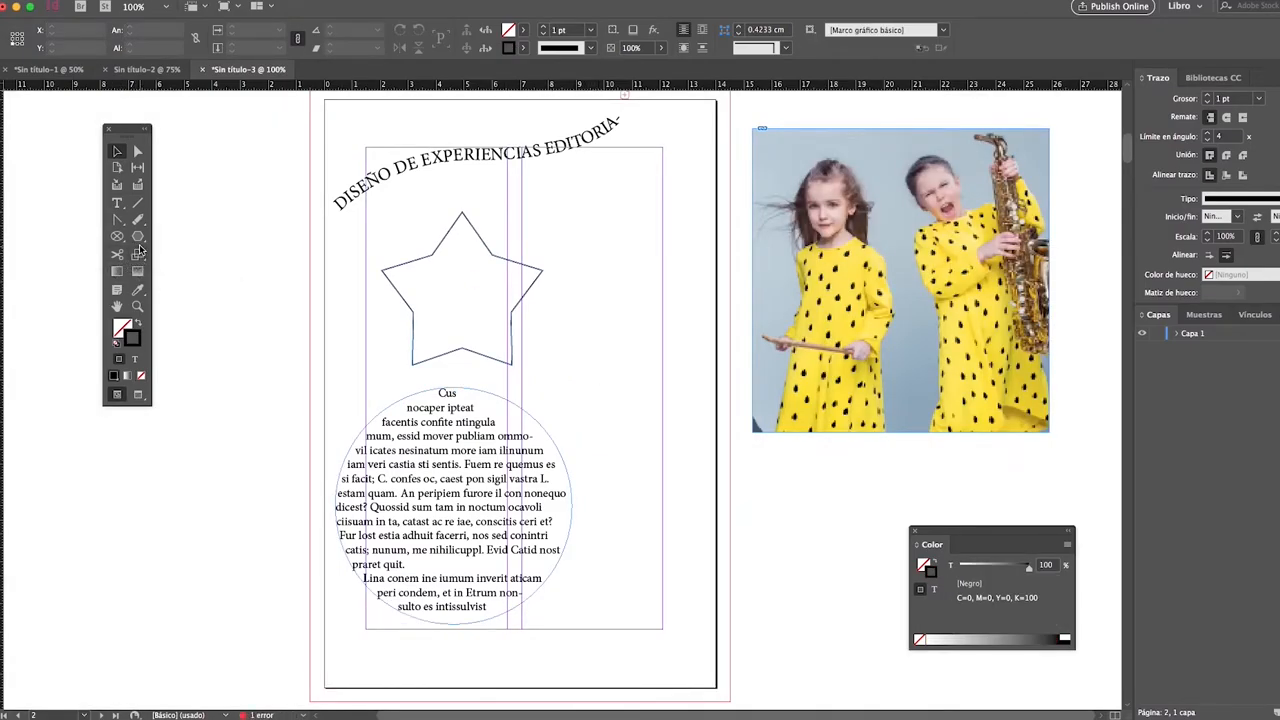
Draw a star-shaped polygon frame with 5 sides and a 25% star inset, about 7.95 by 7.56 cm, beside the outlined star.
left_click(117, 236)
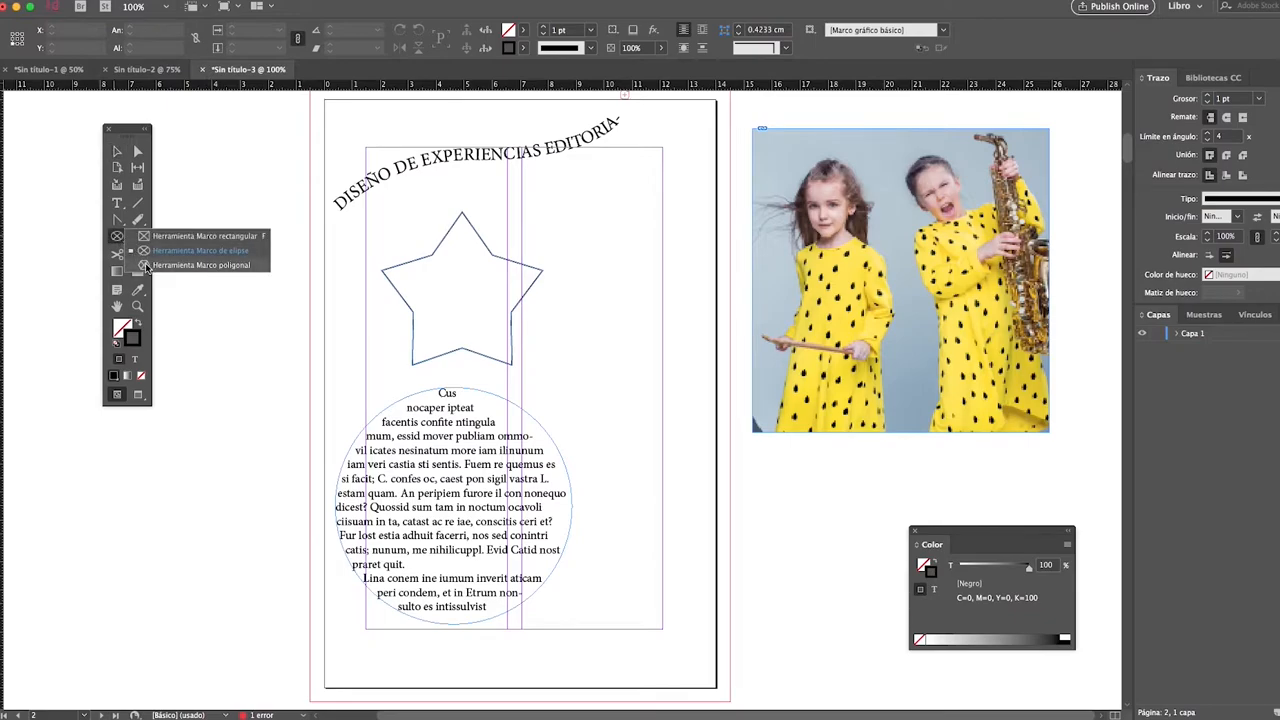
left_click(146, 266)
double_click(117, 236)
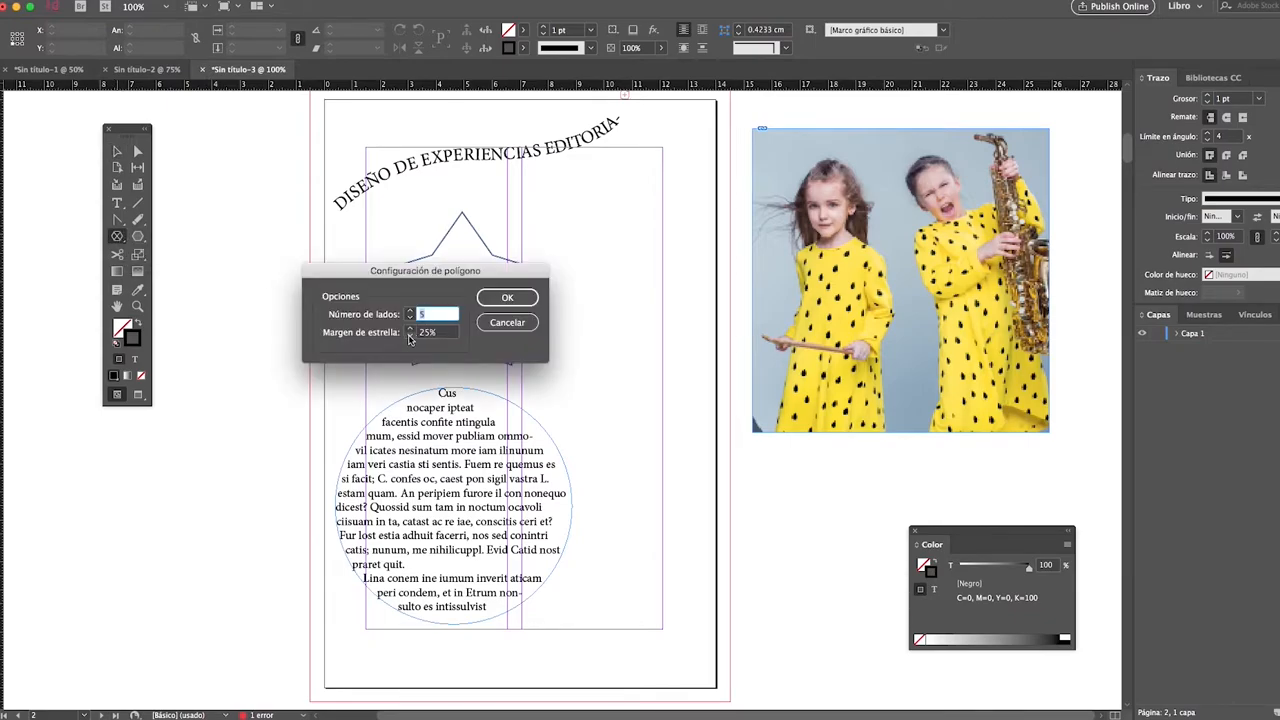
left_click(500, 297)
left_click_drag(507, 214, 730, 432)
left_click(117, 151)
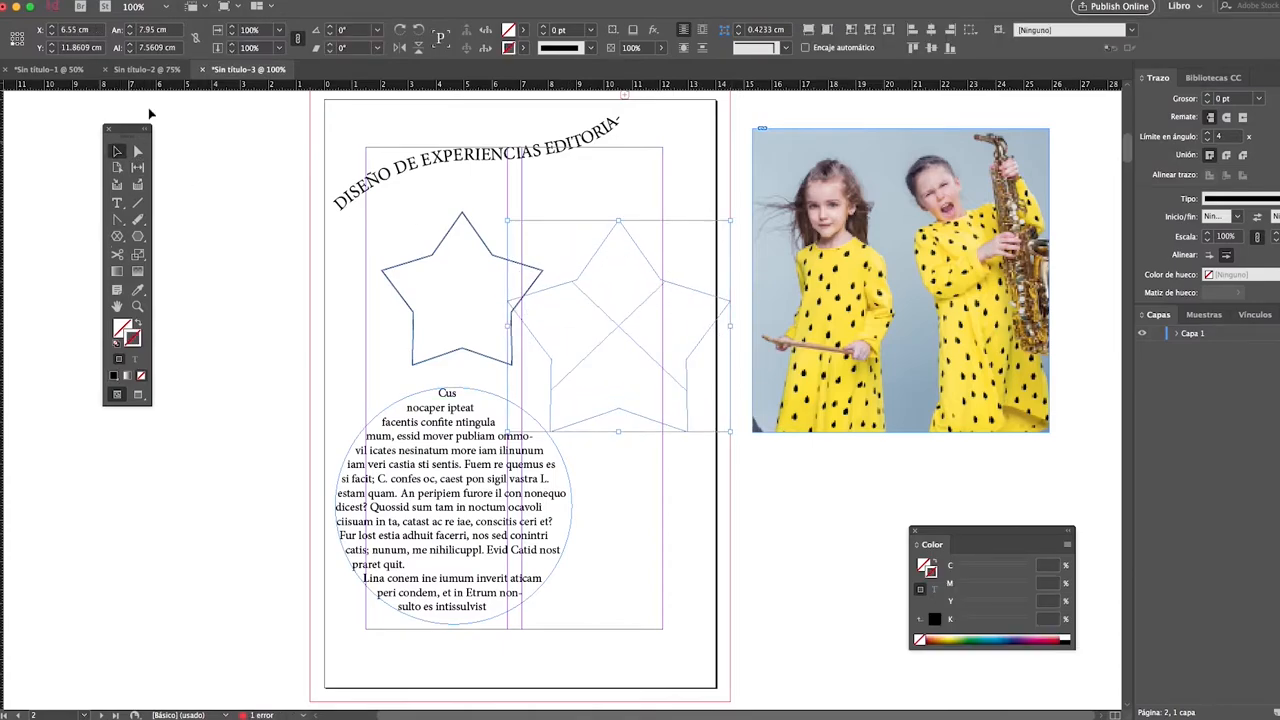
Place the "the-teen-m...g-studio.jpg" image from the composicion folder into the star-shaped frame.
left_click(117, 0)
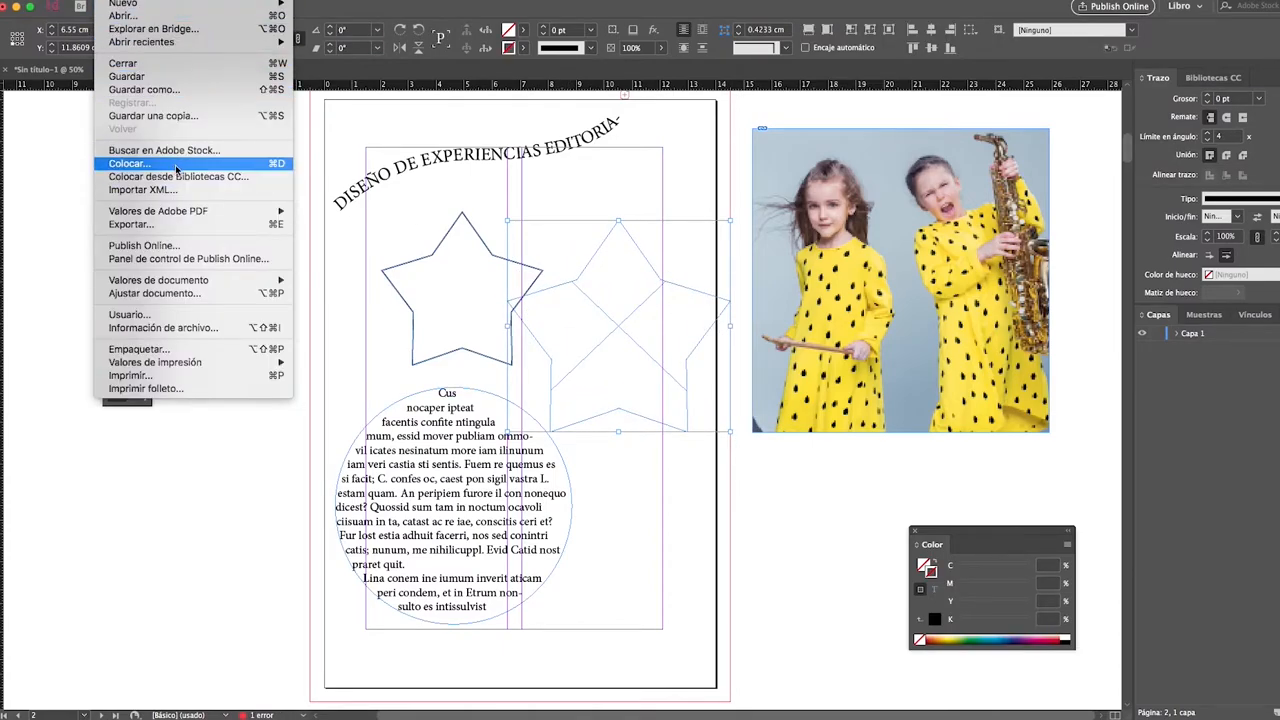
left_click(178, 164)
left_click(657, 80)
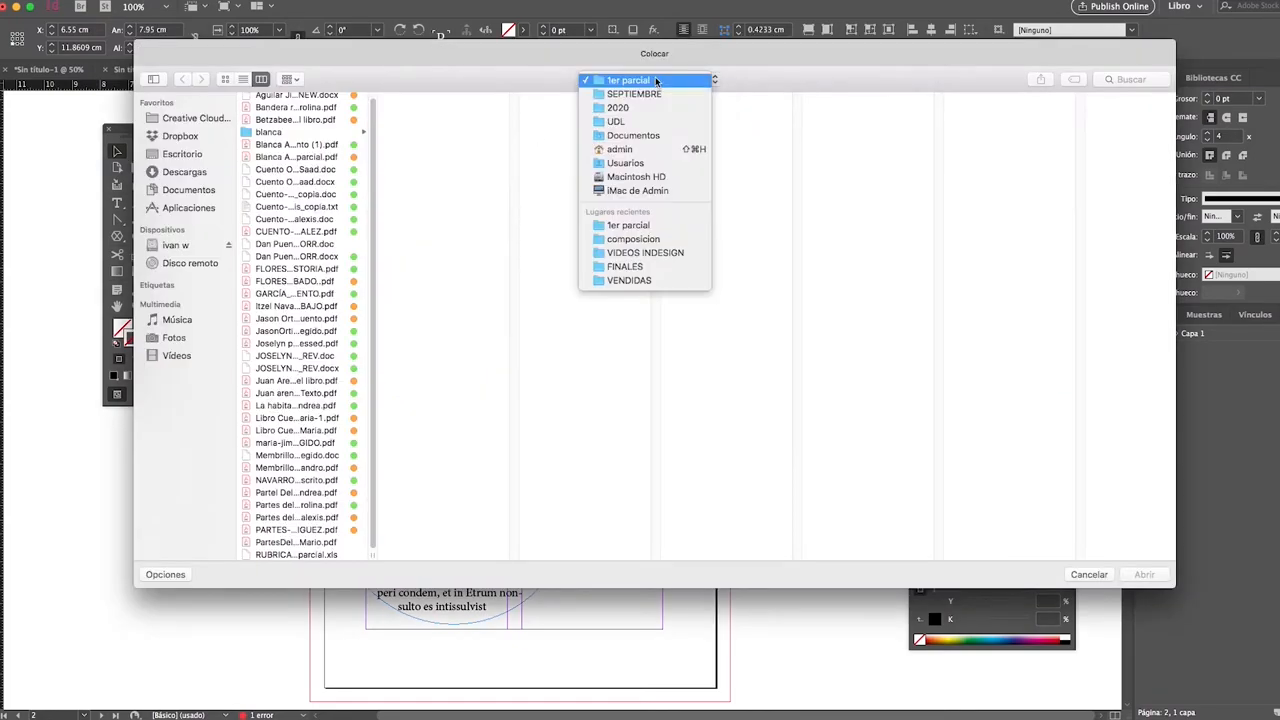
left_click(640, 237)
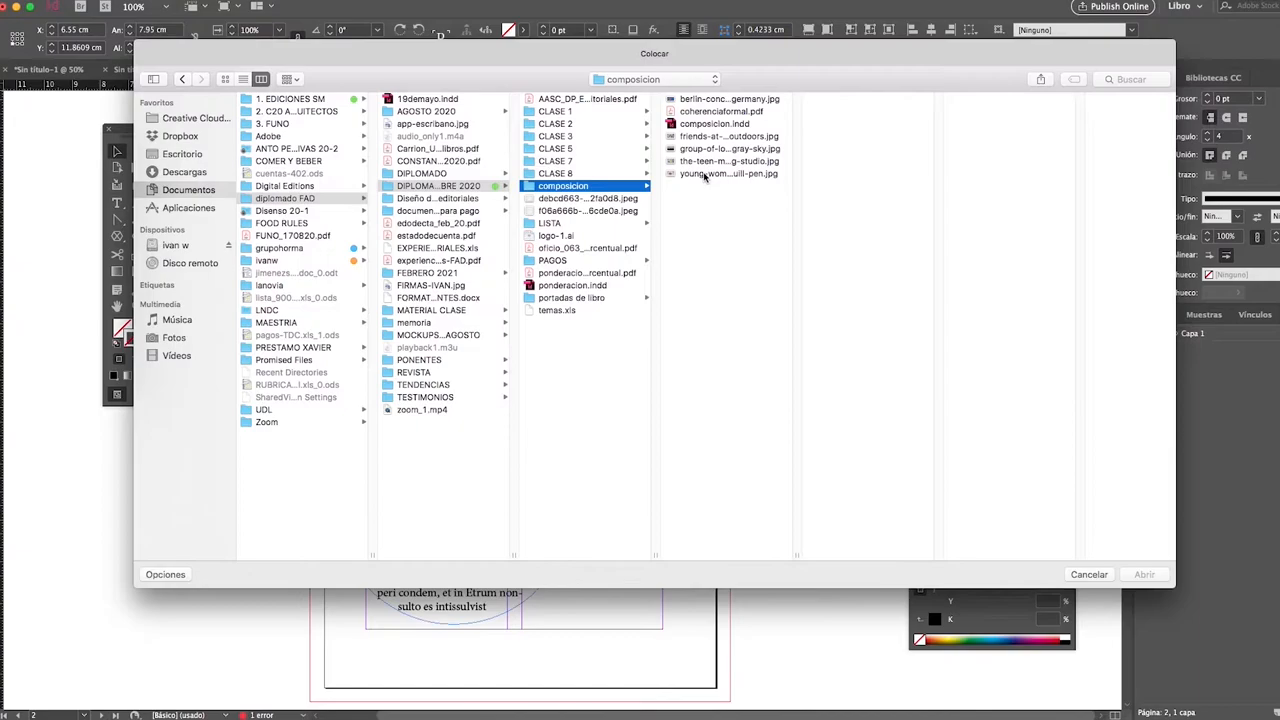
left_click(704, 162)
double_click(700, 163)
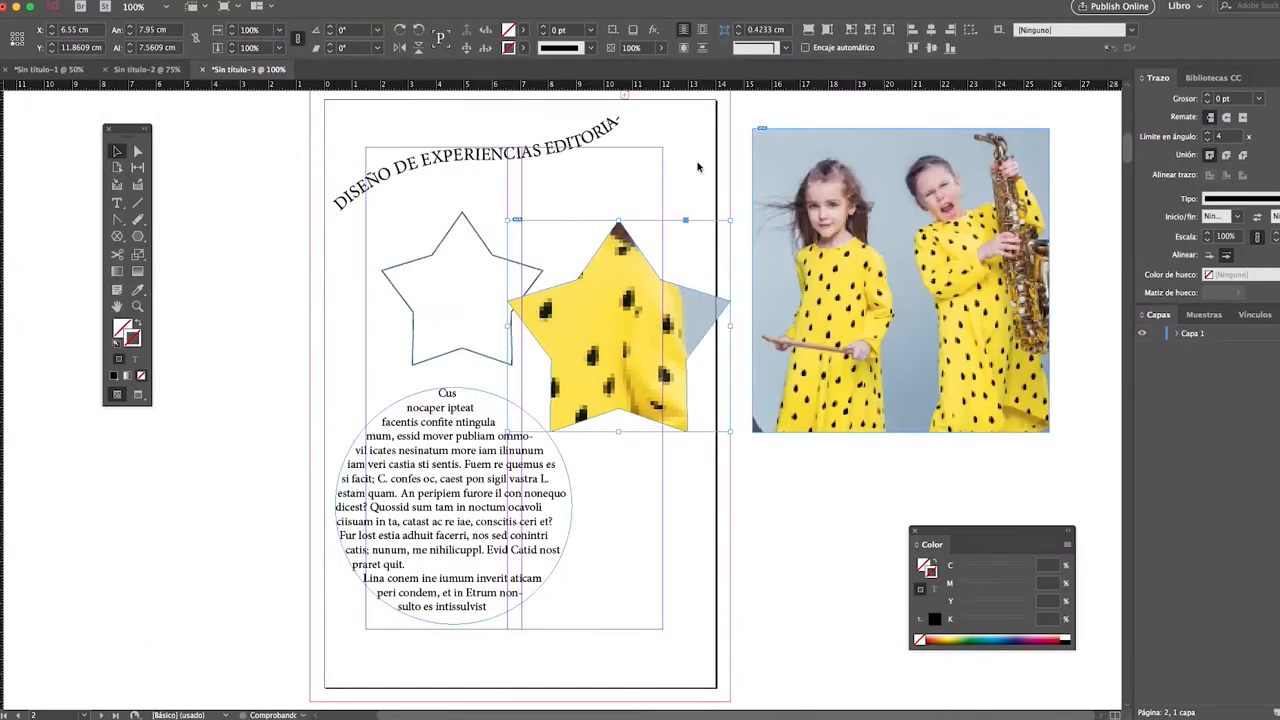
Move the image-filled star slightly down and left to about X 6.05, Y 12.19 cm and deselect it.
left_click(693, 264)
mouse_move(643, 300)
left_mouse_down()
mouse_move(643, 314)
mouse_move(632, 310)
left_mouse_up()
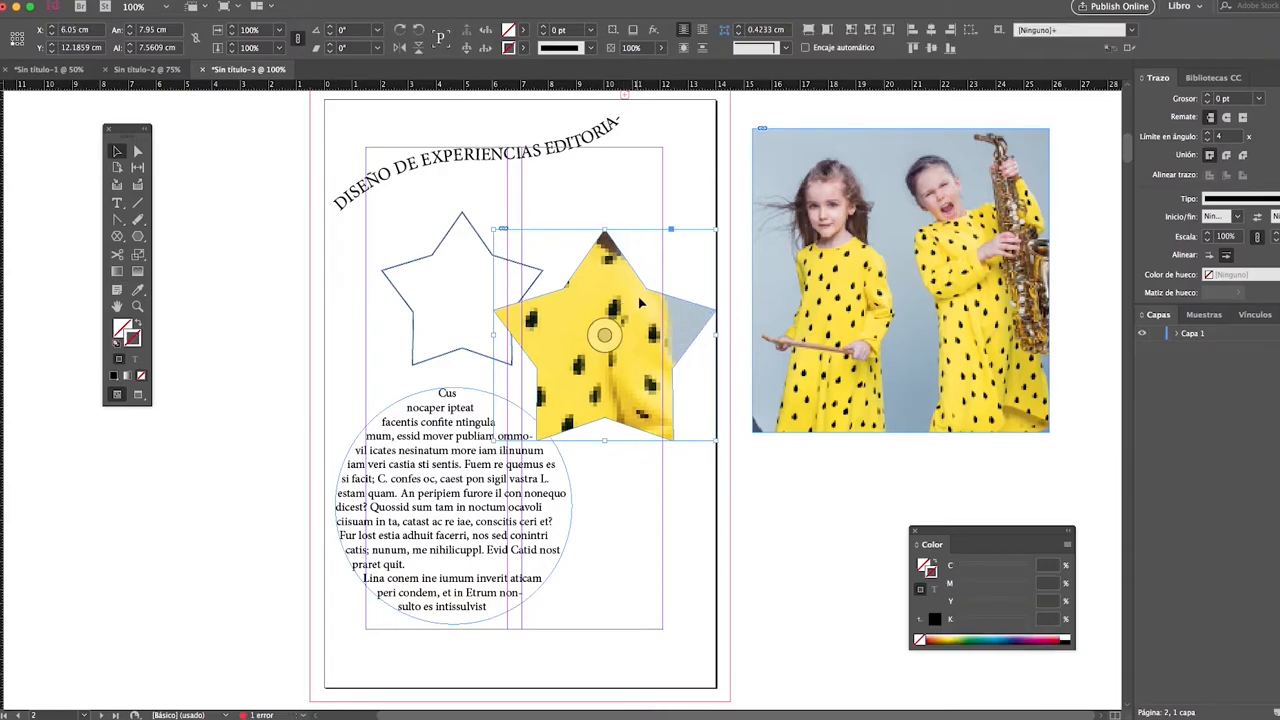
left_click(278, 242)
Select the image inside the star frame and reduce its horizontal and vertical scale to 38%.
left_click(138, 151)
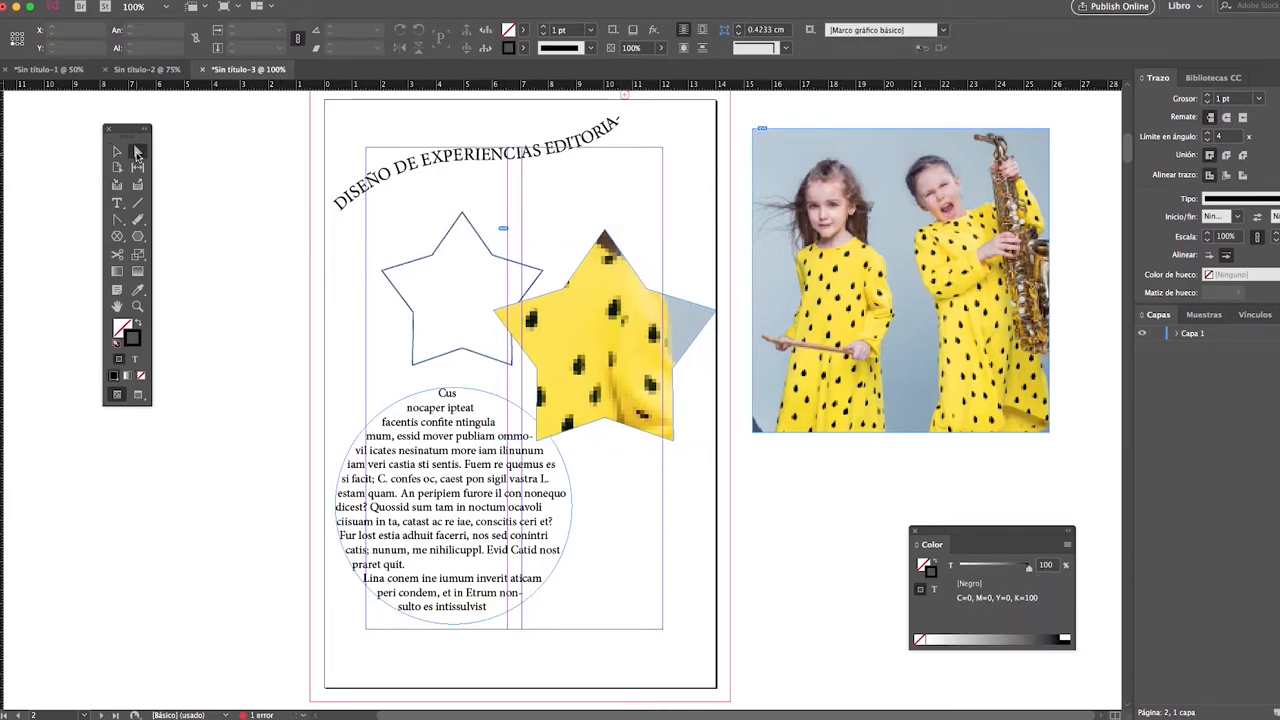
left_click(606, 328)
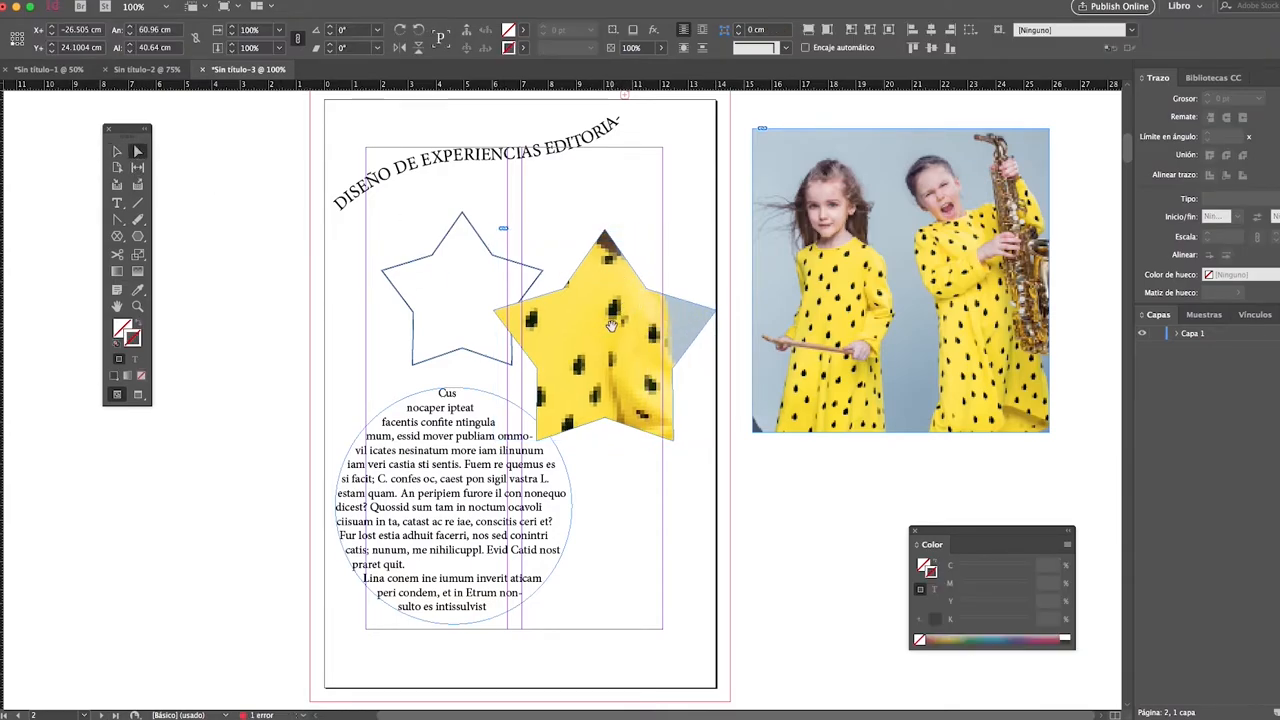
left_click(232, 35)
left_click(232, 35)
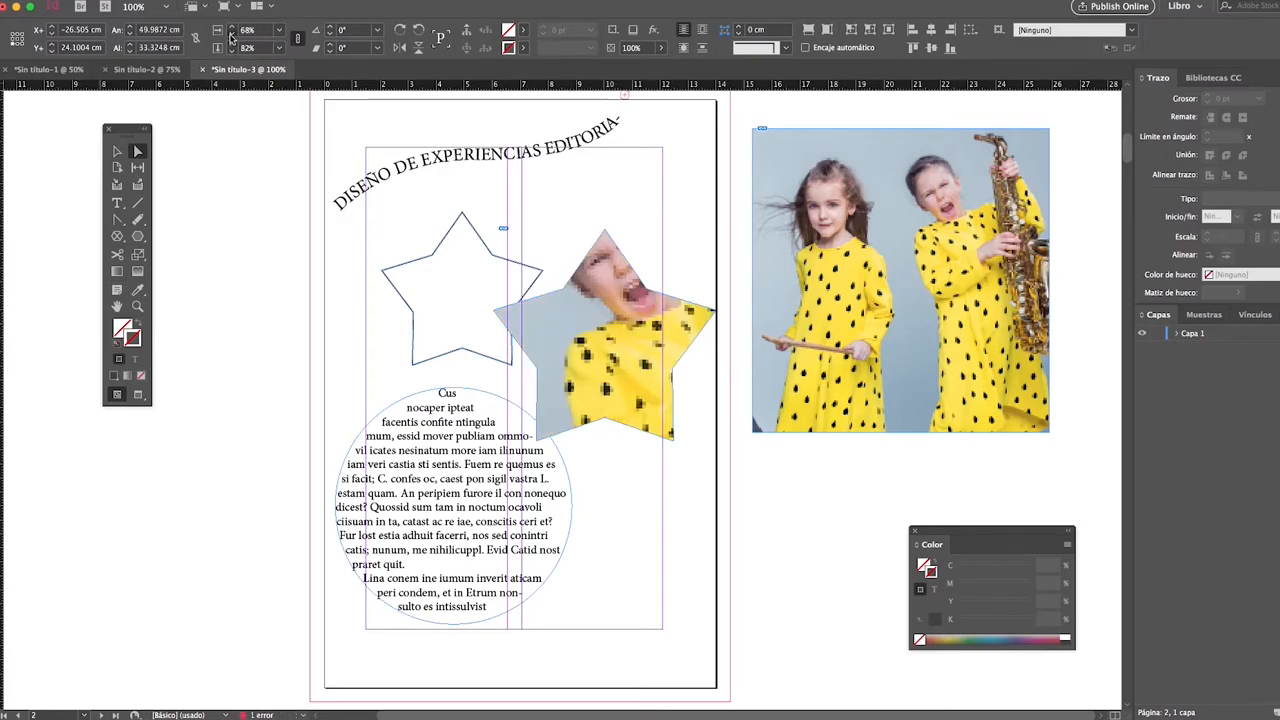
left_click(232, 37)
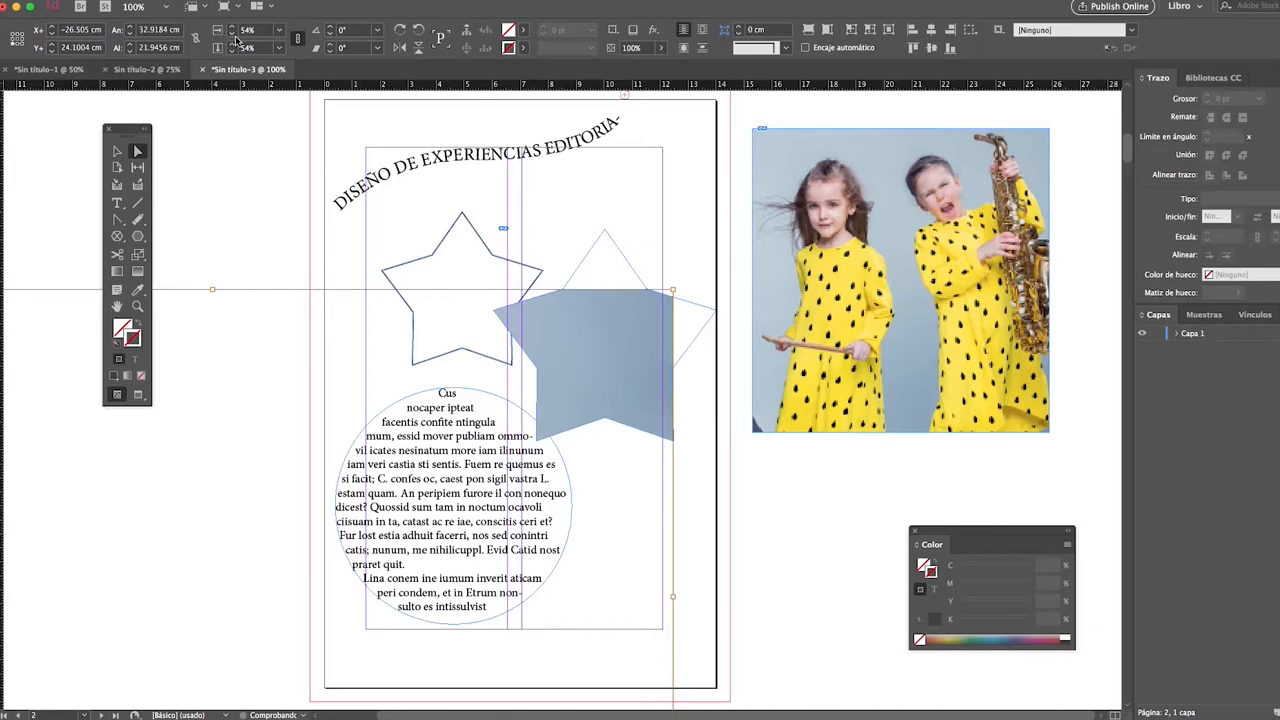
left_click(233, 37)
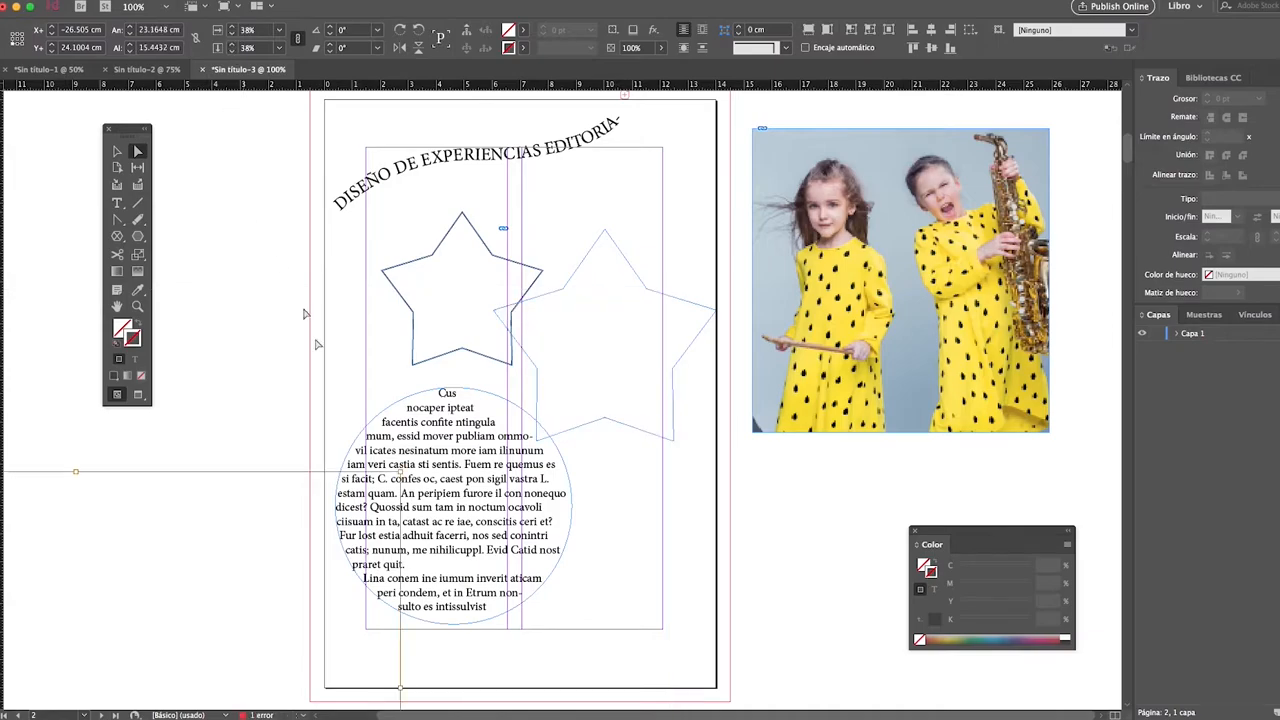
Reposition the photo inside the large star frame so that the girl fills the star.
left_click_drag(220, 526, 731, 275)
left_click_drag(642, 375, 593, 336)
left_click(243, 395)
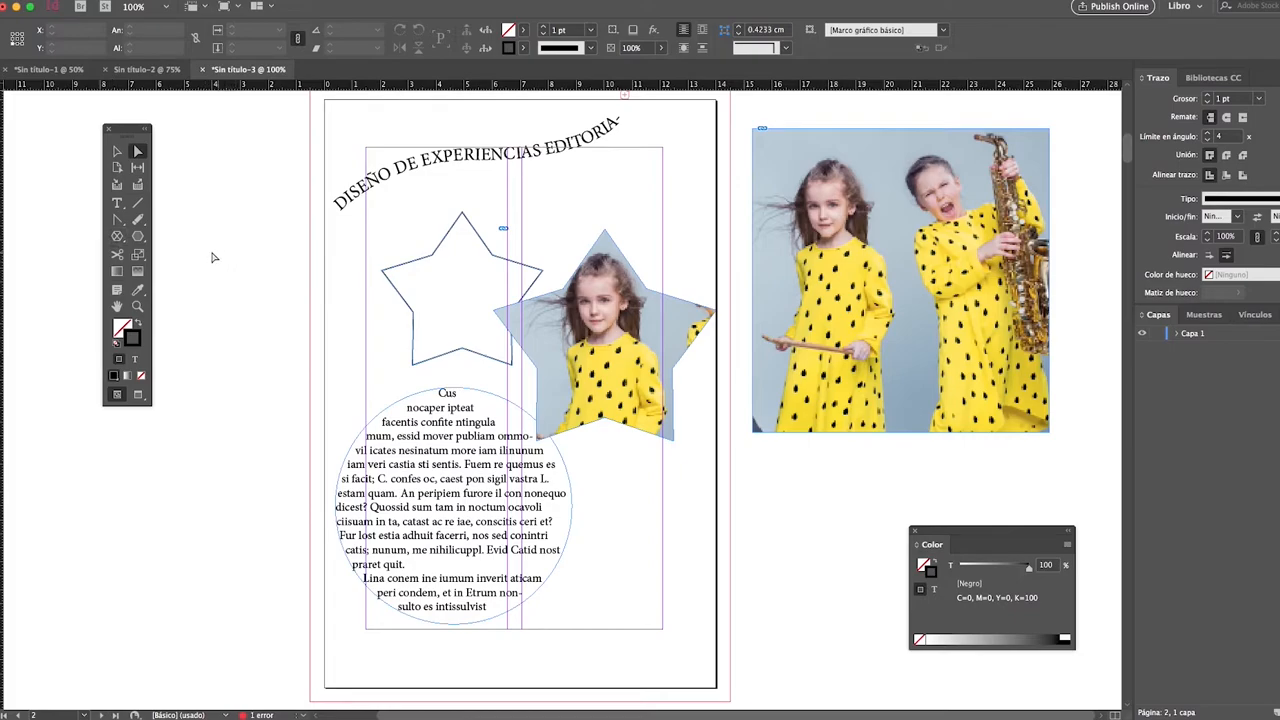
Move the photo star and the outlined star down to clear the space below the curved title.
key("v")
left_click_drag(578, 289, 599, 356)
left_click_drag(514, 265, 396, 390)
Draw a horizontal line about 12.4 cm long below the curved title and set its stroke weight to 6 pt.
left_click(138, 203)
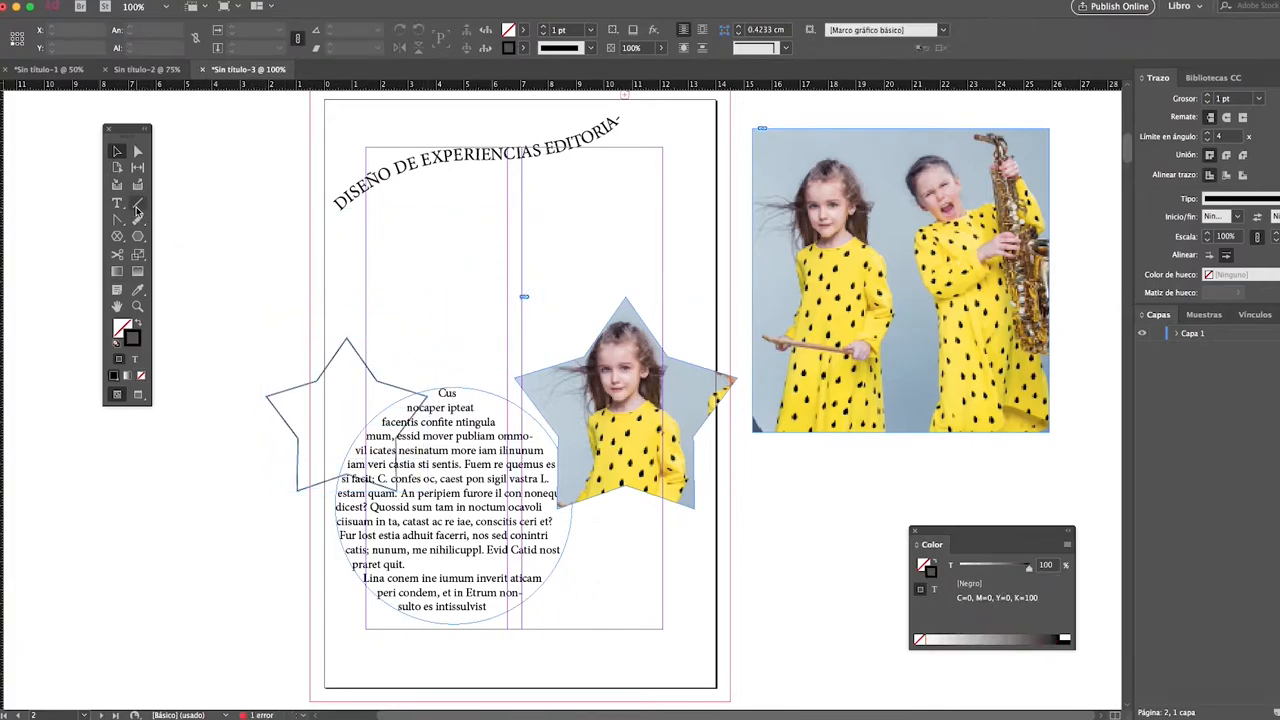
left_click_drag(347, 257, 695, 257)
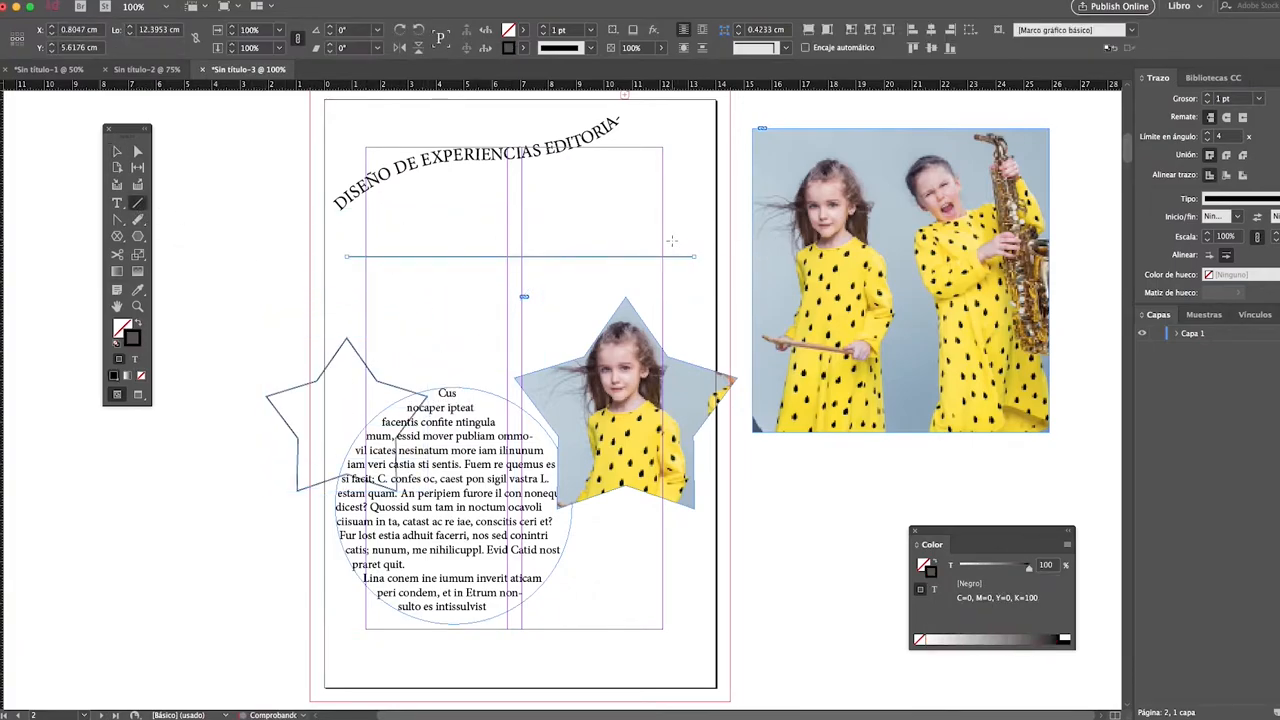
left_click(525, 31)
left_click(525, 31)
left_click(543, 27)
left_click(543, 27)
left_click(543, 27)
left_click(543, 27)
left_click(543, 27)
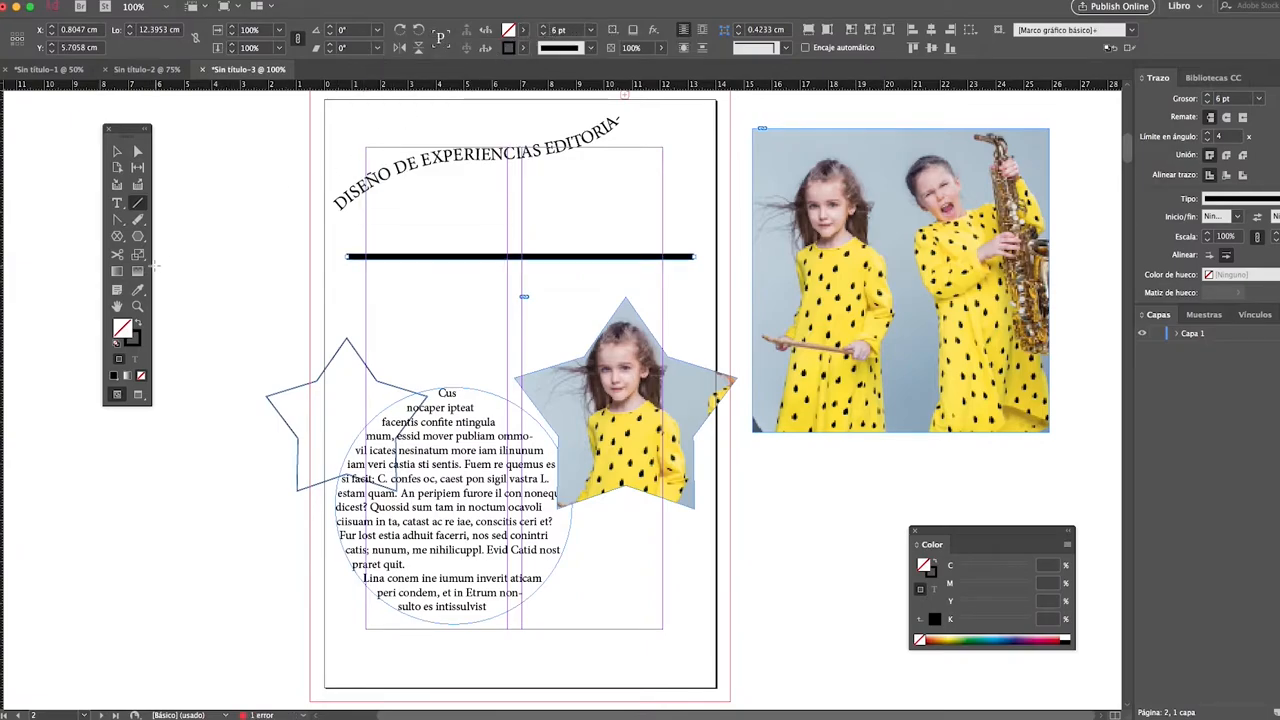
Cut the thick line near its middle with the Scissors tool, shift its second half sideways to leave a gap, and preview the page.
left_click(117, 254)
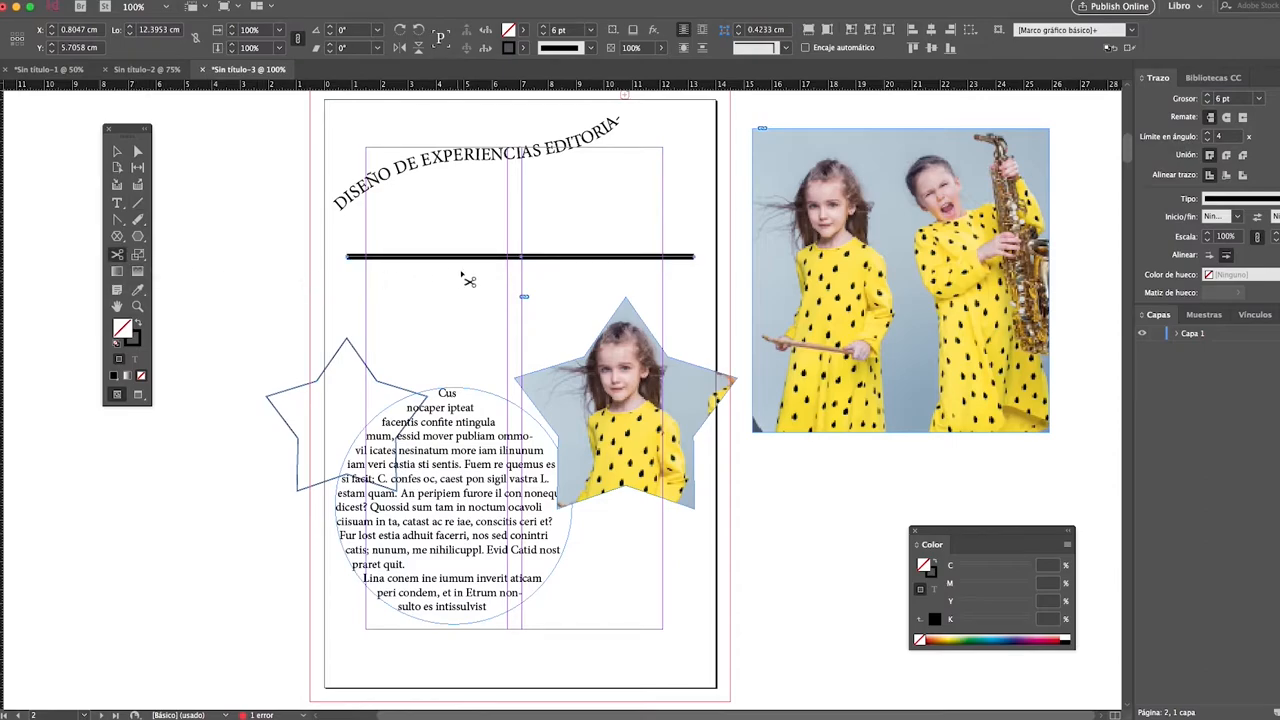
left_click(521, 257)
left_click(115, 152)
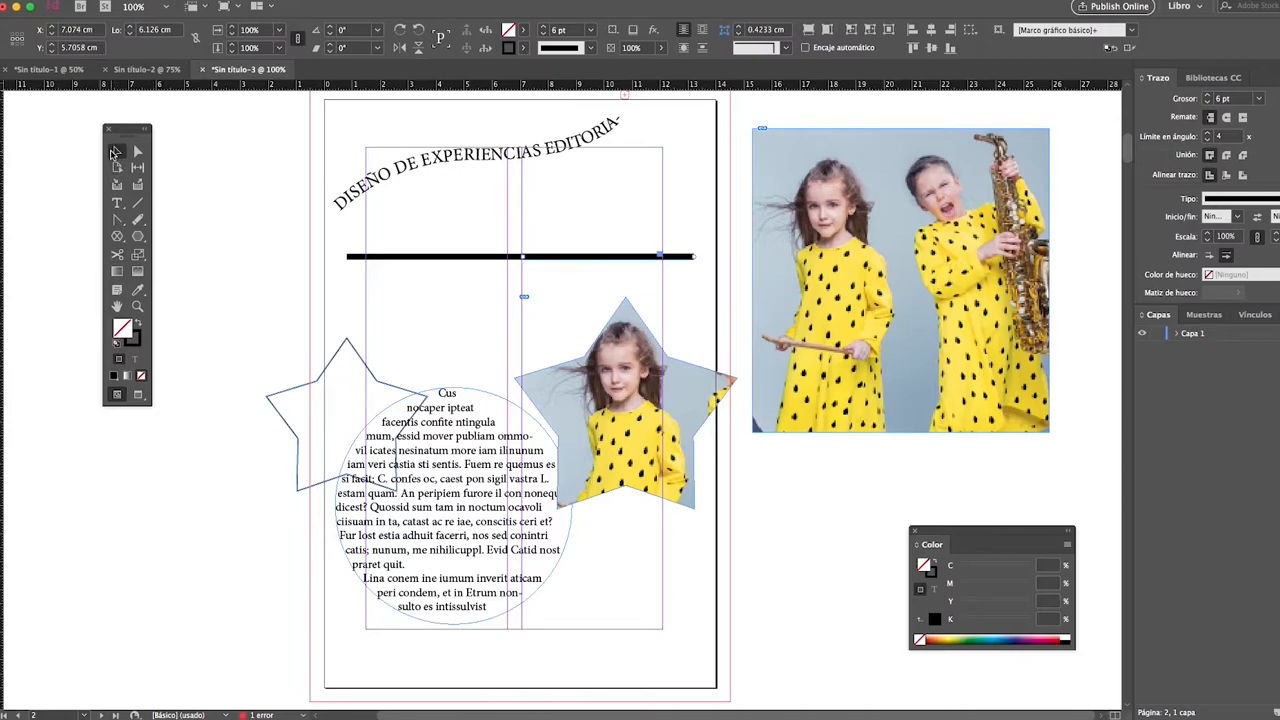
left_click_drag(546, 264, 568, 264)
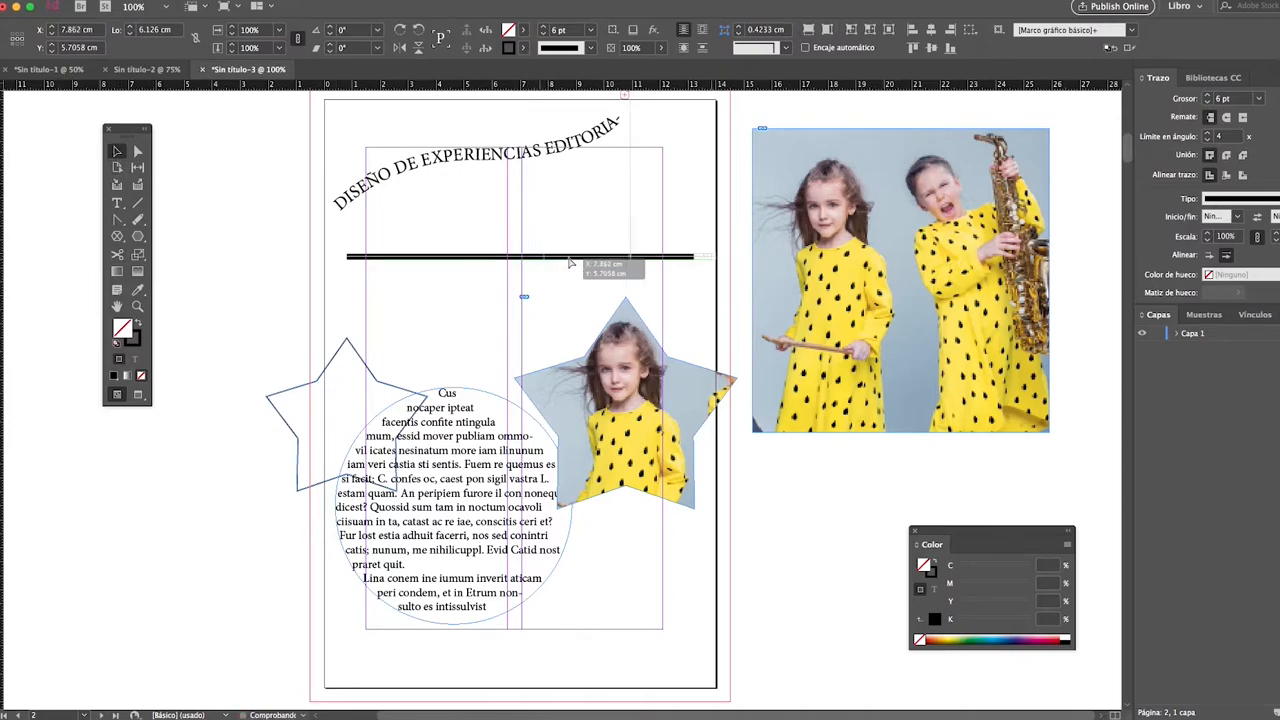
left_click(598, 230)
key("w")
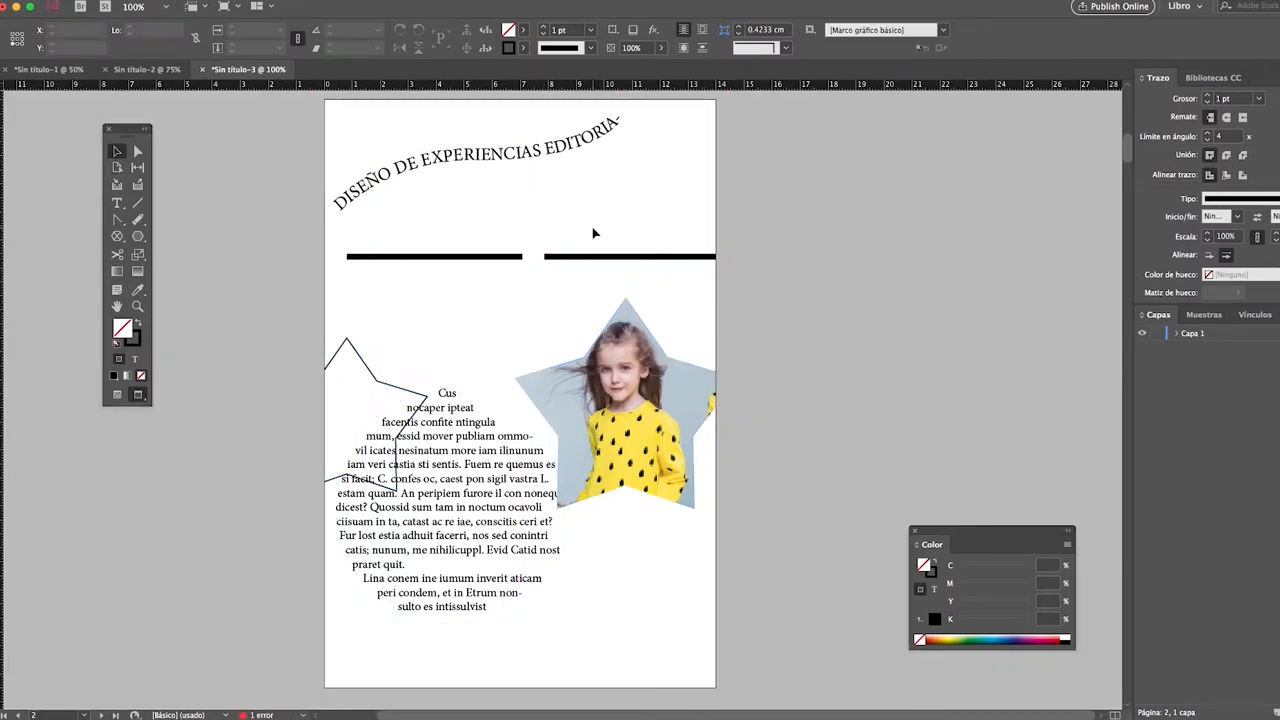
Return to the normal view and move the circular text frame and the outlined star apart.
key("w")
left_click_drag(460, 420, 618, 470)
left_click_drag(401, 393, 476, 355)
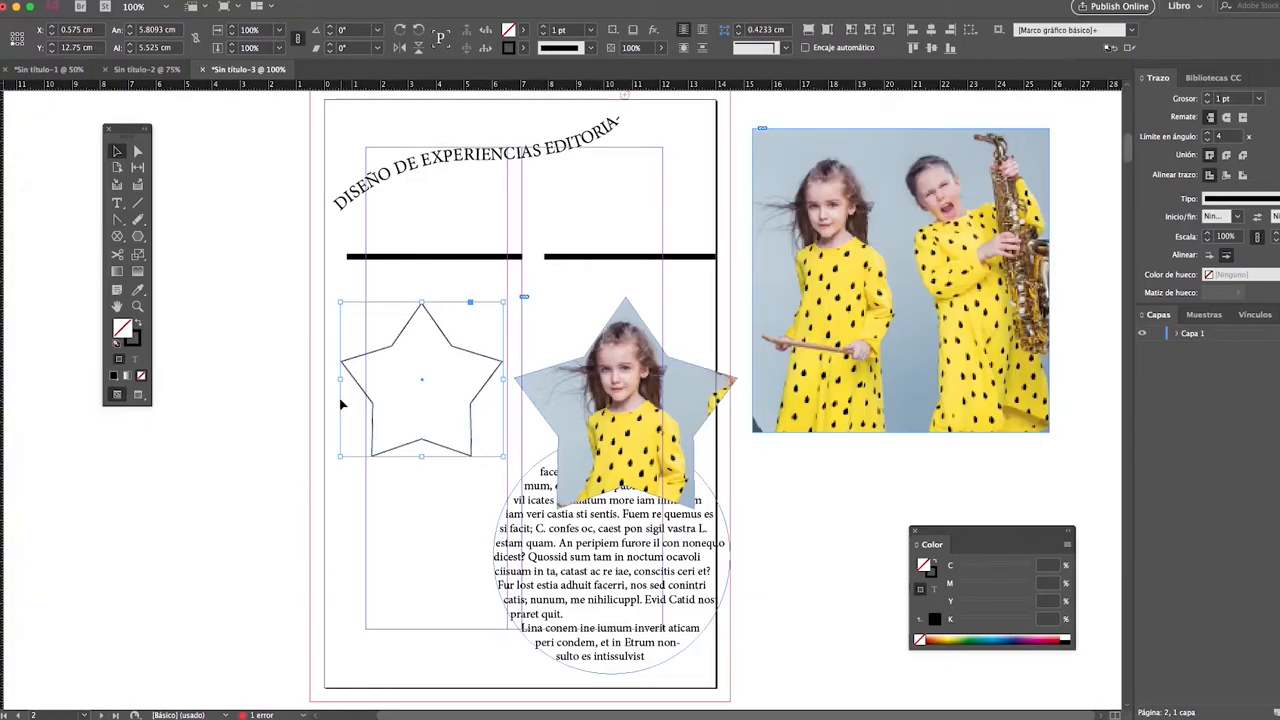
Cut the outlined star on its upper-right and lower-left edges with the Scissors tool and pull the lower piece away.
left_click_drag(257, 271, 660, 515)
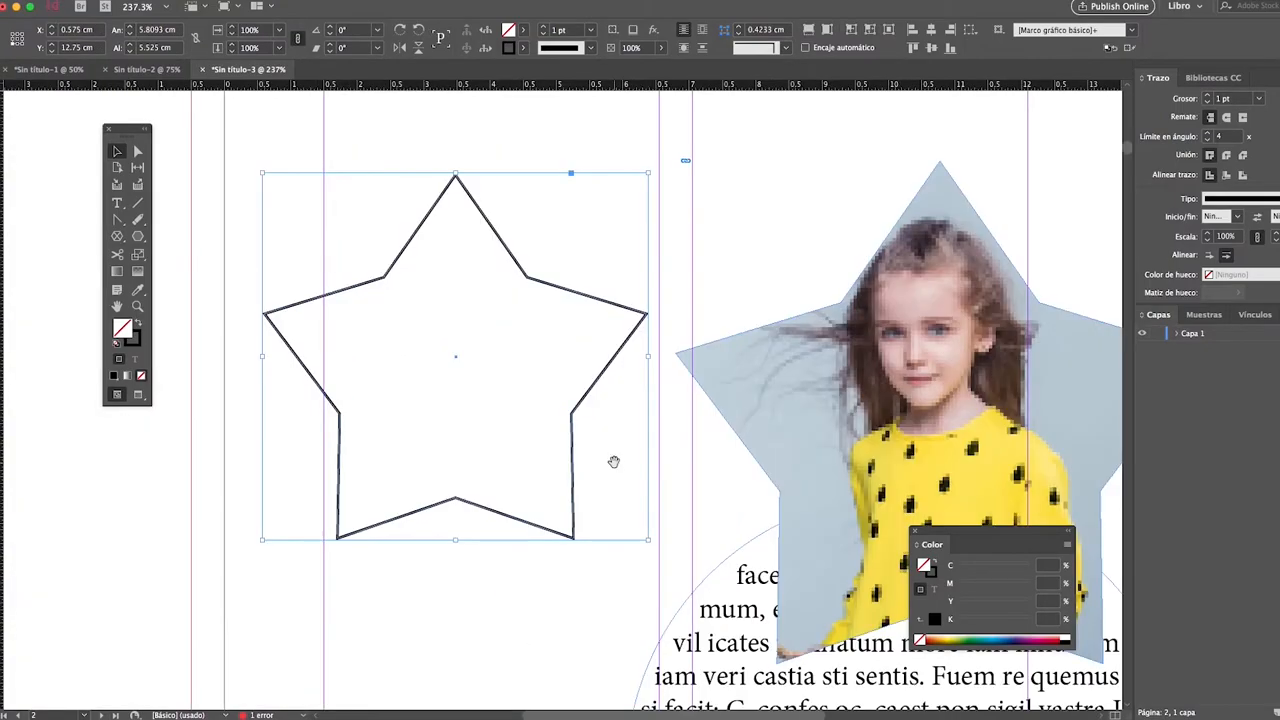
left_click(117, 254)
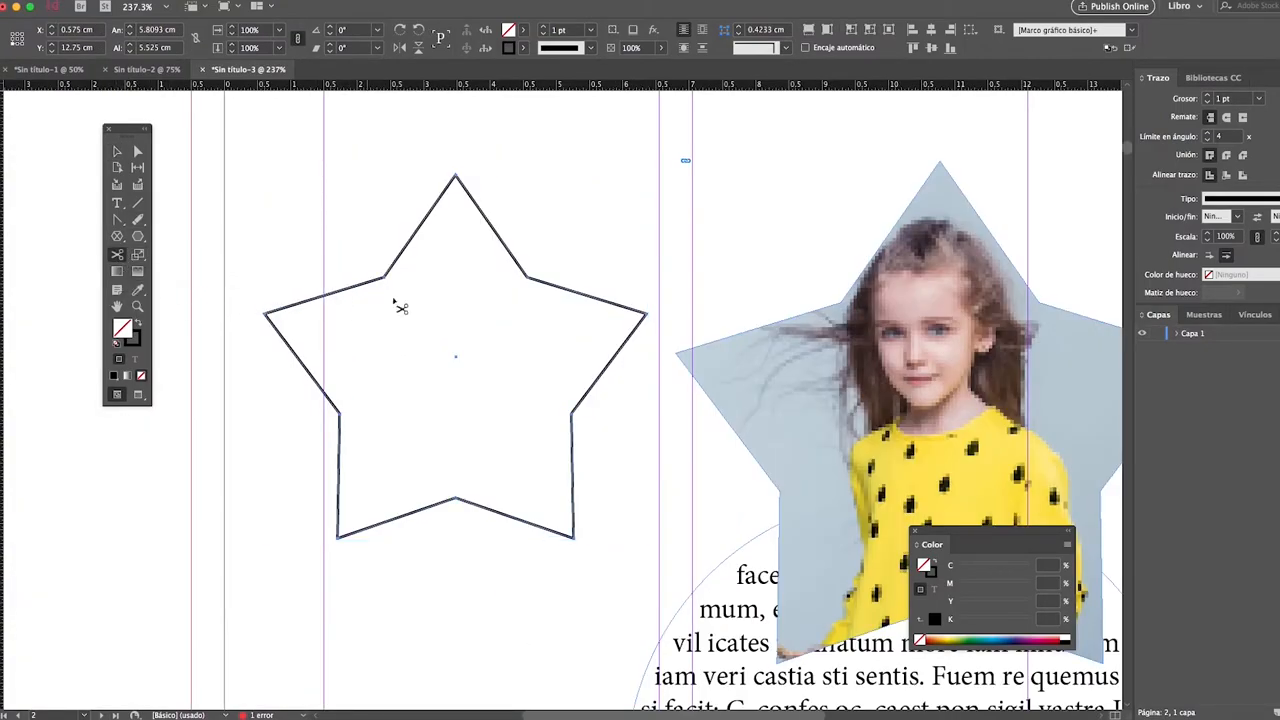
left_click(540, 283)
left_click(339, 437)
left_click(116, 150)
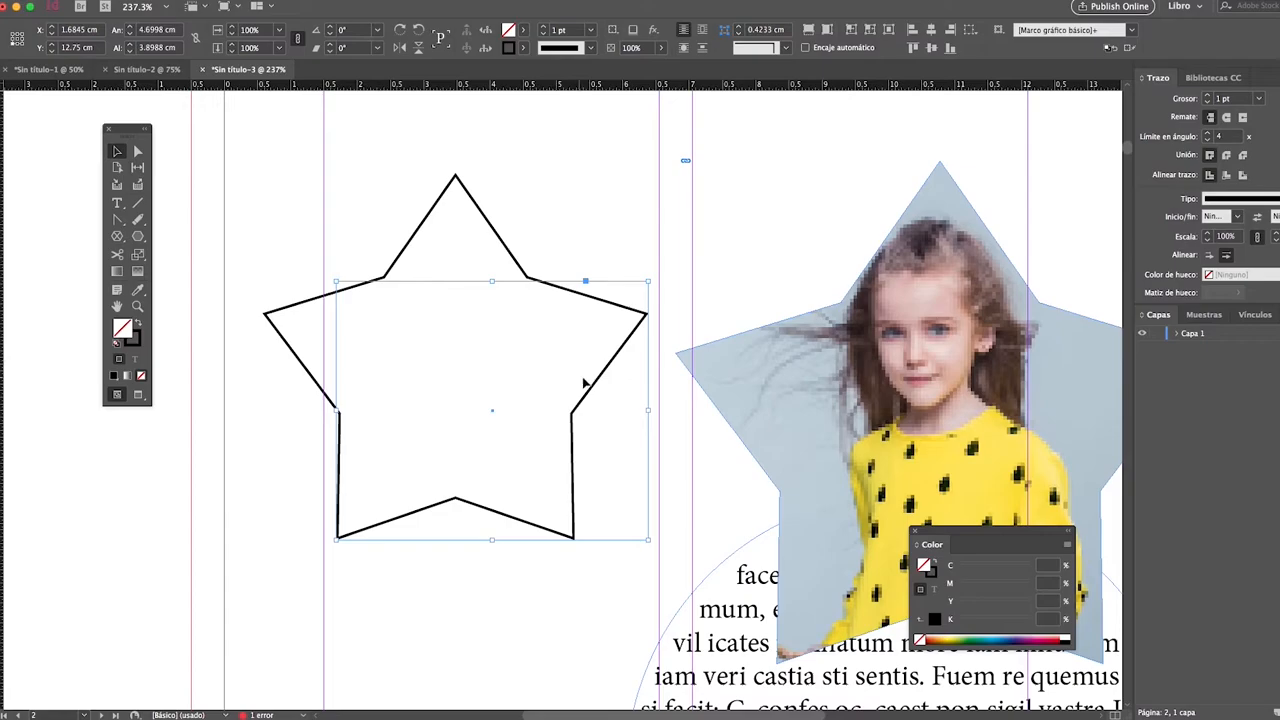
left_click_drag(597, 388, 618, 419)
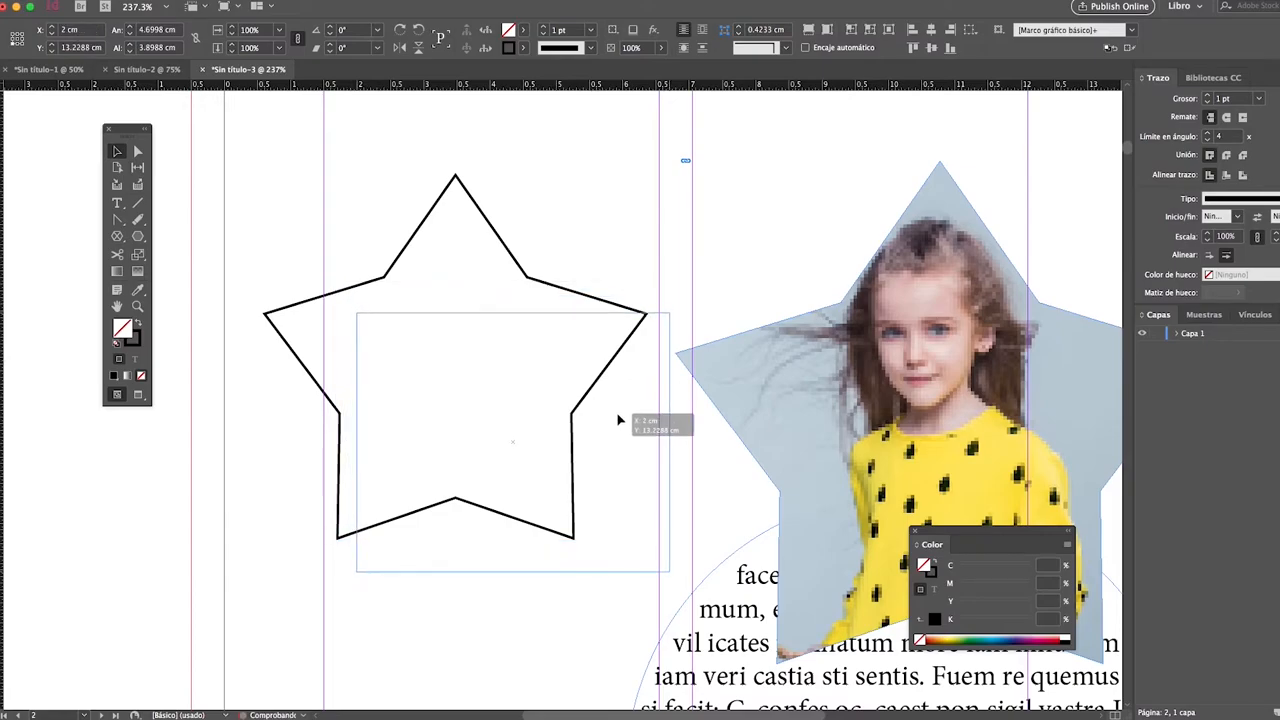
left_click(612, 239)
Split the photo star from its left tip to its right inner corner with the Scissors tool and move the upper piece up.
key("super+minus")
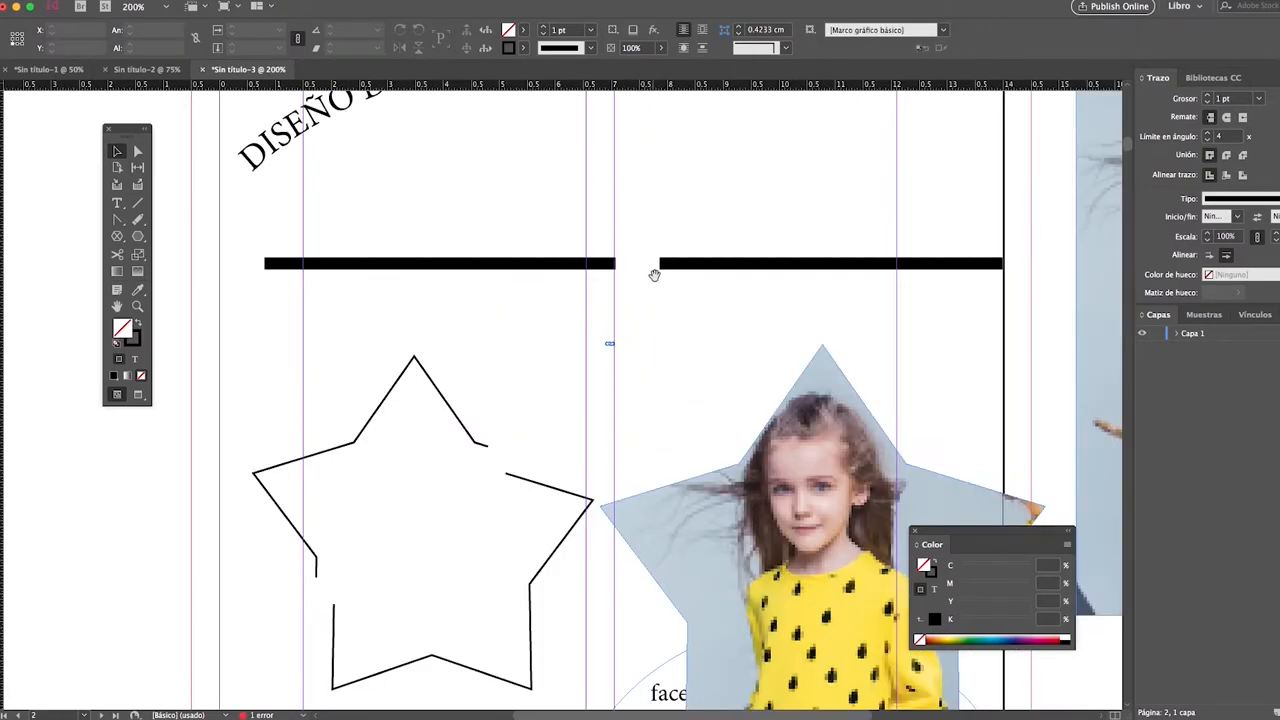
left_click_drag(654, 274, 359, 156)
left_click(505, 268)
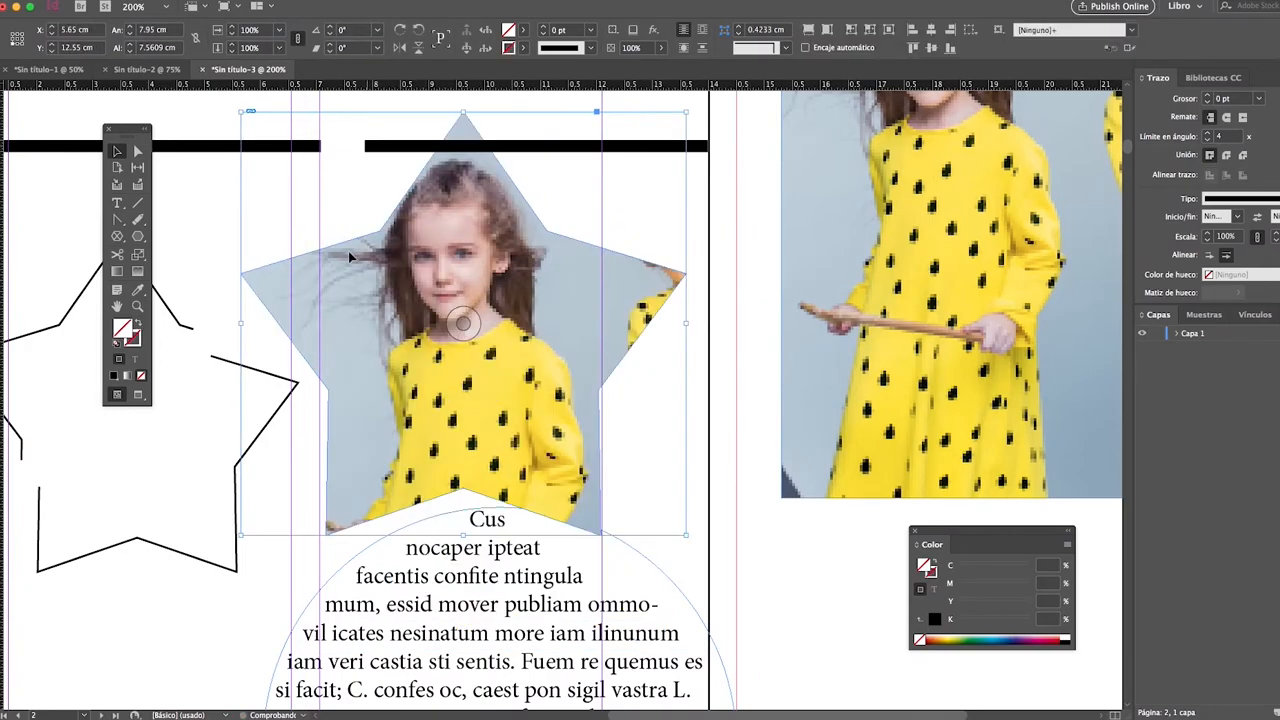
left_click(117, 255)
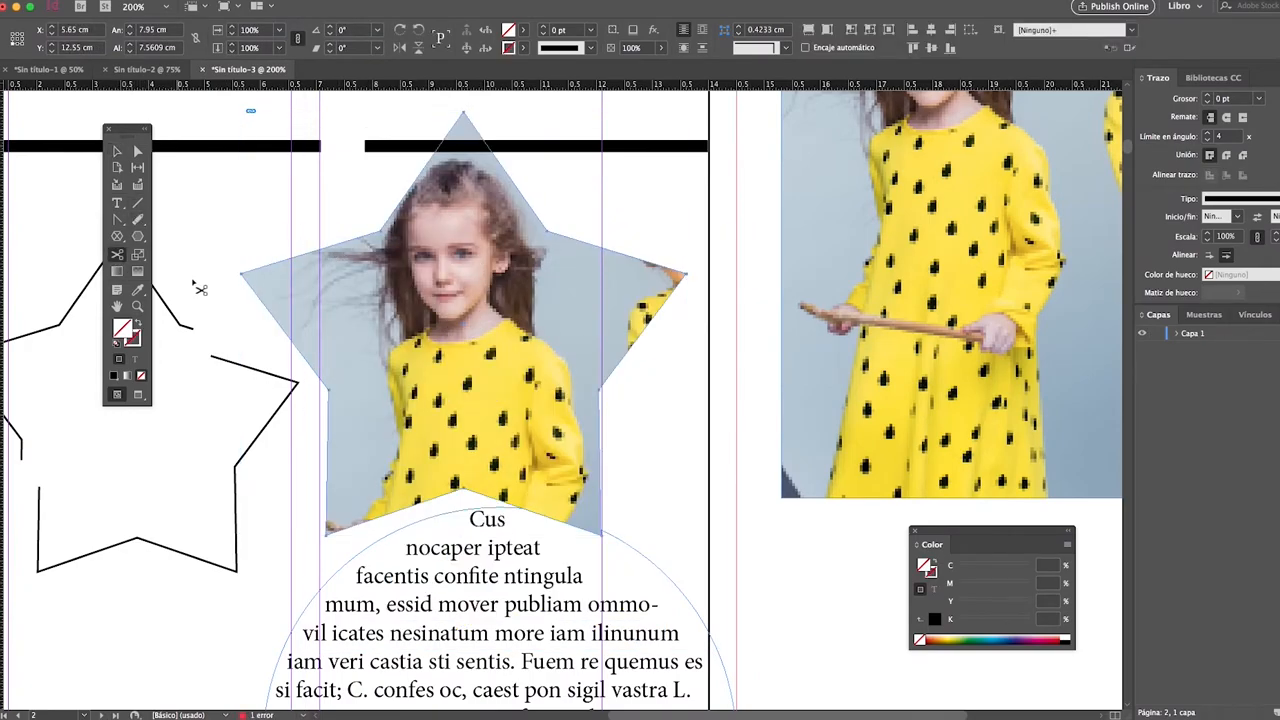
left_click(241, 272)
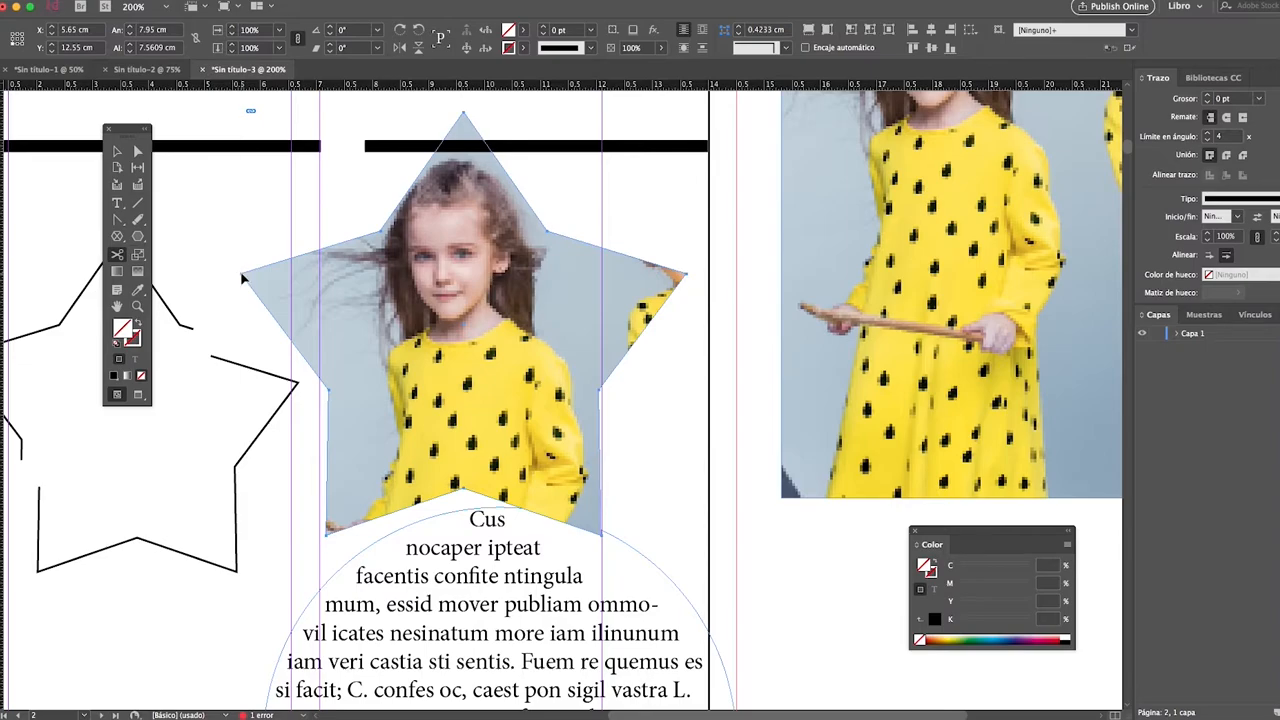
left_click(686, 271)
left_click(117, 155)
left_click_drag(465, 269, 479, 223)
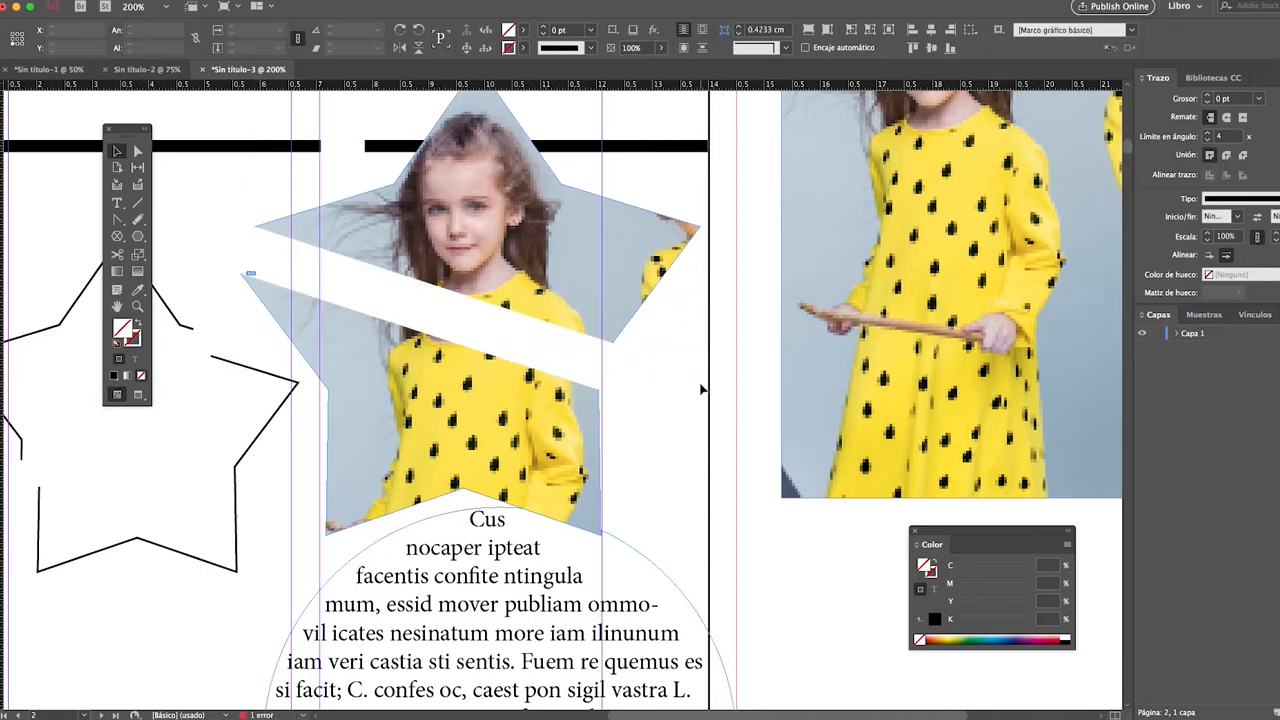
Delete the lines, the star pieces and the circular text frame, and move the rectangular photo onto the middle of the page.
left_click(566, 337, "alt+super")
left_click(523, 369, "alt+super")
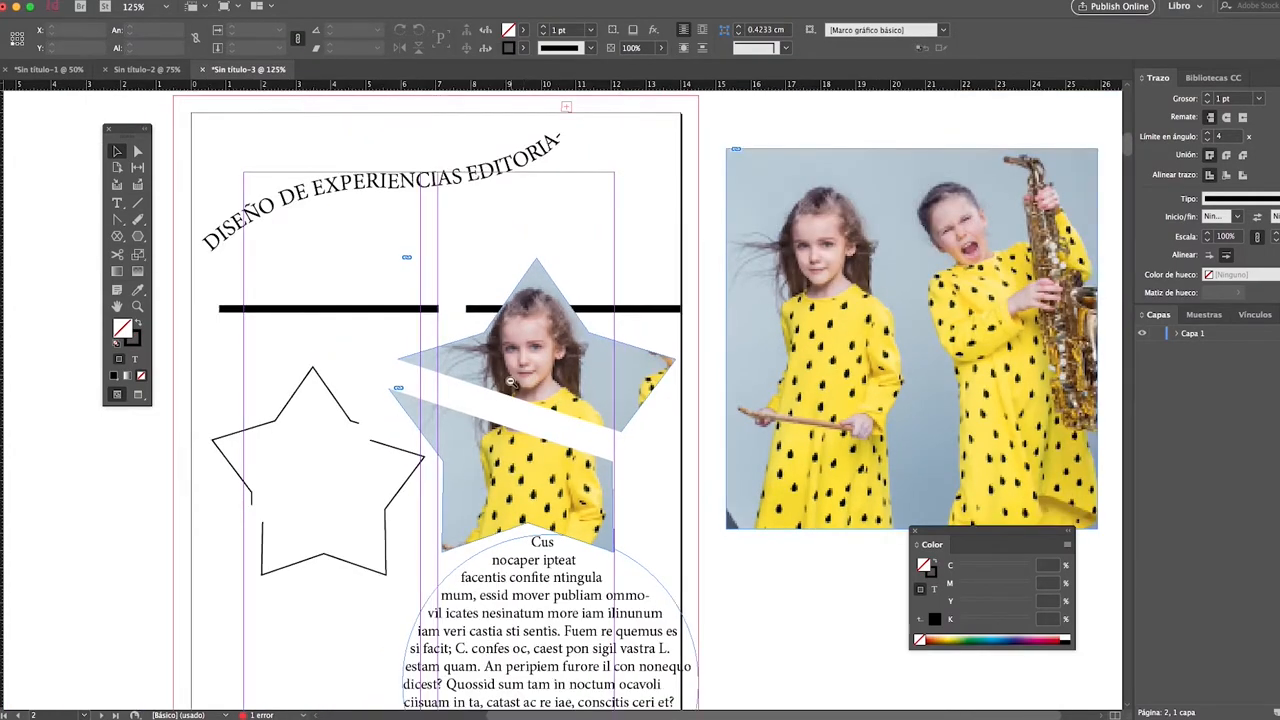
left_click(536, 406, "alt+super")
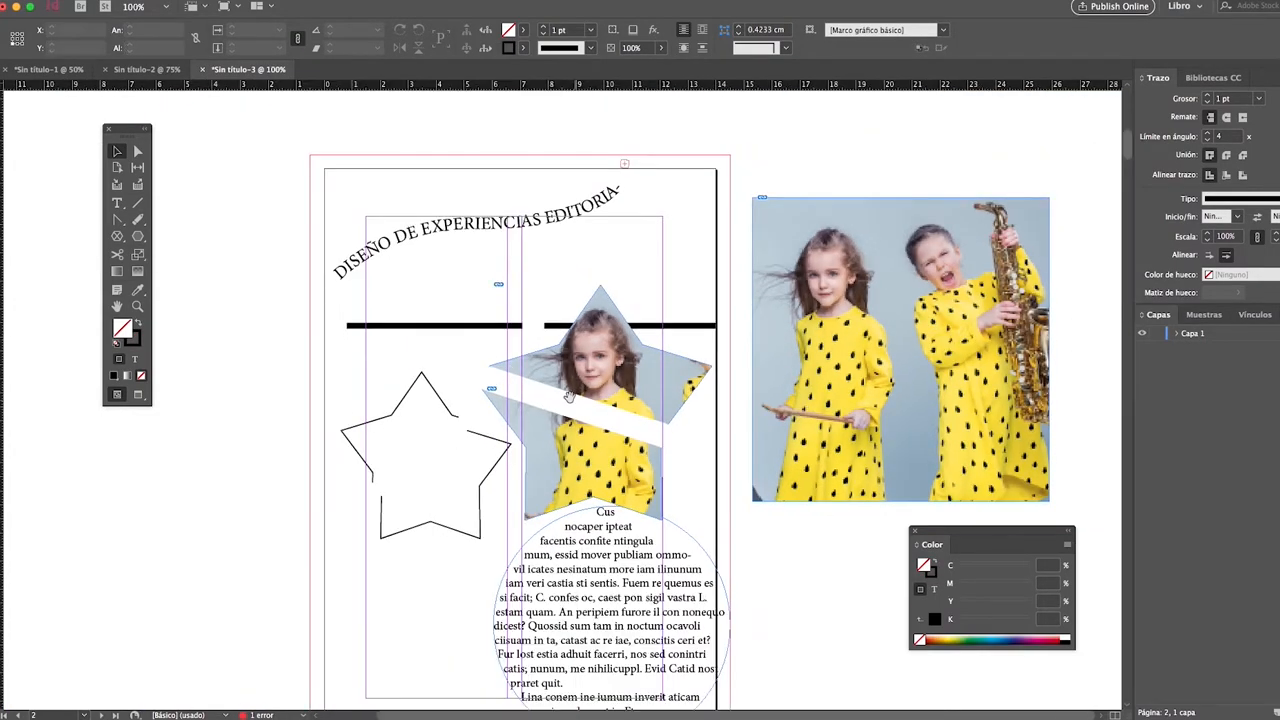
scroll(568, 398, "down", 3)
left_click_drag(286, 171, 831, 660)
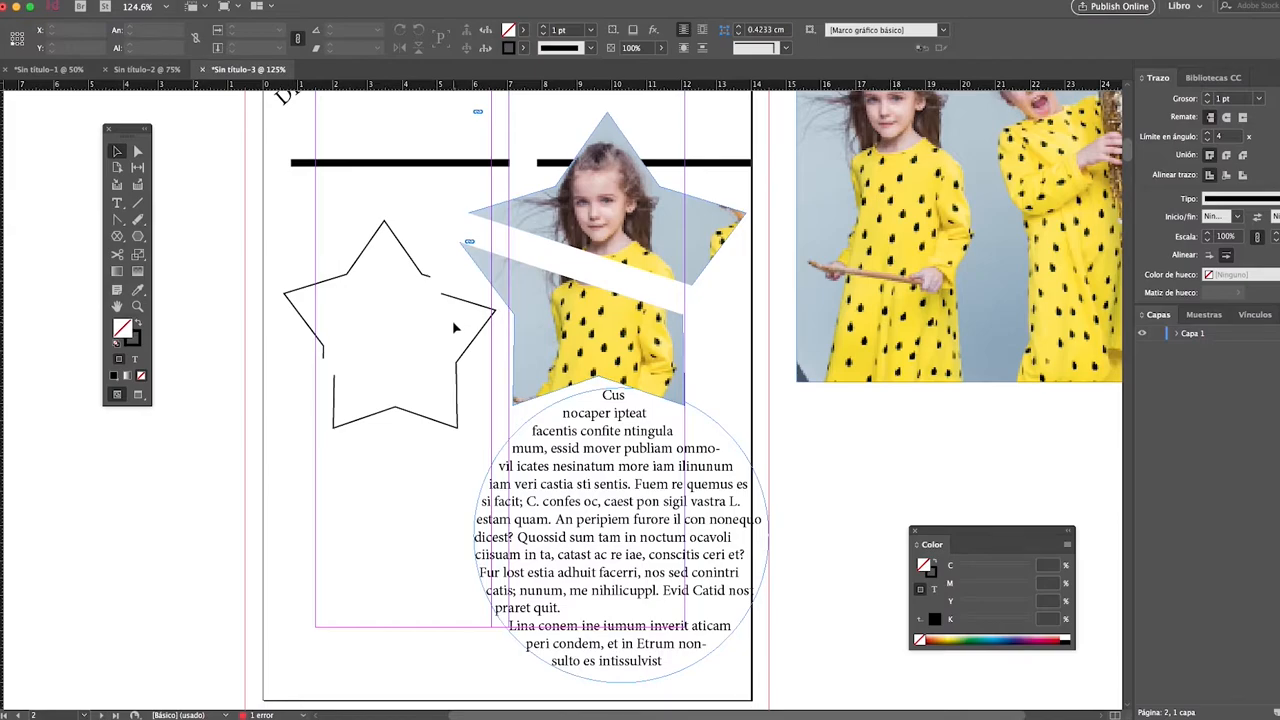
left_click(138, 255)
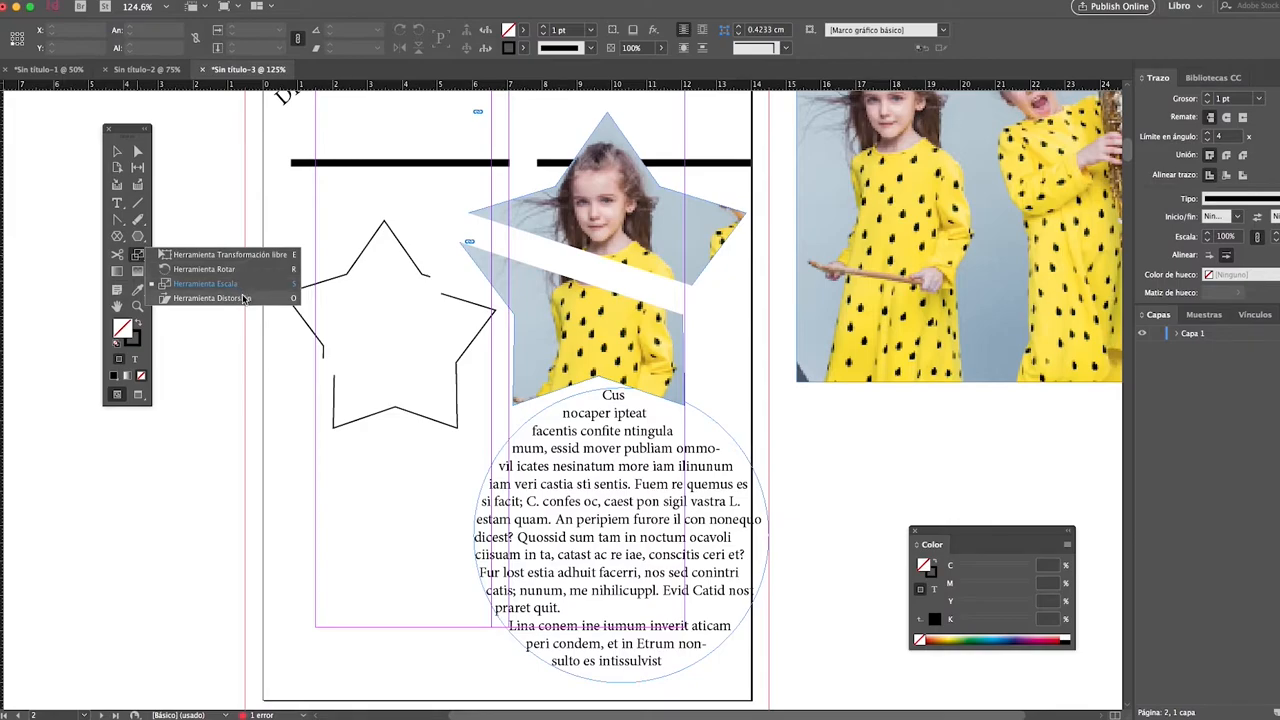
left_click(229, 298)
left_click(117, 152)
left_click_drag(281, 151, 722, 514)
key("Delete")
left_click_drag(890, 288, 434, 448)
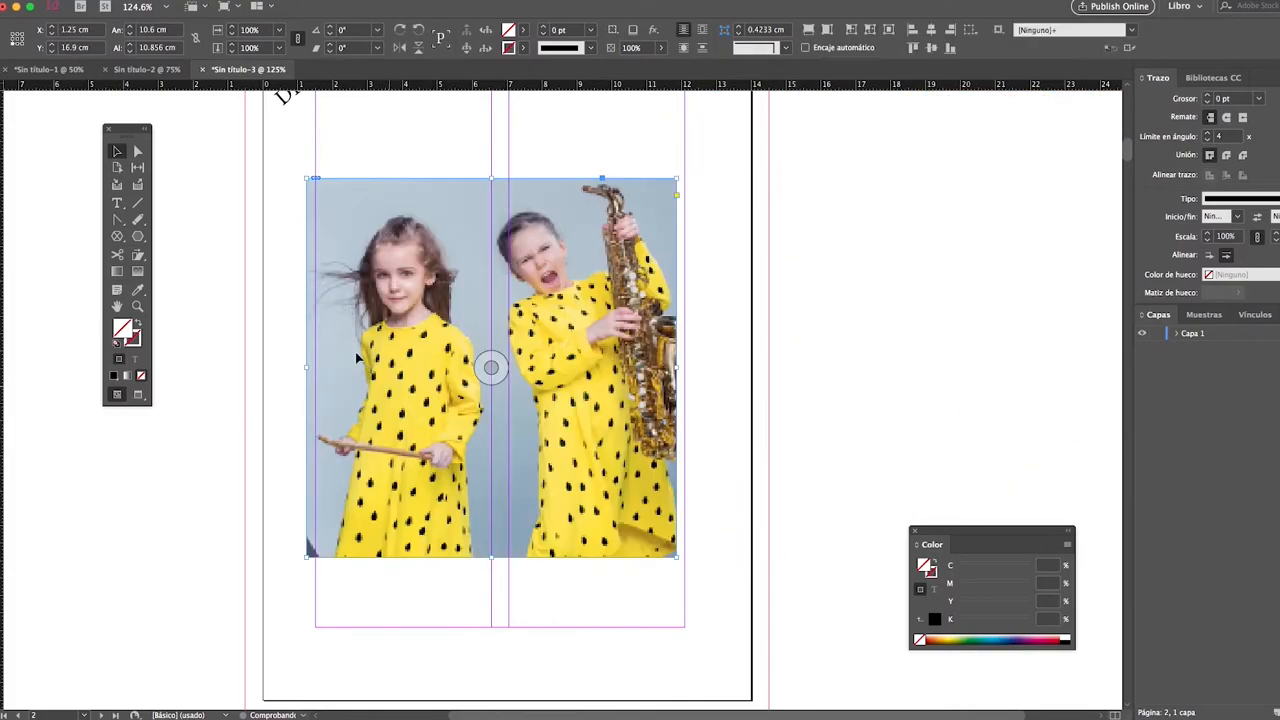
Try scaling the photo non-proportionally to about 7.9 × 6.8 cm with the Scale tool, and revert it.
left_click(144, 262)
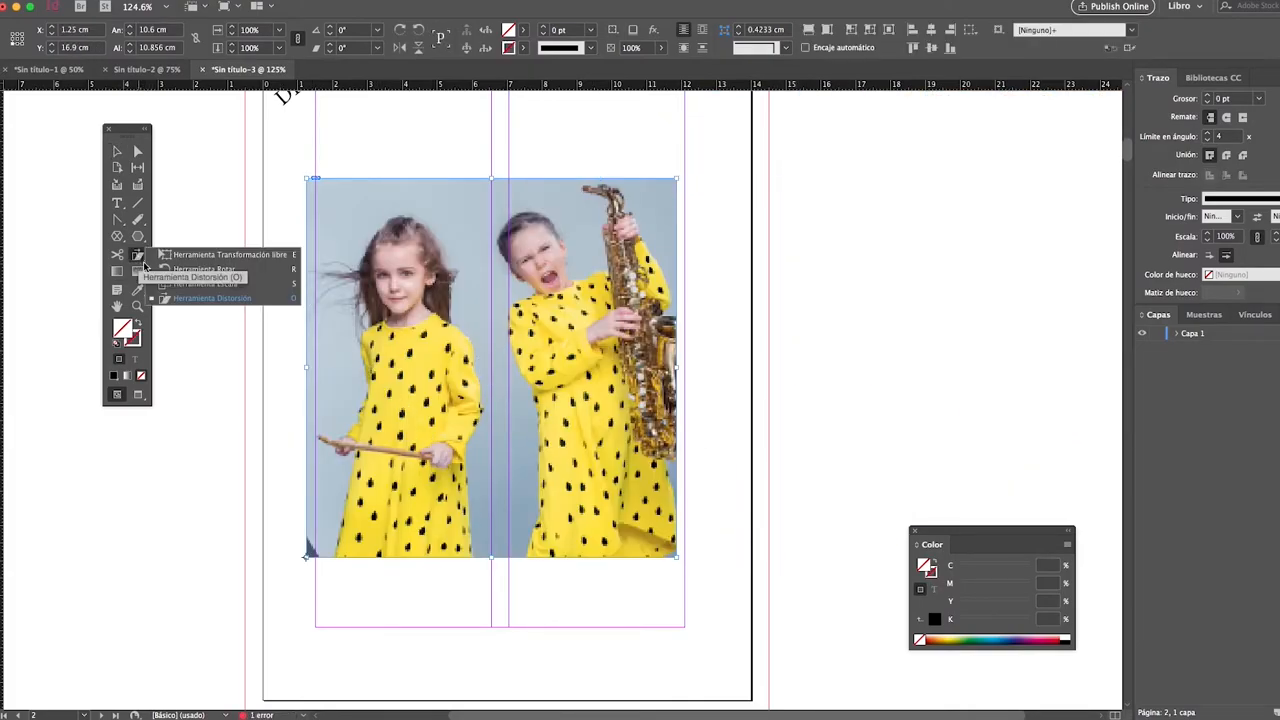
left_click(198, 286)
left_click_drag(655, 188, 740, 180)
key("ctrl+z")
key("ctrl+z")
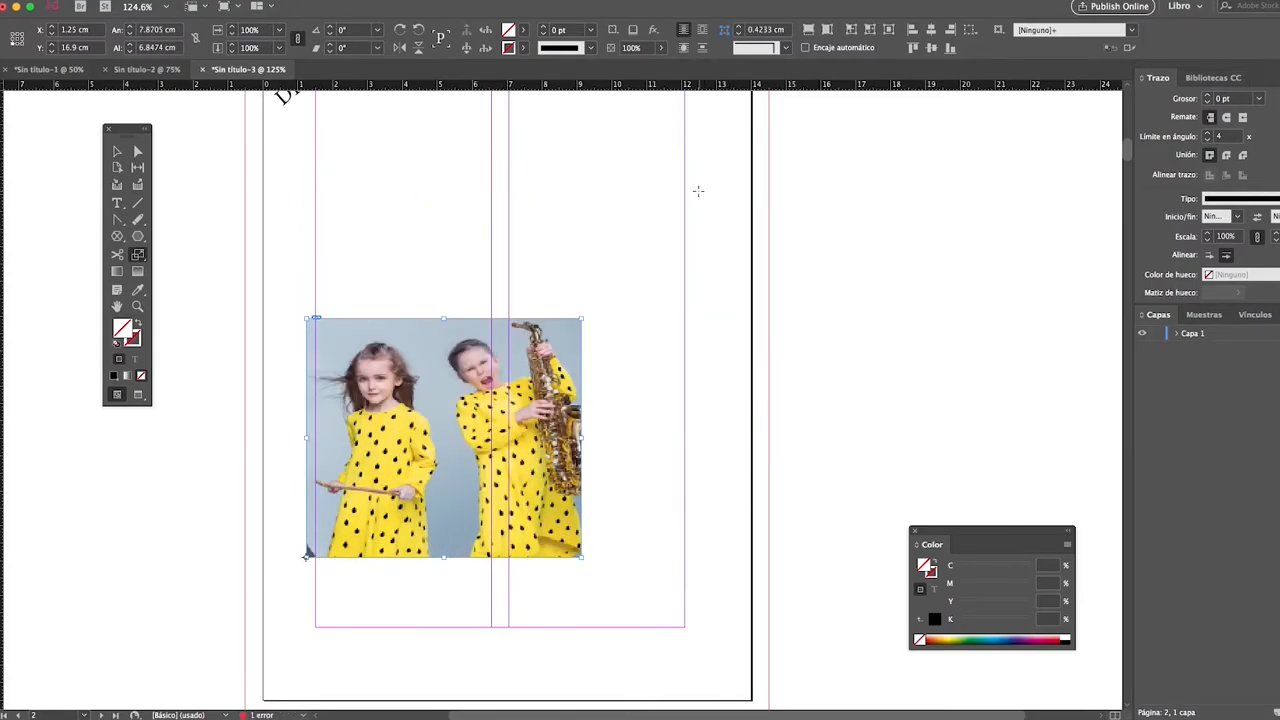
key("ctrl+shift+z")
key("ctrl+shift+z")
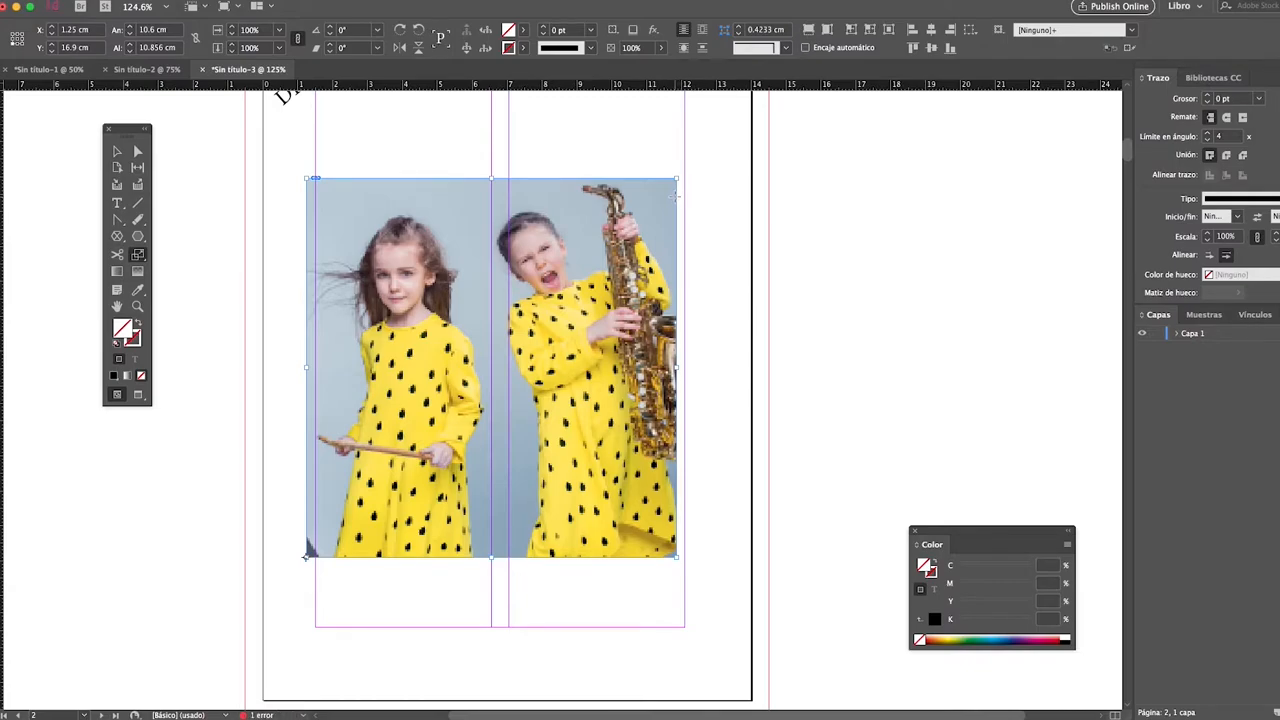
Scale the photo proportionally to about 11.2 × 11.5 cm with the Scale tool.
left_click_drag(685, 176, 377, 372)
key("super+z")
key("super+z")
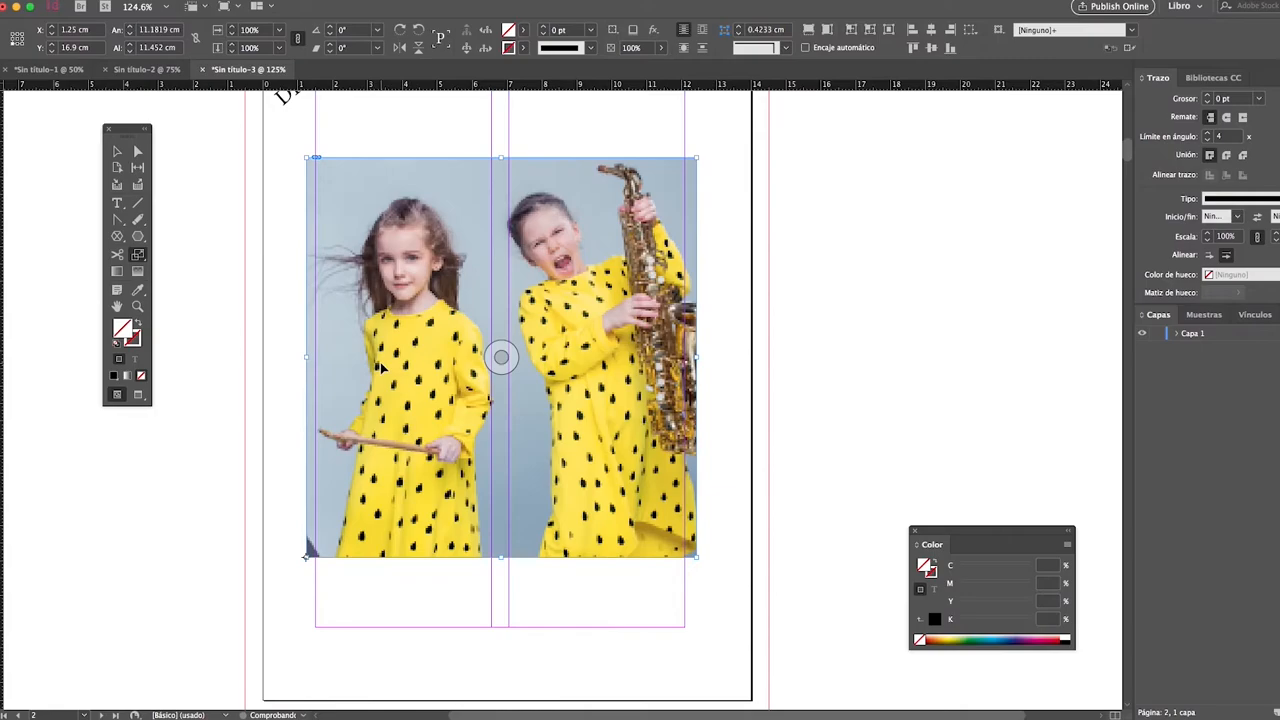
Try stretching and squashing the photo from its corner and sides with the Free Transform tool.
left_click(138, 257)
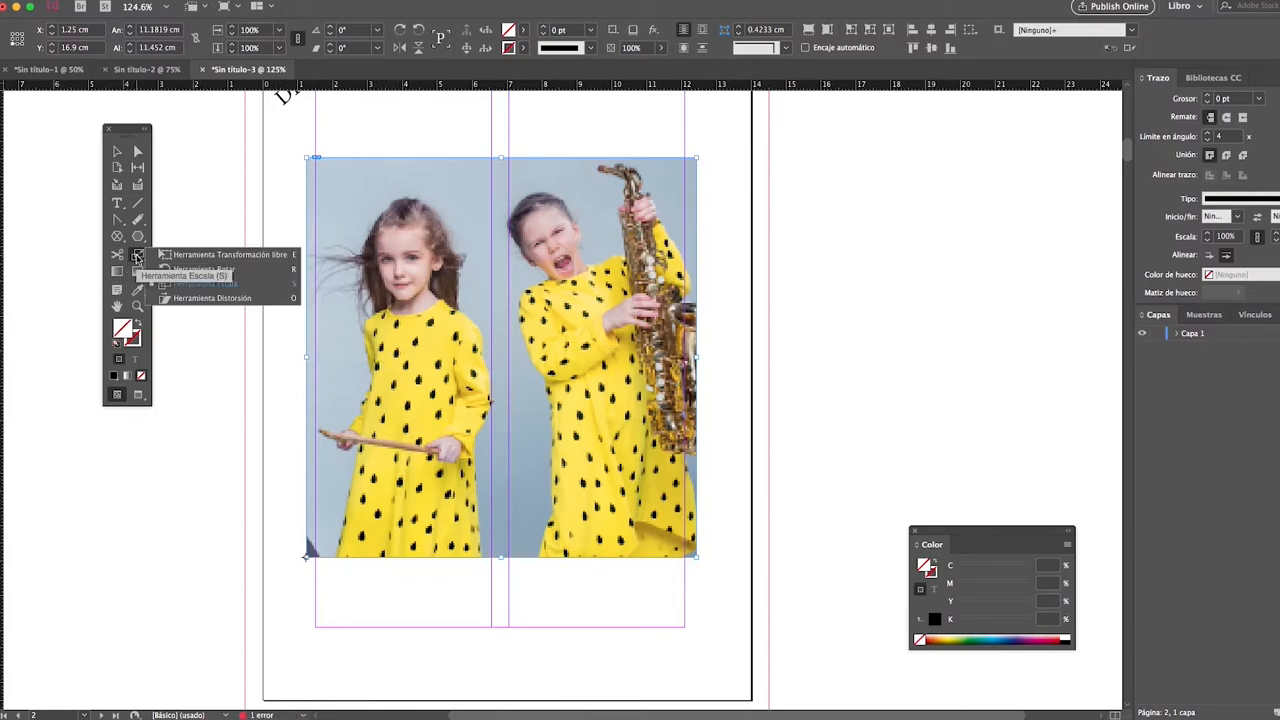
left_click(190, 257)
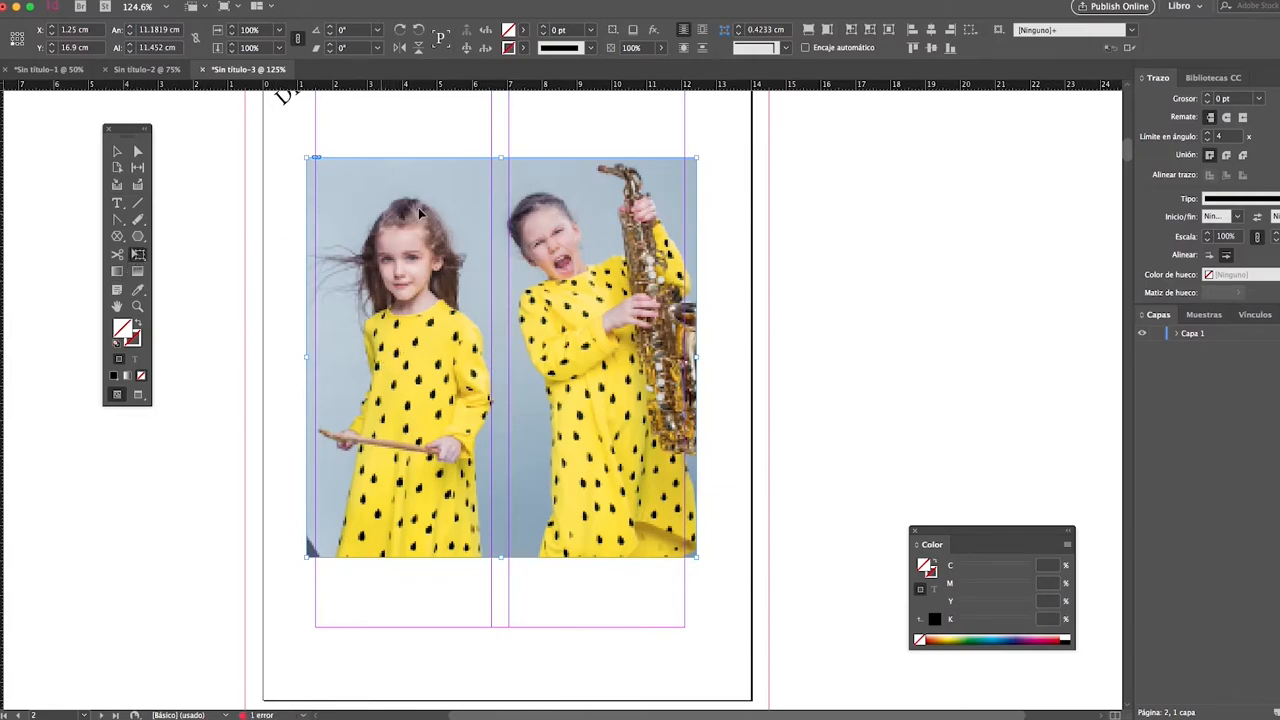
left_click_drag(695, 157, 723, 291)
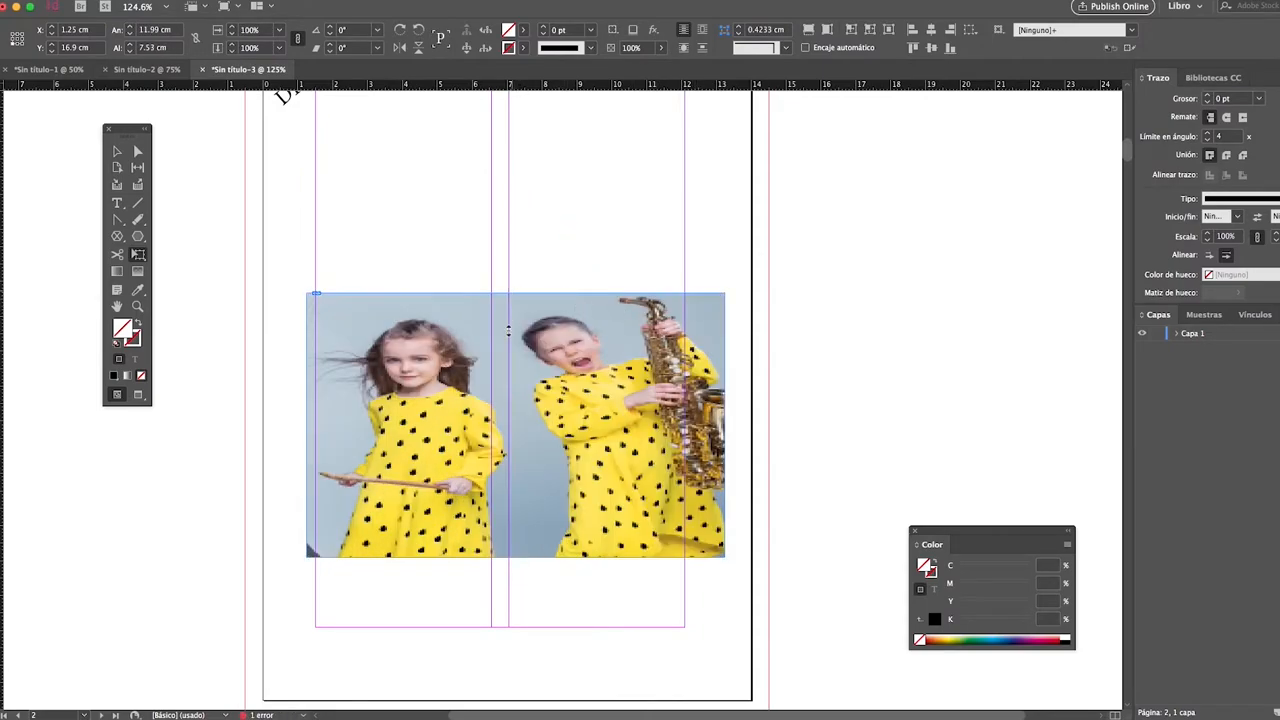
left_click_drag(515, 290, 519, 348)
left_click_drag(725, 451, 395, 482)
left_click_drag(406, 557, 672, 386)
Undo the Free Transform distortions of the photo.
key("super+z")
key("super+z")
key("super+z")
key("super+z")
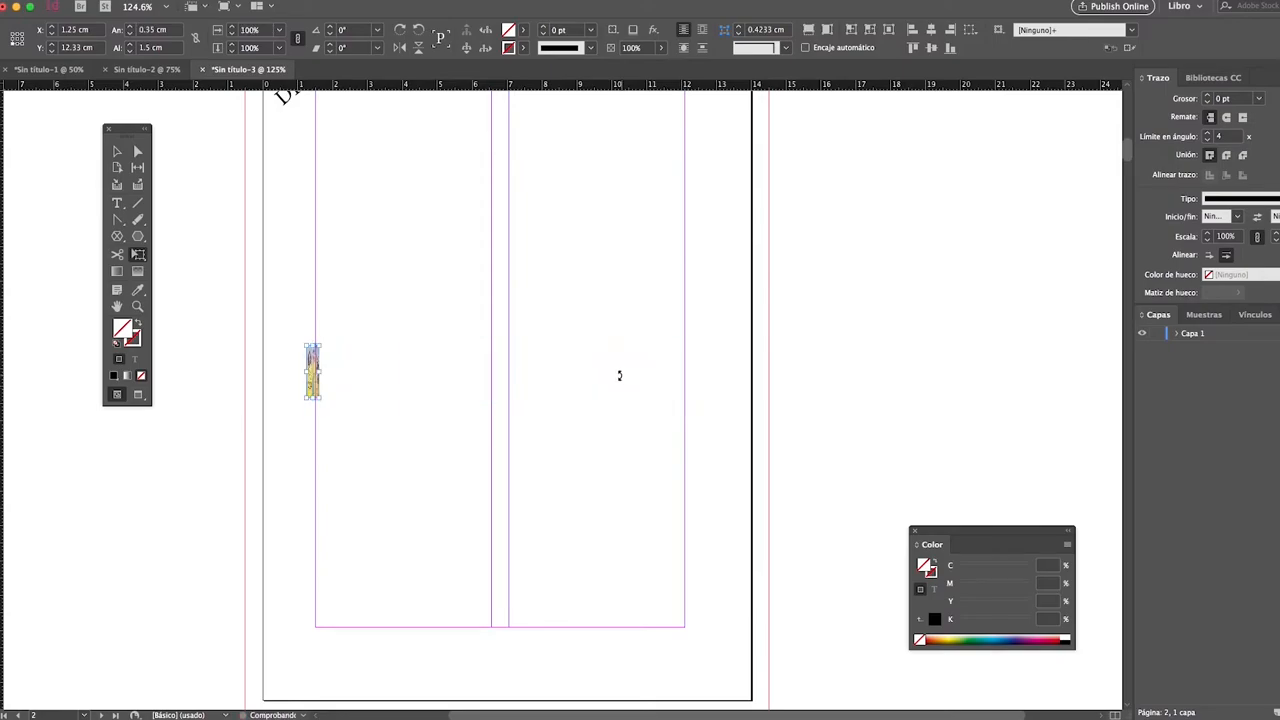
key("super+z")
key("super+z")
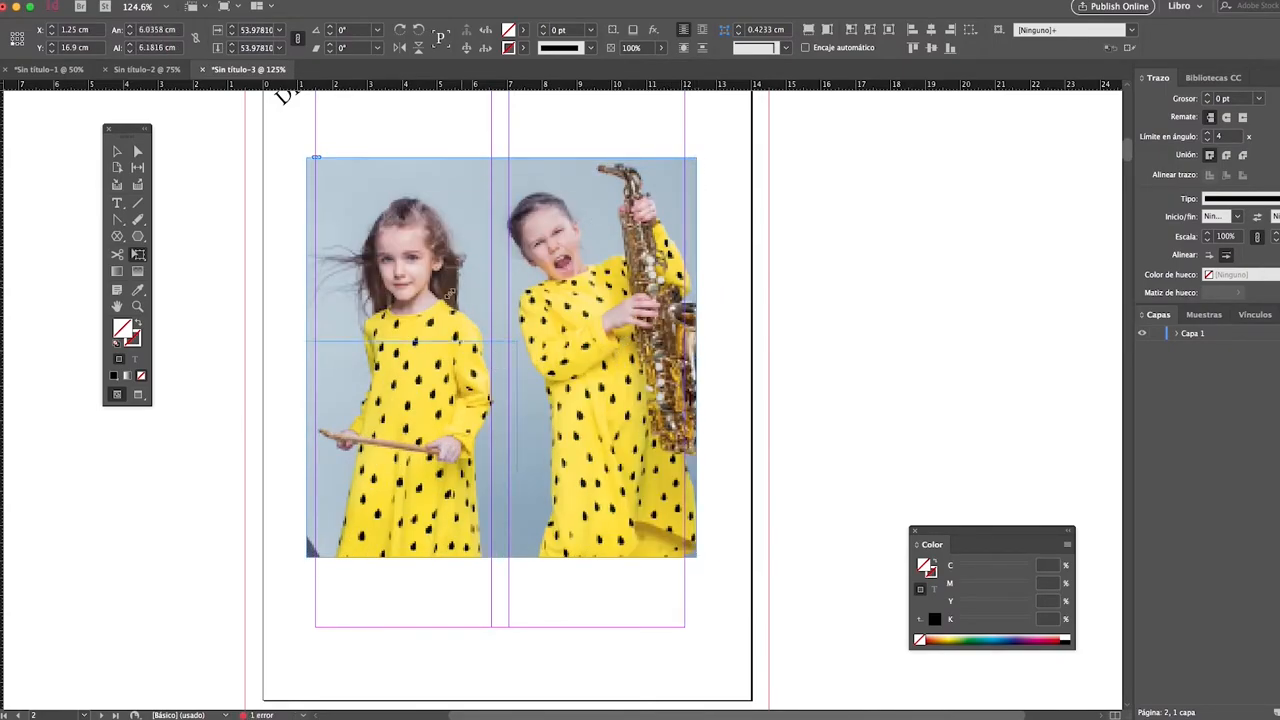
key("super+z")
key("super+shift+z")
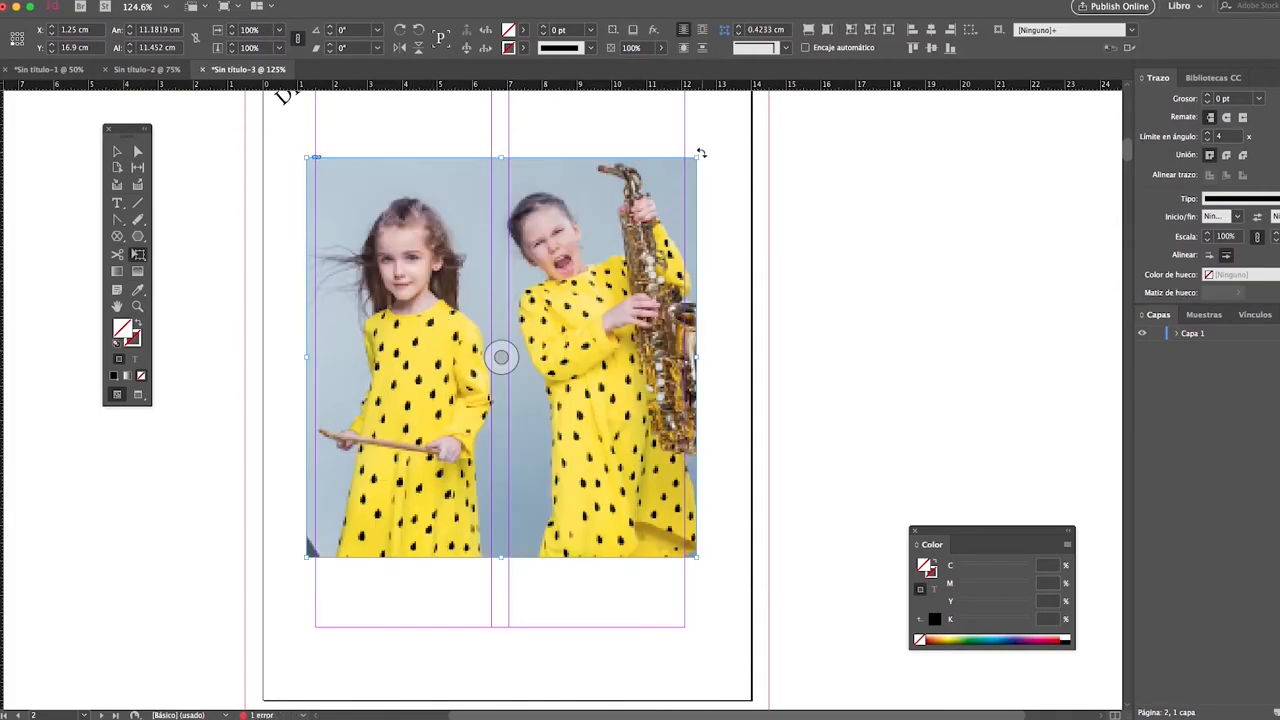
Shrink the photo proportionally to about 7.3 × 7.5 cm with Free Transform and move it to the middle of the page.
left_click_drag(697, 156, 563, 294)
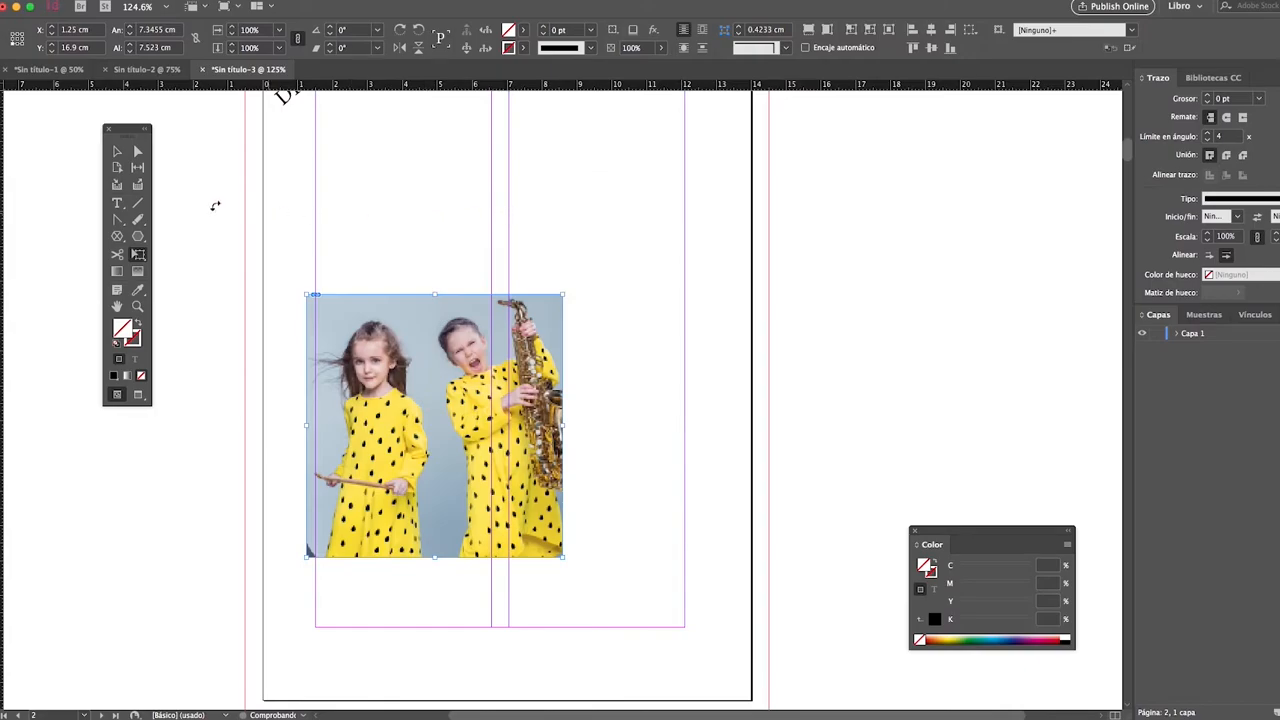
left_click(115, 154)
left_click_drag(376, 339, 439, 335)
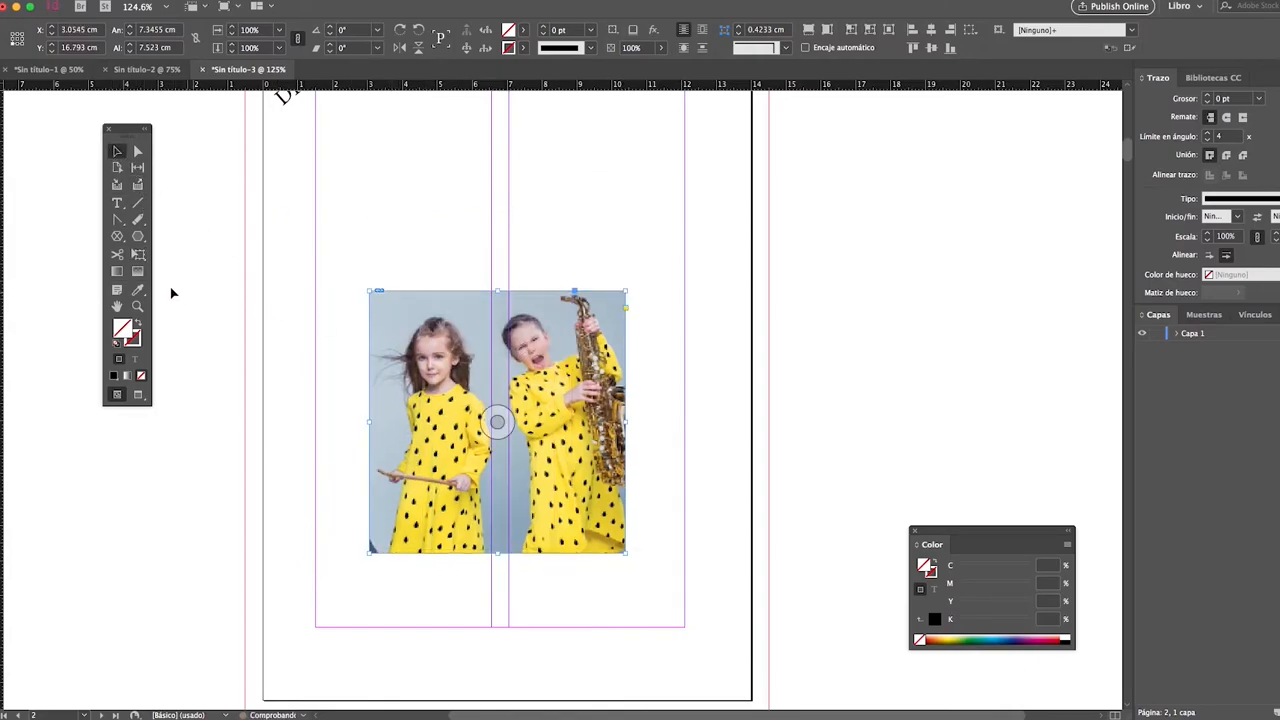
Try rotating the photo about 21° around its lower-left corner with the Rotate tool, and undo the rotation.
left_click(138, 256)
left_click_drag(138, 256, 194, 271)
left_click_drag(650, 278, 571, 229)
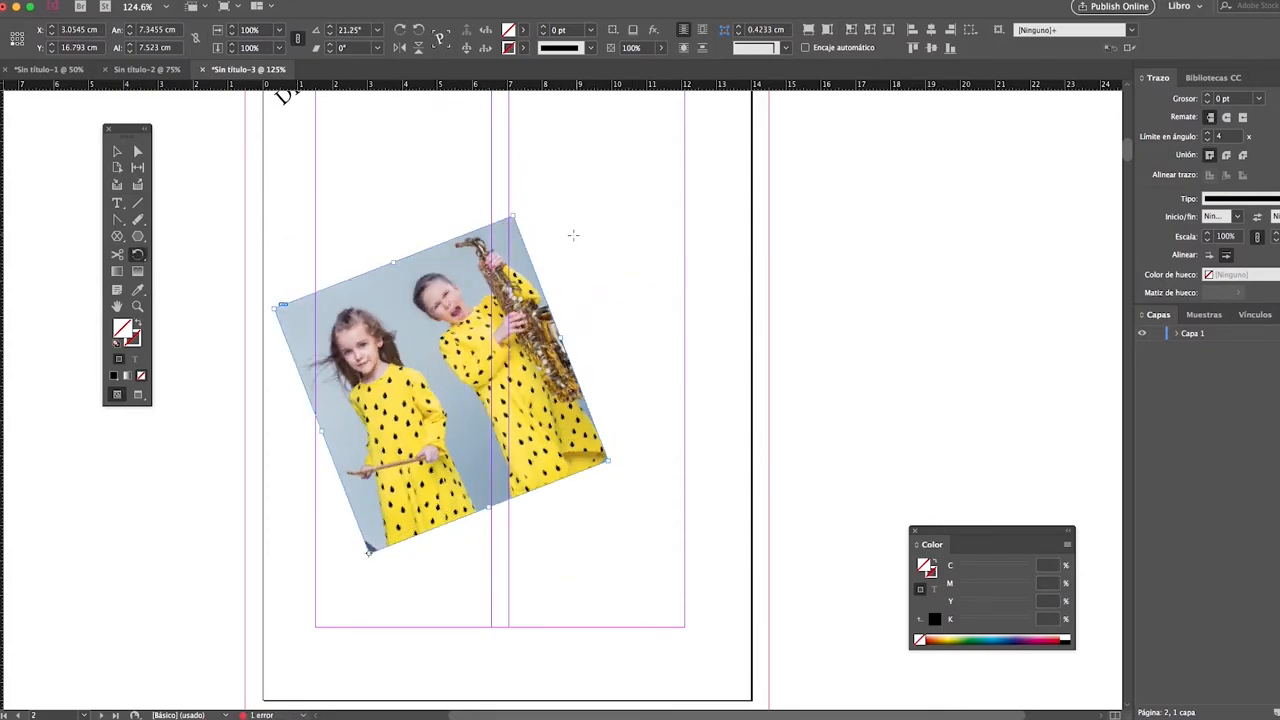
key("super+z")
key("super+z")
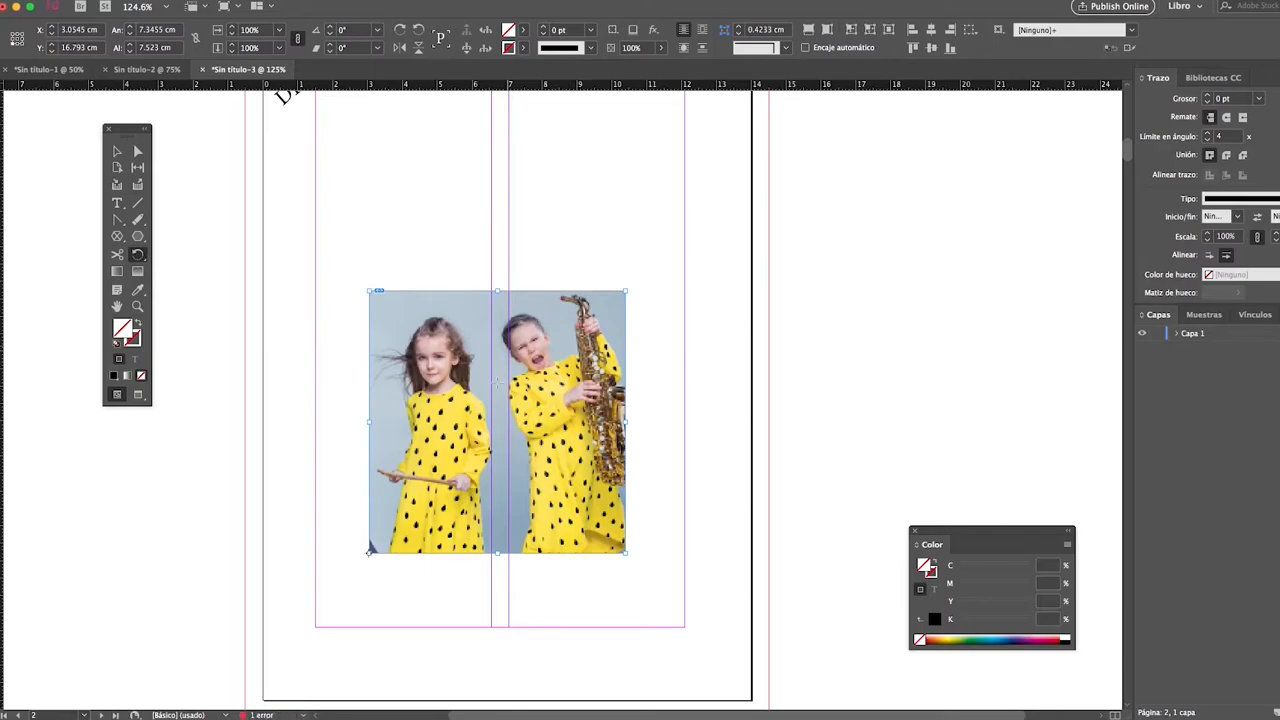
Examine up close the rotation reference point at the photo's lower-left corner.
left_click_drag(356, 275, 658, 569)
left_click_drag(347, 349, 368, 248)
key("super+equal")
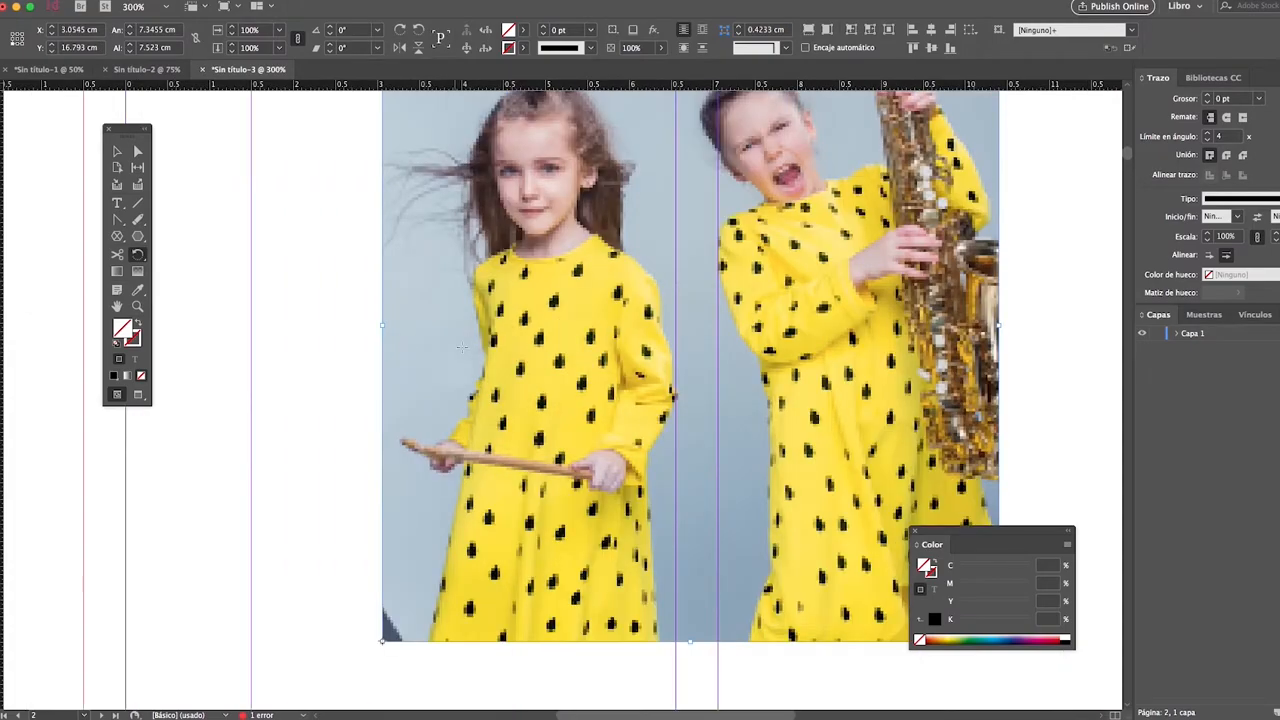
left_click(556, 338, "alt+super")
left_click_drag(543, 438, 403, 359)
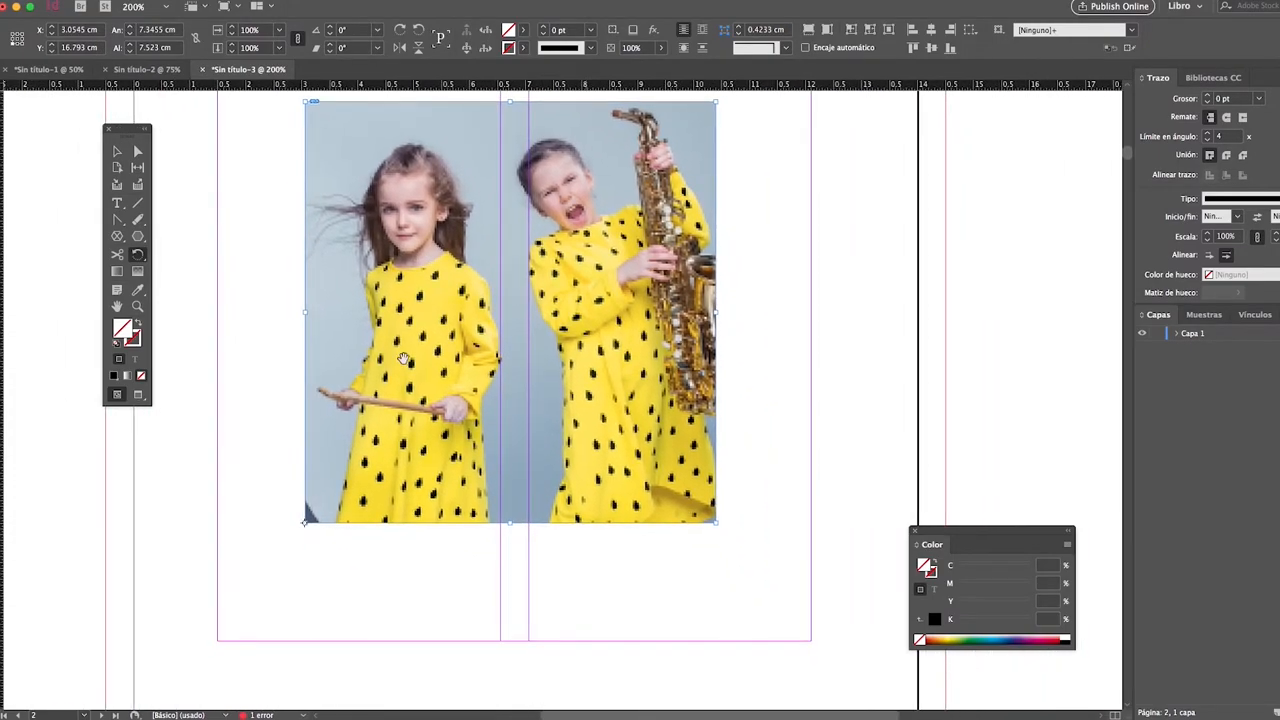
left_click_drag(338, 525, 392, 562)
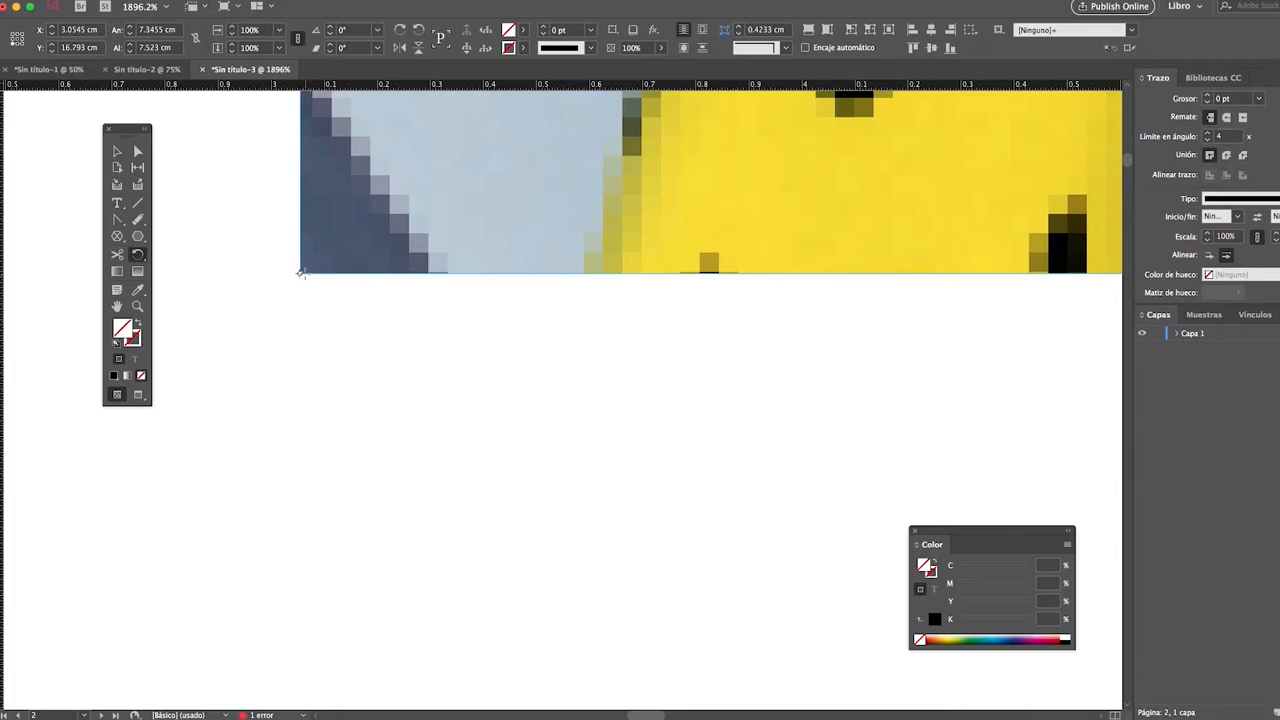
key("super+1")
left_click_drag(486, 338, 436, 315)
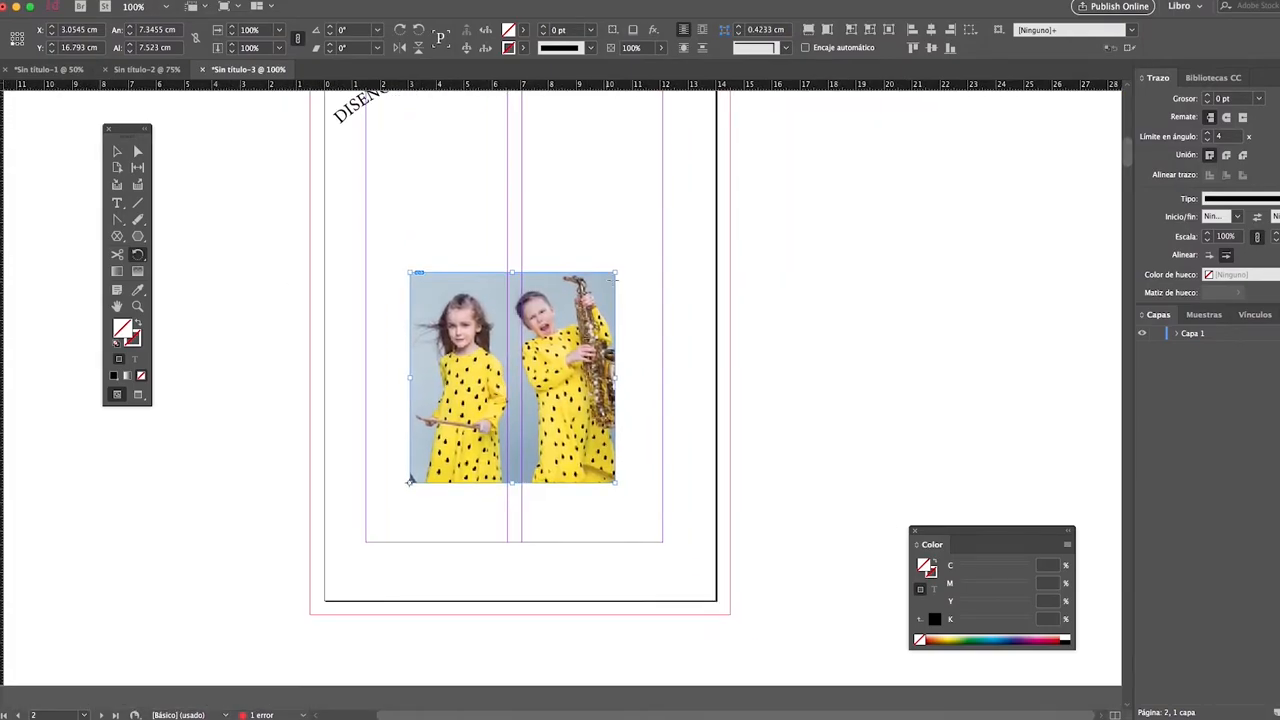
Try another freehand rotation of the photo around its lower-left reference point, and undo it.
left_click_drag(624, 264, 543, 222)
key("super+z")
left_click_drag(410, 487, 411, 481)
key("super+z")
key("super+z")
Try rotating the photo to about −28° around a reference point moved near its middle, and undo the rotation.
left_click_drag(326, 272, 663, 531)
left_click_drag(552, 433, 653, 425)
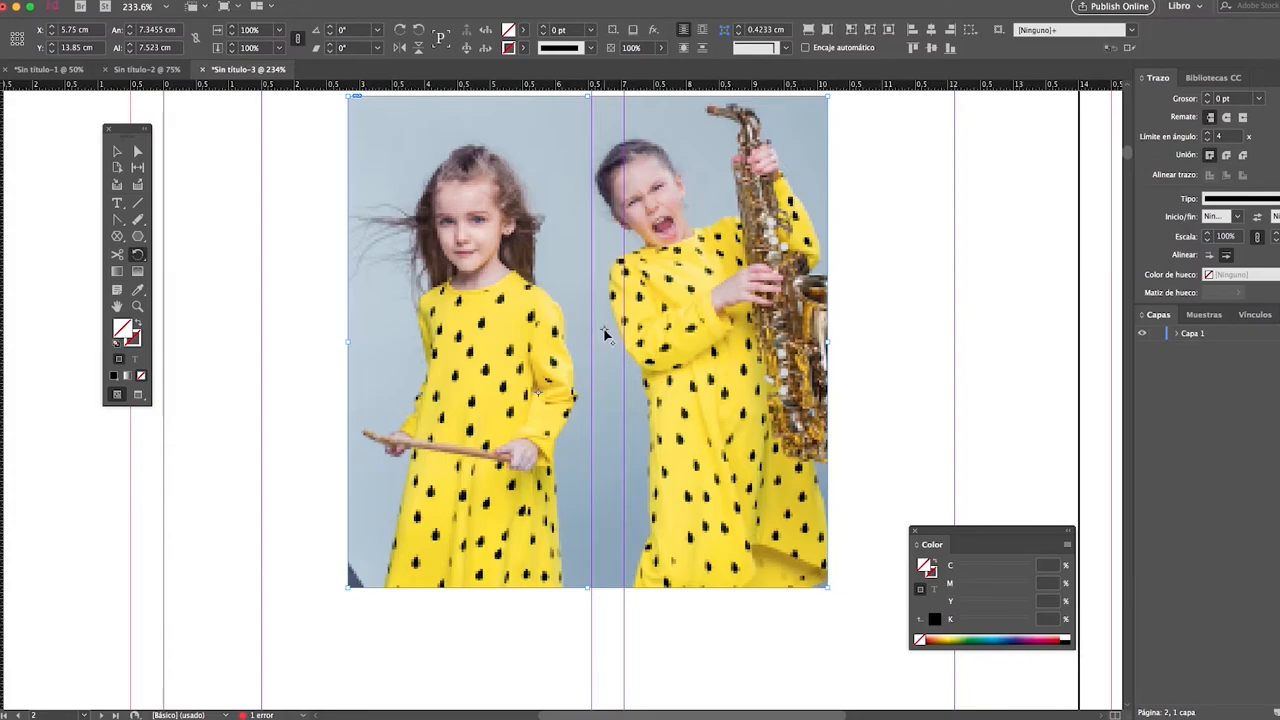
left_click_drag(890, 212, 908, 386)
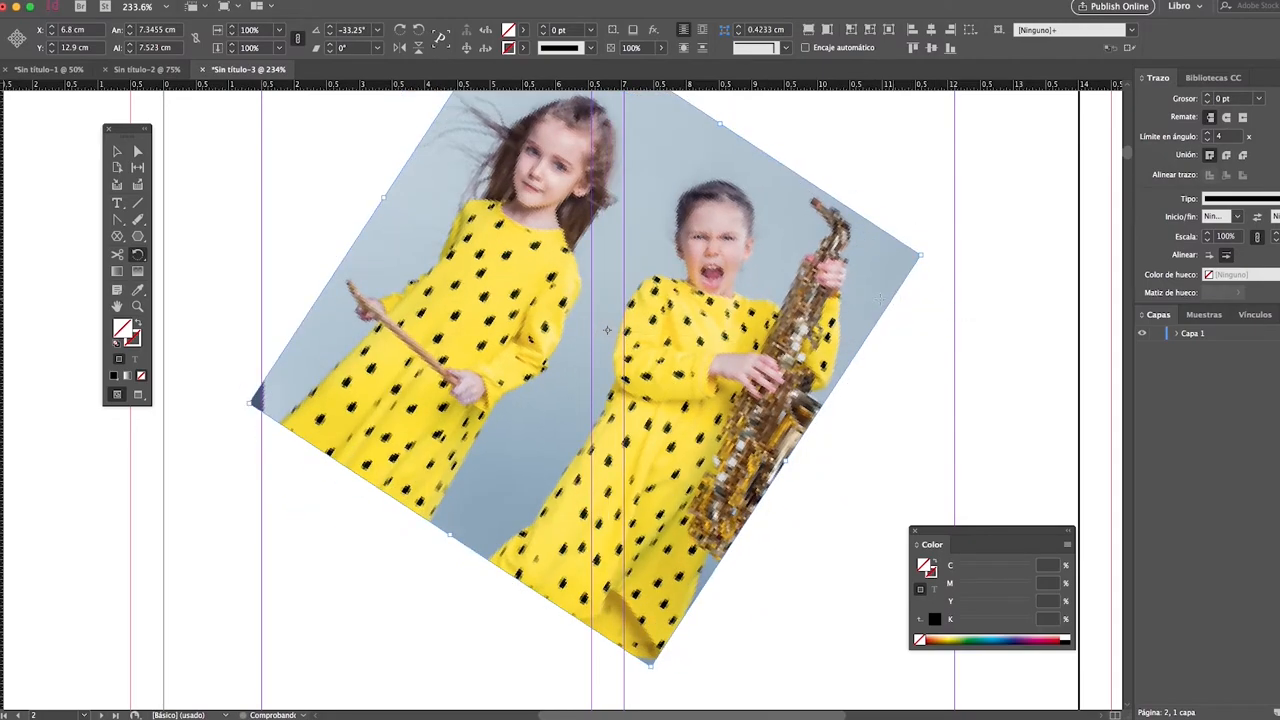
left_click(705, 298, "alt+super")
left_click_drag(682, 299, 660, 293)
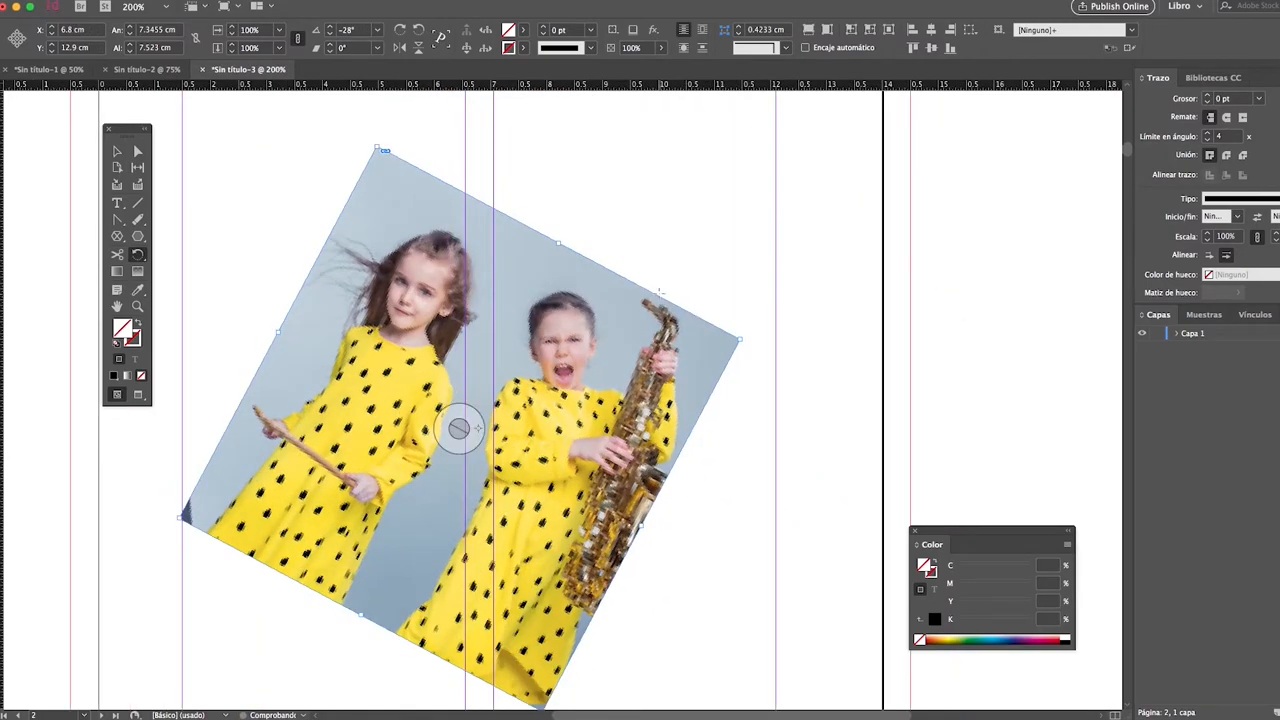
key("super+z")
key("super+z")
Try resizing the photo from its upper-right corner with the Scale tool, and undo the resize.
left_click(139, 255)
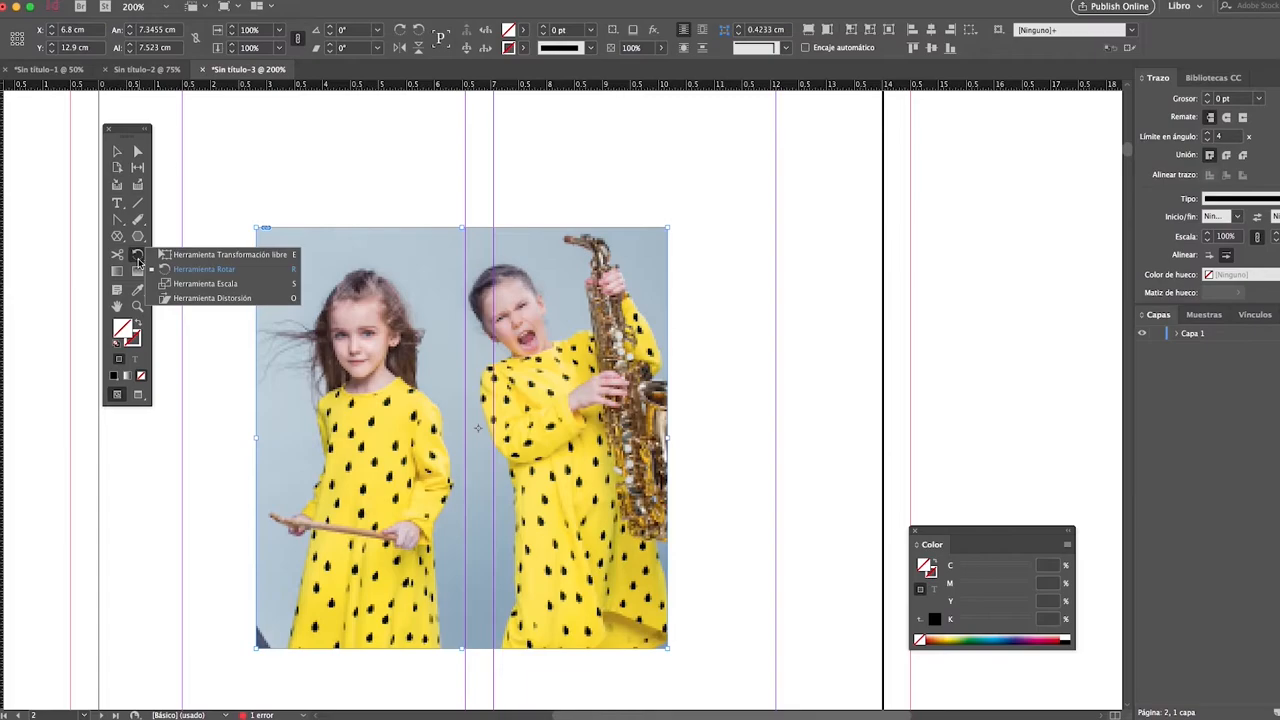
left_click(174, 283)
left_click_drag(734, 237, 802, 188)
key("super+z")
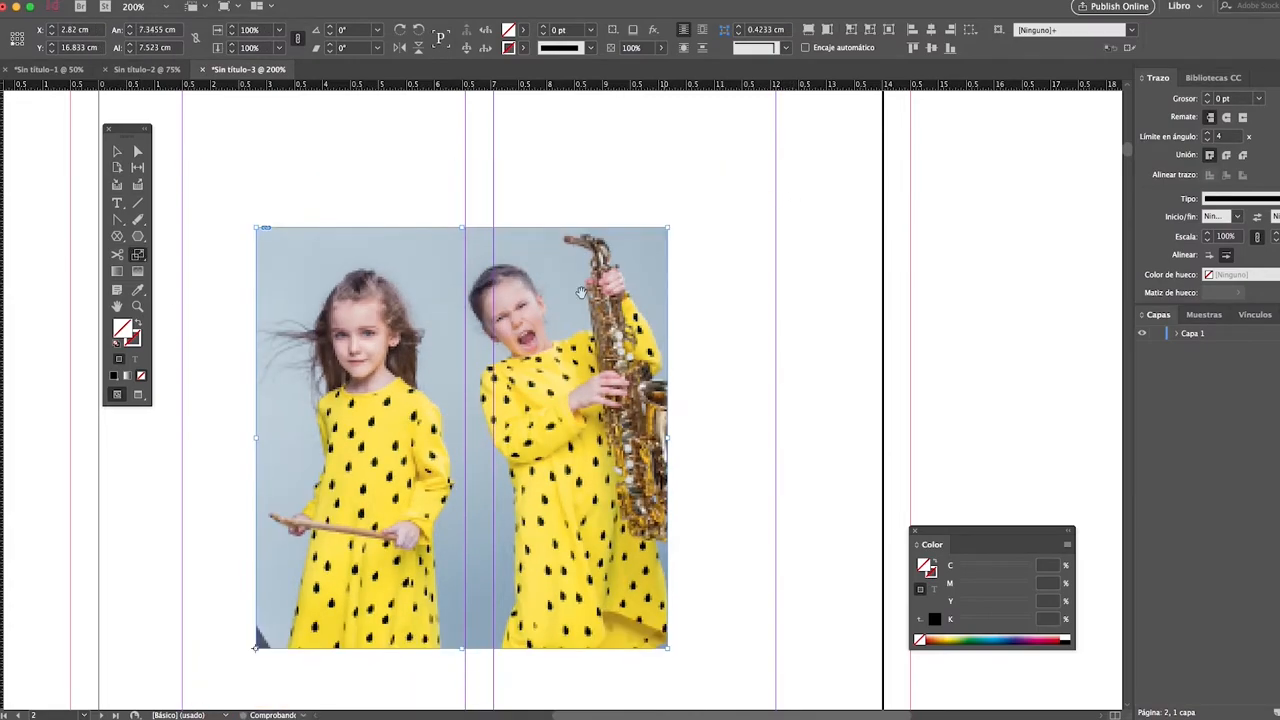
key("super+minus")
scroll(566, 367, "down", 4)
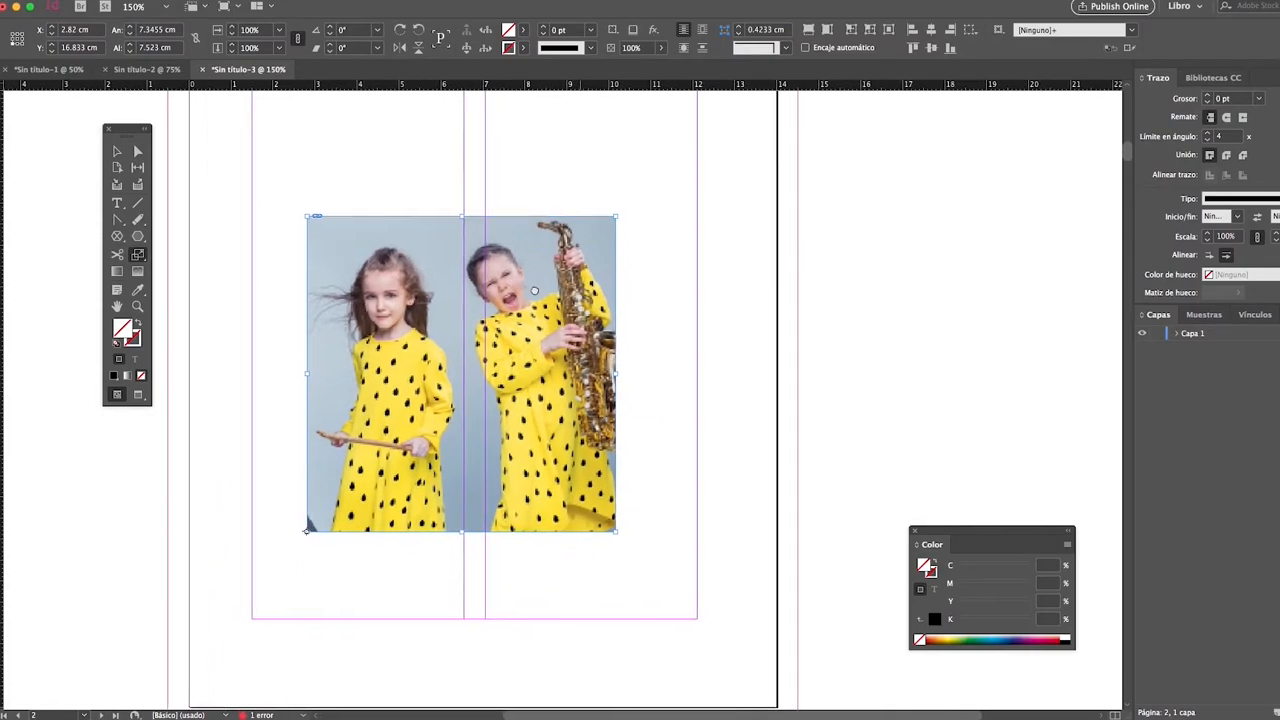
Shift the photo slightly left with the Selection tool to about X 2.42 cm, Y 16.82 cm.
left_click(139, 258)
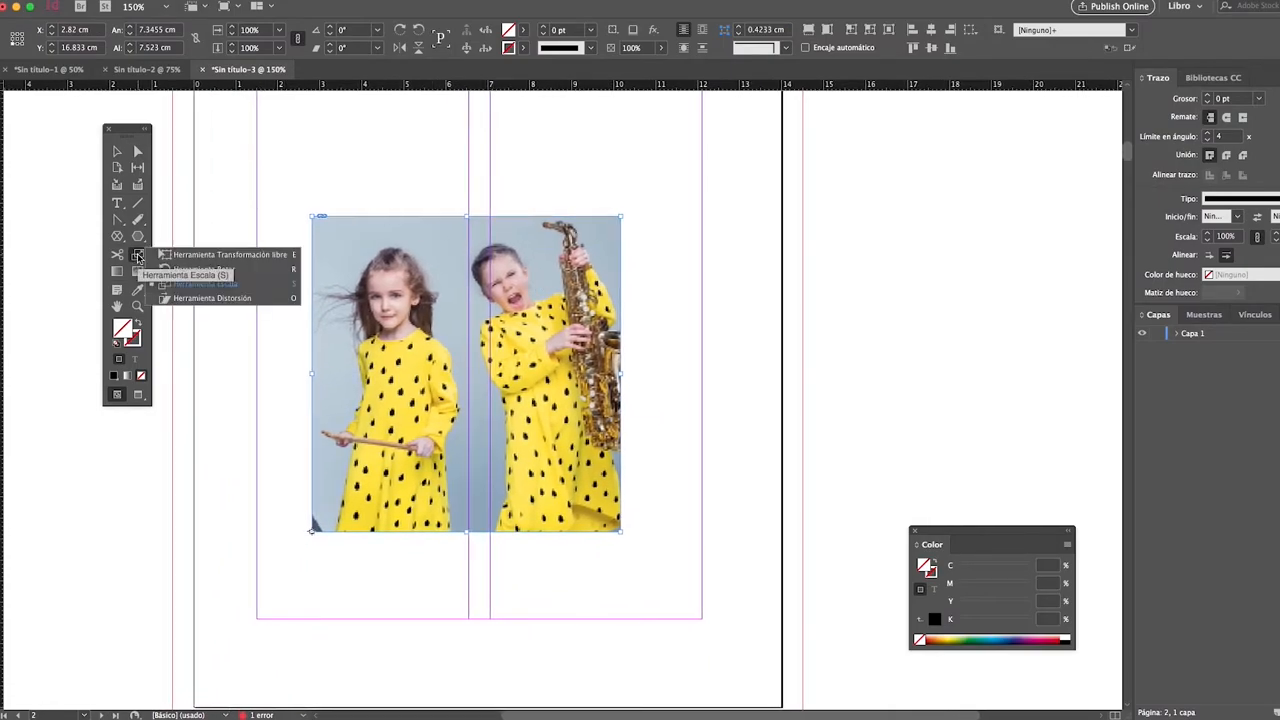
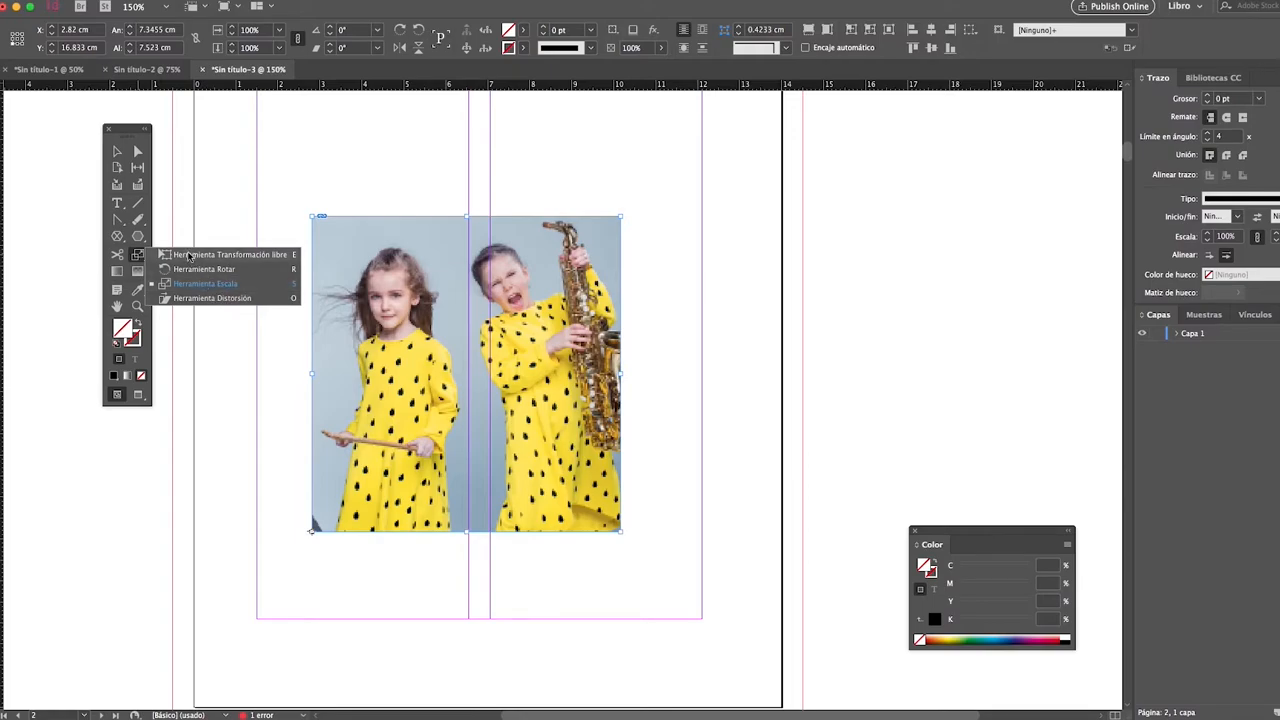
left_click(117, 151)
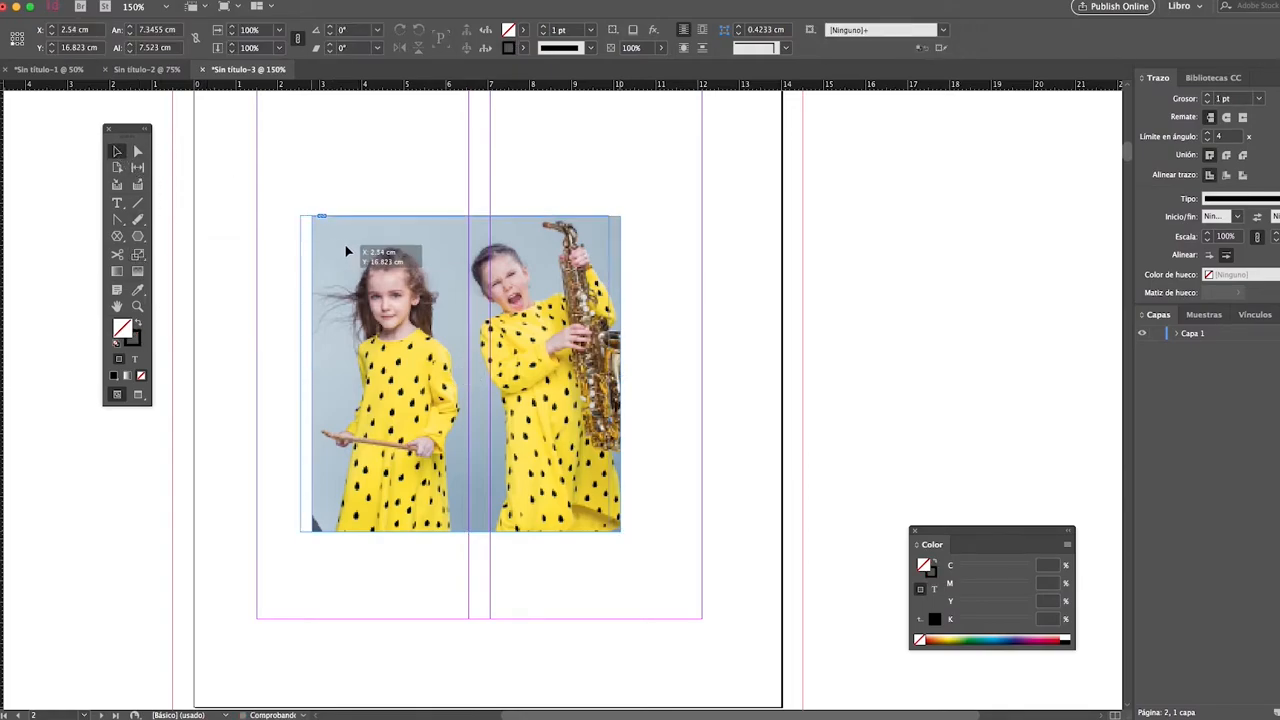
left_click_drag(347, 249, 327, 252)
Try slanting the photo about −9.8° with the Shear tool and scaling it down to about 4.5 × 4.6 cm.
key("s")
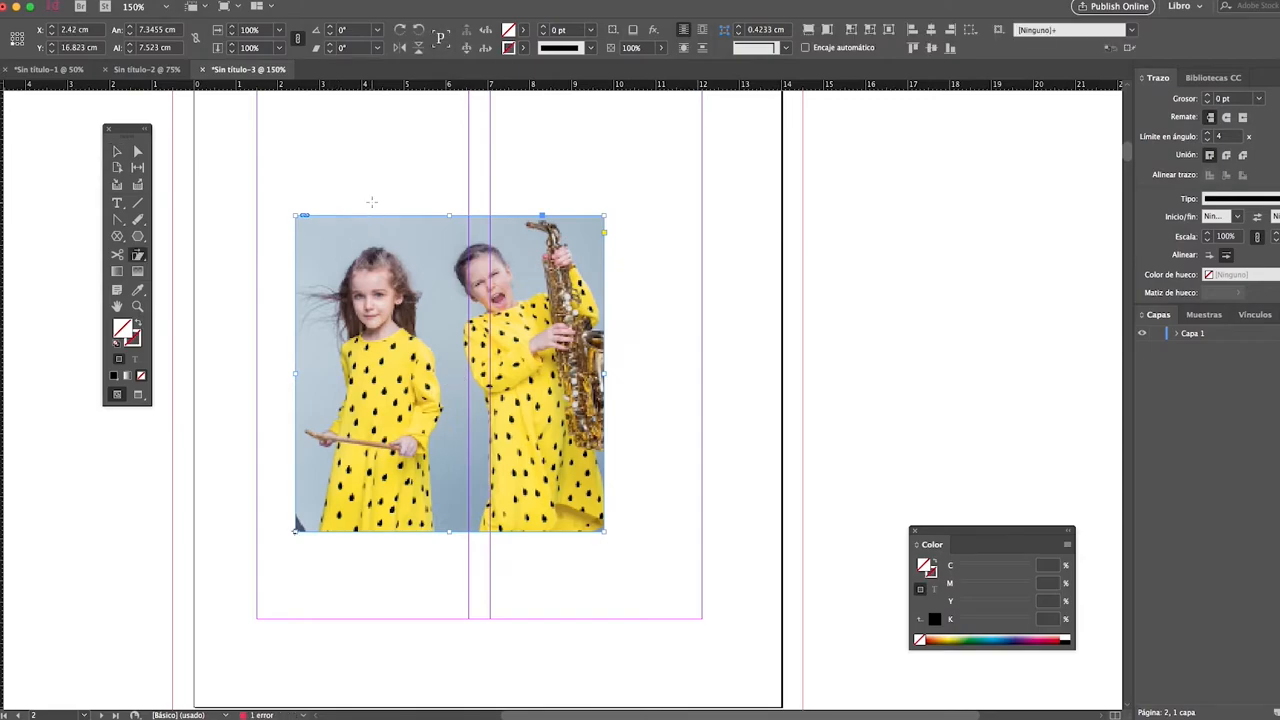
mouse_move(381, 198)
left_mouse_down()
mouse_move(562, 205)
mouse_move(609, 183)
mouse_move(371, 197)
left_mouse_up()
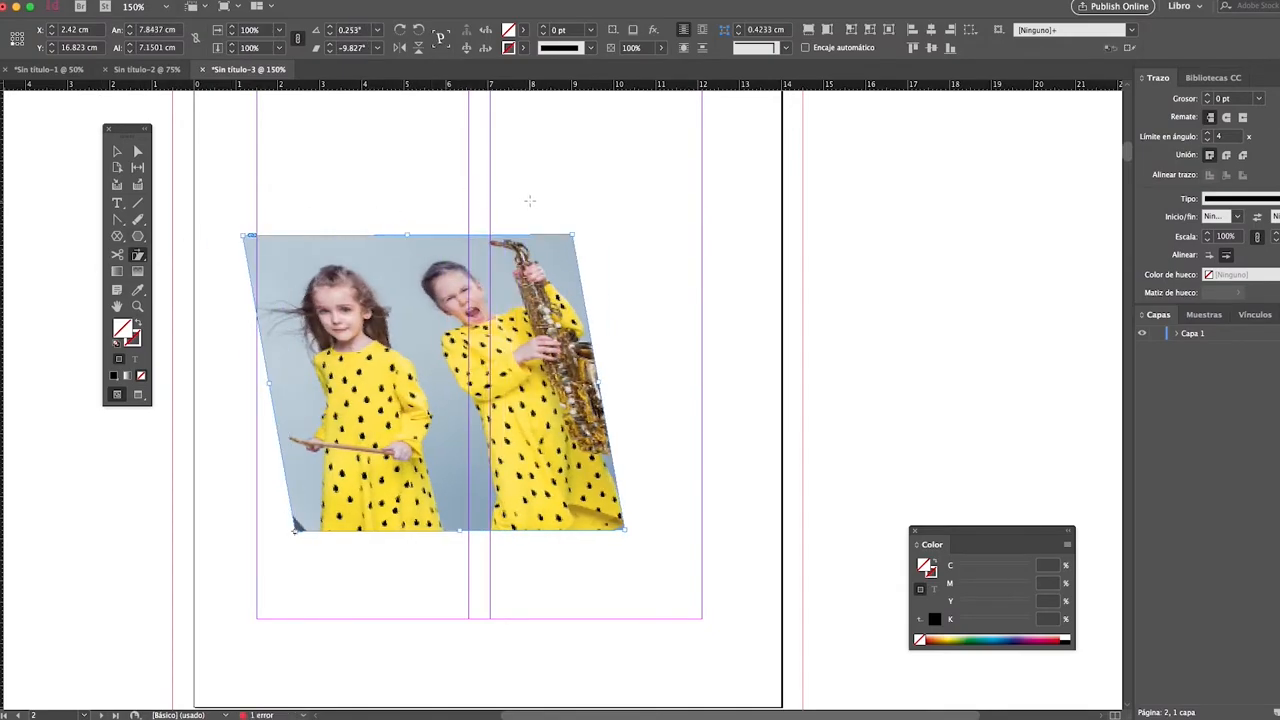
left_click_drag(580, 209, 491, 294)
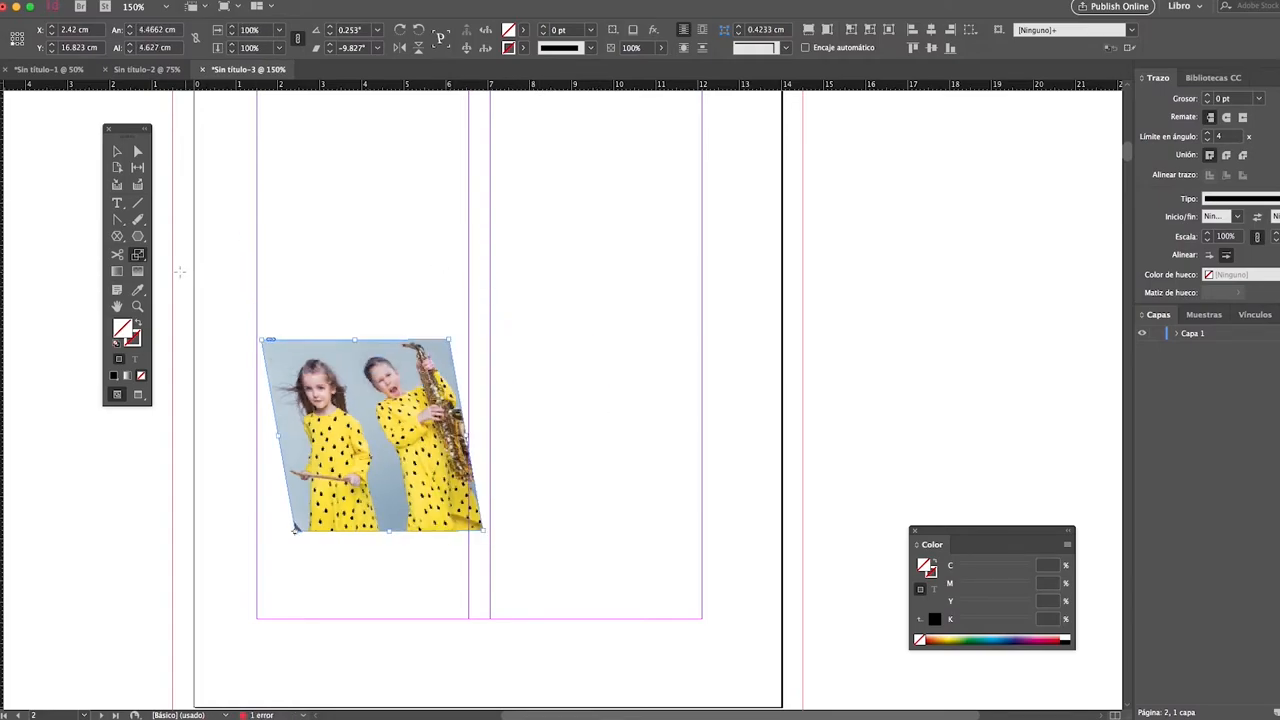
Undo the scaling and shearing of the photo.
left_click(137, 258)
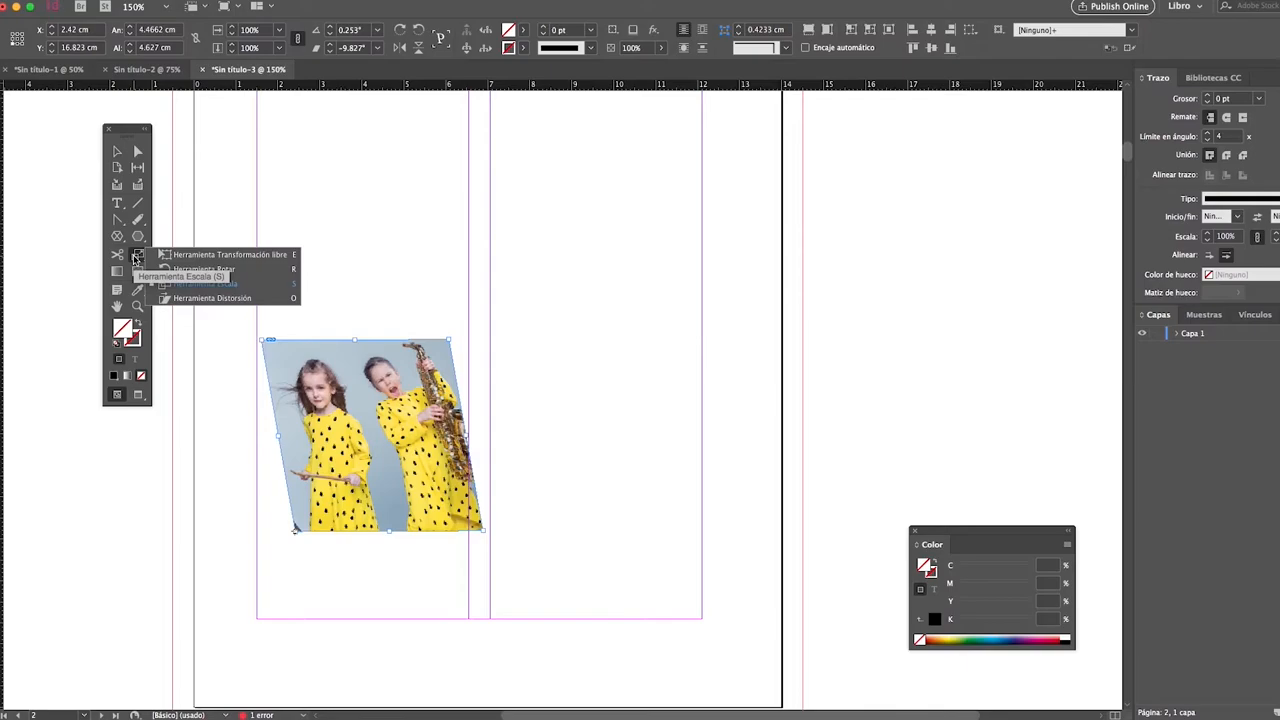
left_click(265, 270)
key("super+z")
key("super+z")
key("super+z")
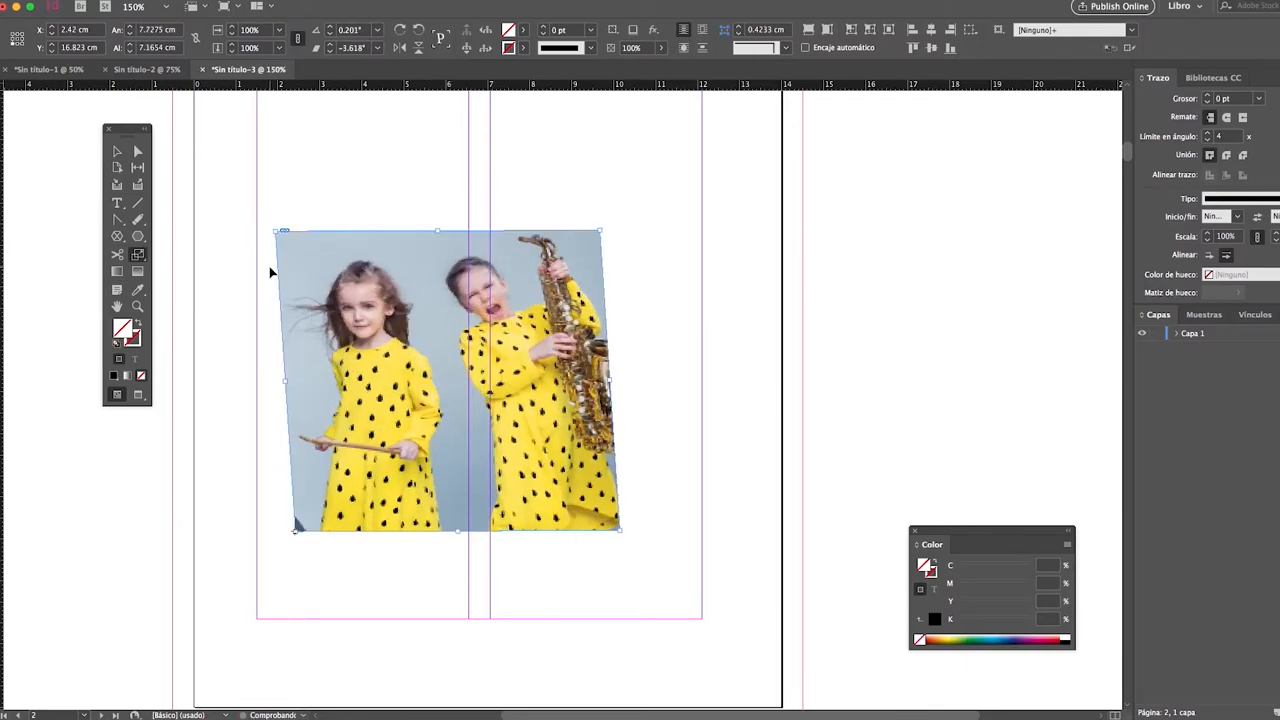
key("super+z")
key("super+z")
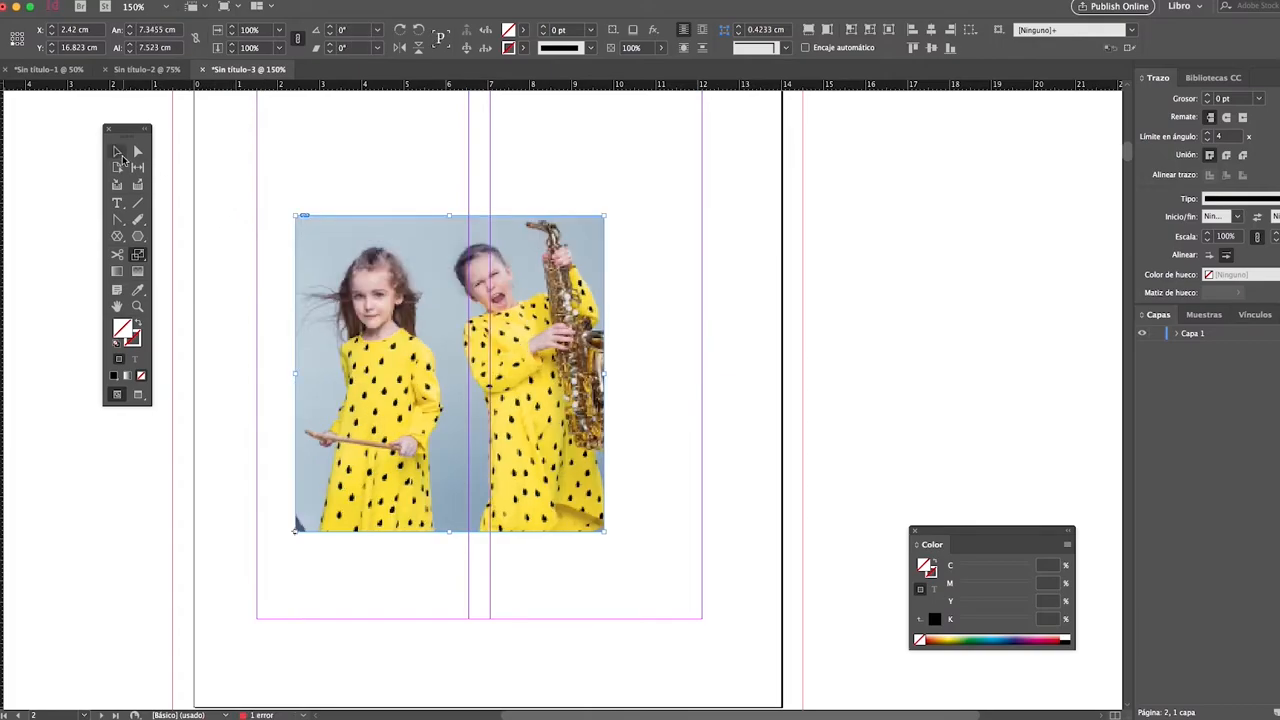
Move the photo off the page onto the pasteboard to its right, at about X 14.24 cm, and deselect it.
left_click(117, 151)
left_click_drag(342, 271, 838, 220)
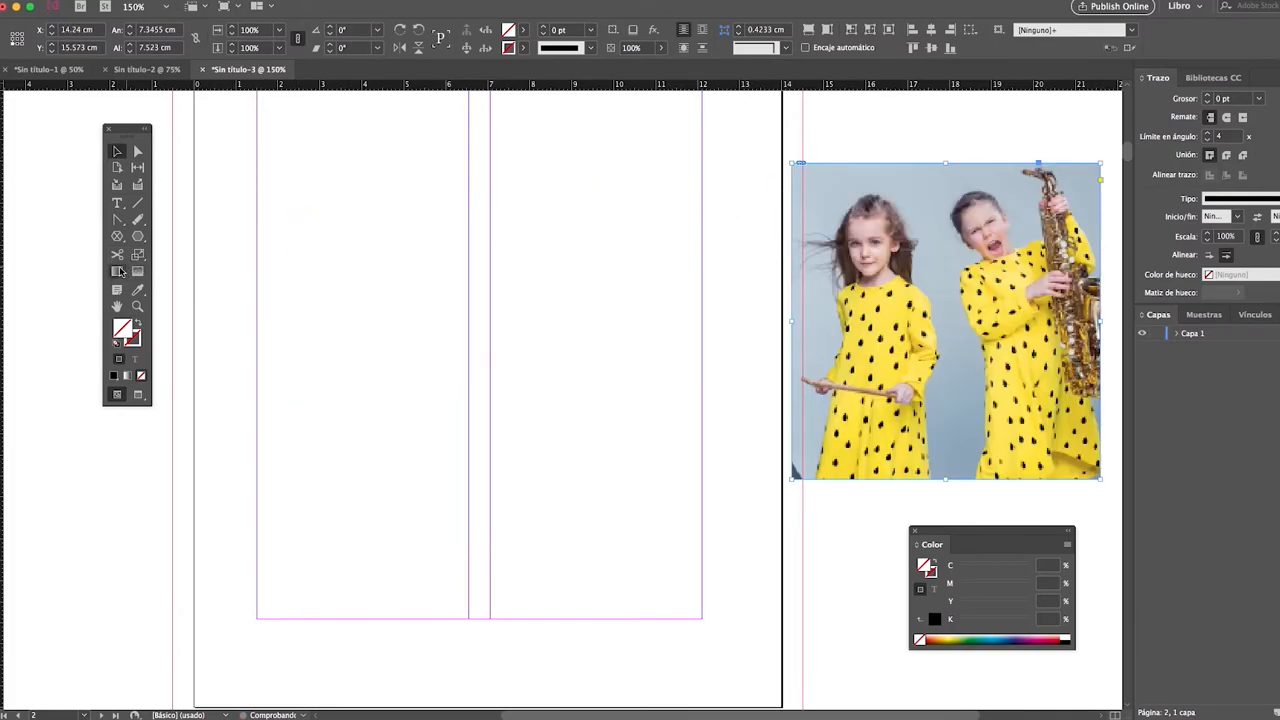
left_click(270, 265)
Draw a circular frame about 6.64 cm in diameter on the page with the Ellipse Frame tool.
left_click(117, 236)
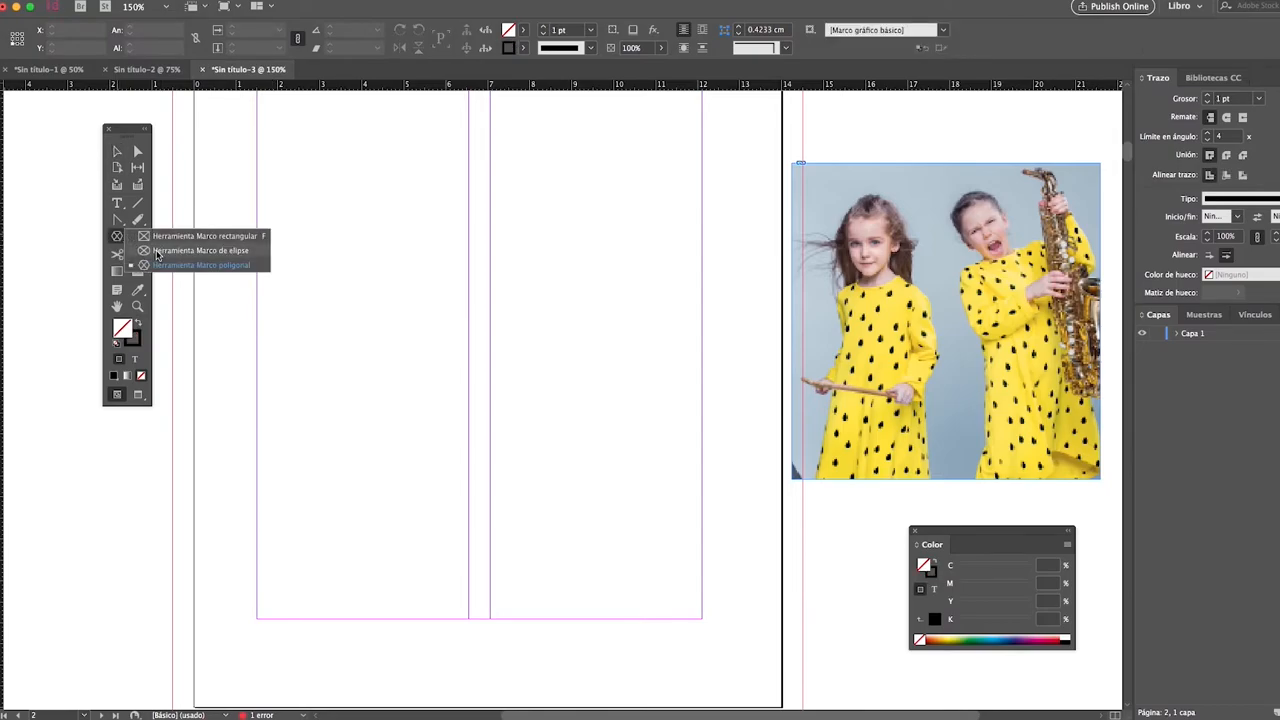
left_click(156, 251)
left_click_drag(260, 172, 584, 446)
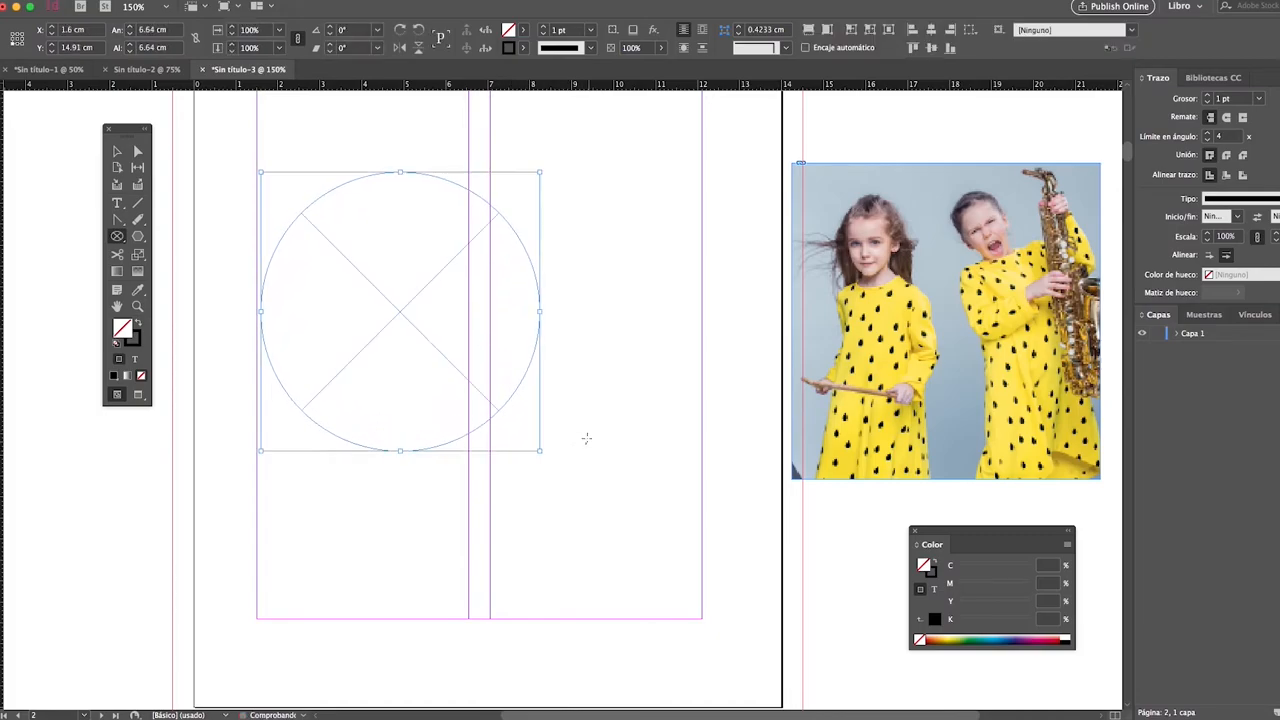
Fill the circular frame with a white-to-black linear gradient and place the gradient settings beside the circle.
left_click(116, 272)
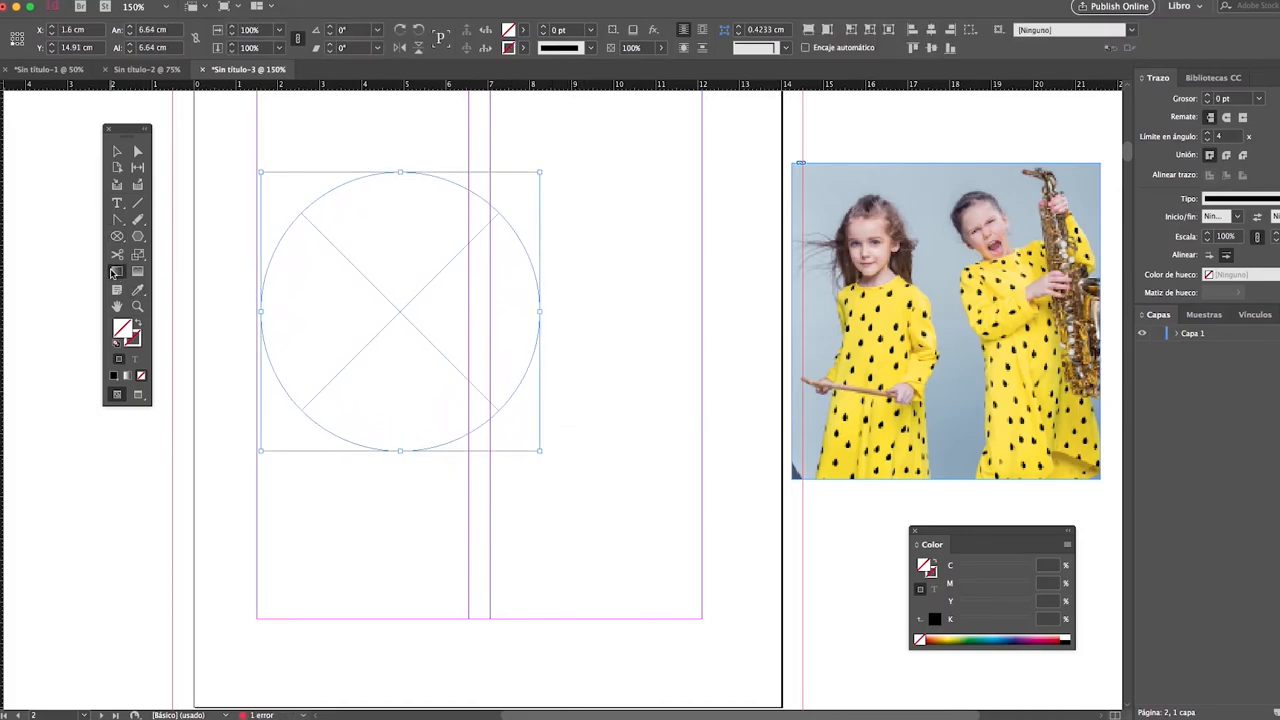
left_click(293, 305)
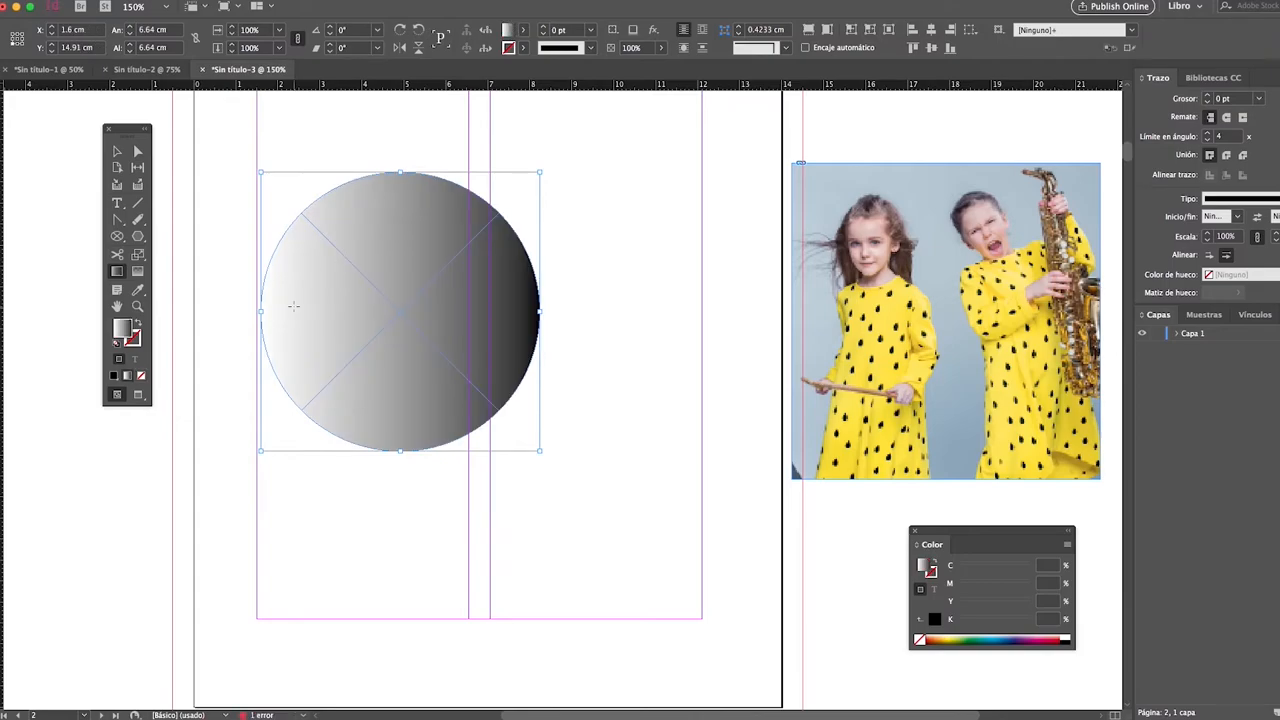
double_click(116, 272)
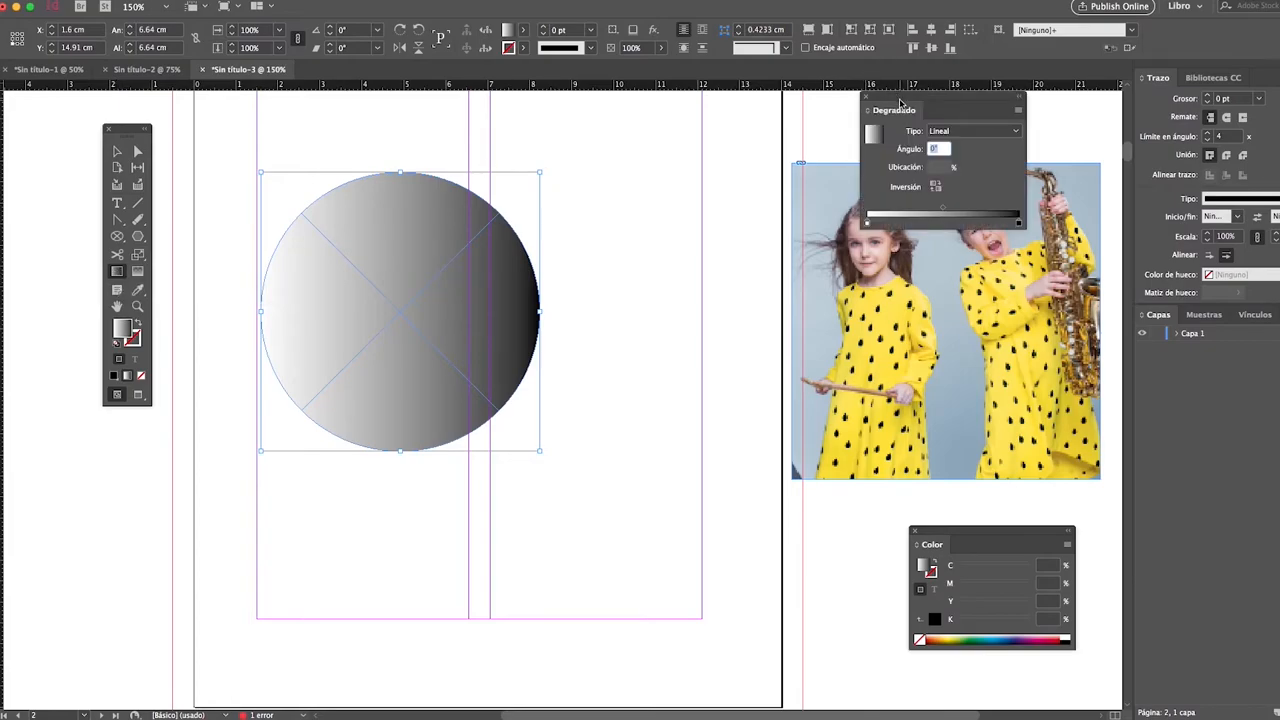
left_click_drag(885, 100, 696, 229)
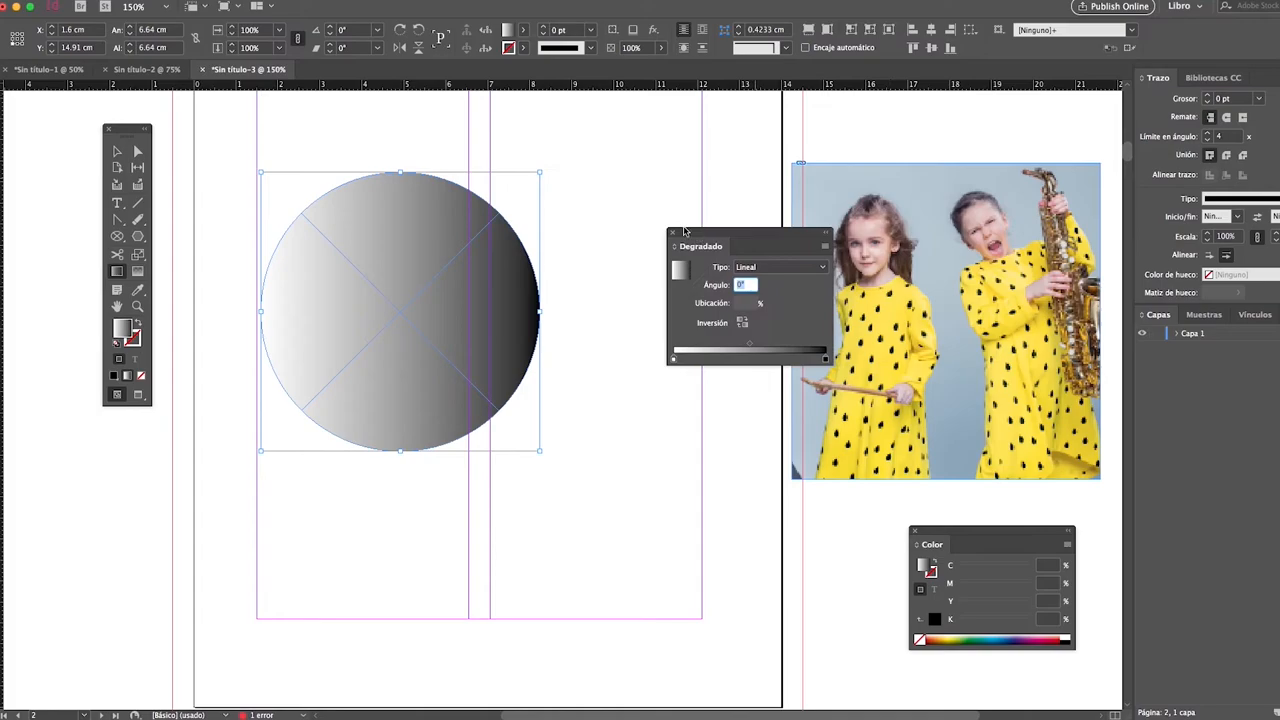
Redirect the circle's linear gradient across several directions with the Gradient Swatch tool, ending at about −49°.
left_click_drag(338, 230, 469, 390)
left_click_drag(405, 210, 400, 452)
left_click_drag(404, 205, 396, 450)
left_click_drag(346, 274, 518, 433)
left_click_drag(433, 232, 488, 424)
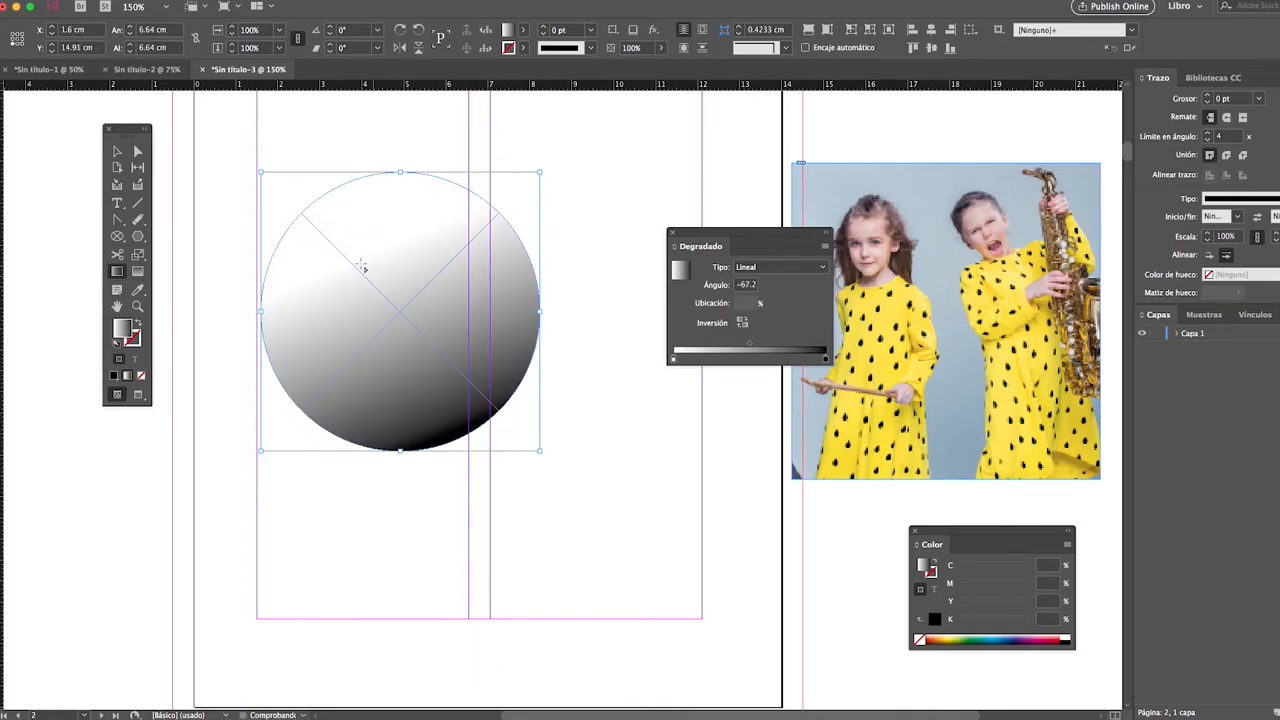
left_click_drag(363, 268, 434, 350)
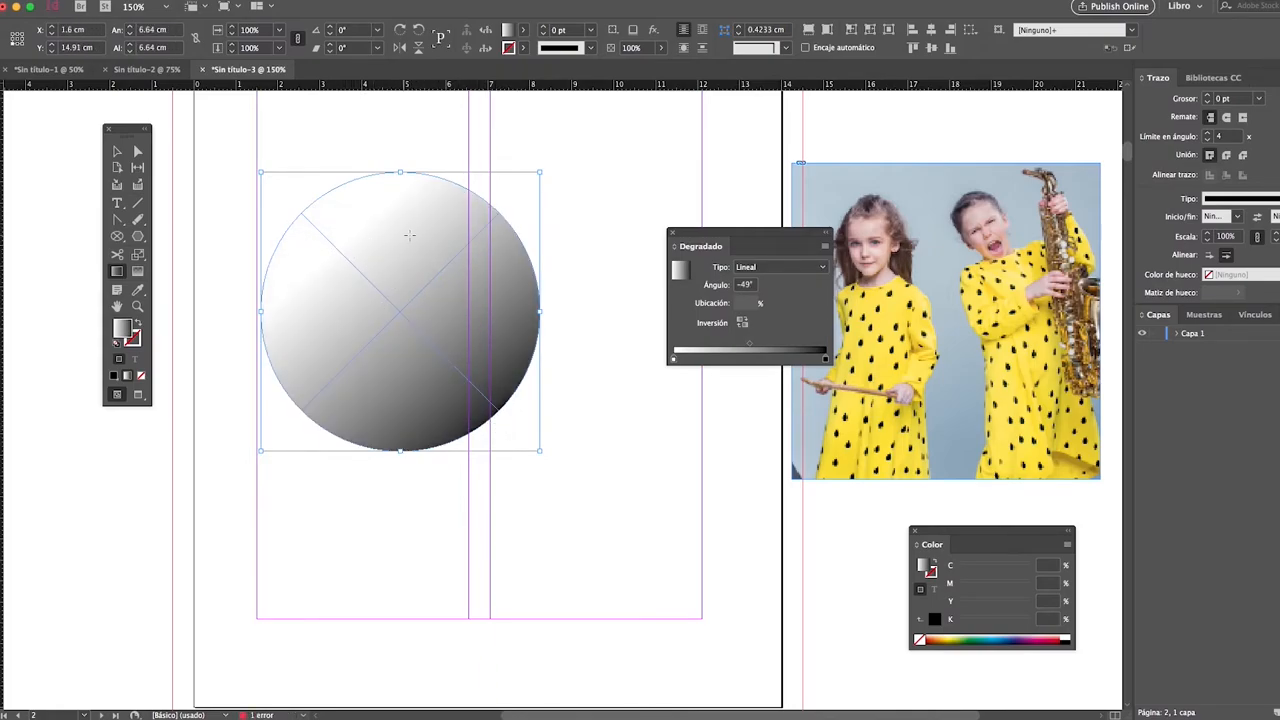
Change the circle's gradient type to Radial and place its highlight in the circle's upper-left area.
left_click(754, 269)
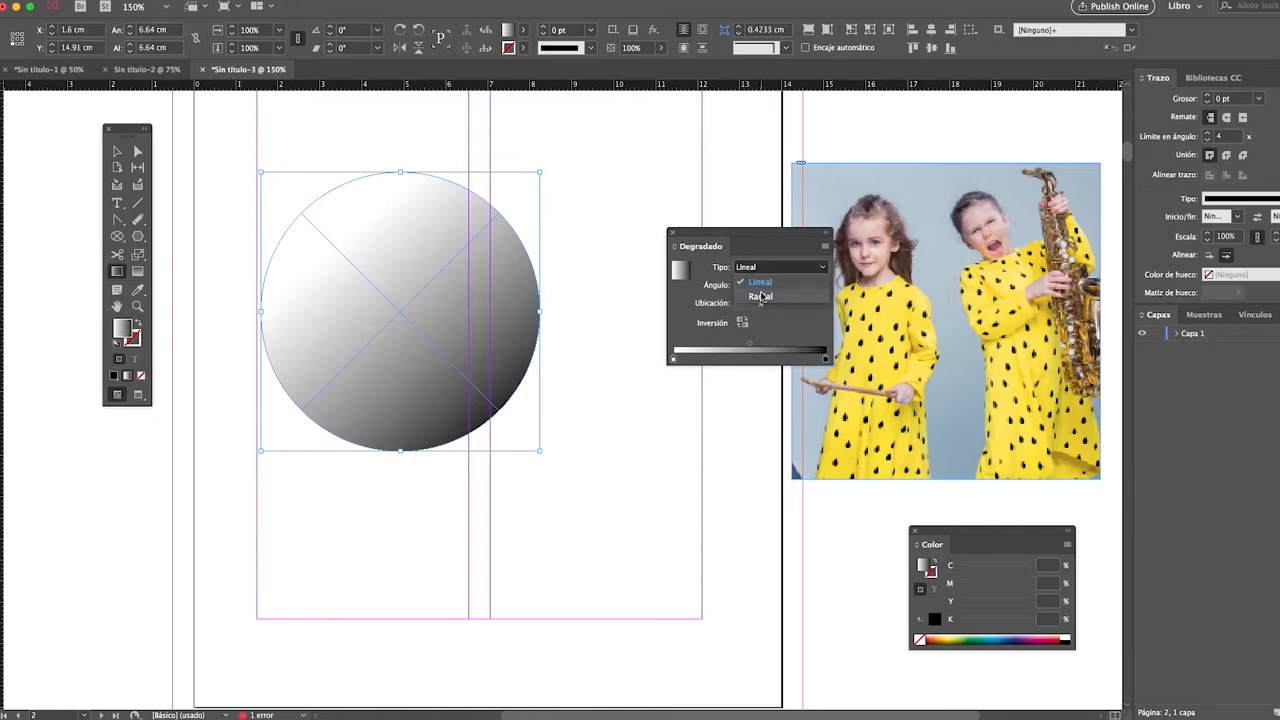
left_click(761, 297)
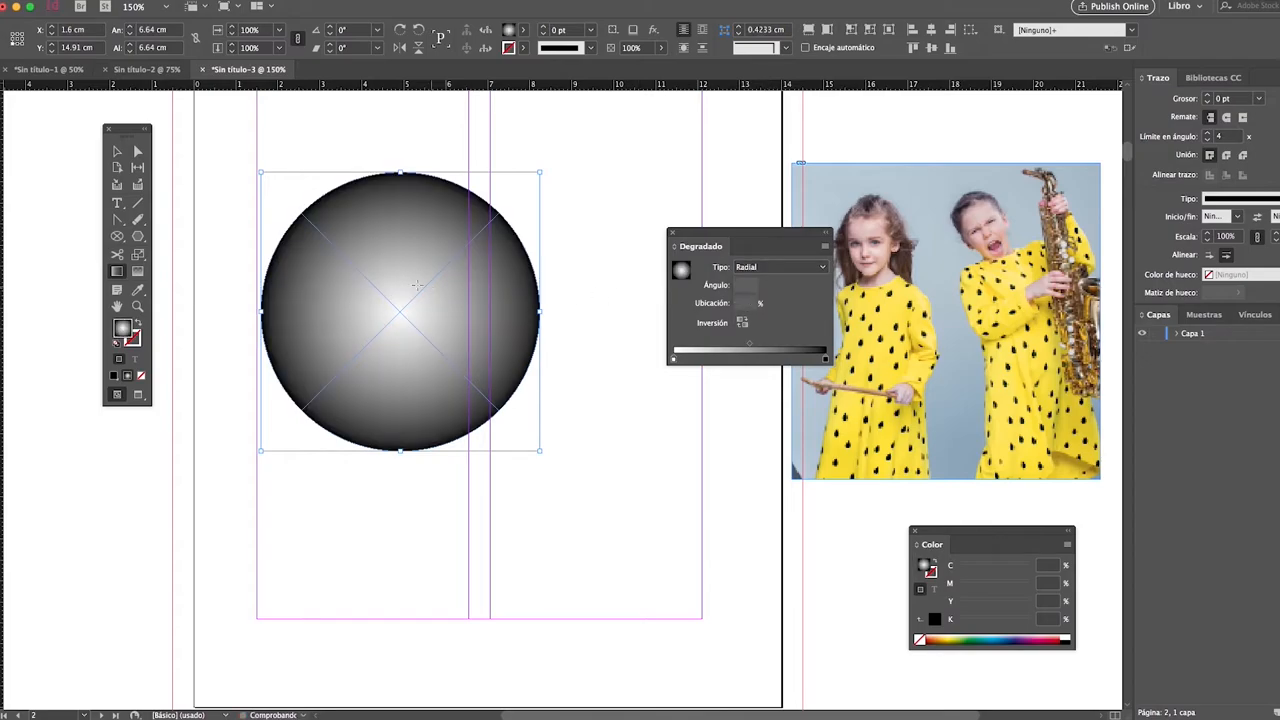
mouse_move(352, 250)
left_mouse_down()
mouse_move(455, 438)
mouse_move(462, 416)
mouse_move(366, 260)
mouse_move(452, 430)
mouse_move(440, 409)
mouse_move(328, 423)
mouse_move(364, 431)
left_mouse_up()
left_click_drag(385, 234, 330, 258)
left_click_drag(486, 382, 366, 285)
left_click_drag(360, 242, 426, 416)
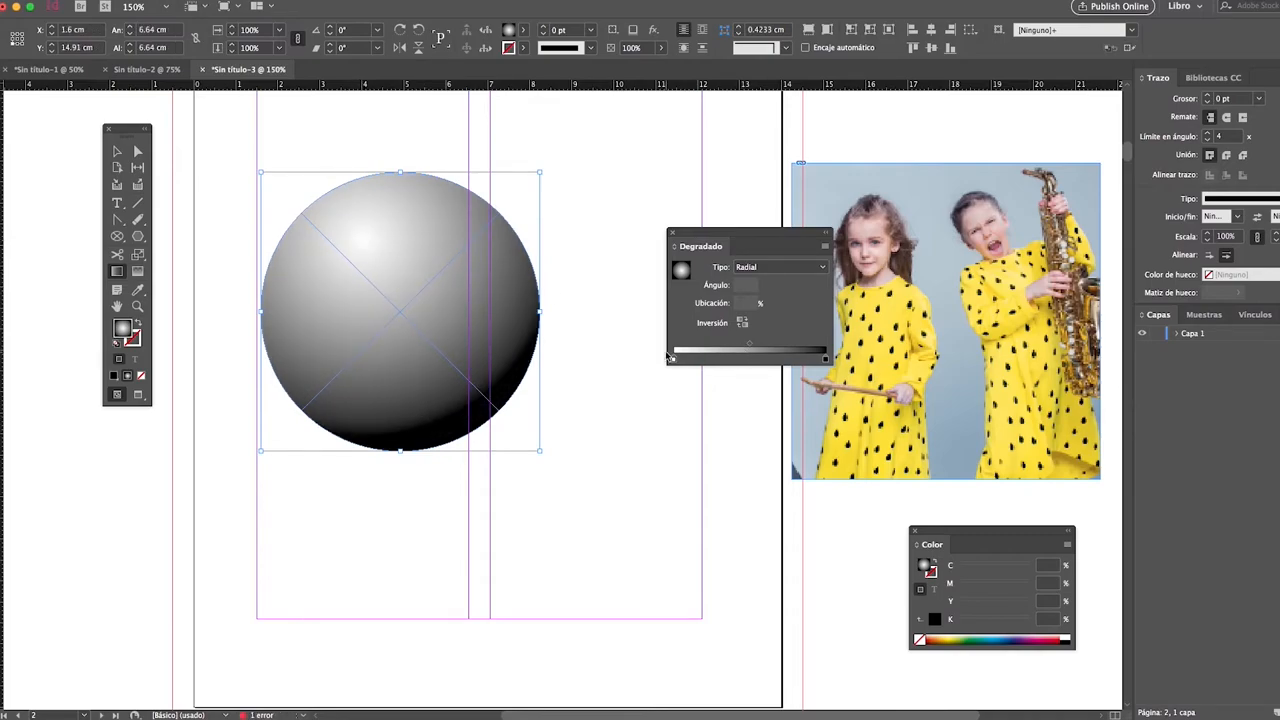
Set the location of the gradient's black stop to about 98.97% and deselect the circle.
mouse_move(674, 363)
left_mouse_down()
mouse_move(755, 360)
mouse_move(673, 358)
left_mouse_up()
mouse_move(822, 359)
left_mouse_down()
mouse_move(758, 363)
mouse_move(824, 360)
left_mouse_up()
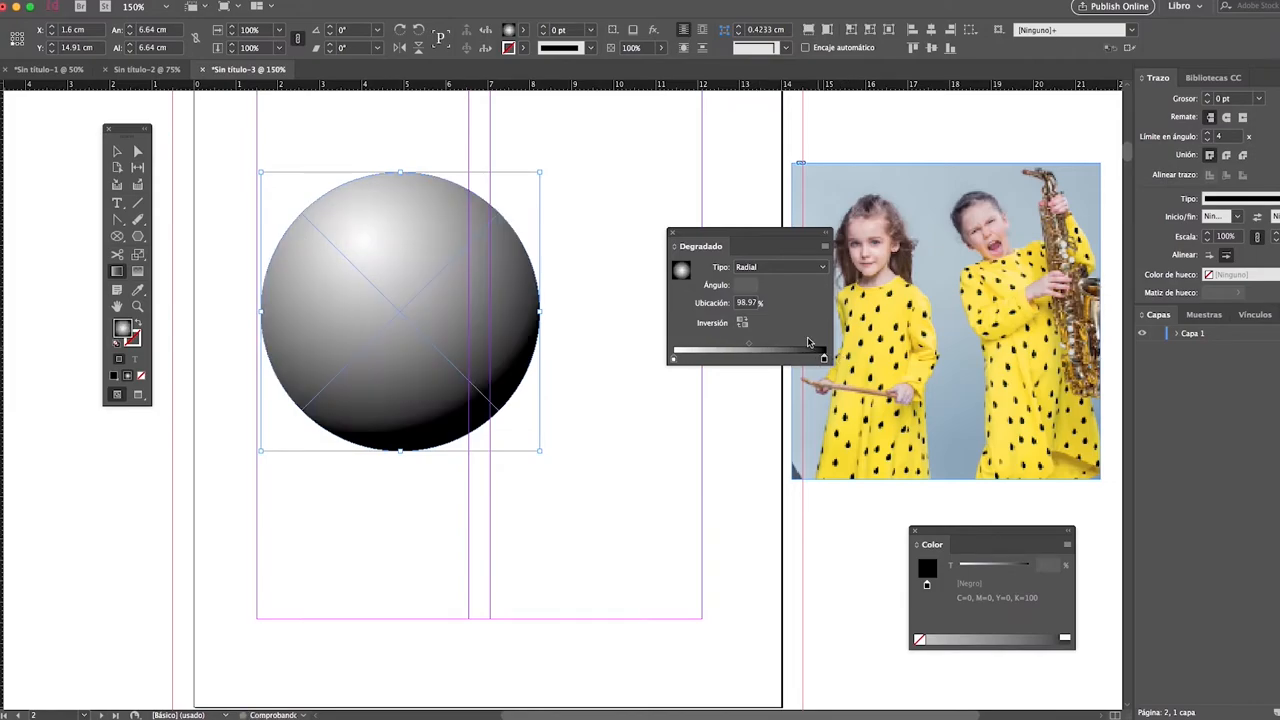
left_click(117, 151)
left_click(304, 146)
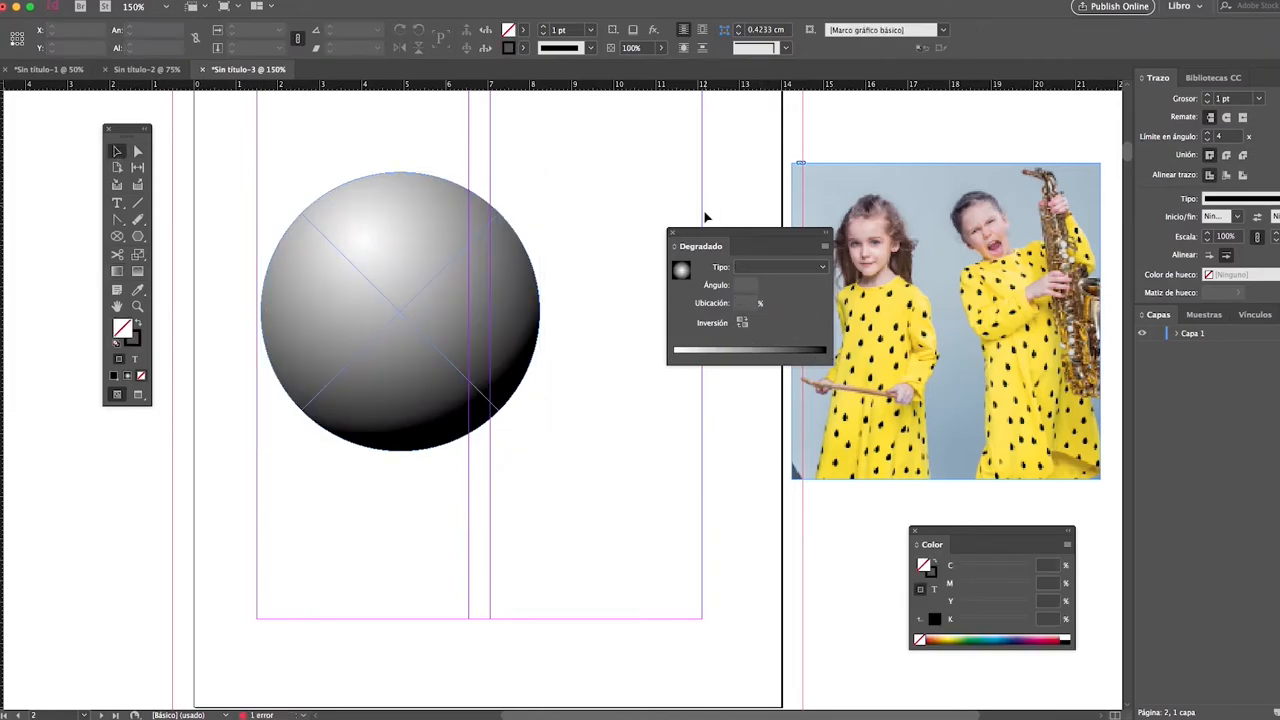
Preview the page without guides, shift the circle slightly upward, and arrange the gradient and color settings beside it.
key("w")
left_click_drag(480, 346, 498, 322)
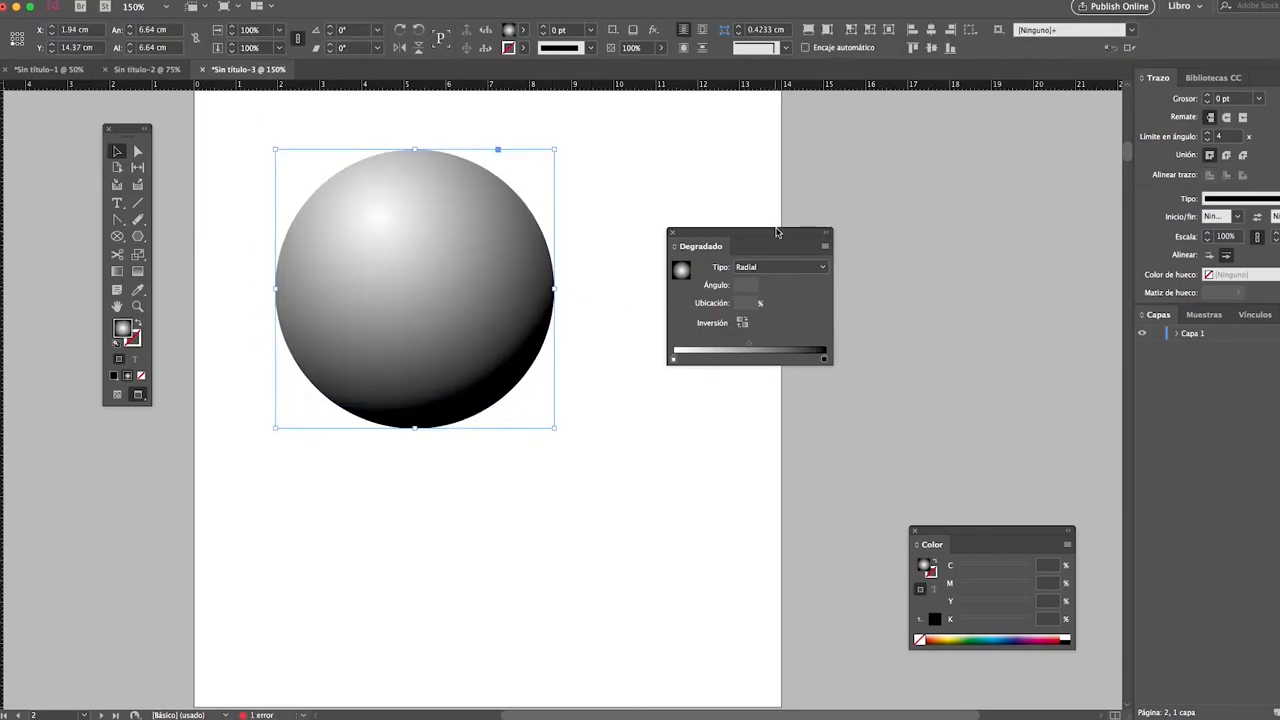
left_click_drag(773, 233, 712, 226)
left_click_drag(975, 540, 675, 383)
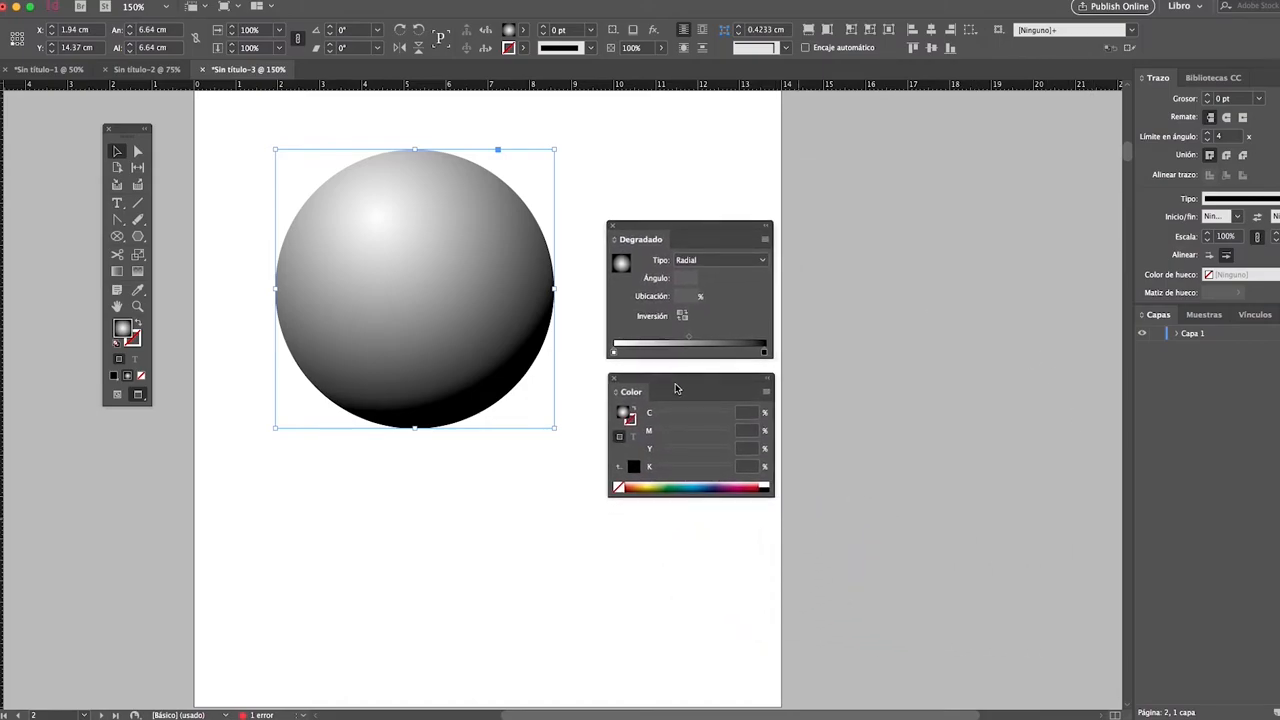
left_click(231, 242)
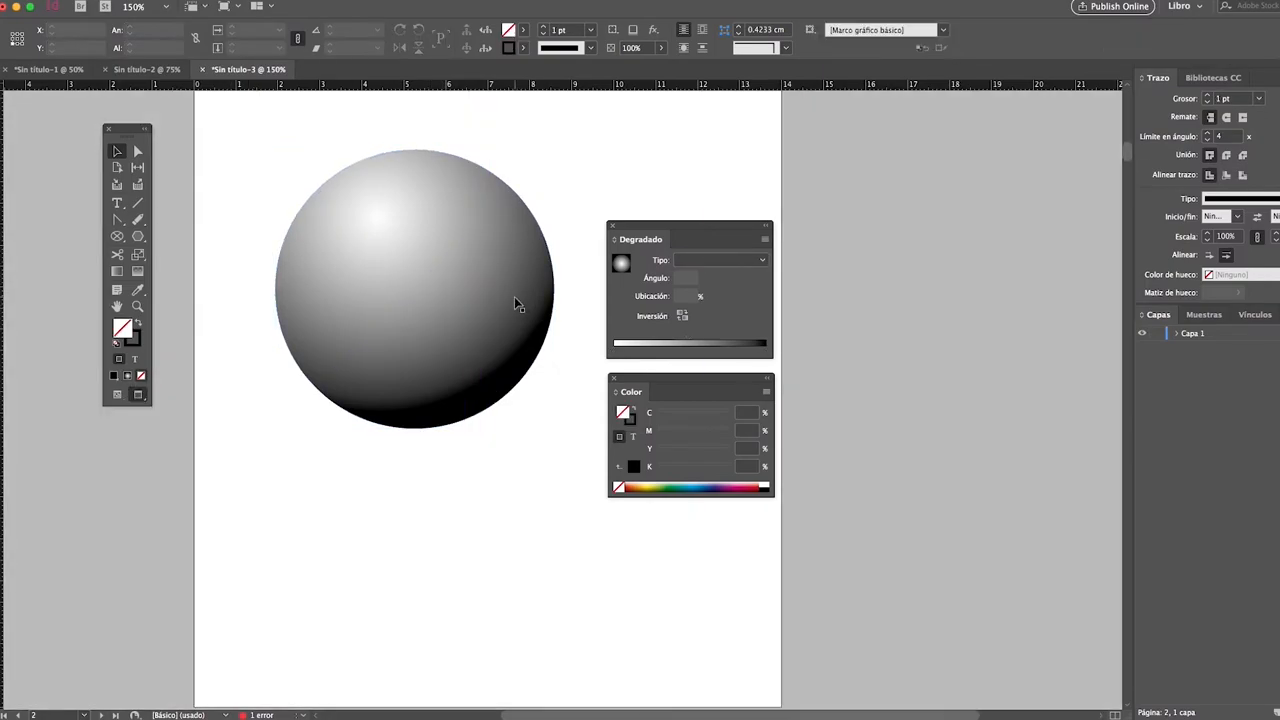
Switch the circle's black gradient stop to CMYK and set it to C=100, M=0, Y=0, K=0.
left_click(514, 296)
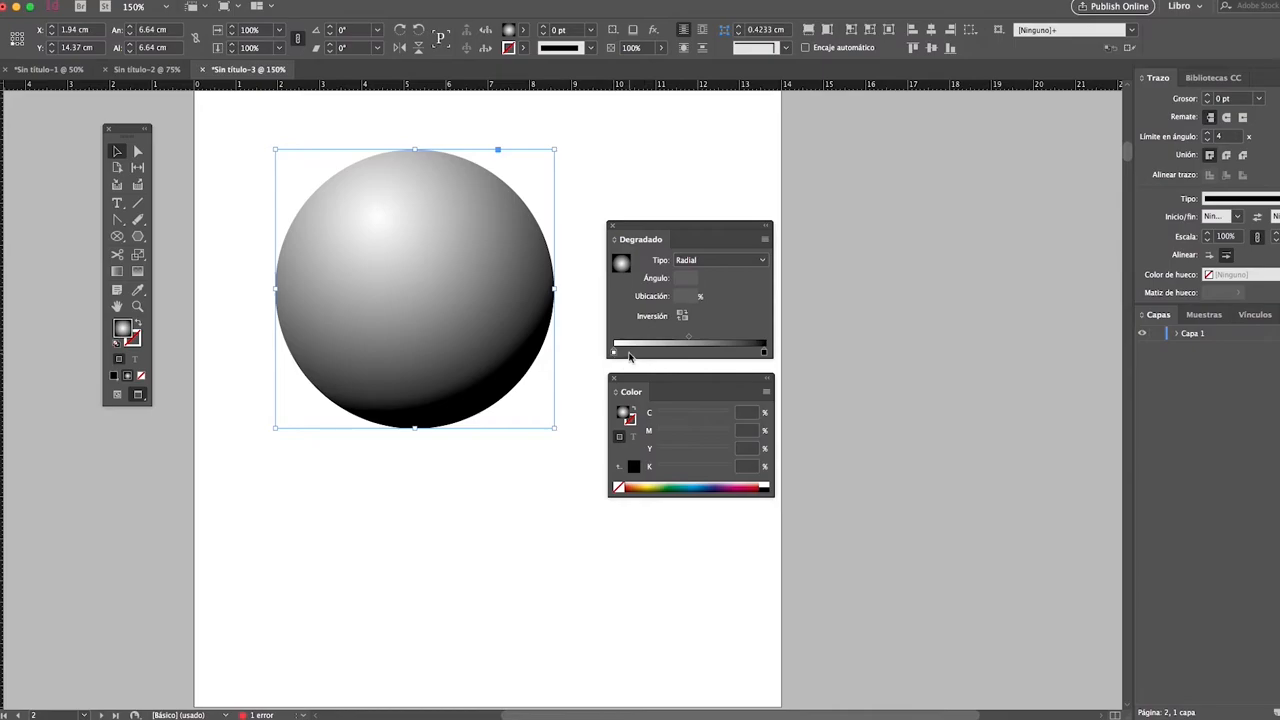
left_click(764, 353)
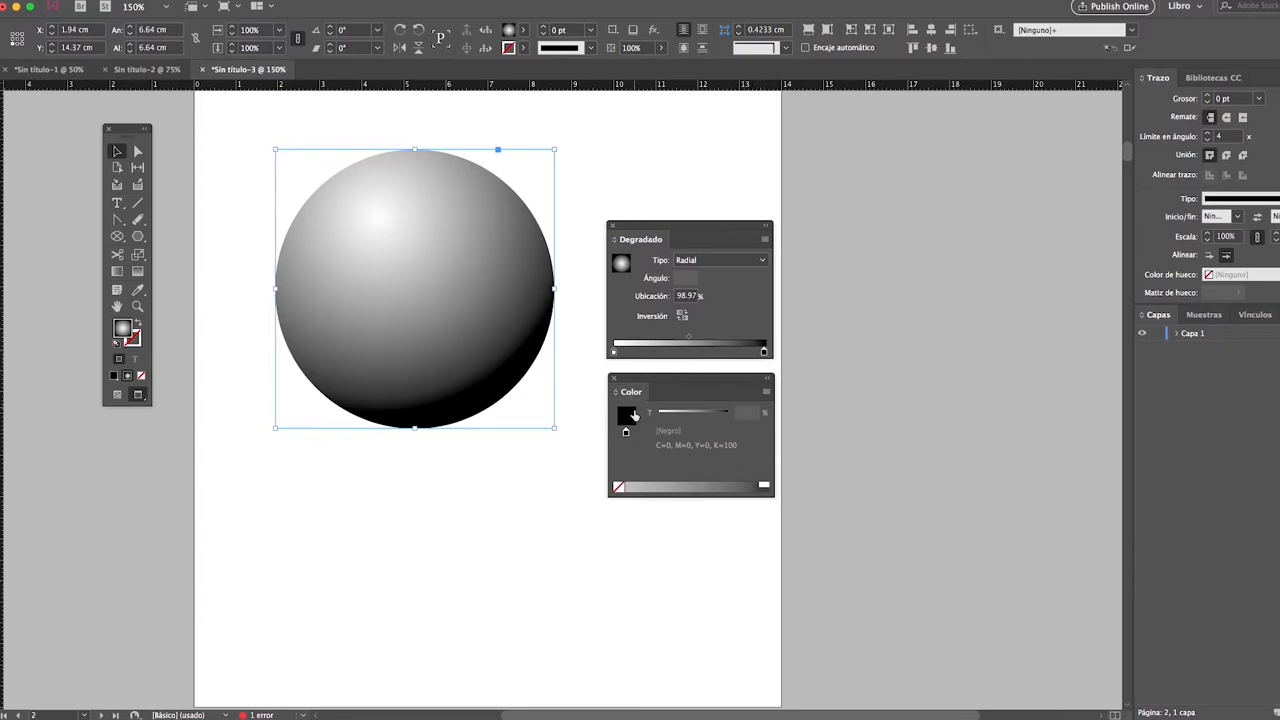
left_click(766, 393)
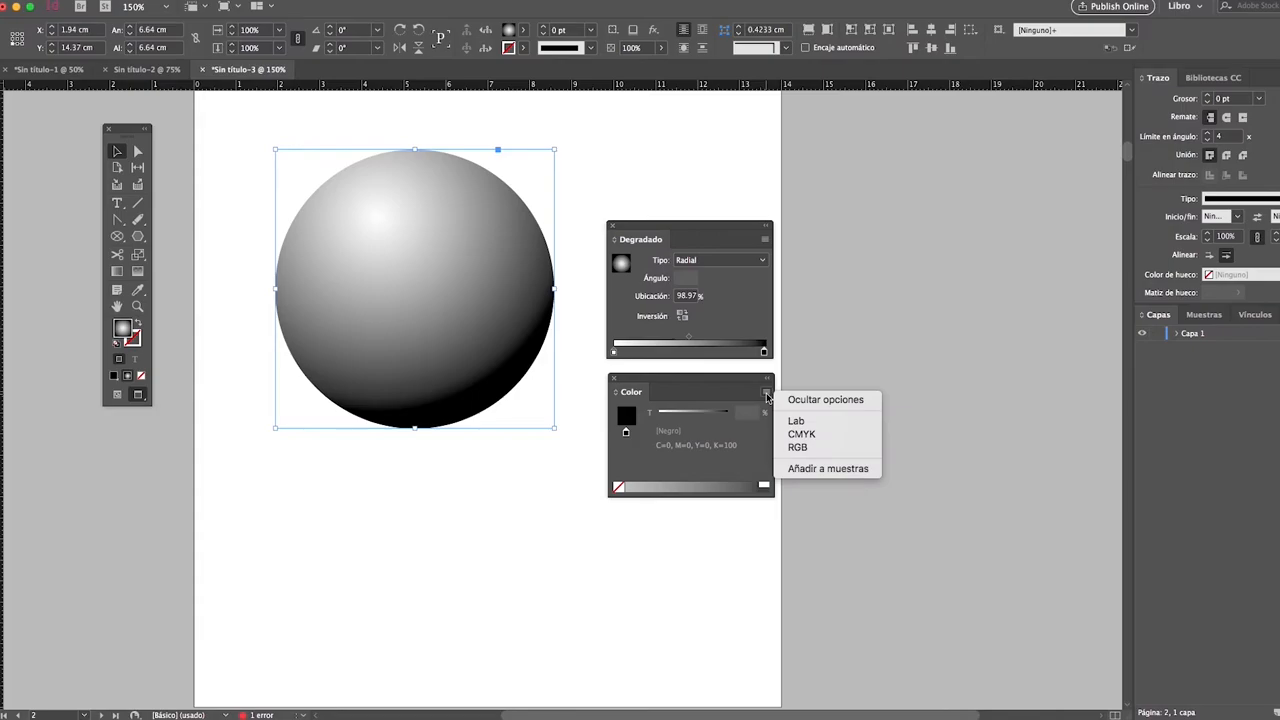
left_click(804, 436)
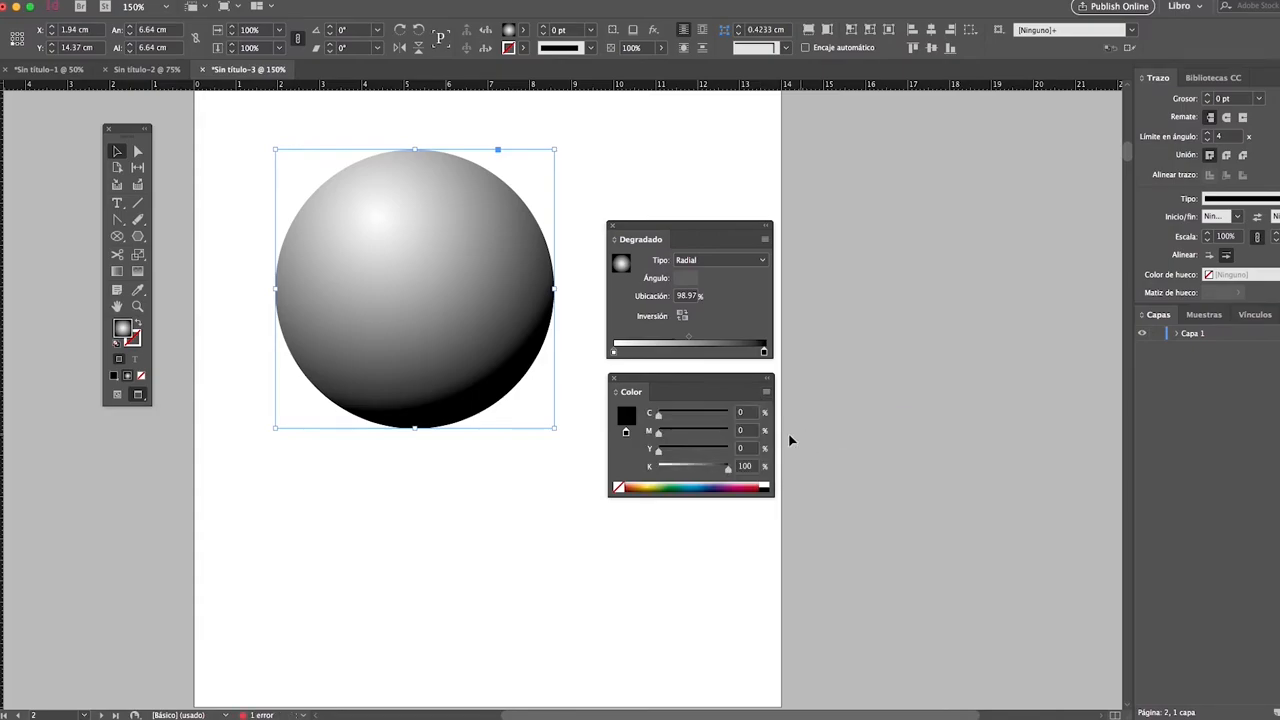
left_click_drag(692, 473, 660, 472)
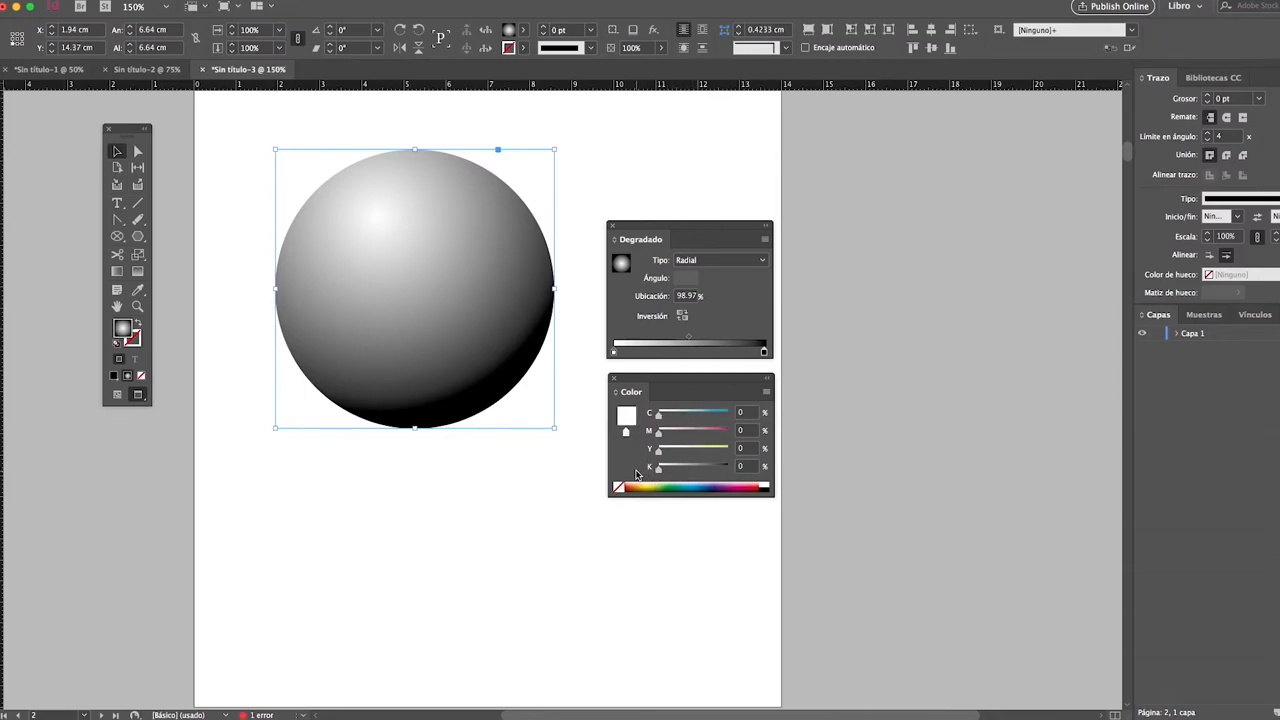
left_click_drag(660, 416, 742, 420)
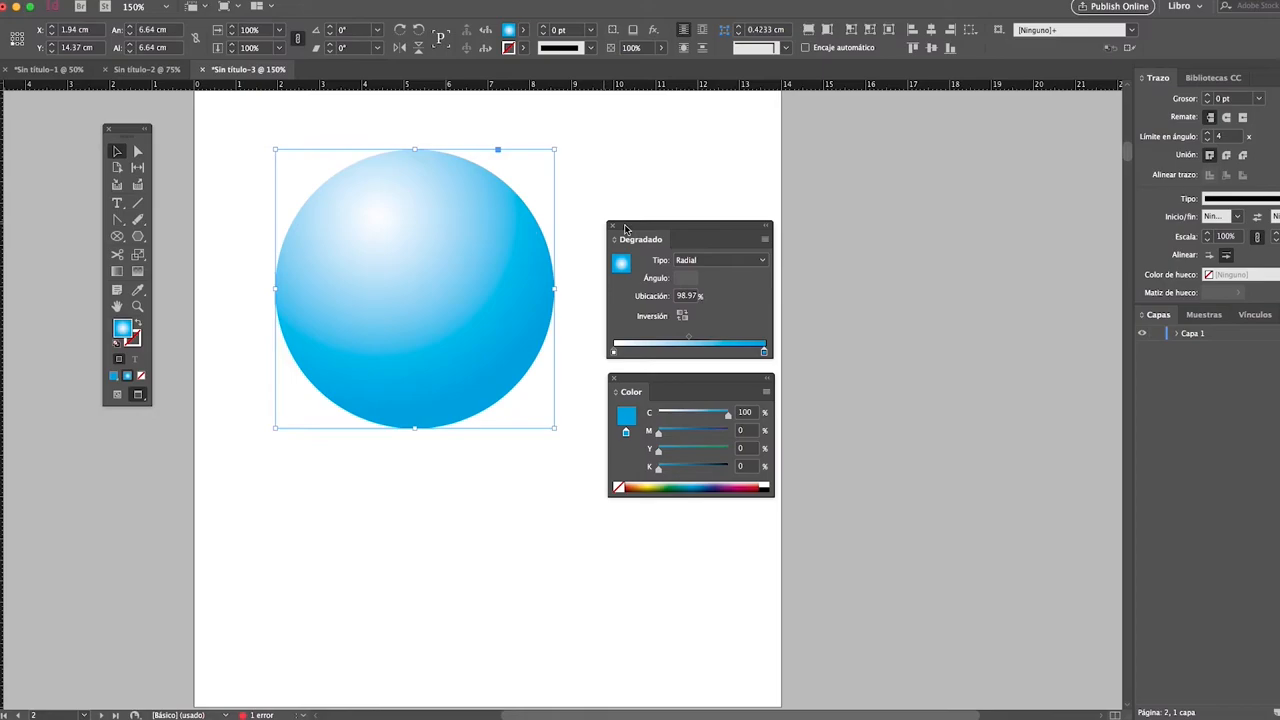
Set the gradient's white starting stop to yellow with C=0, M=0, Y=100, K=0.
left_click_drag(669, 227, 669, 226)
left_click(614, 352)
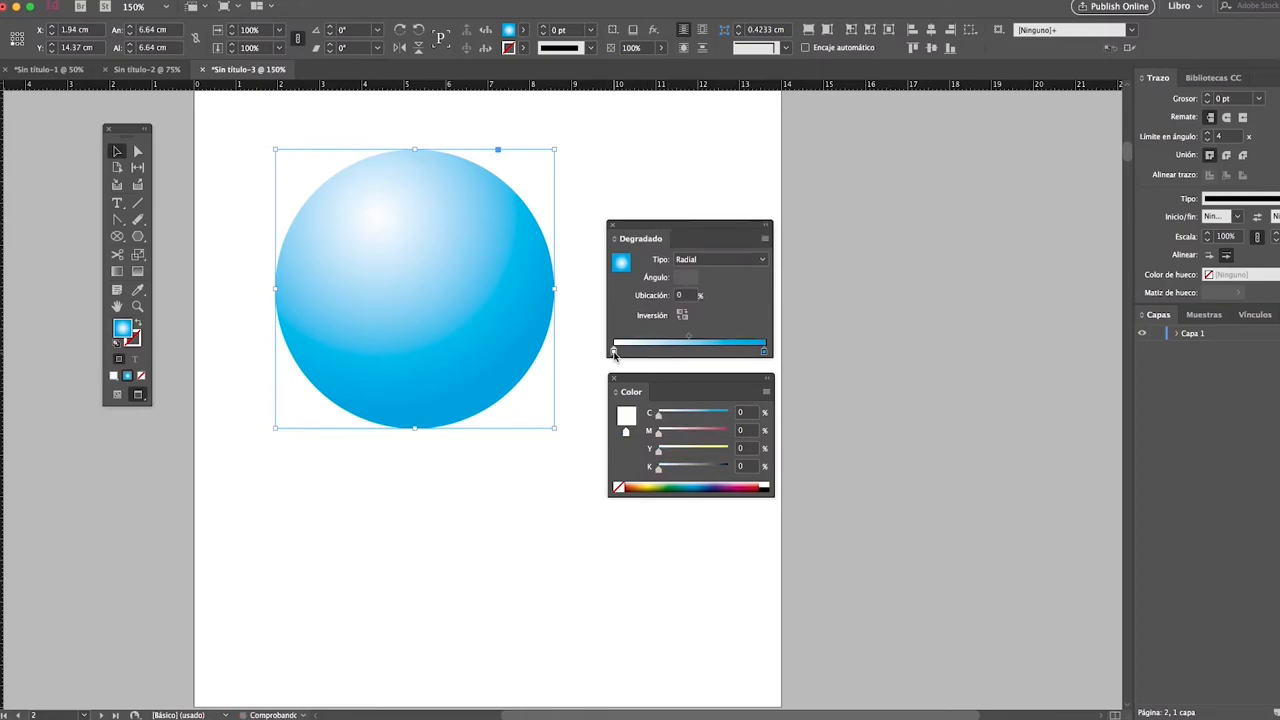
left_click_drag(660, 452, 728, 452)
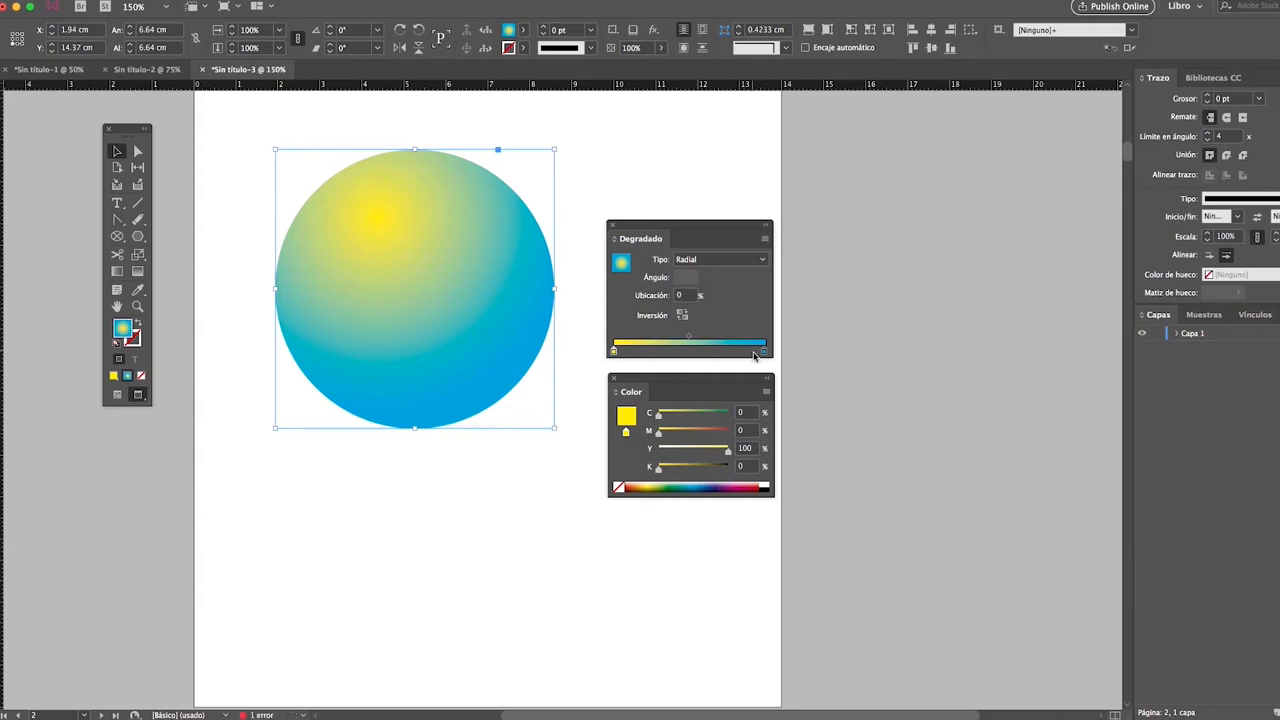
Close and reopen the color settings, and set the location of the gradient's blue stop to about 99.38%.
left_click(613, 379)
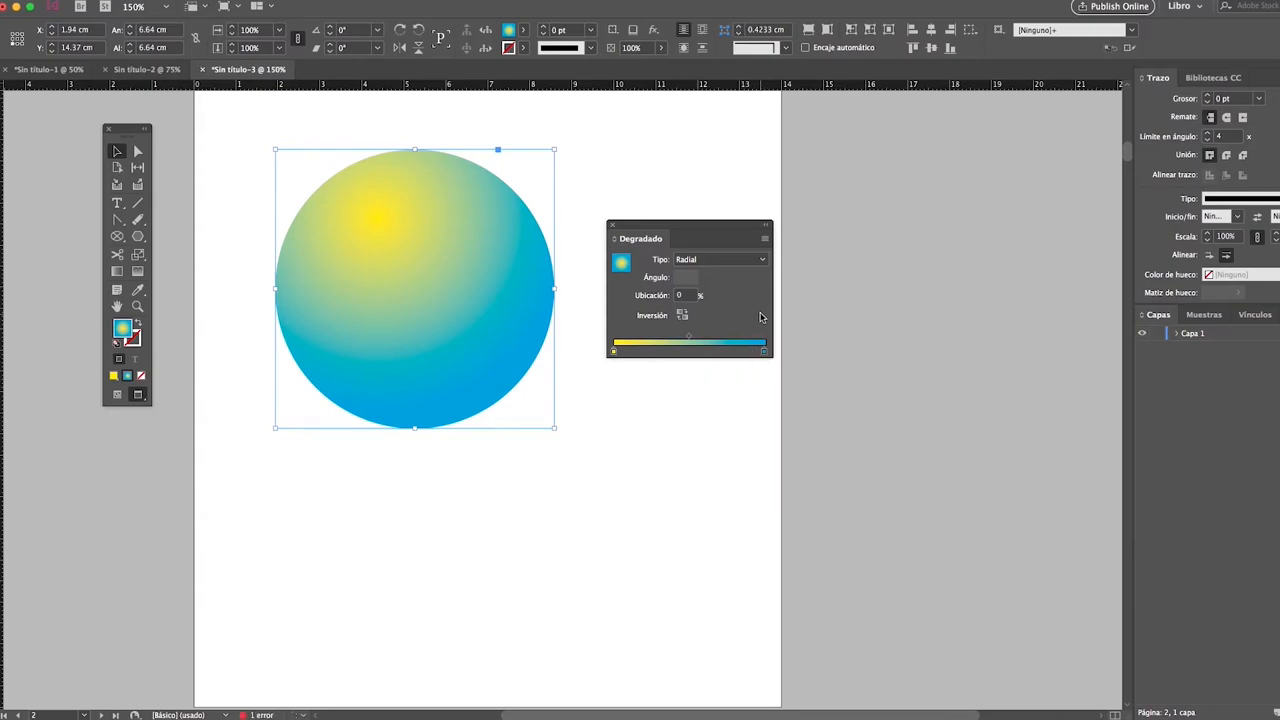
left_click(764, 353)
left_click_drag(765, 355, 766, 354)
left_click(431, 2)
mouse_move(490, 103)
left_click(604, 104)
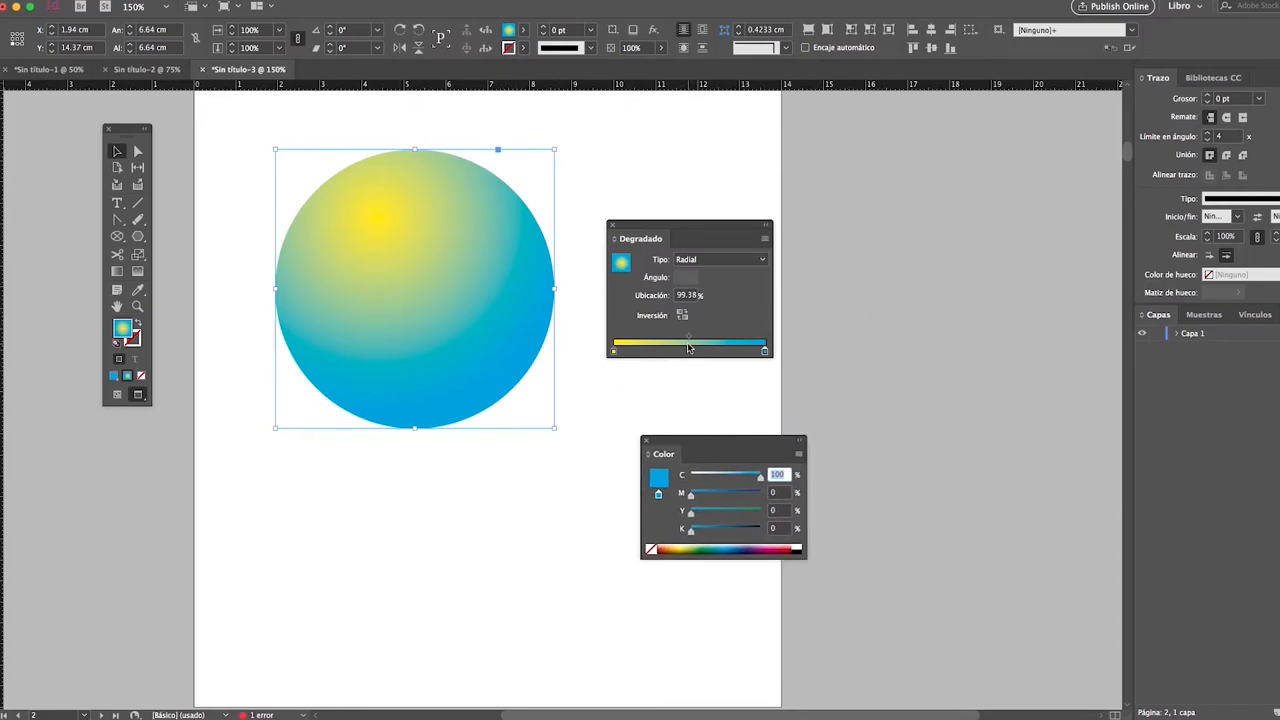
Add a red C=0, M=100, Y=100, K=0 stop at about 49.94% and move both gradient midpoints outward, the first to about 31.63%.
left_click(689, 351)
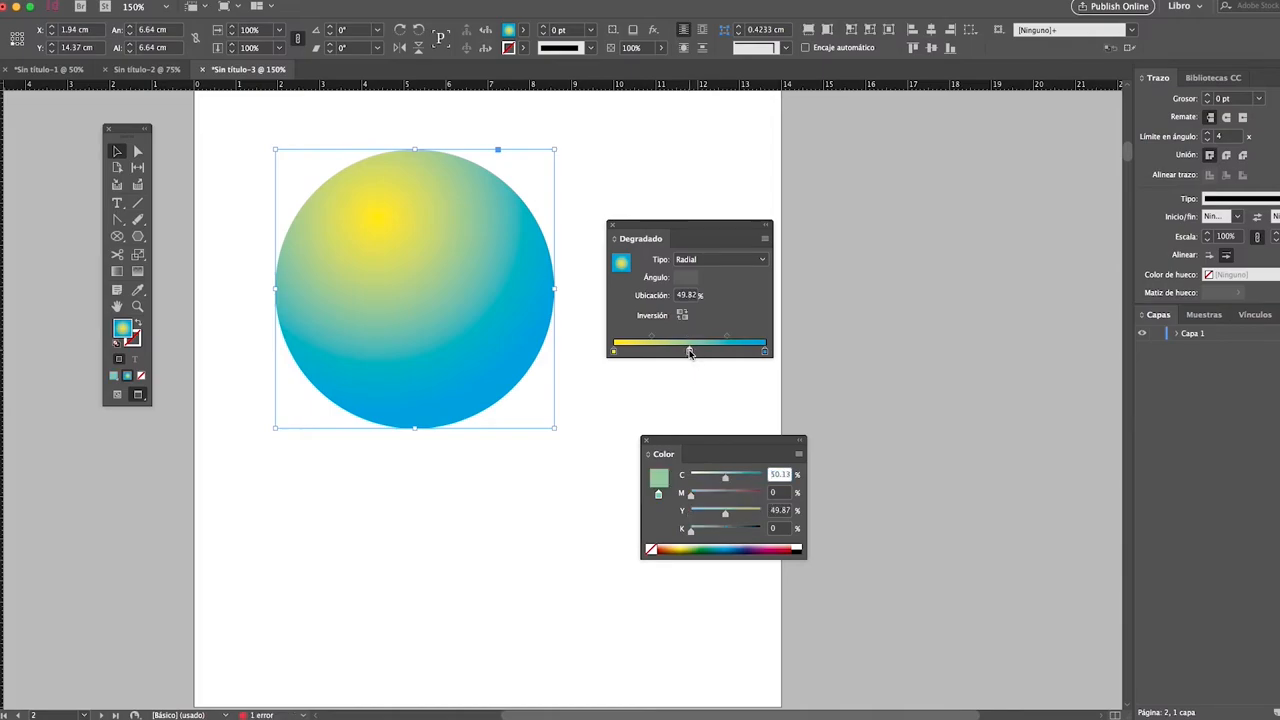
left_click_drag(690, 494, 634, 491)
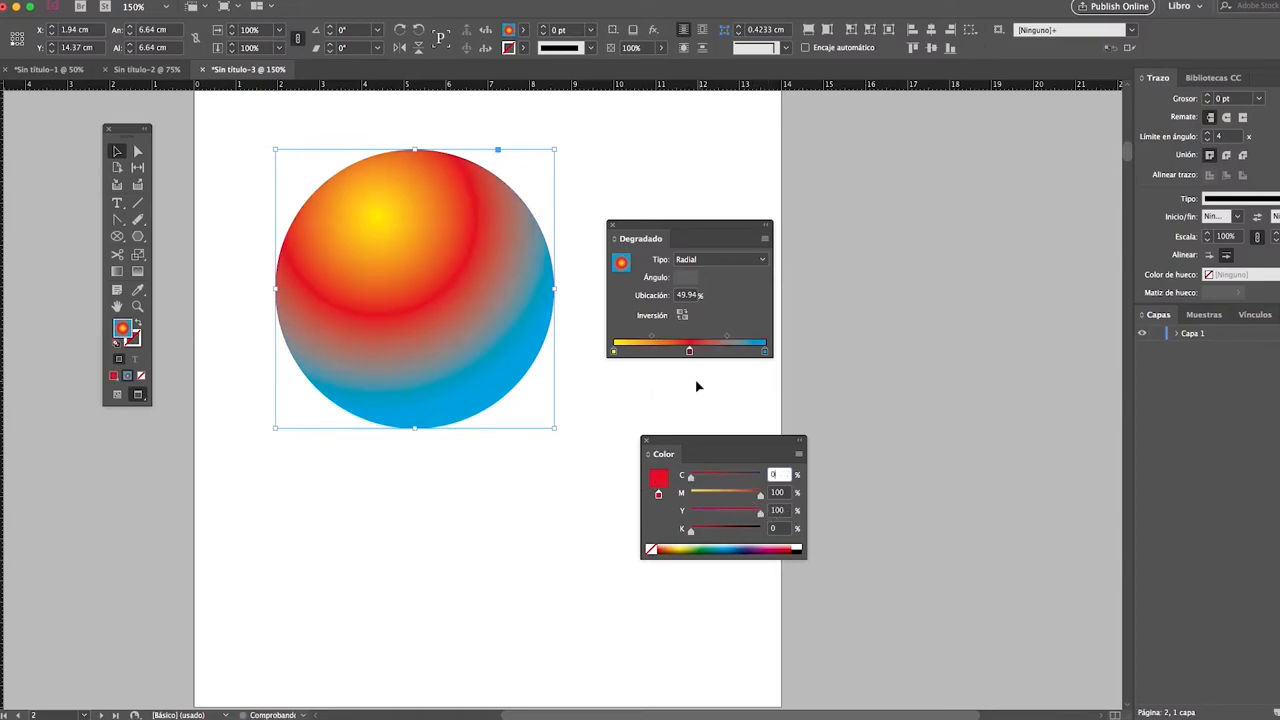
left_click_drag(689, 351, 740, 337)
left_click_drag(643, 338, 637, 338)
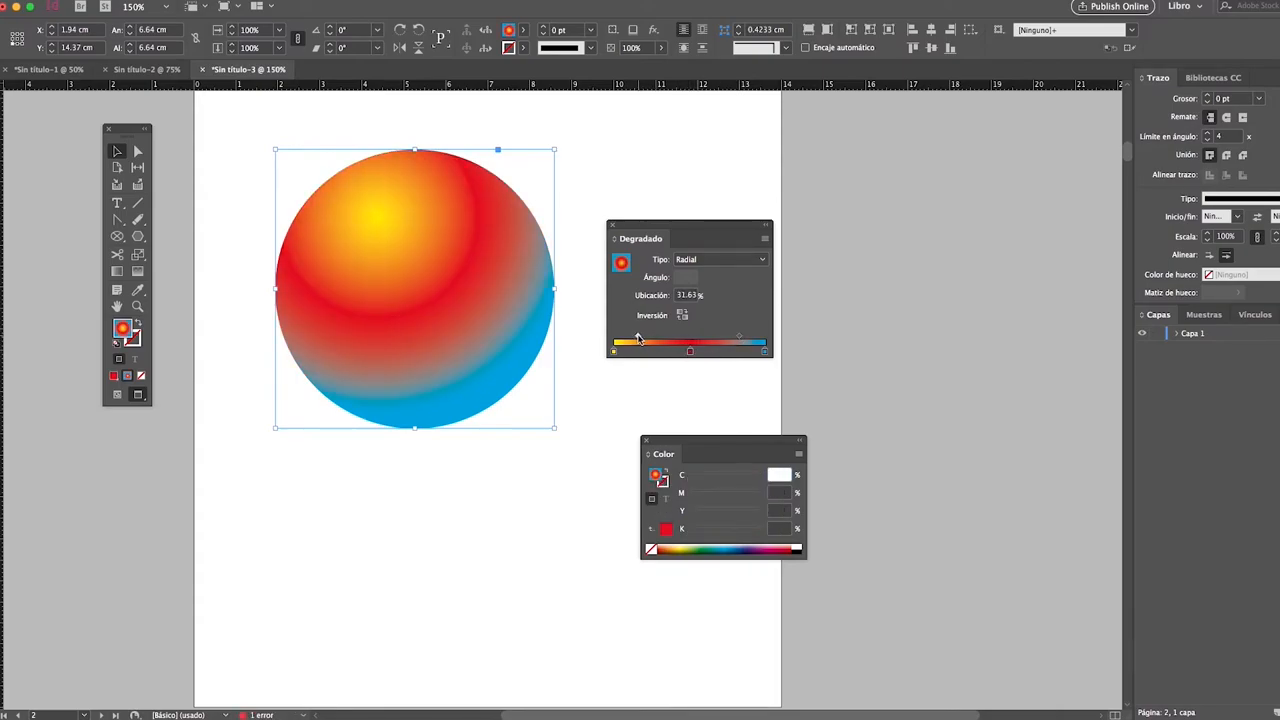
left_click(648, 189)
Move the gradient and color settings off the page, and shift the circle slightly down and to the right.
left_click_drag(680, 226, 851, 221)
left_click_drag(692, 444, 839, 371)
left_click_drag(811, 224, 849, 222)
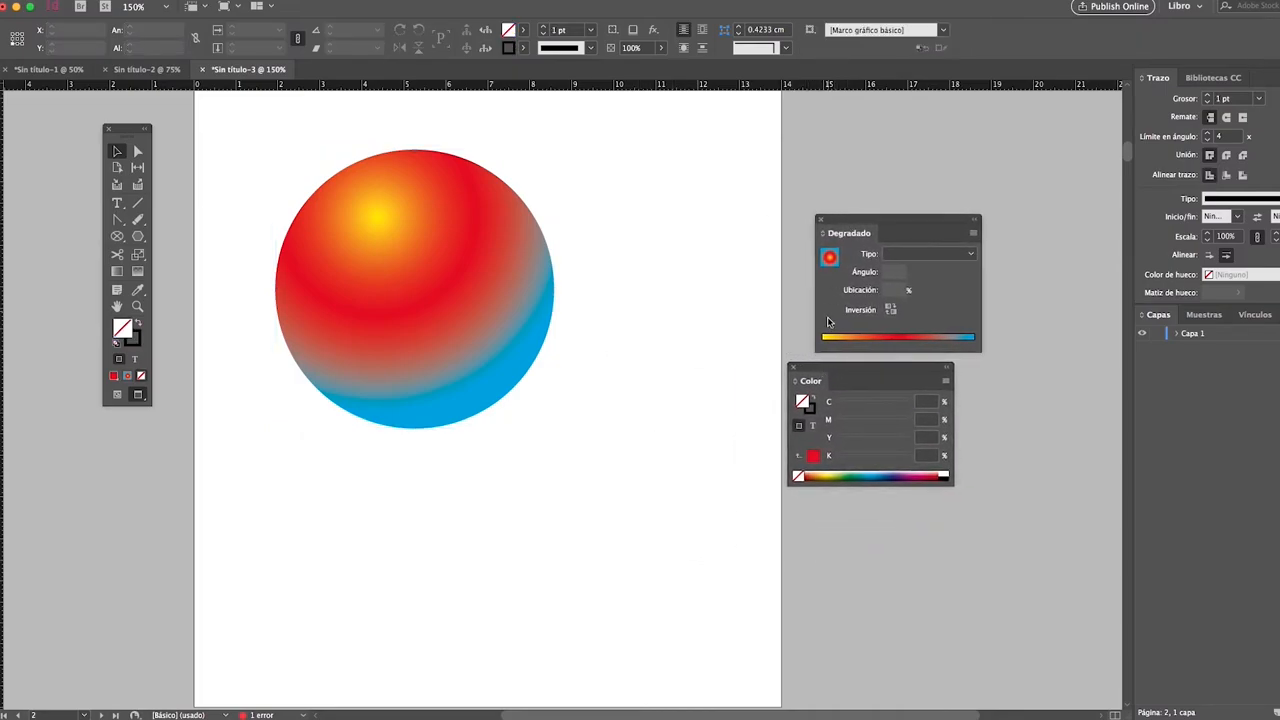
left_click(514, 321)
left_click(823, 346)
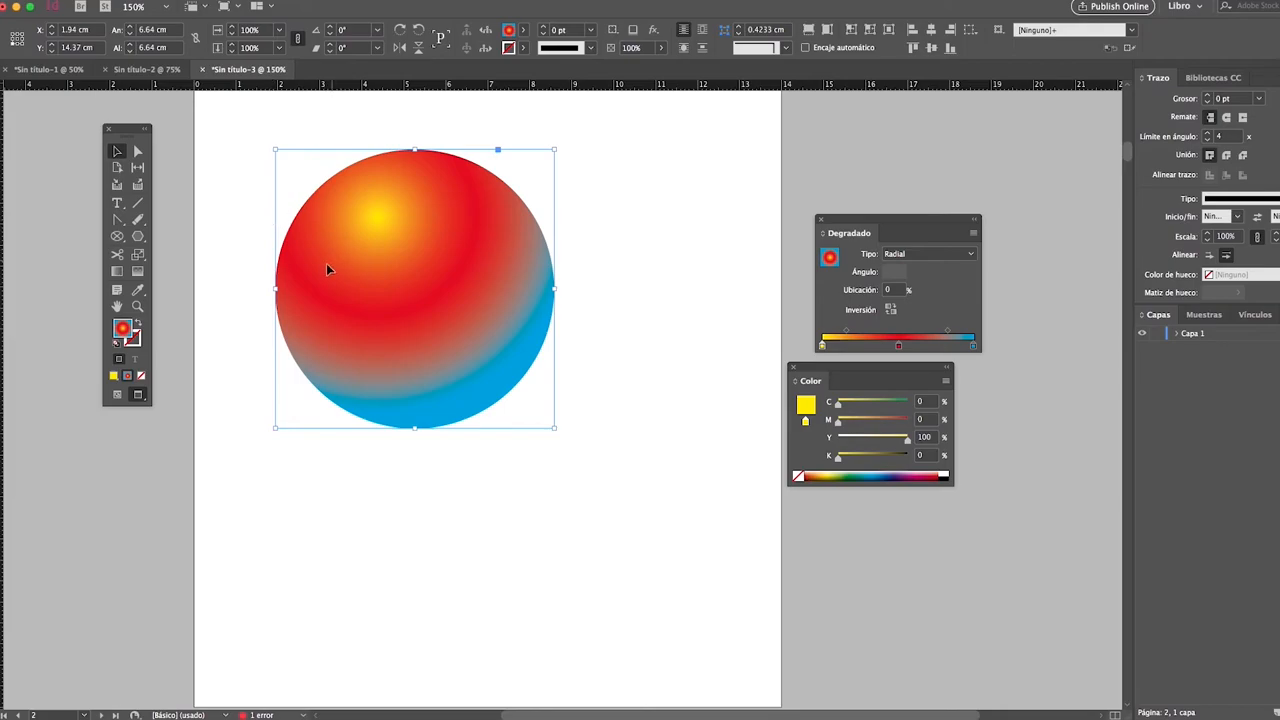
left_click_drag(430, 277, 450, 325)
left_click(306, 240)
Show the guides again and draw a circular frame about 5.1 cm across, overlapping the large circle's upper-left area.
left_click(139, 272)
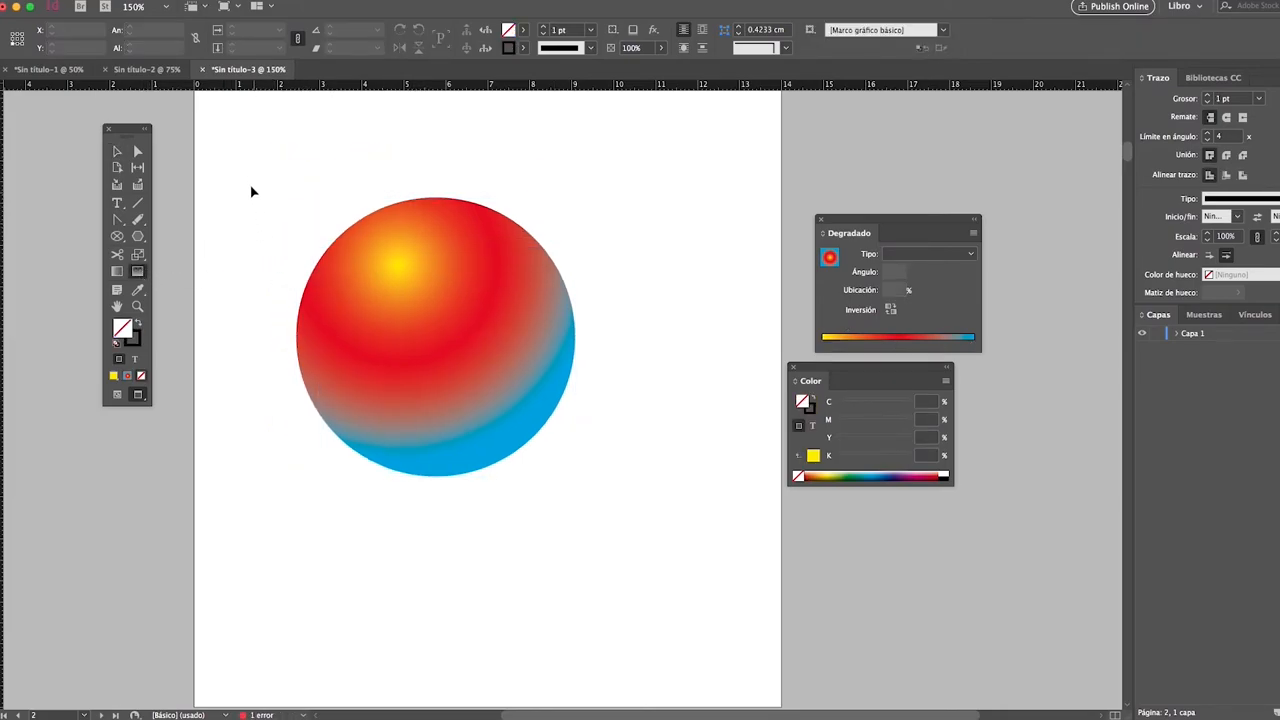
left_click(118, 235)
key("Tab")
key("Tab")
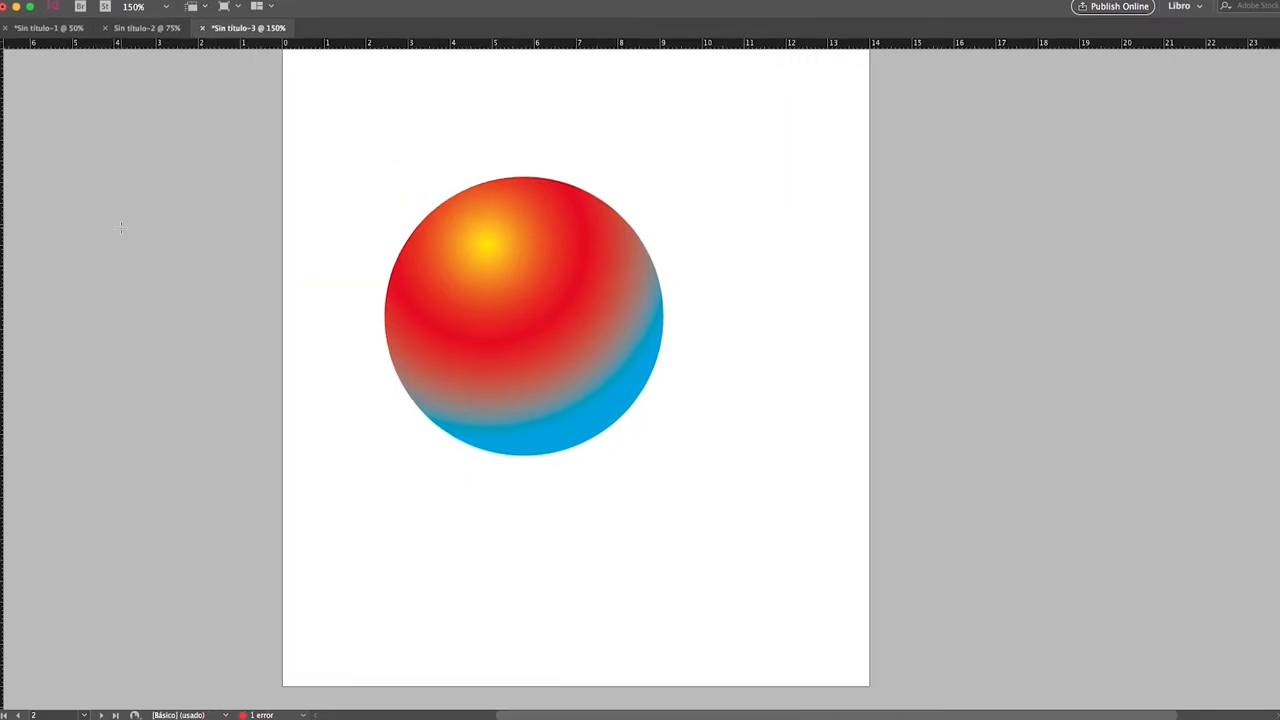
key("w")
mouse_move(236, 155)
left_mouse_down()
mouse_move(414, 329)
mouse_move(471, 357)
mouse_move(451, 369)
left_mouse_up()
Apply a linear gradient feather at 0° to the small circle and fill it with the yellow-red-blue radial gradient.
left_click(140, 274)
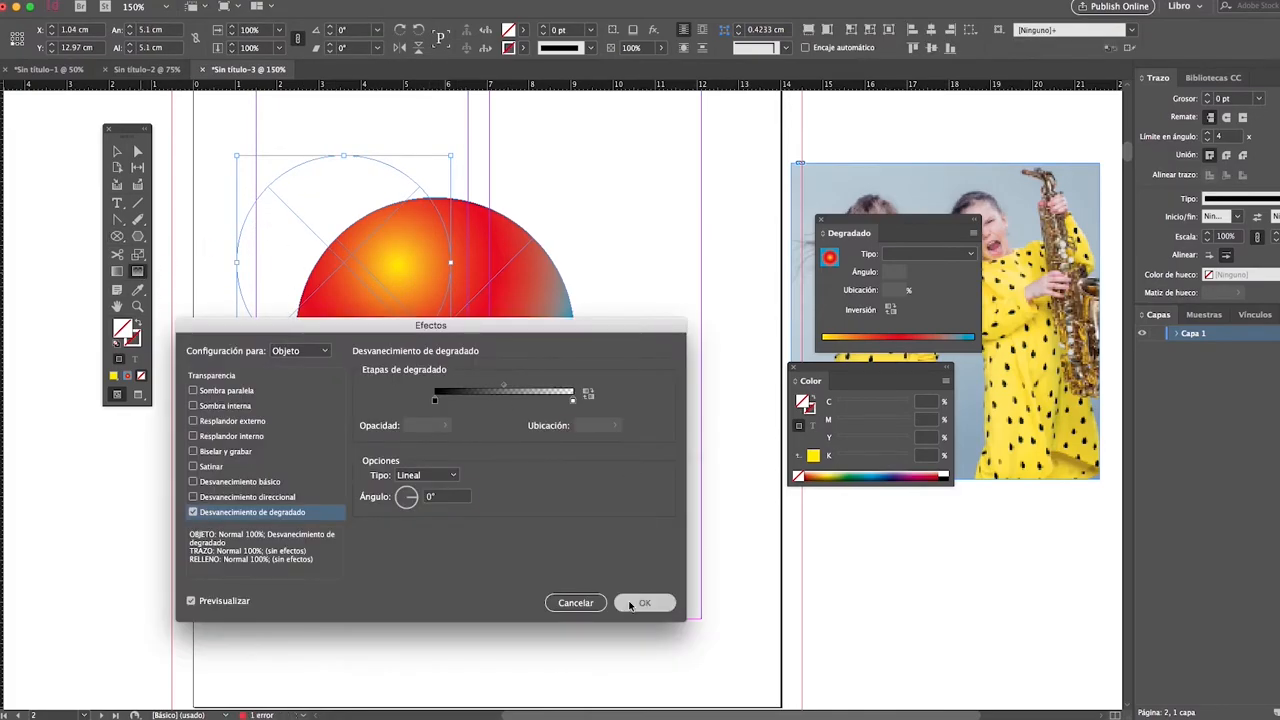
left_click(645, 602)
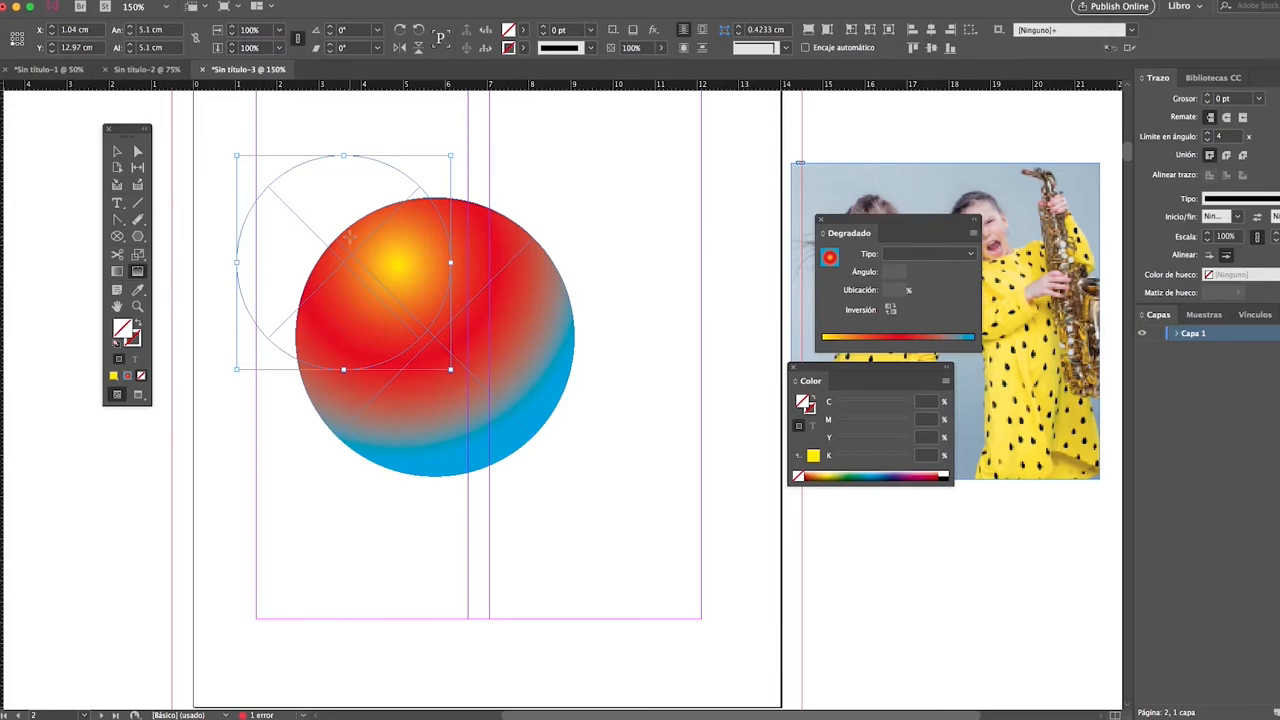
left_click(831, 259)
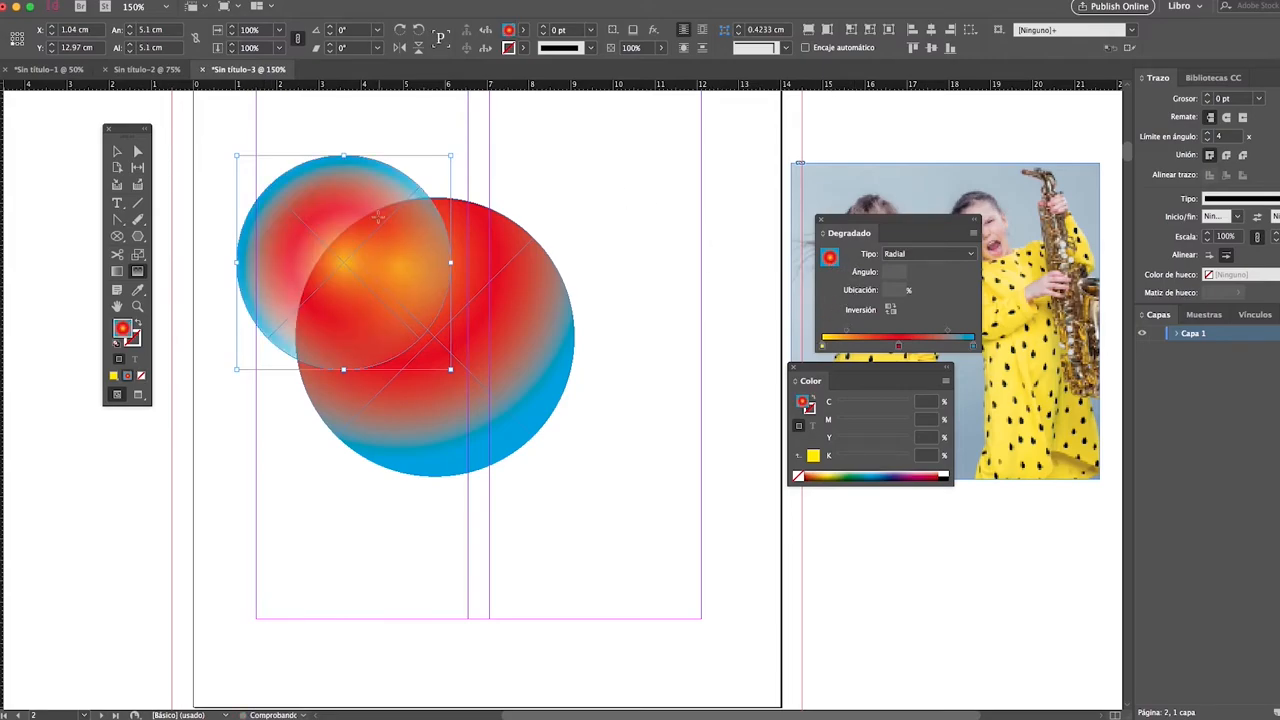
Shift the small circle slightly upward and set its yellow gradient stop to C=100, M=0, Y=100, K=0.
left_click(117, 150)
left_click_drag(328, 208, 324, 183)
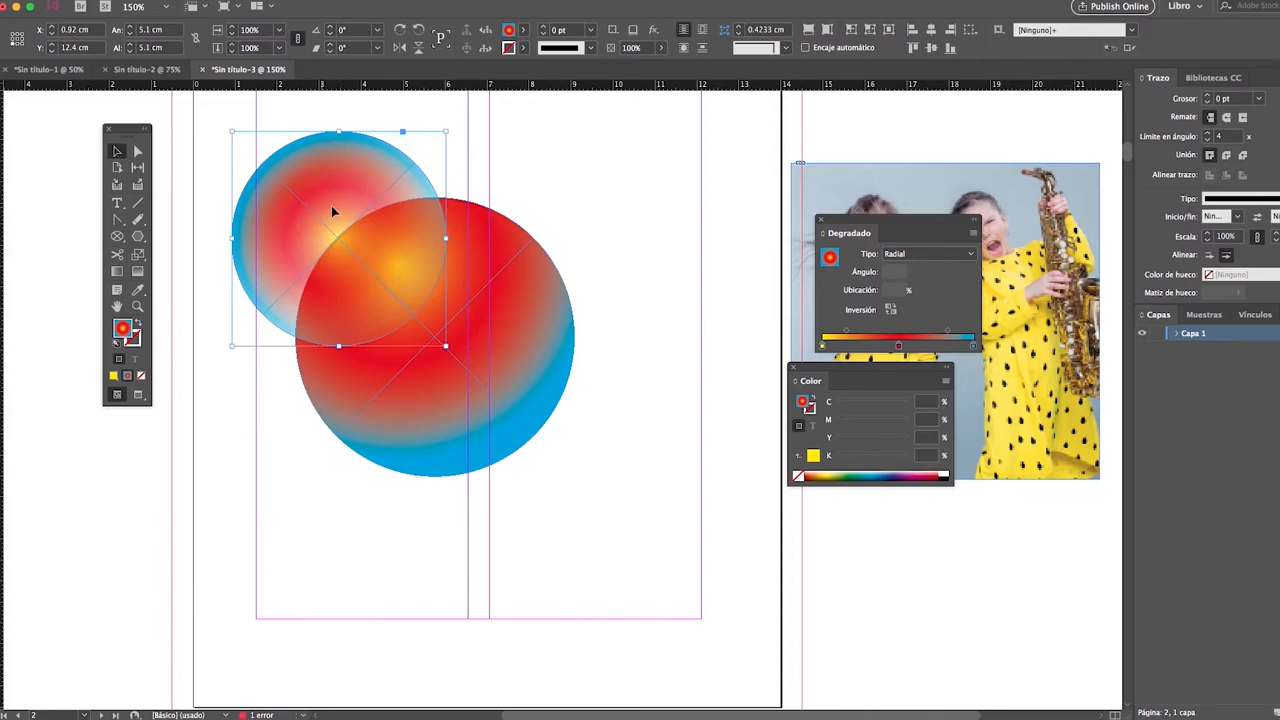
left_click(822, 346)
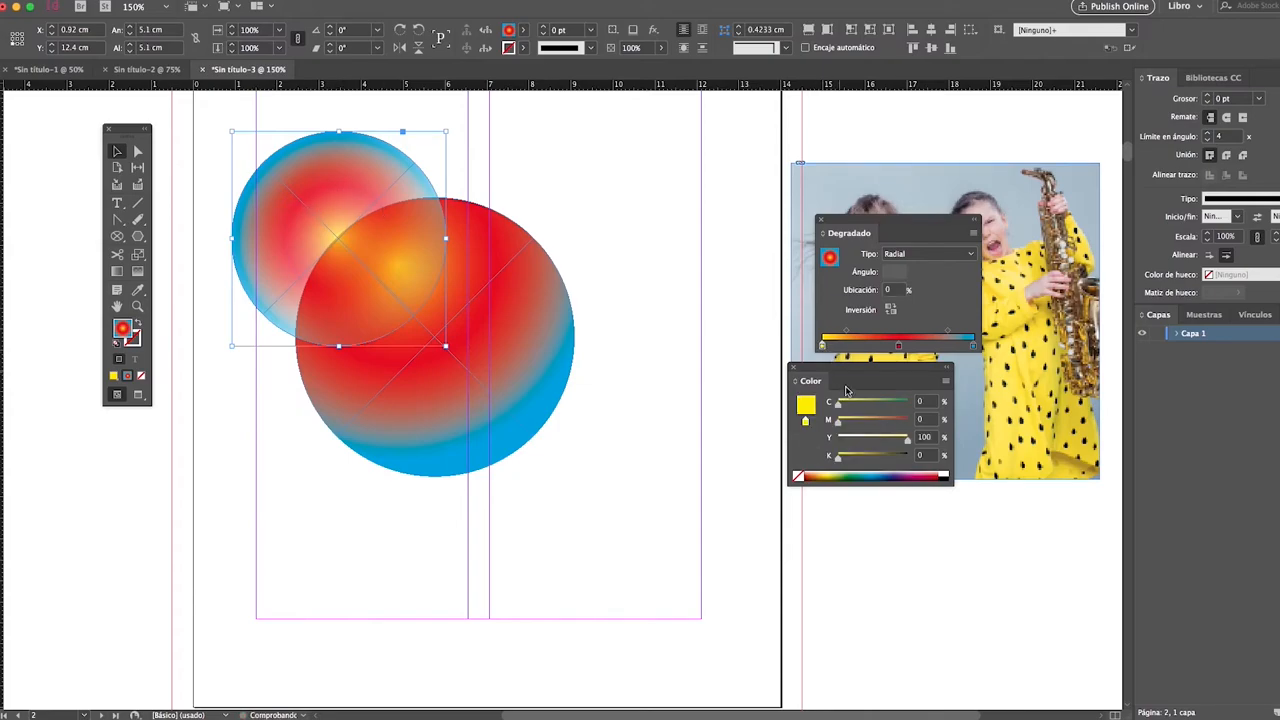
left_click_drag(845, 407, 906, 404)
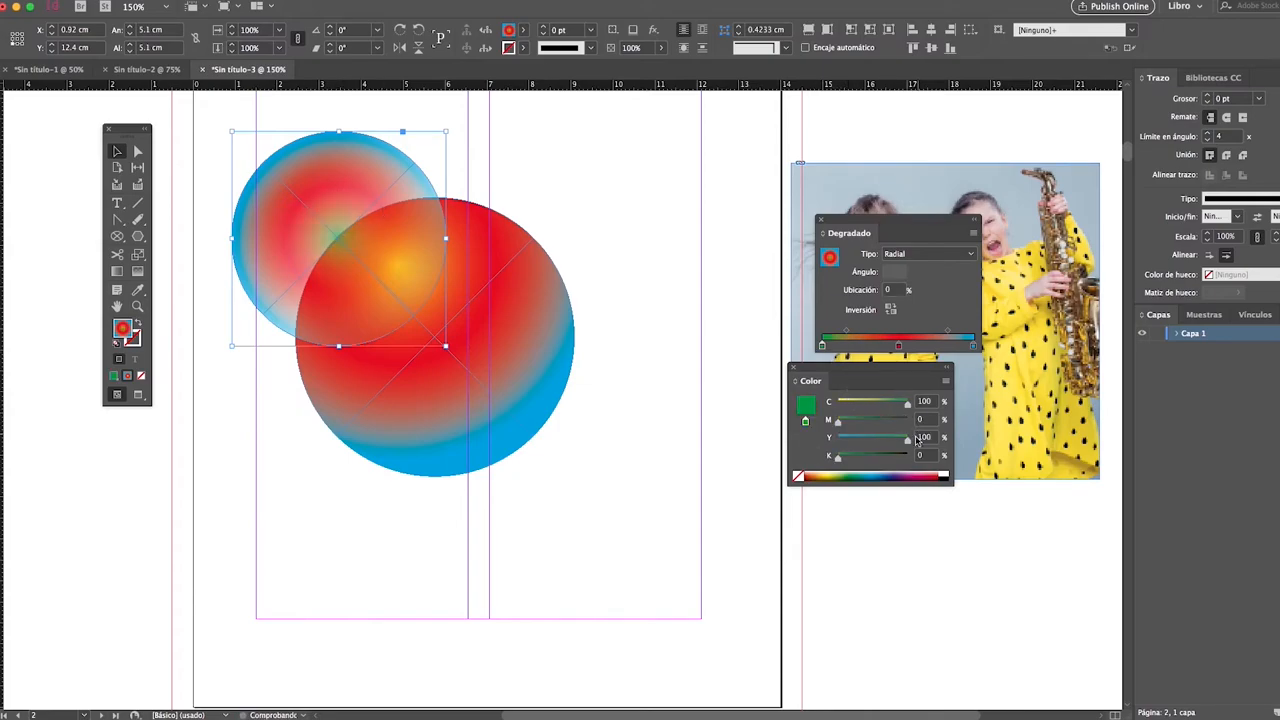
Remove the red middle stop from the small circle's gradient and set its blue end stop to C=100, M=100, Y=0, K=0.
left_click_drag(898, 346, 752, 440)
key("super+z")
left_click_drag(830, 372, 878, 451)
key("super+z")
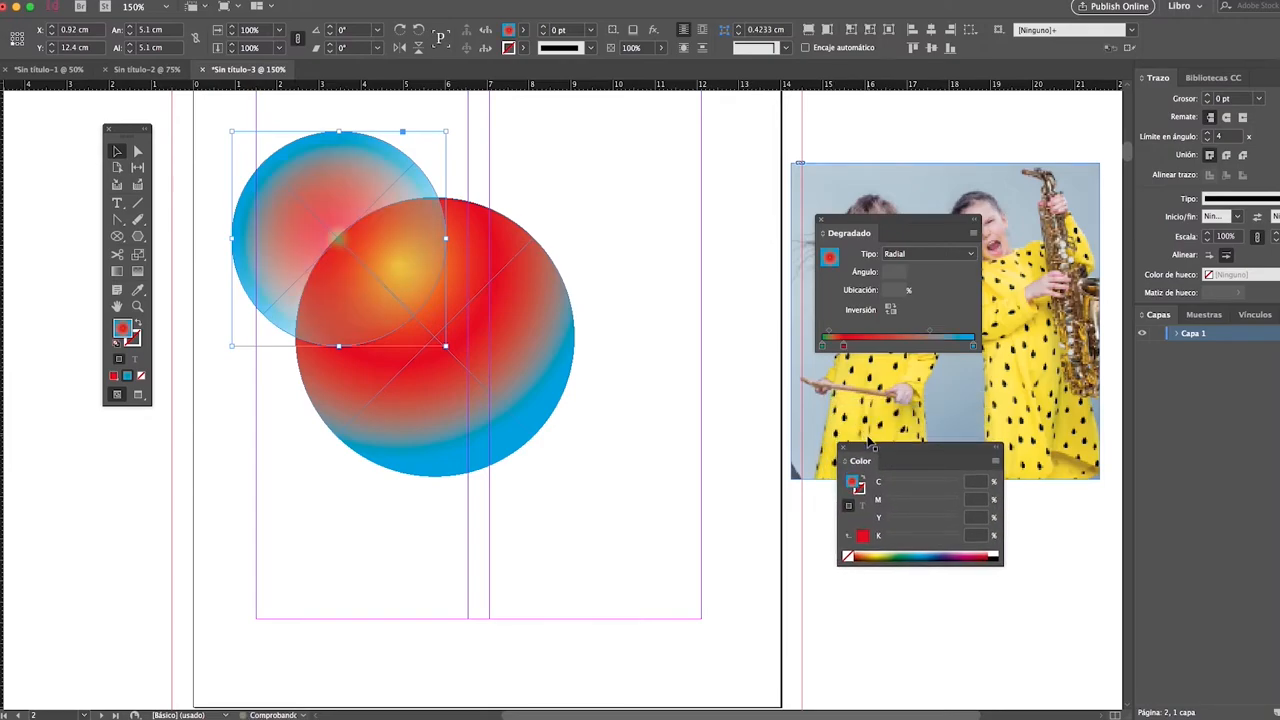
left_click_drag(845, 350, 858, 354)
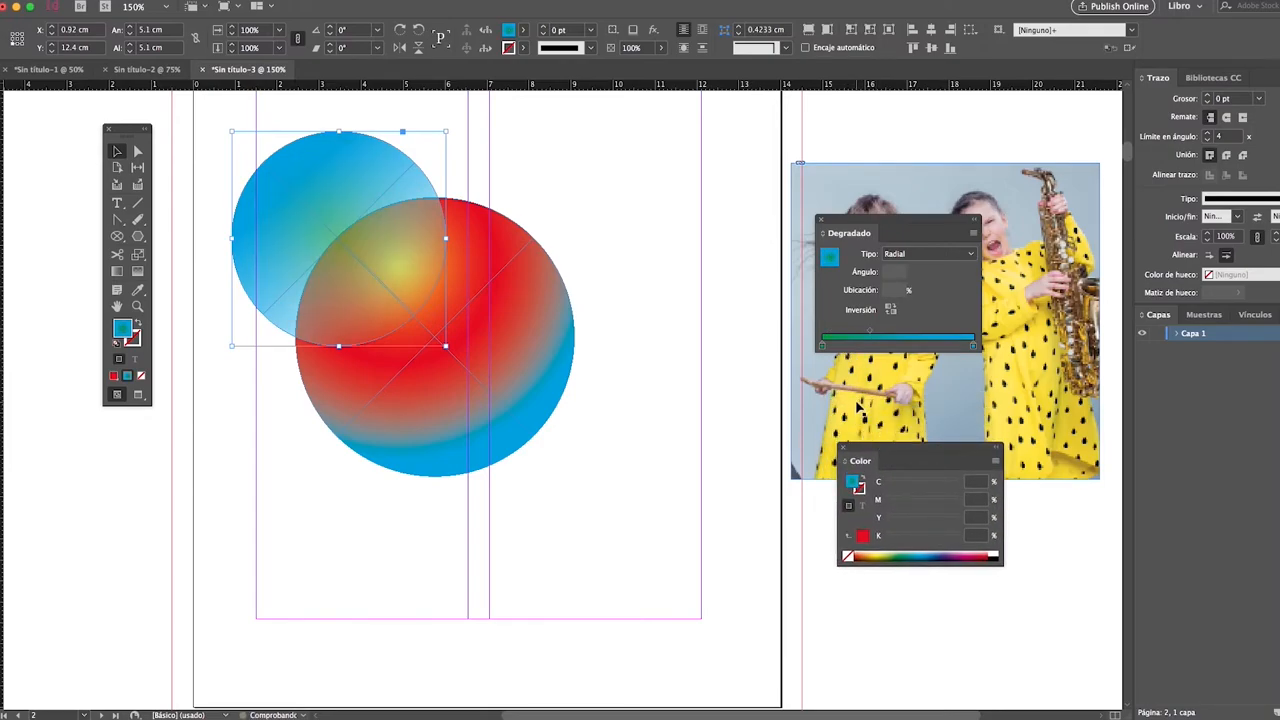
left_click(975, 346)
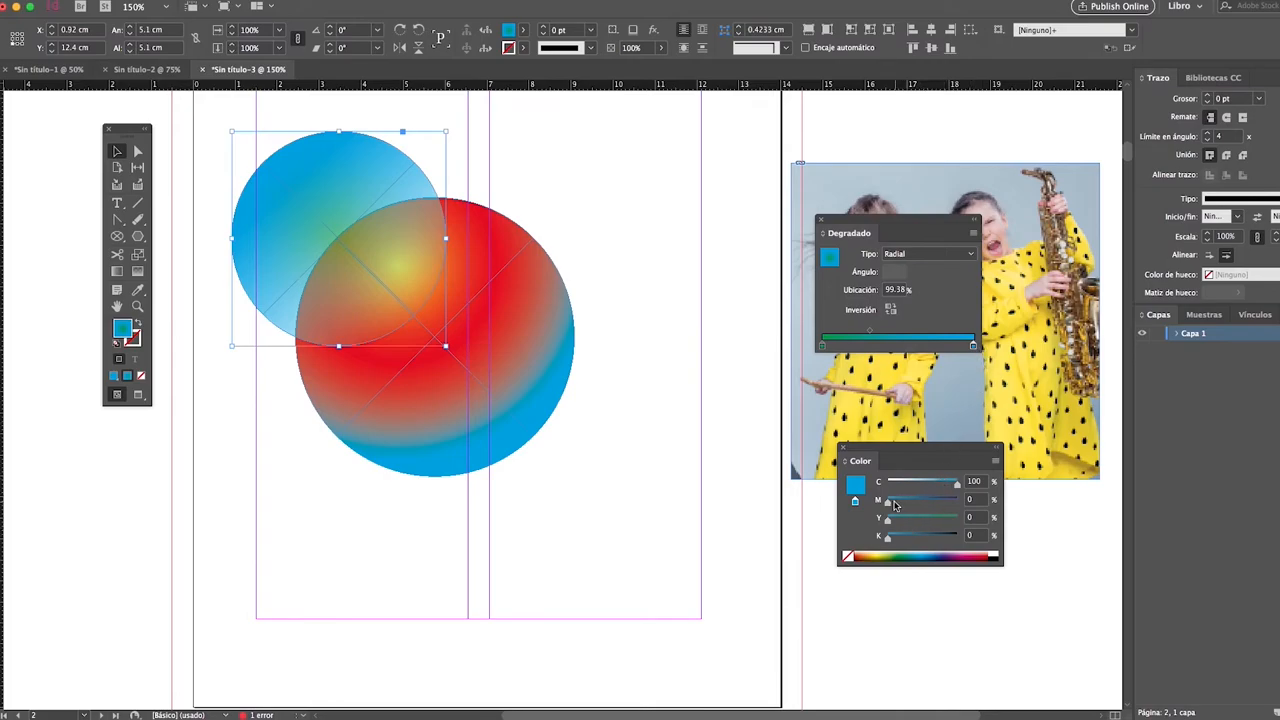
left_click_drag(893, 503, 959, 500)
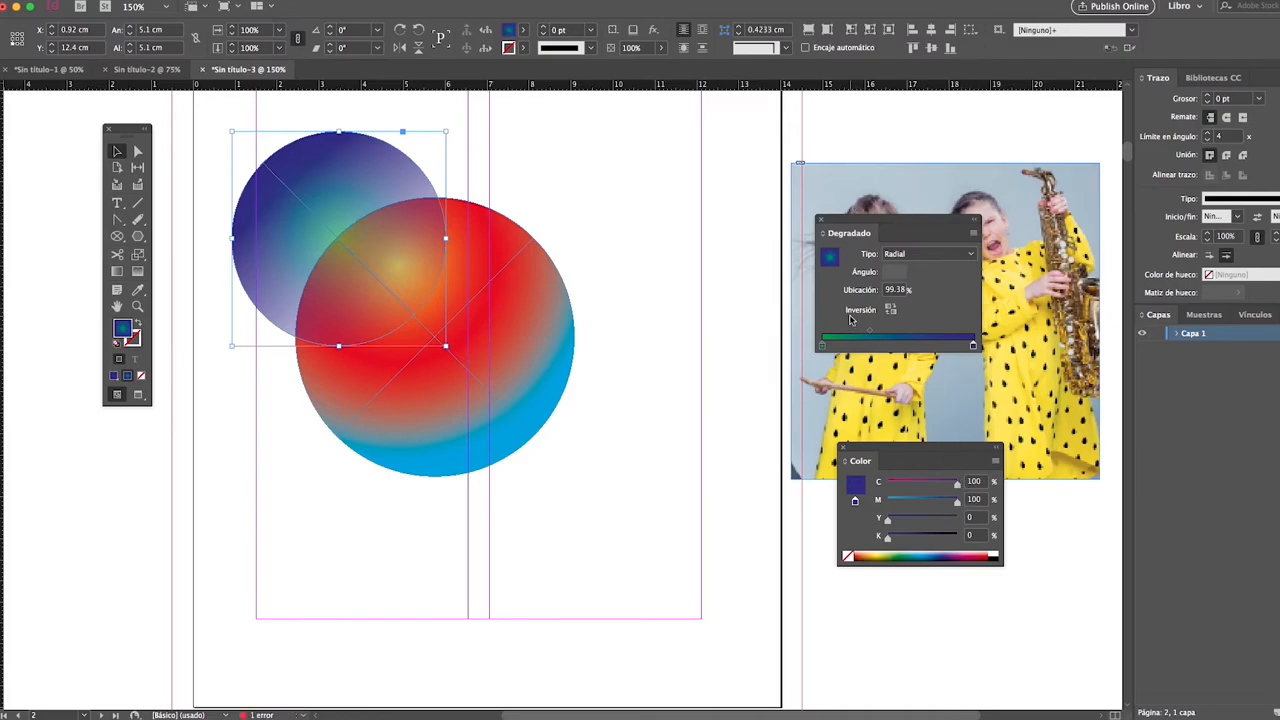
Feather the small circle diagonally toward its lower-right with the Gradient Feather tool, and set its radial gradient's midpoint to about 60.78%.
left_click(137, 271)
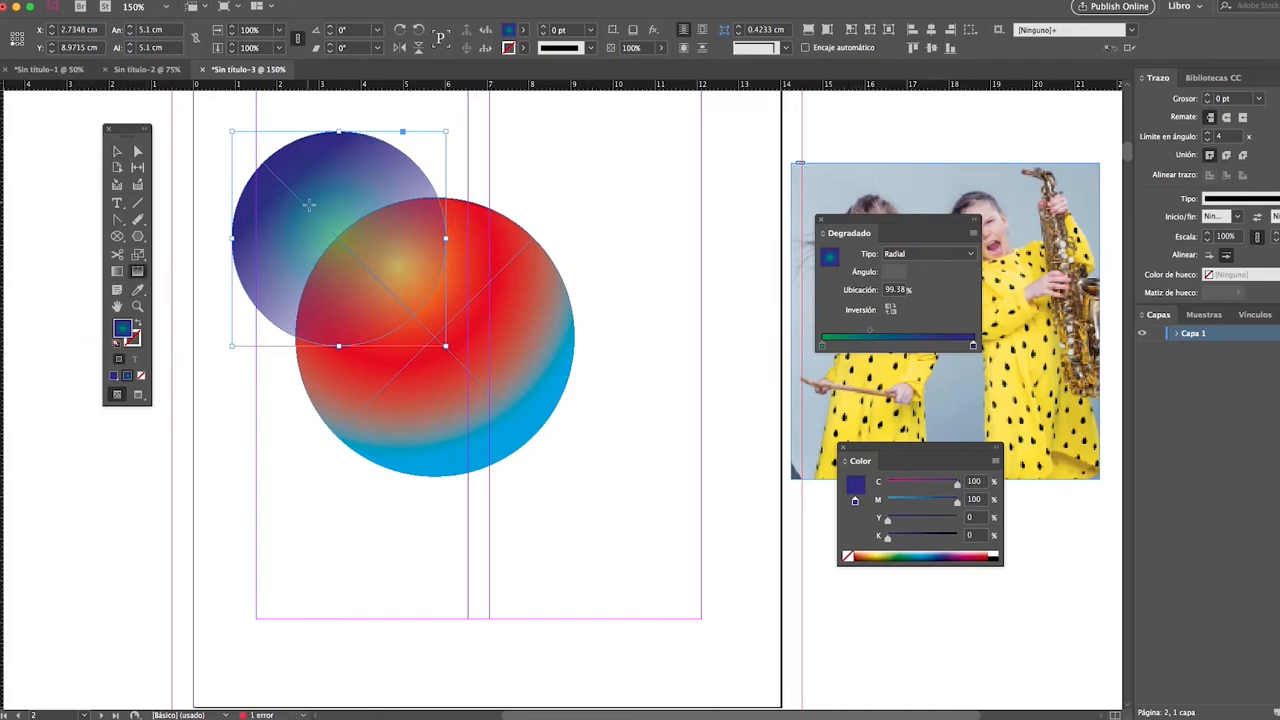
left_click_drag(318, 209, 380, 298)
left_click_drag(349, 233, 336, 273)
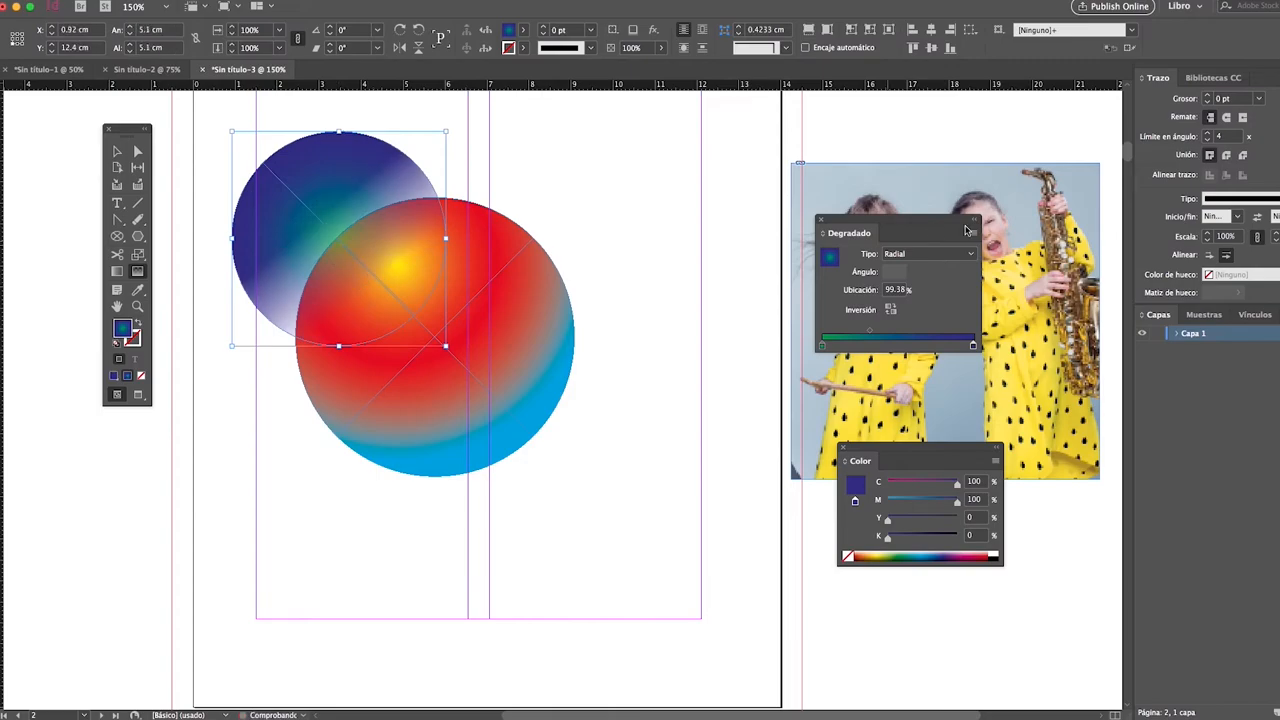
left_click(918, 255)
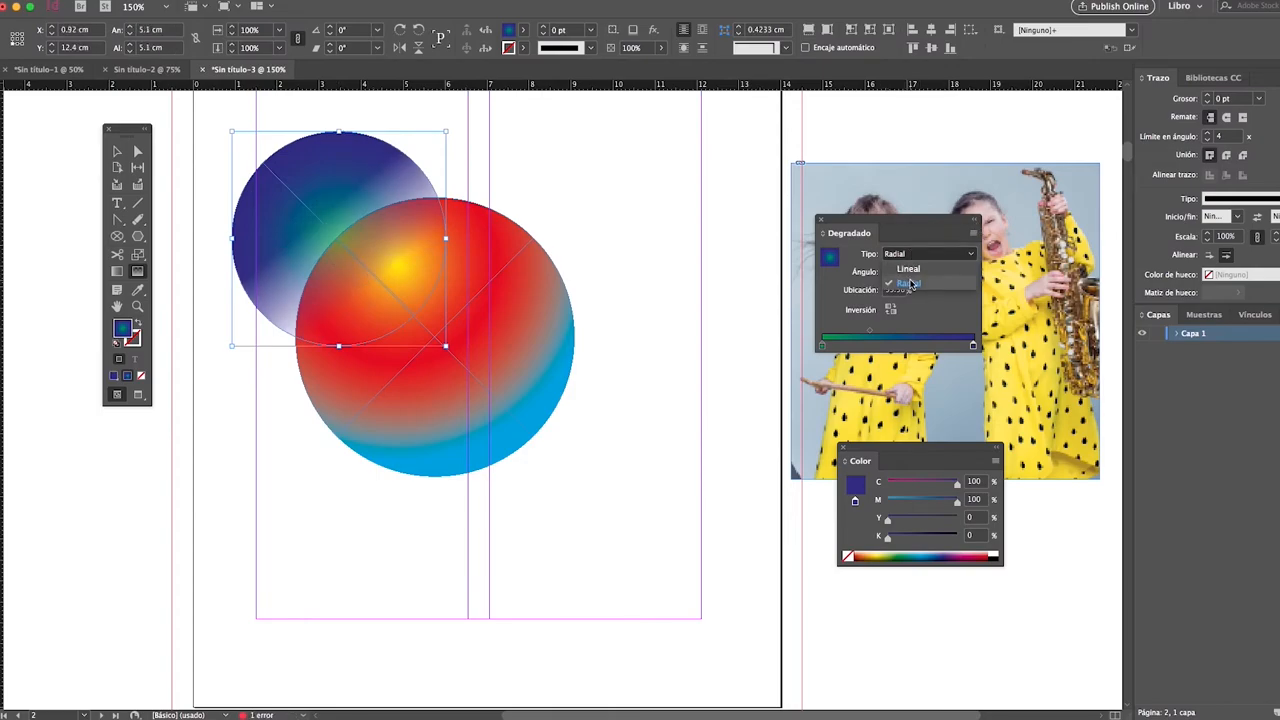
left_click(895, 283)
left_click_drag(320, 200, 372, 268)
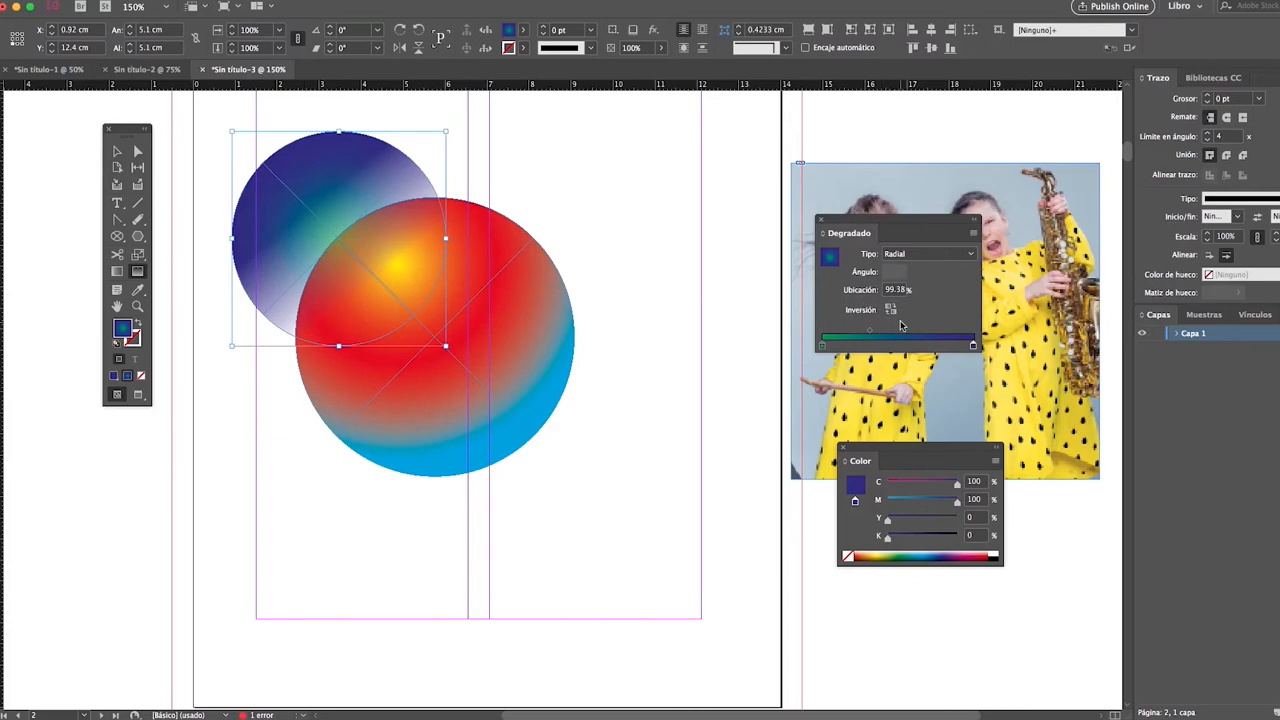
left_click_drag(875, 332, 913, 331)
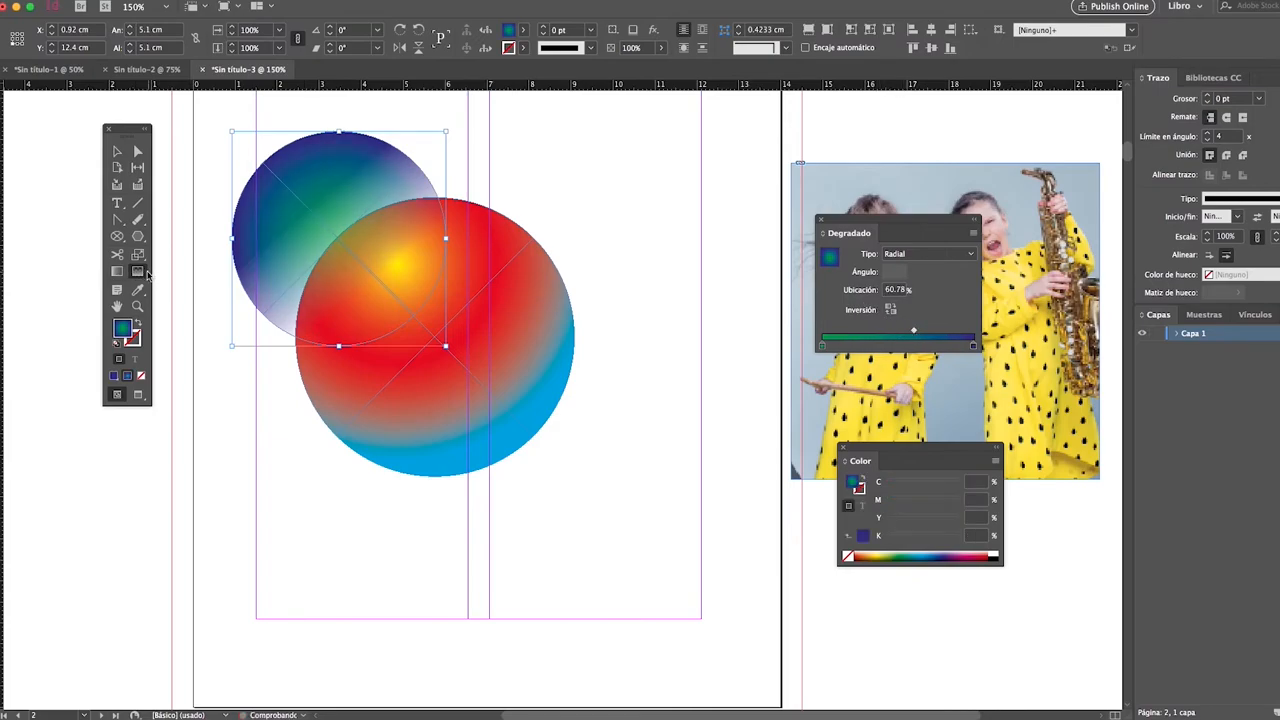
Shift the small feathered circle slightly to the right over the large circle and preview how the two overlap.
left_click(117, 151)
left_click_drag(272, 199, 348, 242)
mouse_move(405, 197)
left_mouse_down()
mouse_move(426, 164)
mouse_move(511, 194)
mouse_move(449, 200)
mouse_move(339, 149)
mouse_move(374, 533)
mouse_move(400, 349)
mouse_move(383, 247)
mouse_move(399, 197)
left_mouse_up()
left_click(641, 205)
key("w")
left_click(405, 445)
left_click(345, 278)
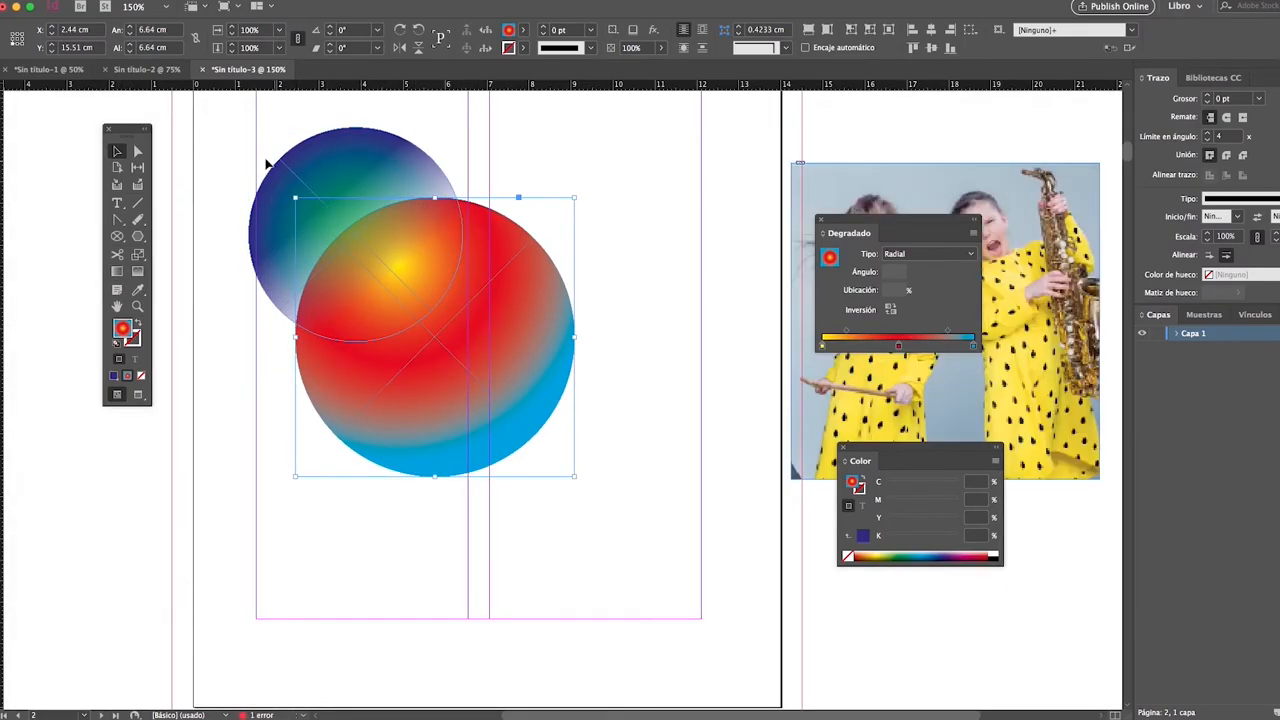
Separate the overlapping circles, moving the large one up and to the right and the small one up and to the left.
left_click_drag(396, 279, 539, 210)
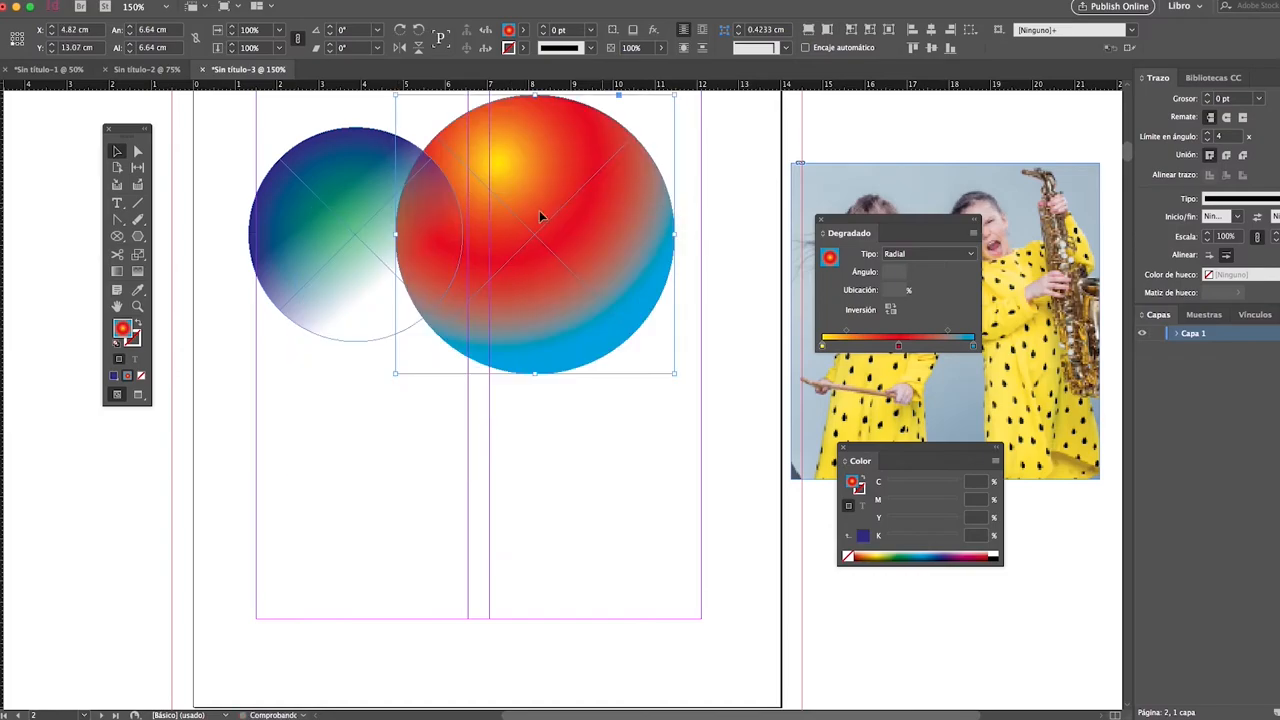
left_click(316, 239)
left_click_drag(403, 281, 347, 252)
left_click_drag(502, 262, 580, 215)
left_click(330, 390)
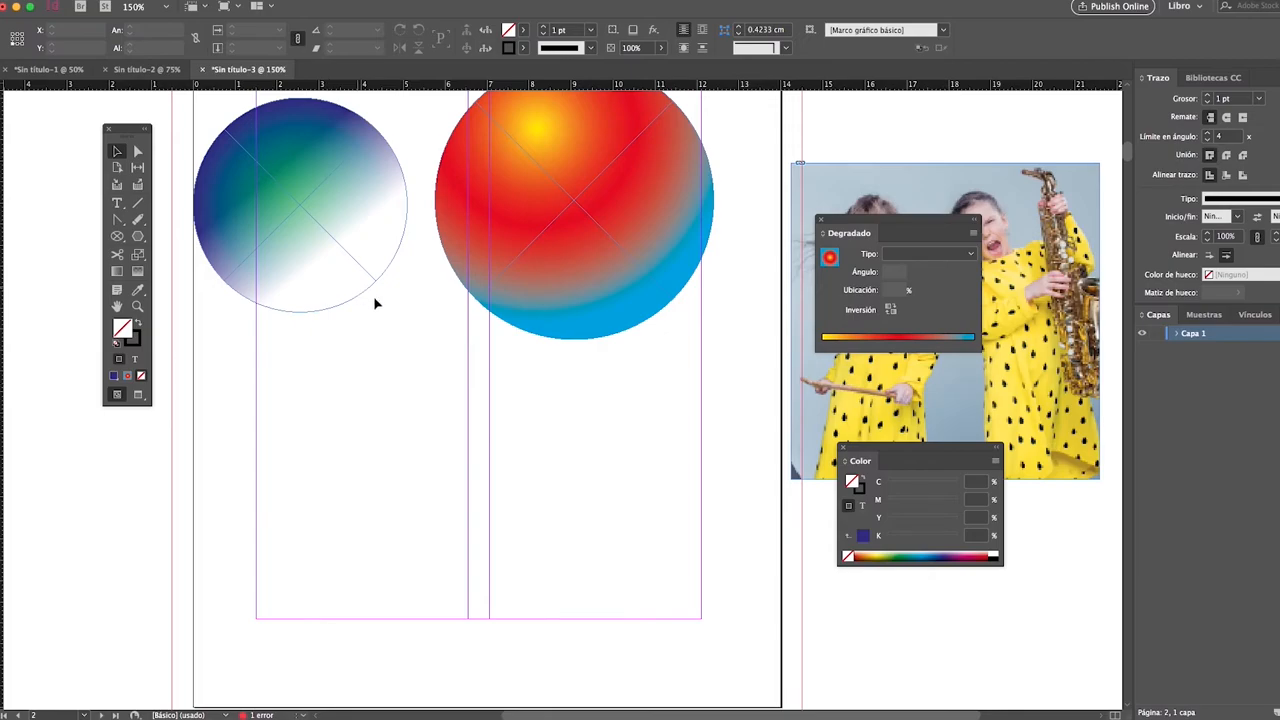
Draw a square about 5.1 cm wide below the large circle with the Rectangle tool.
left_click(117, 236)
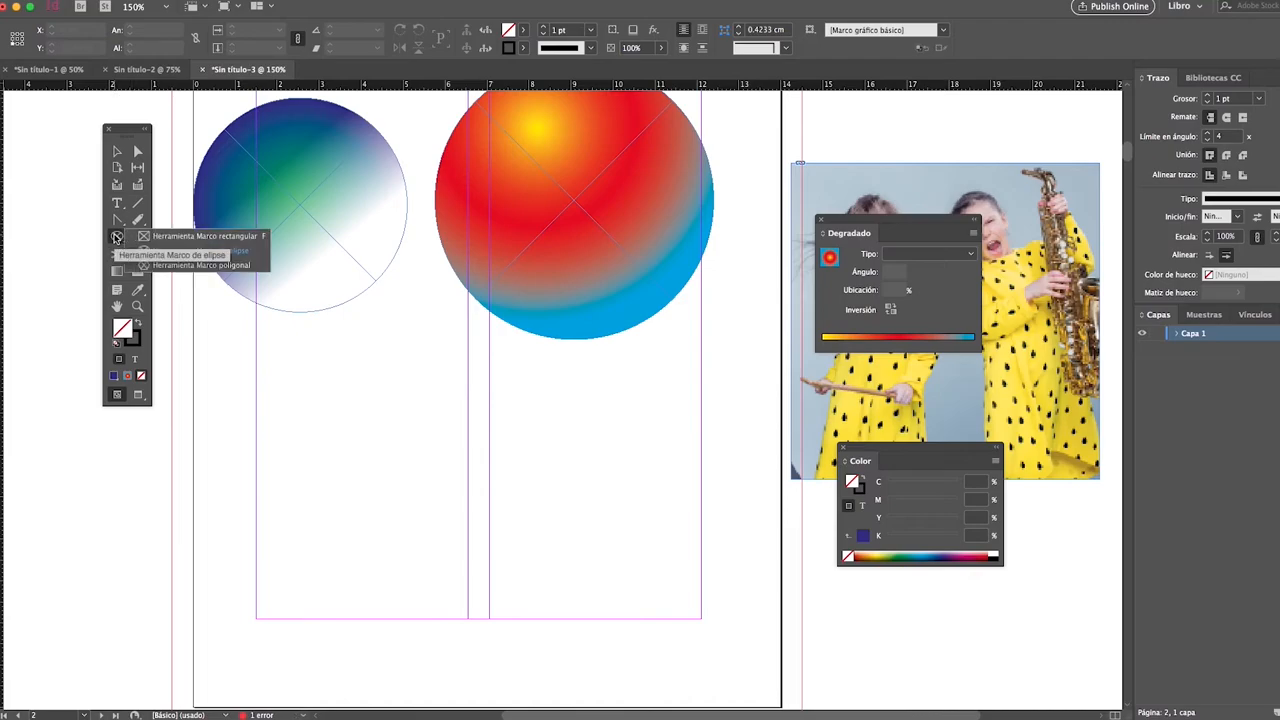
left_click(137, 238)
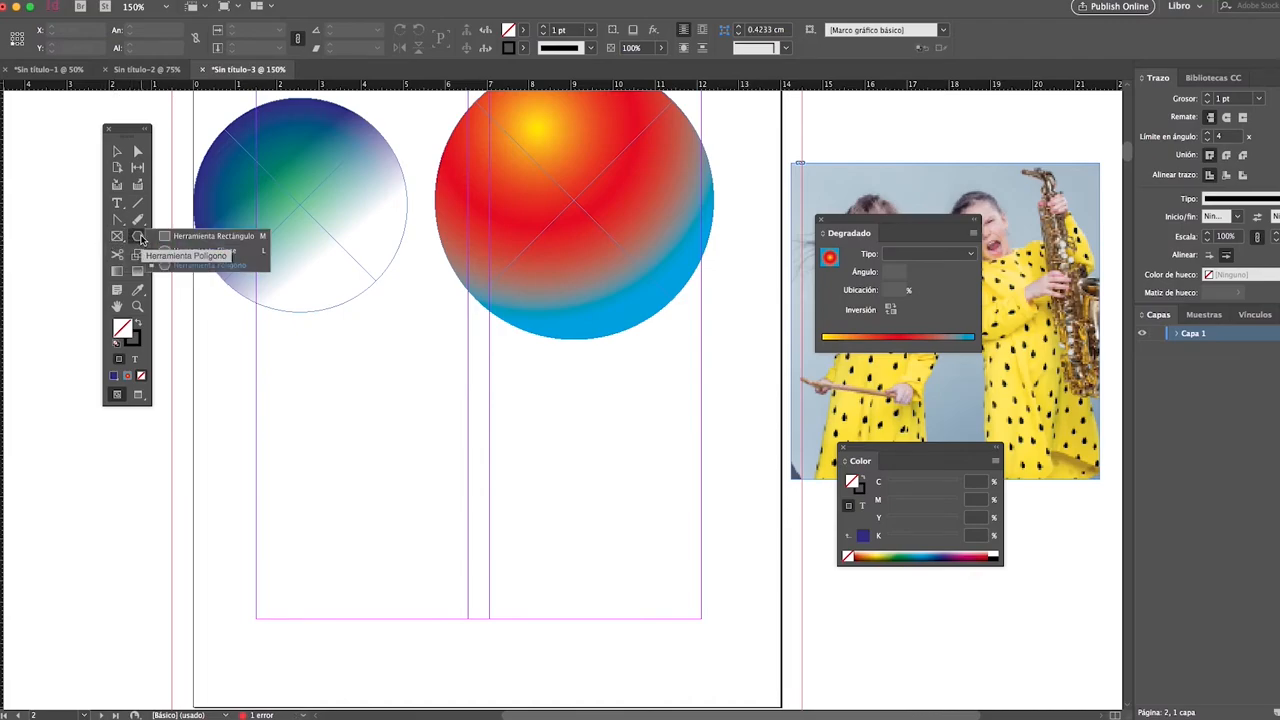
left_click(166, 237)
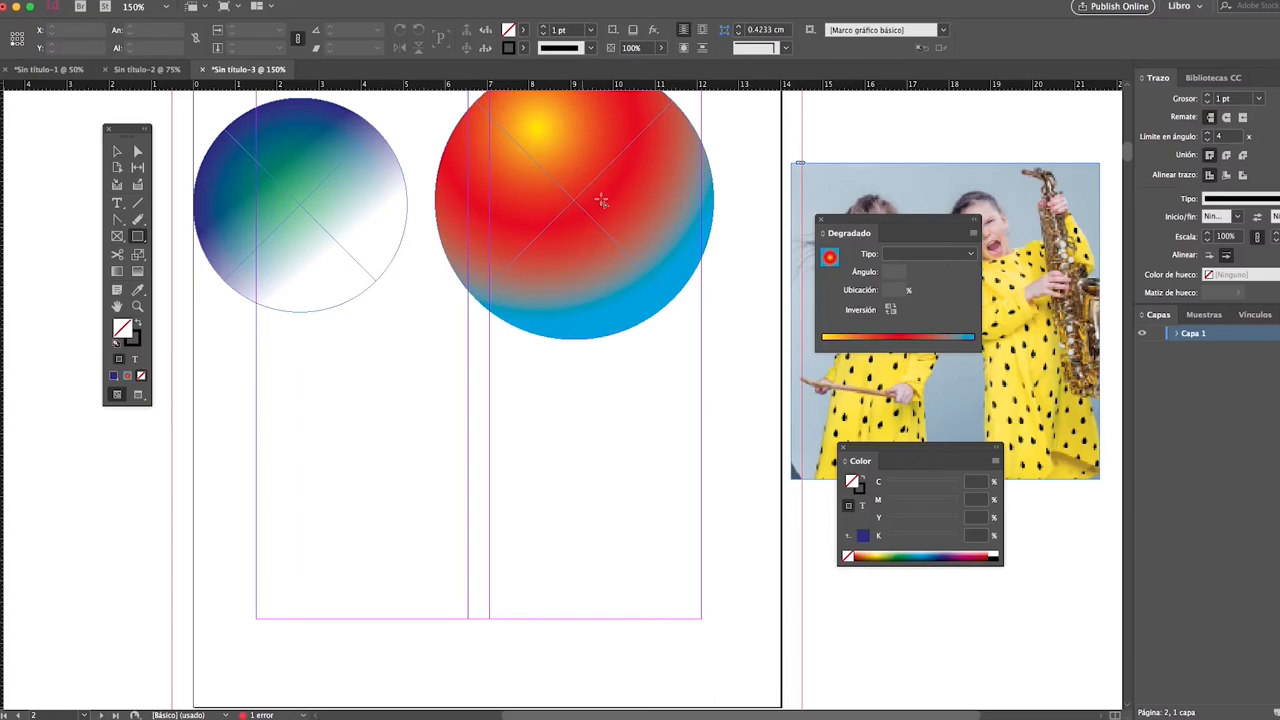
left_click_drag(468, 391, 682, 604)
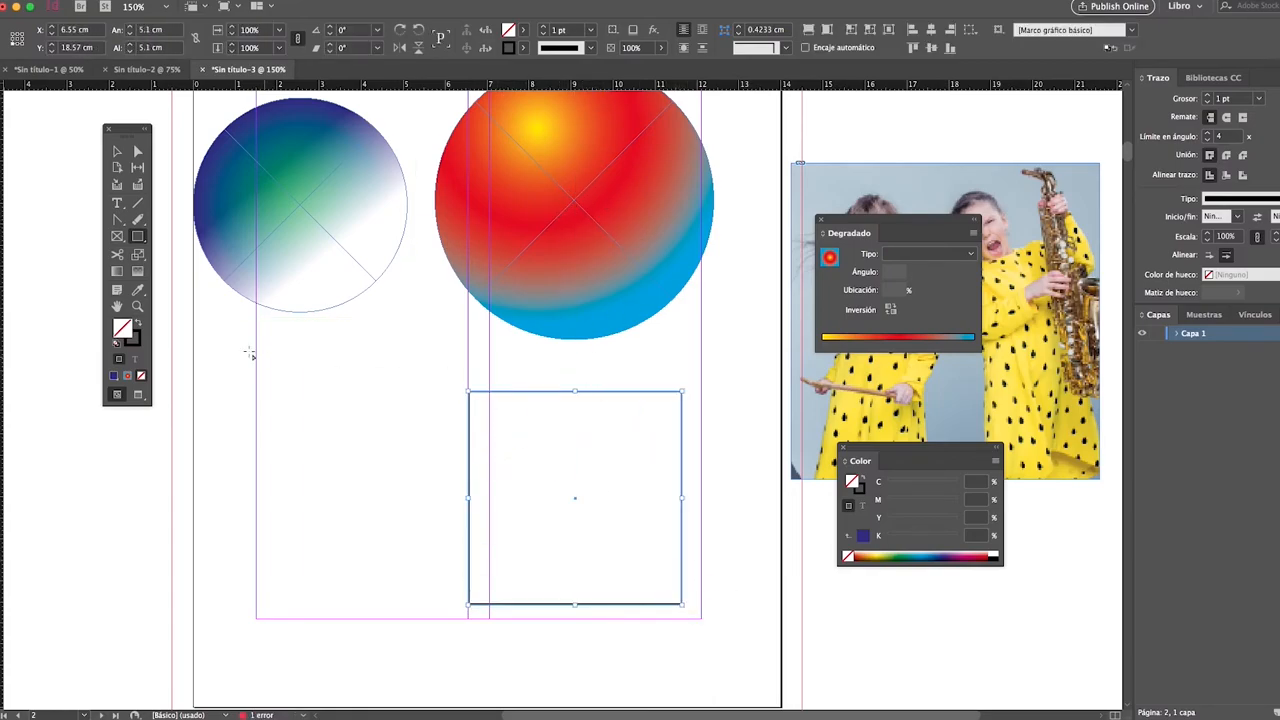
Copy the large circle's radial yellow-red-blue gradient and strokeless look onto the square with the Eyedropper tool.
left_click(137, 292)
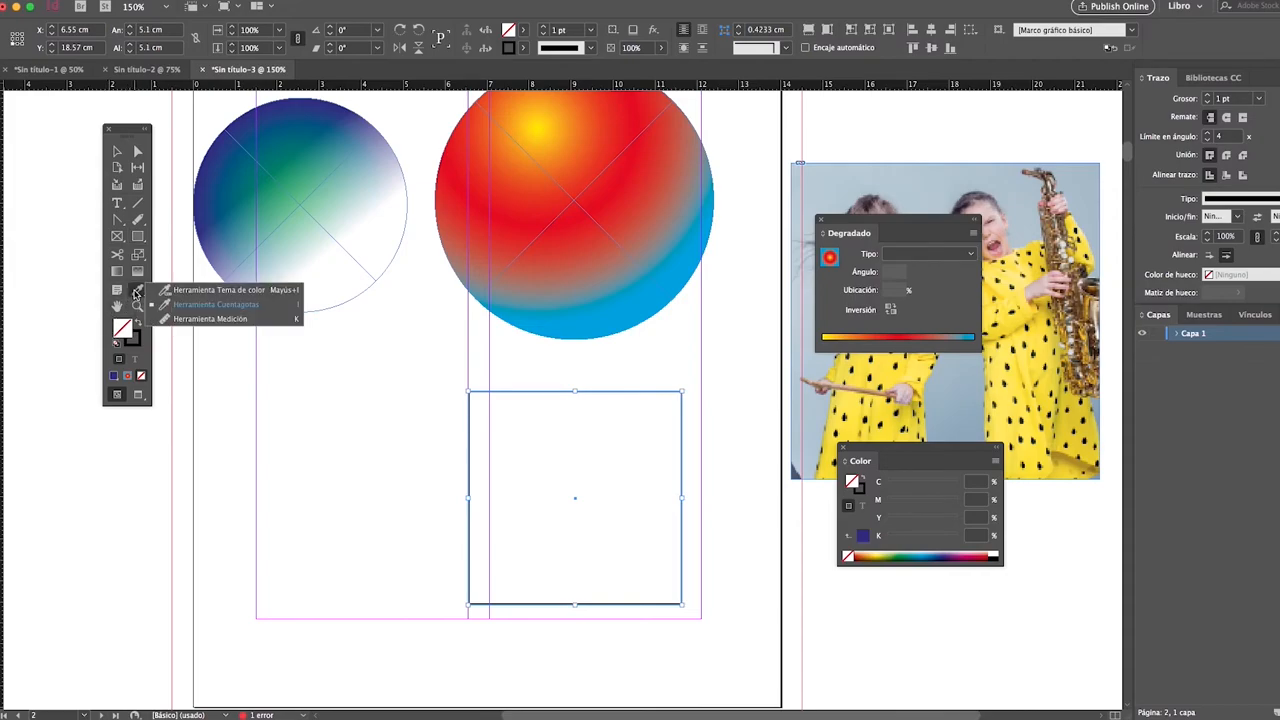
left_click(137, 292)
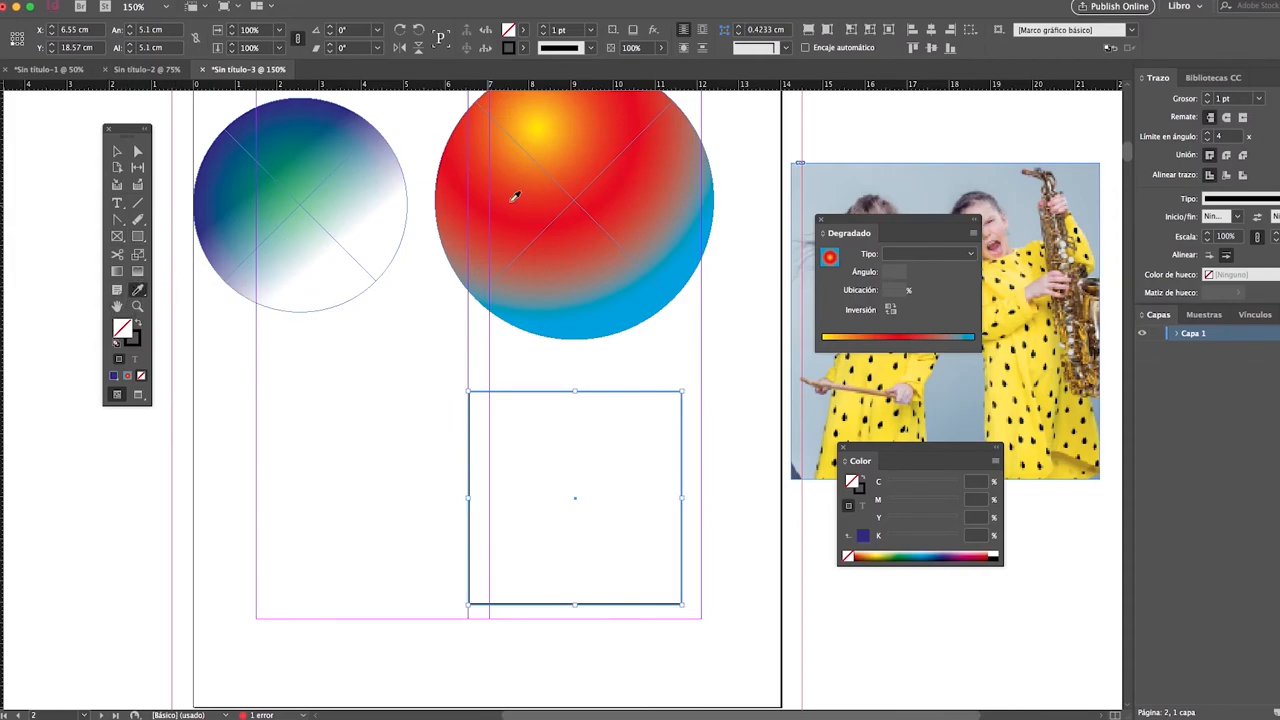
left_click(547, 191)
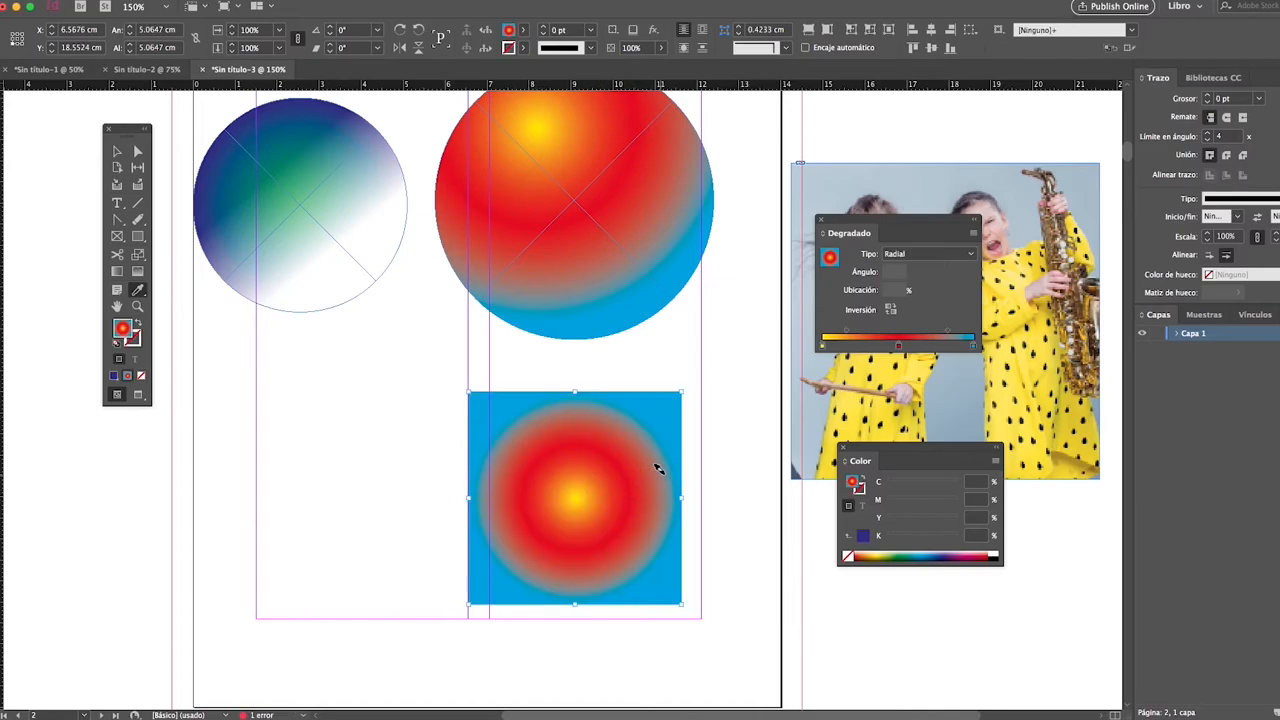
left_click(117, 151)
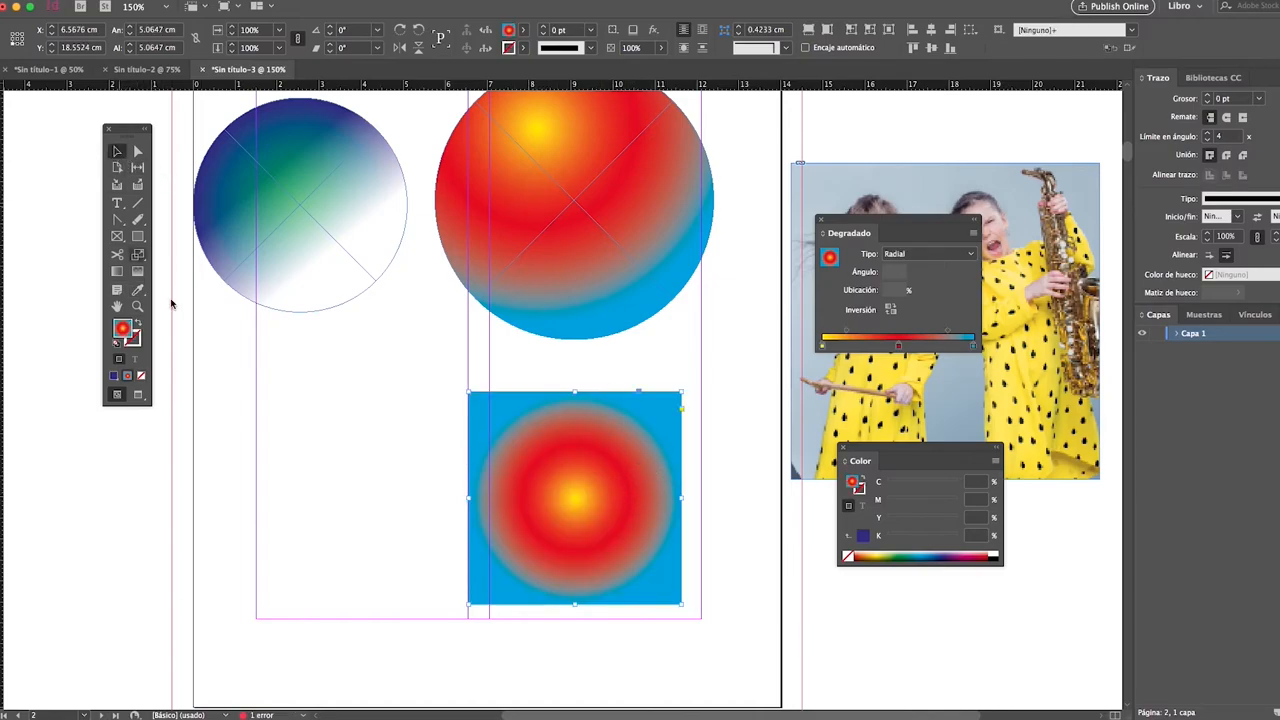
left_click(205, 349)
Add the text DISEÑO in a frame below the small circle, set it to 42 pt and enlarge the frame to fit it.
left_click(117, 203)
left_click_drag(204, 349, 462, 391)
type("DISEÑO")
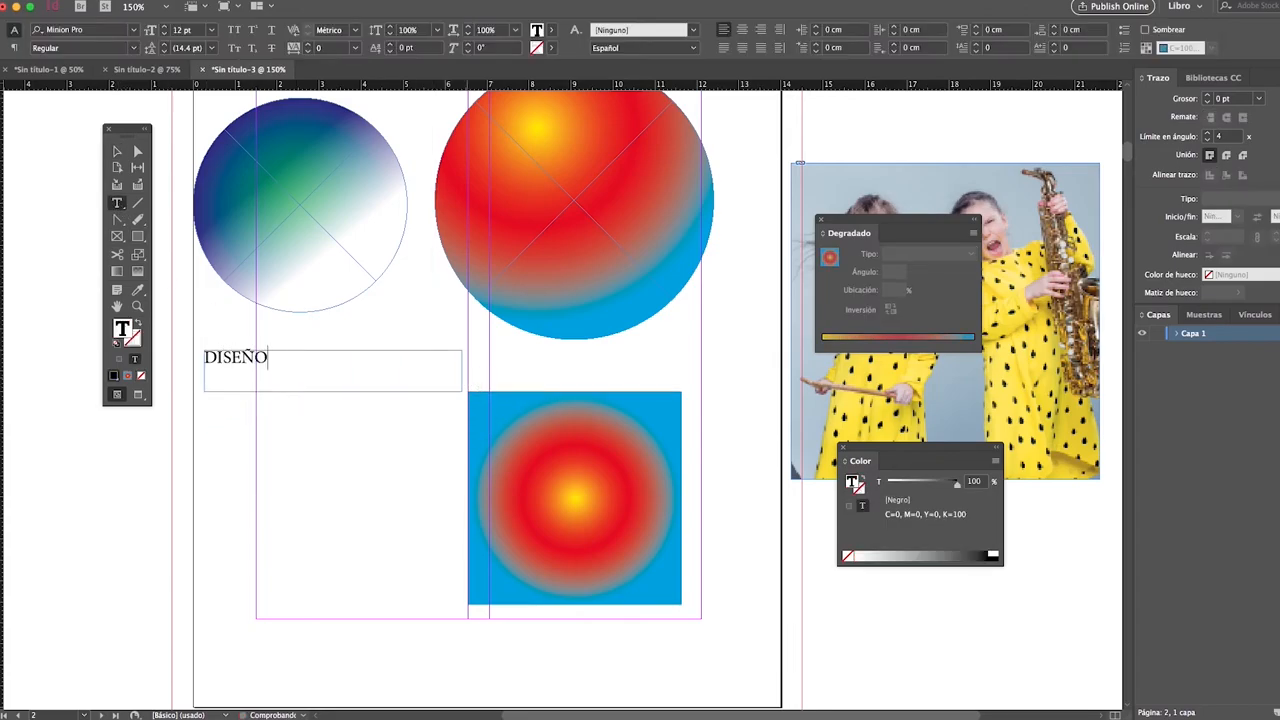
key("super+a")
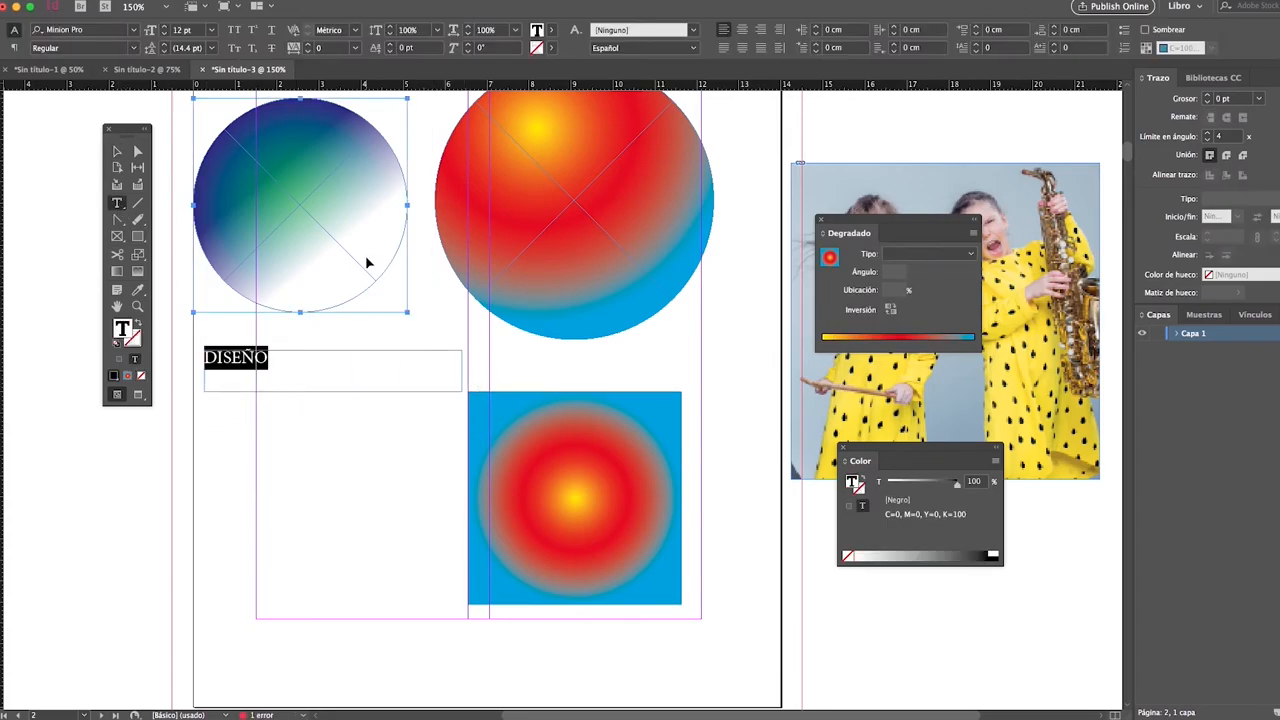
key("alt+shift+super+period")
key("alt+shift+super+period")
key("alt+shift+super+period")
left_click(117, 151)
left_click_drag(465, 394, 544, 436)
Switch the DISEÑO text color to CMYK and make it red with C=0, M=100, Y=100, K=0.
double_click(345, 377)
double_click(345, 377)
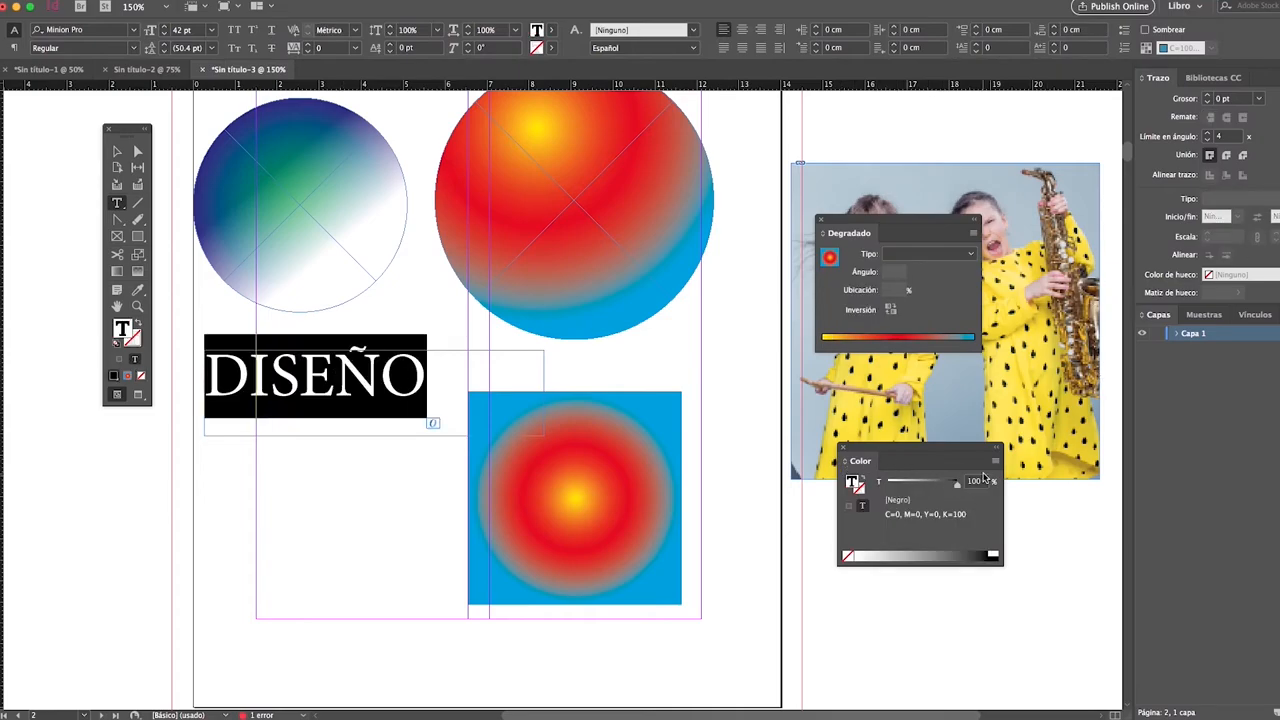
left_click(995, 461)
left_click(1018, 501)
left_click_drag(888, 520, 990, 500)
left_click(117, 152)
Create a second text frame below DISEÑO containing the word EXPERIENCIAS.
left_click(117, 203)
left_click_drag(214, 501, 430, 559)
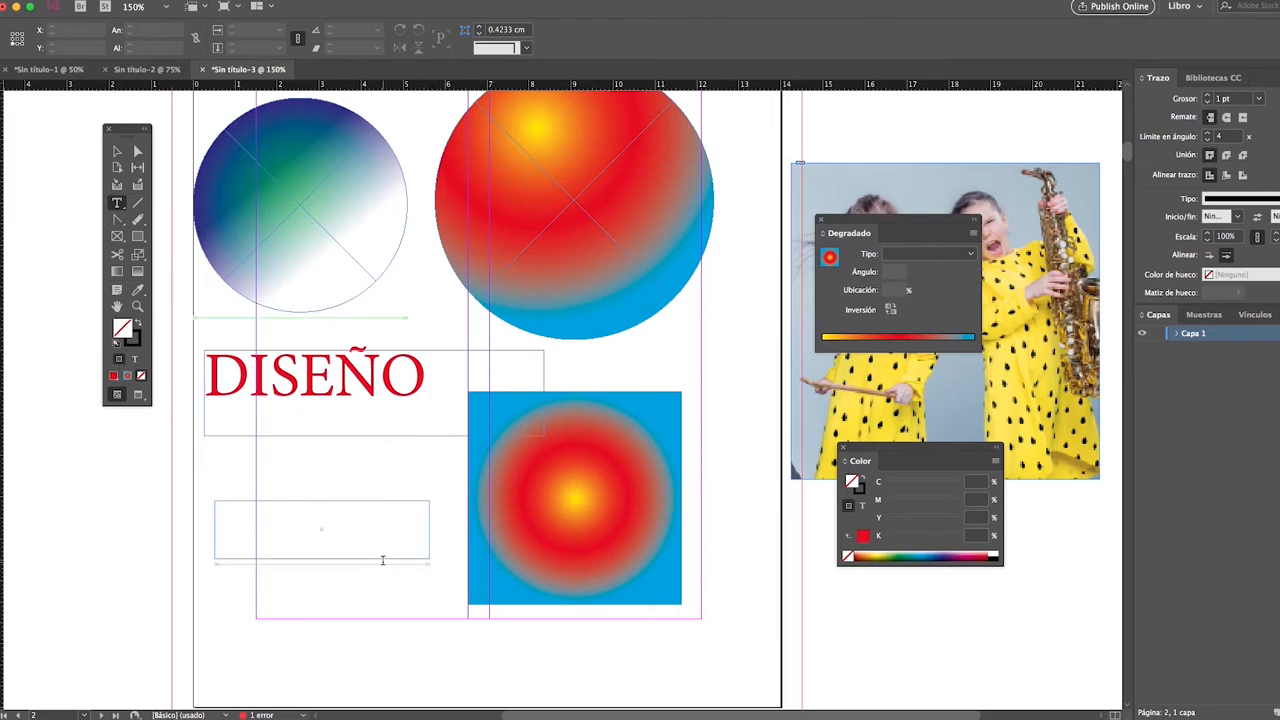
type("JHSAJS")
key("super+a")
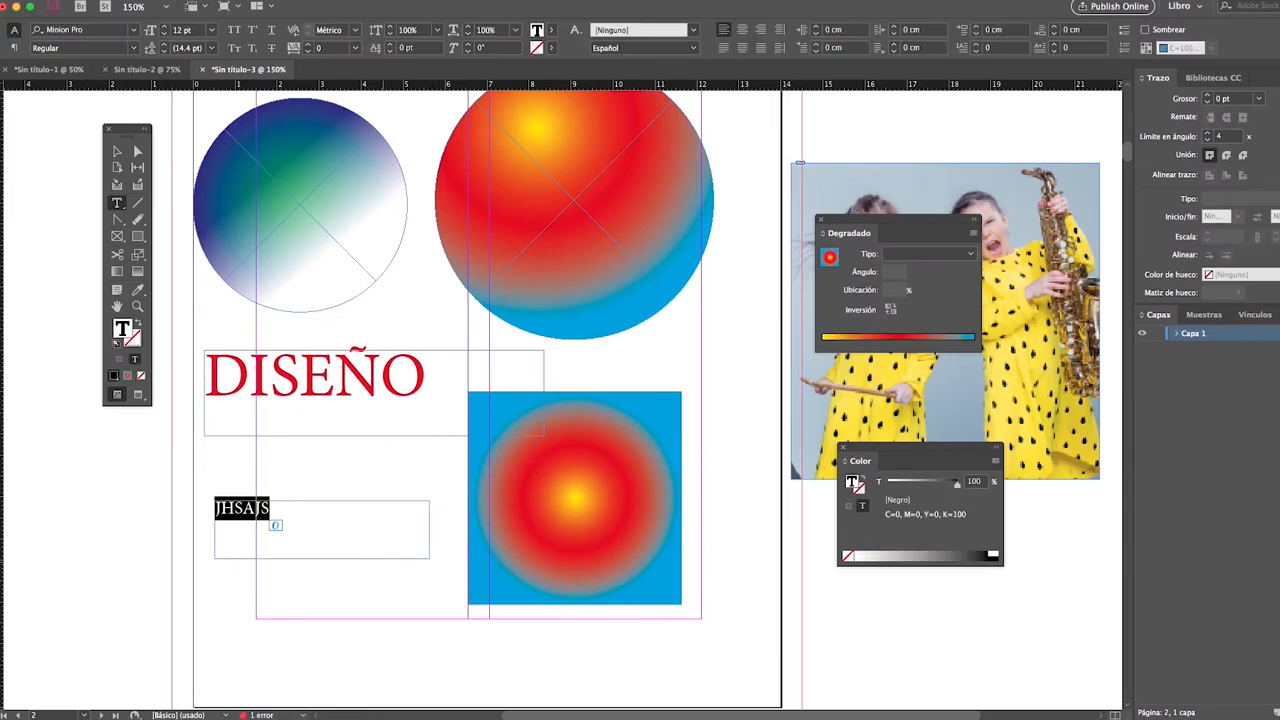
type("EXPERIENCIAS")
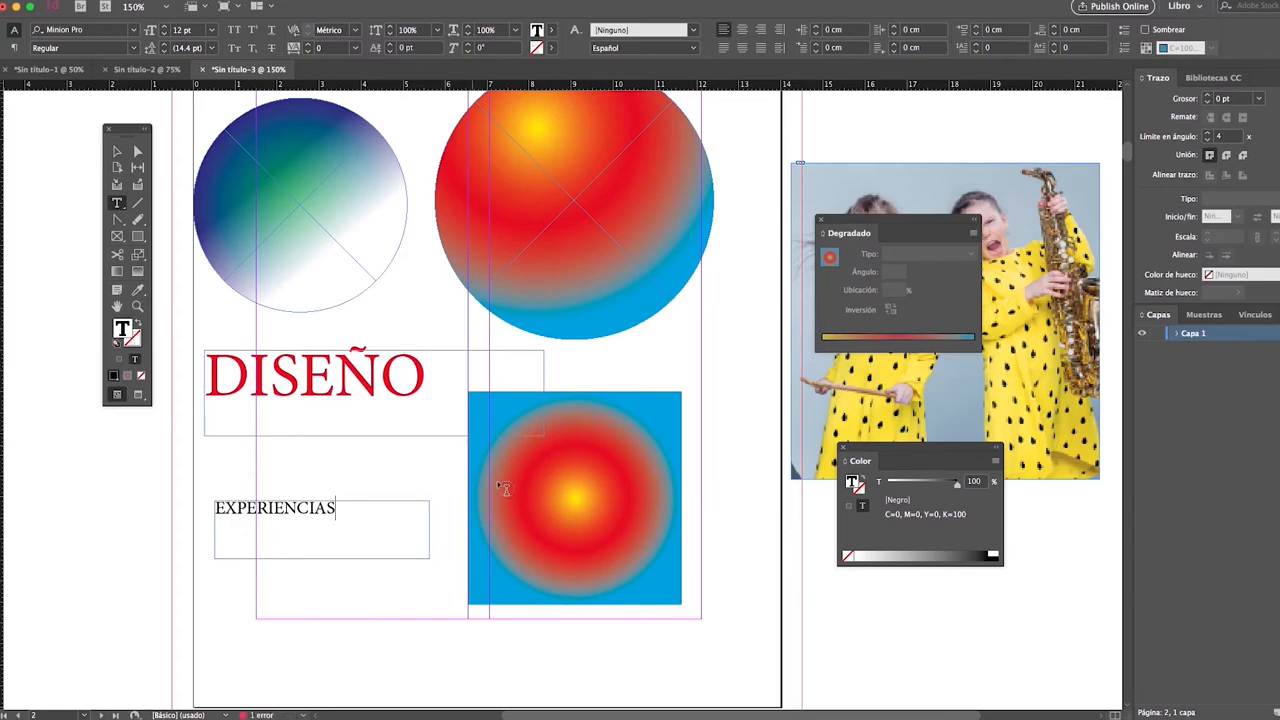
Copy the red 42 pt formatting of DISEÑO onto the selected text EXPERIENCIAS with the Eyedropper tool.
left_click_drag(357, 508, 186, 503)
left_click(139, 291)
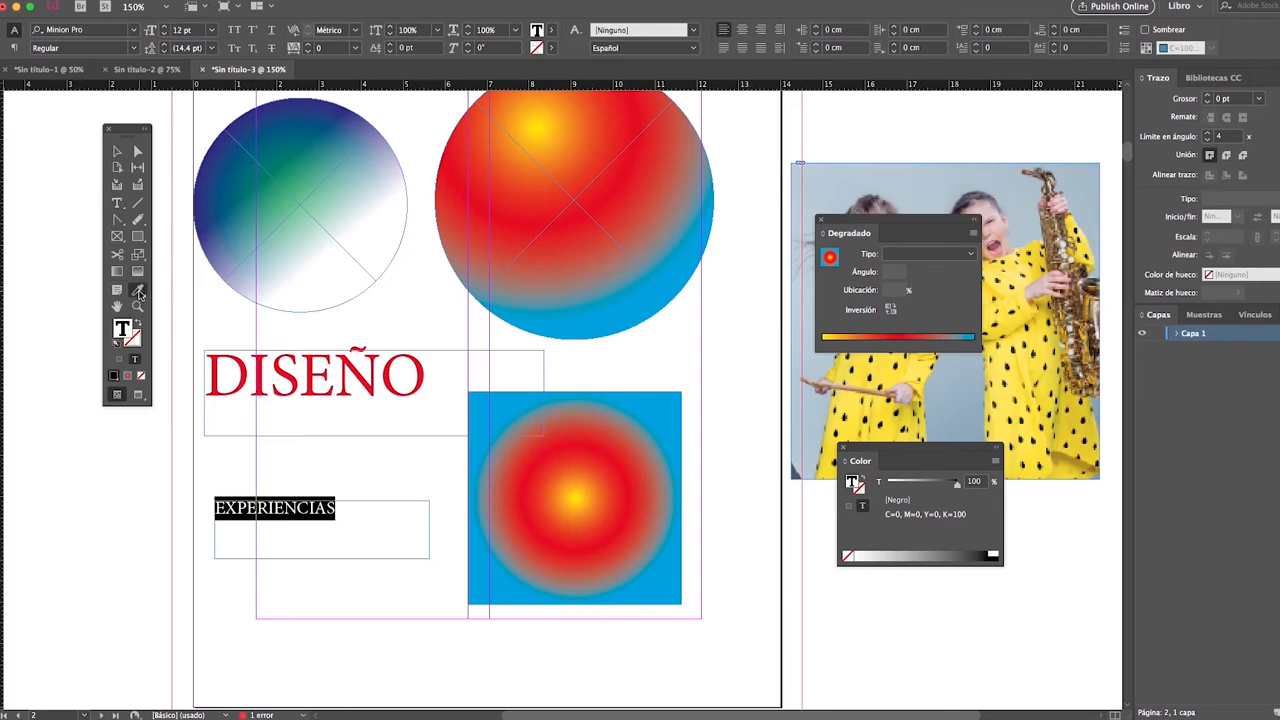
left_click(246, 366)
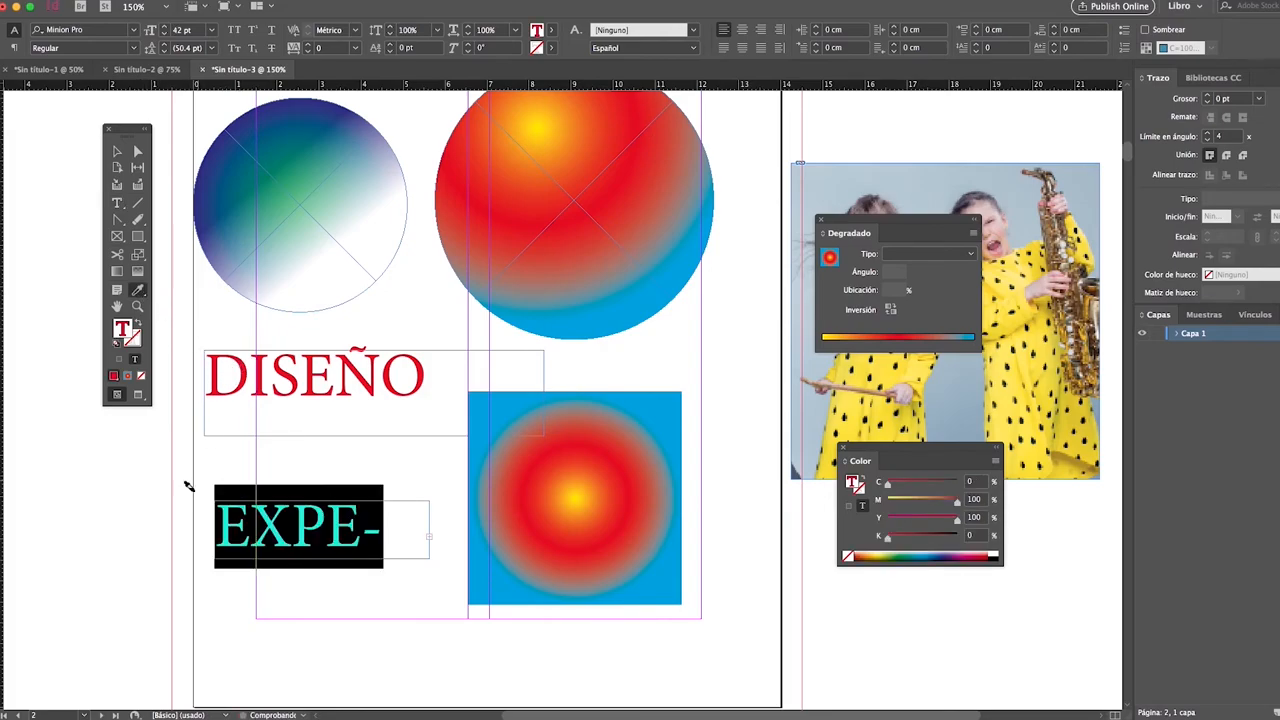
Widen the EXPERIENCIAS frame to about 11 cm to fit the whole word and reposition both text frames.
left_click(117, 151)
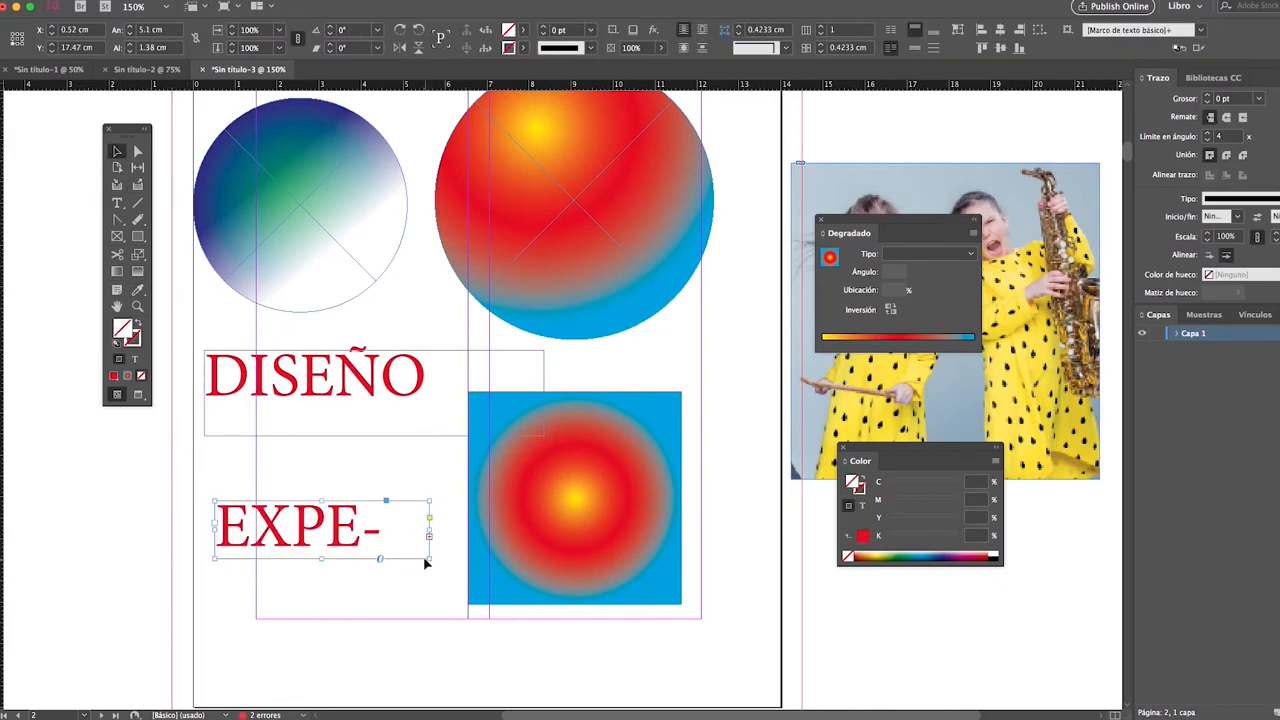
left_click_drag(430, 560, 565, 556)
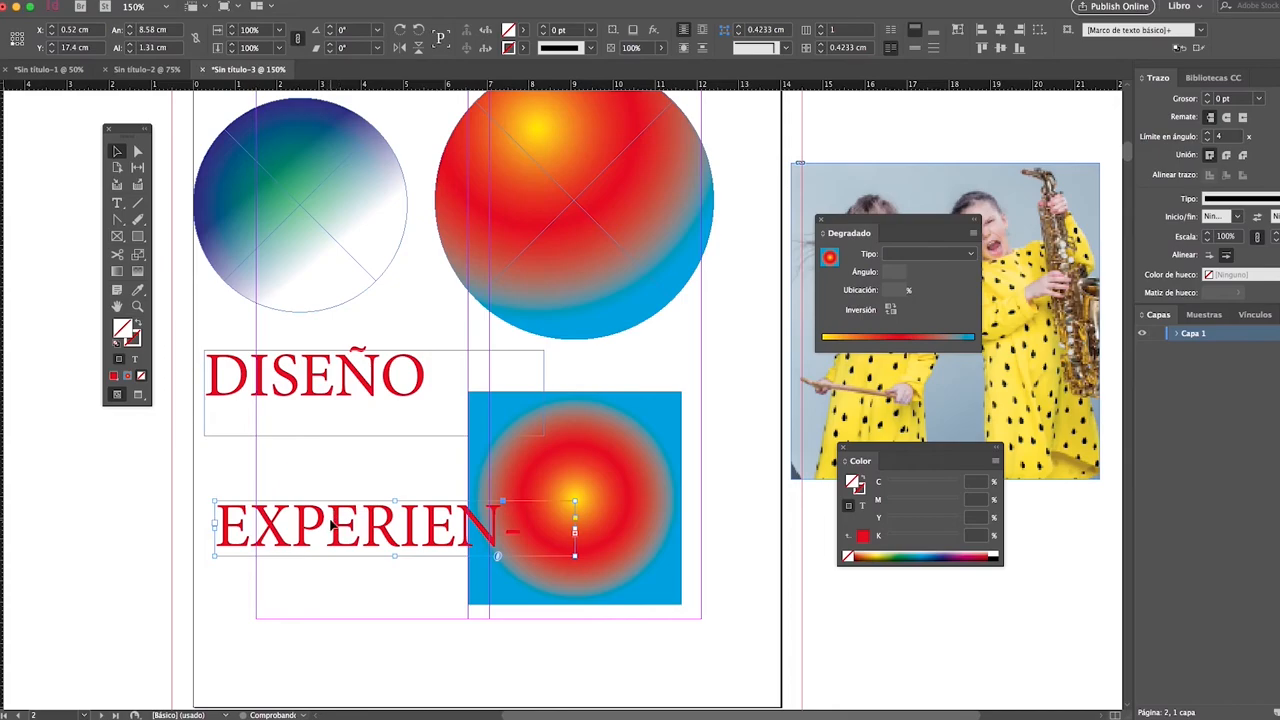
left_click_drag(384, 528, 374, 473)
left_click_drag(566, 500, 668, 507)
left_click_drag(382, 470, 383, 457)
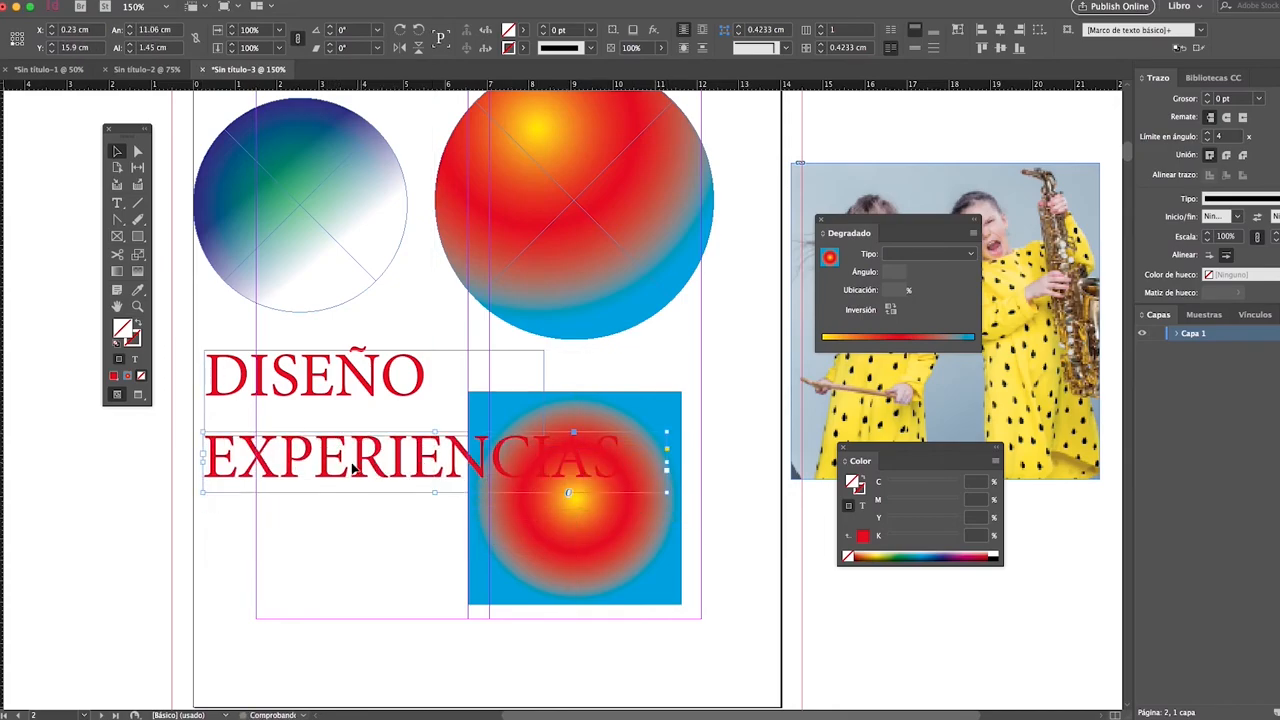
left_click_drag(283, 374, 285, 320)
left_click_drag(322, 462, 315, 530)
Undo the text frame moves, the resizing and the formatting copied onto EXPERIENCIAS.
key("super+z")
key("super+z")
key("super+z")
key("super+z")
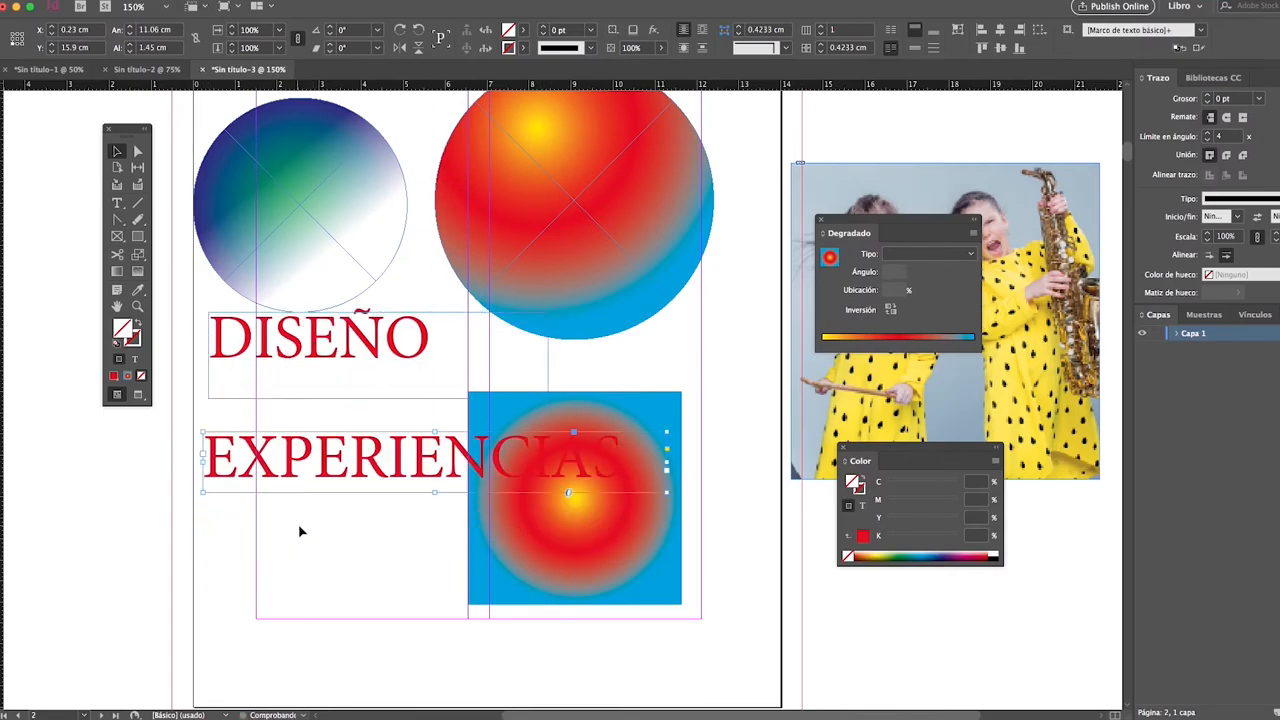
key("super+z")
key("super+z")
key("super+z")
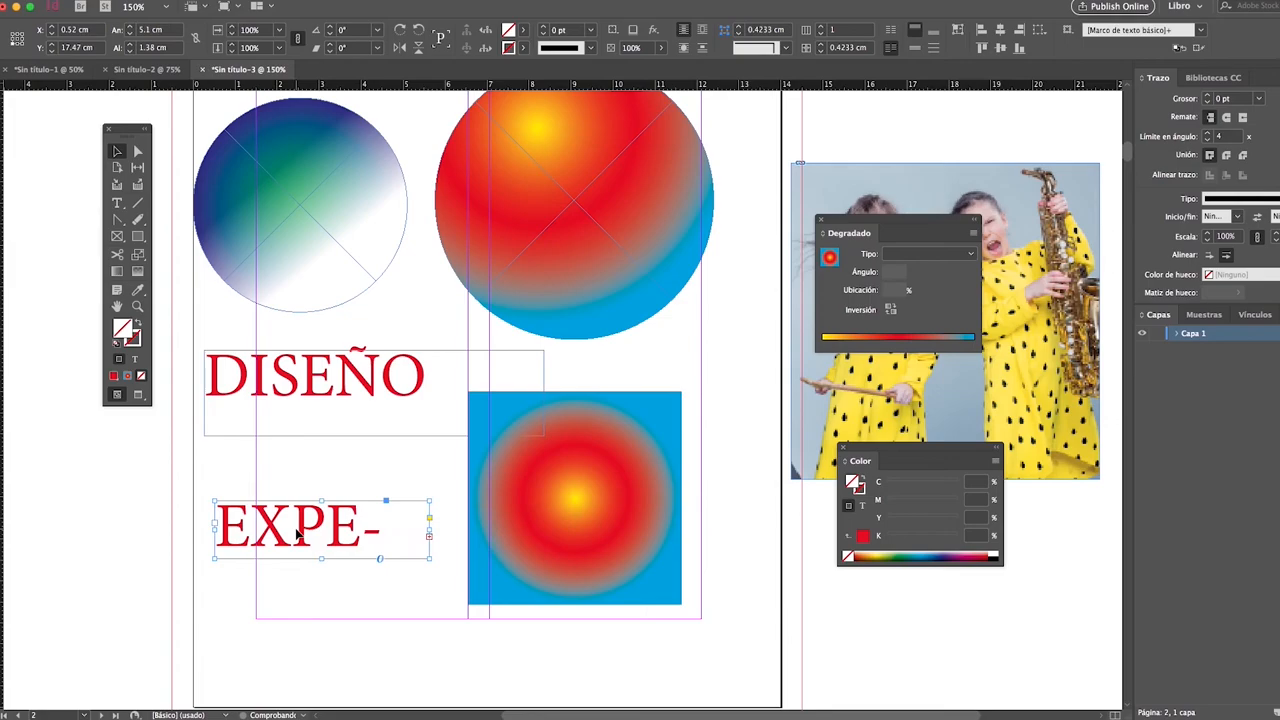
left_click(214, 526)
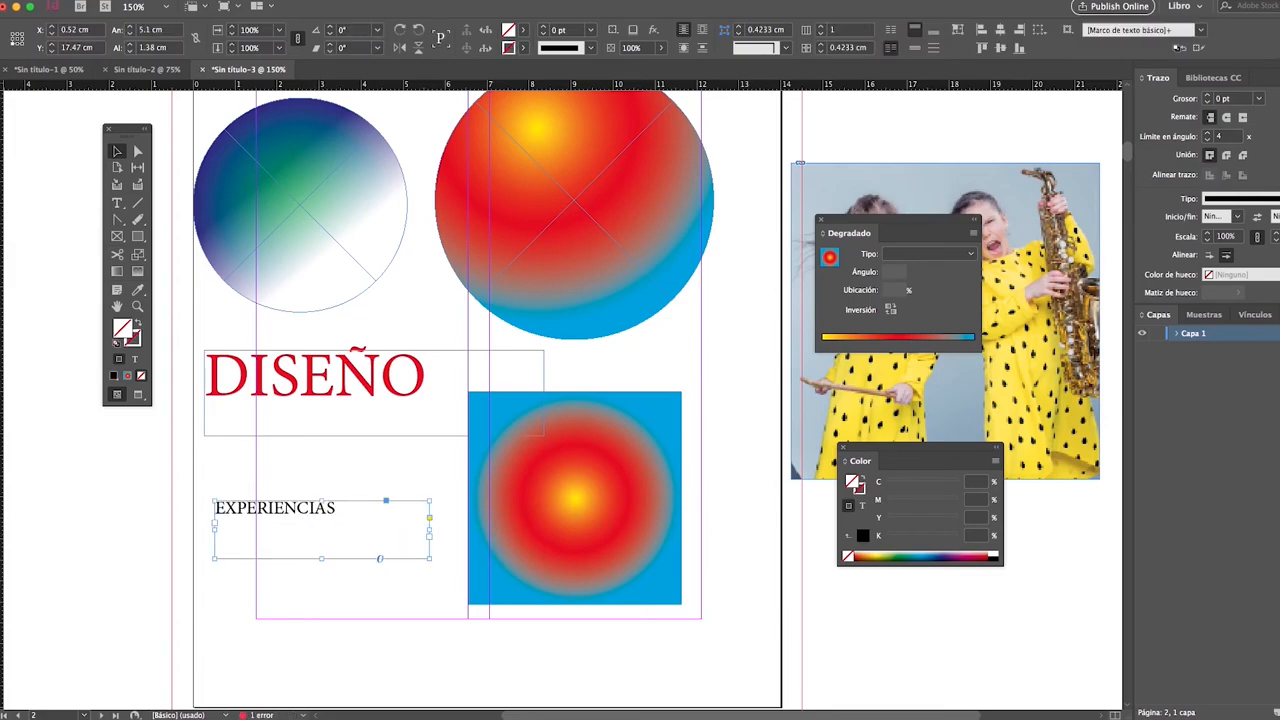
Try copying the DISEÑO formatting onto the selected EXPERIENCIAS frame instead of its text, and undo it.
left_click(138, 290)
left_click(285, 370)
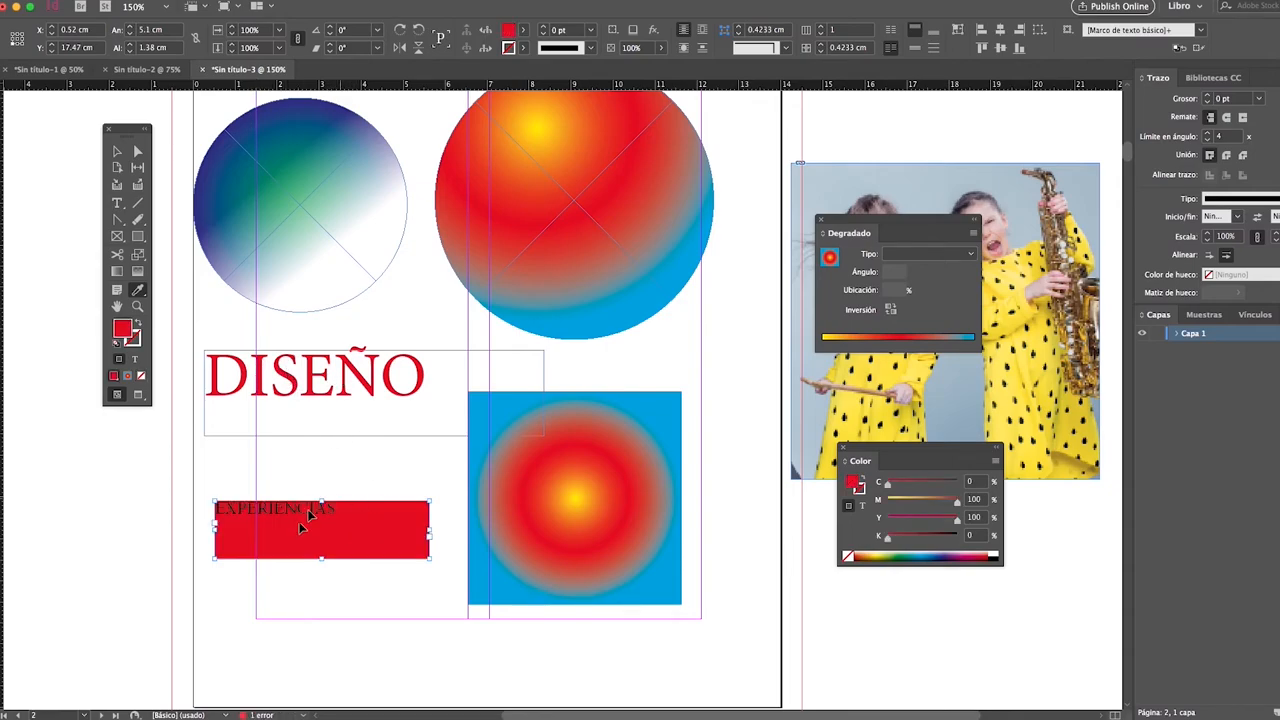
key("ctrl+z")
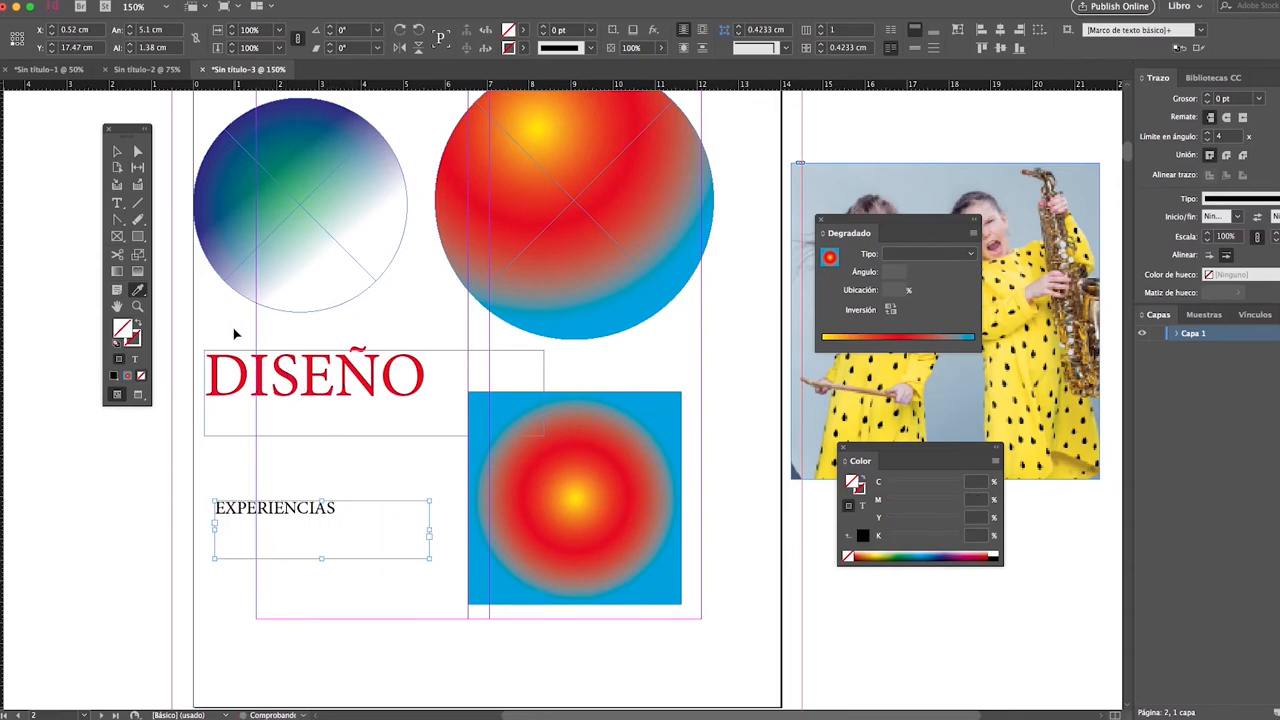
Apply DISEÑO's red 42 pt formatting to the highlighted EXPERIENCIAS text with the Eyedropper and widen its frame to about 10.96 cm.
left_click(117, 203)
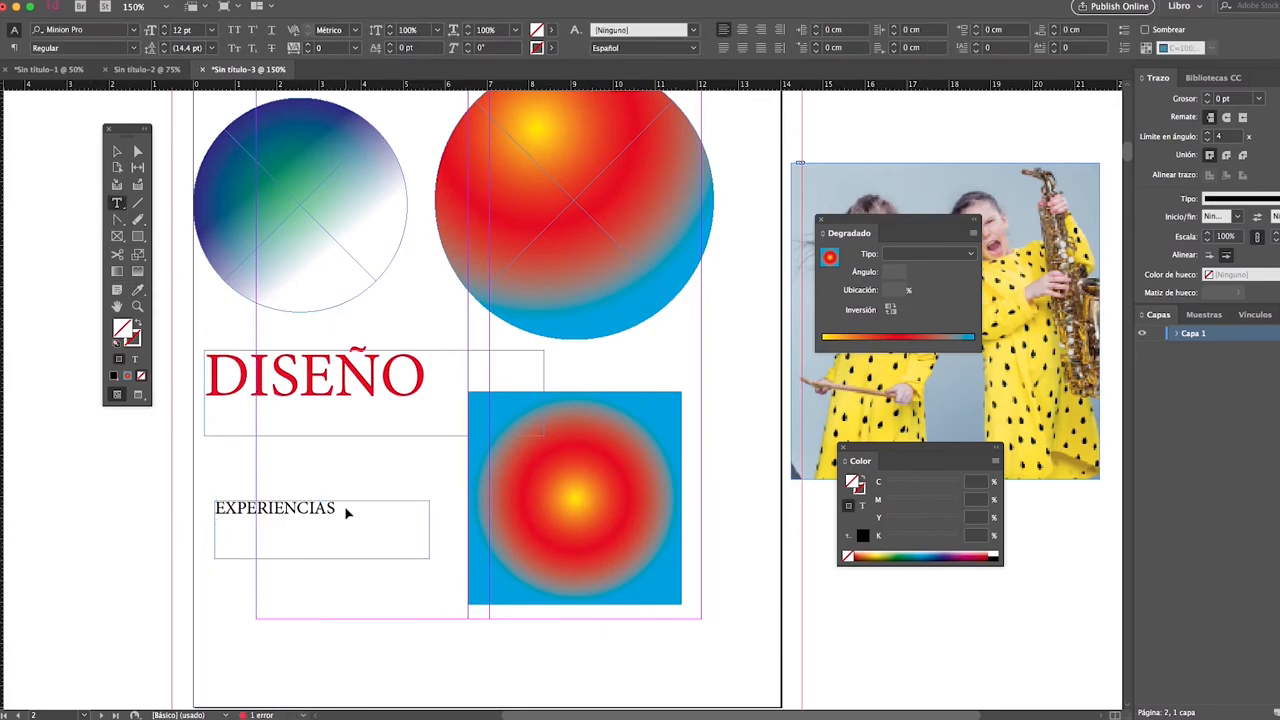
left_click_drag(372, 512, 180, 508)
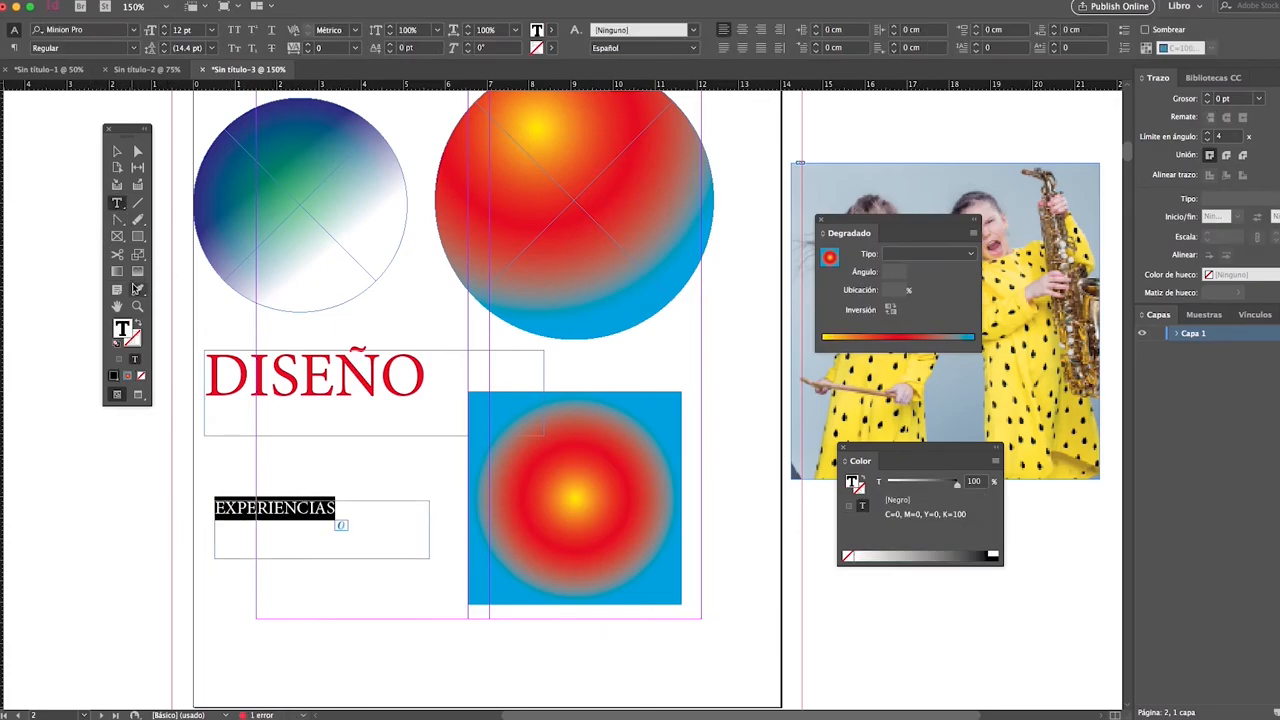
left_click(138, 290)
left_click(250, 372)
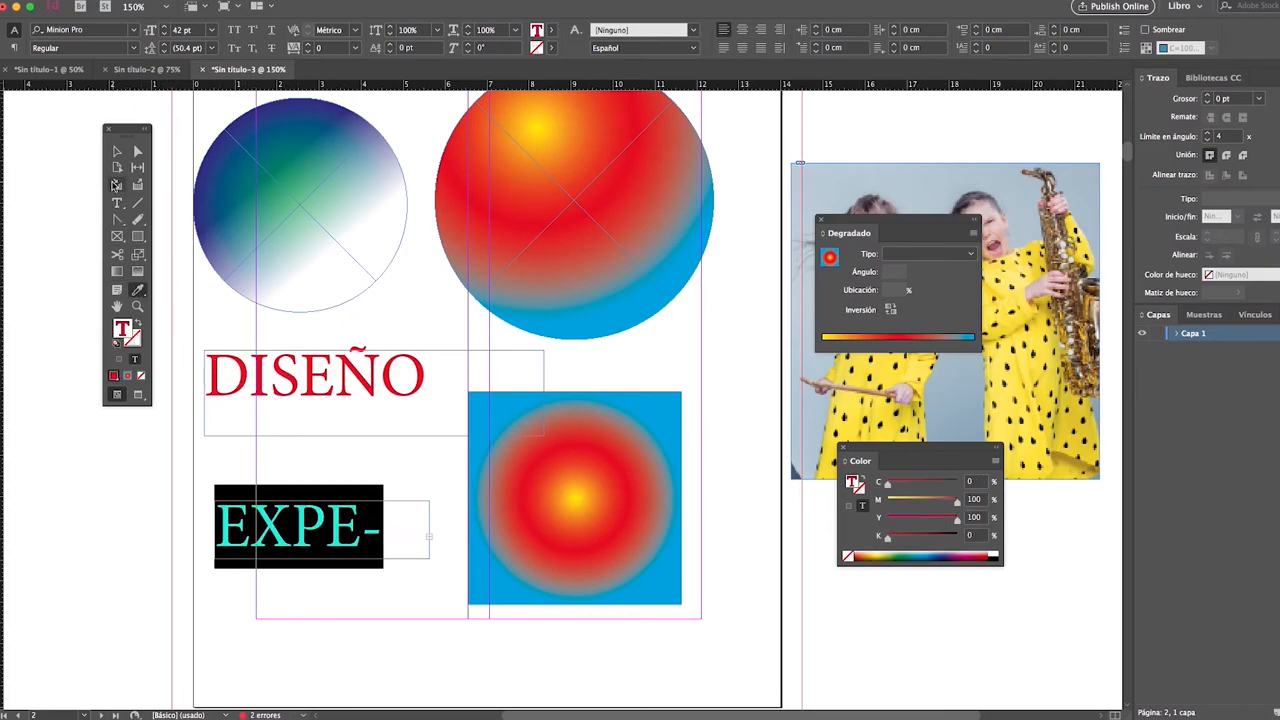
left_click(116, 151)
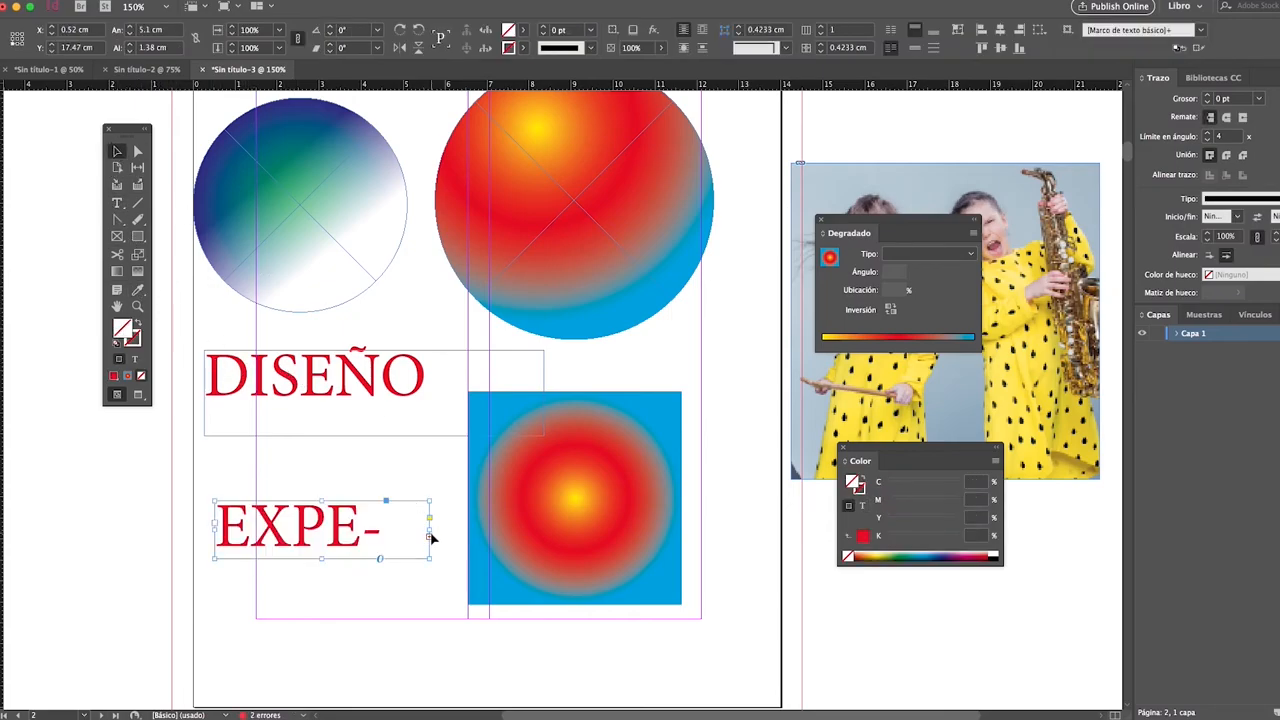
left_click_drag(429, 529, 676, 529)
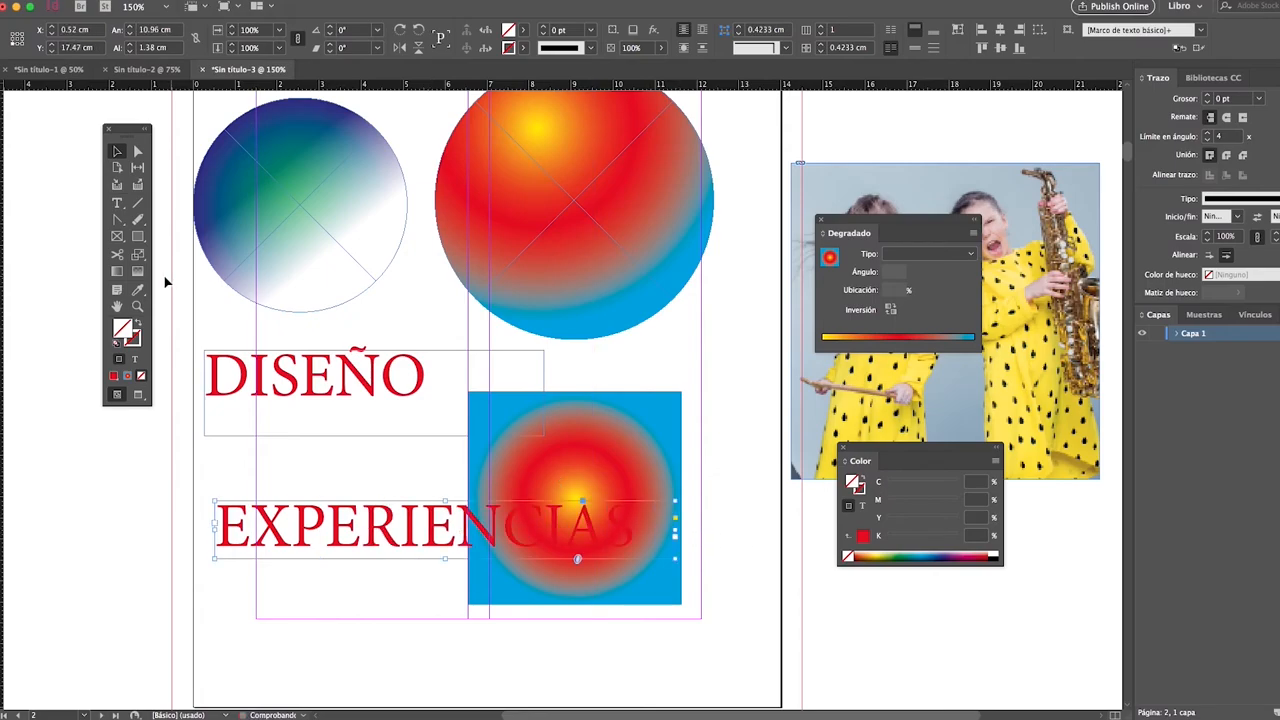
Measure the distance from the page's left edge to the margin guide above DISEÑO with the Measure tool.
left_click(138, 290)
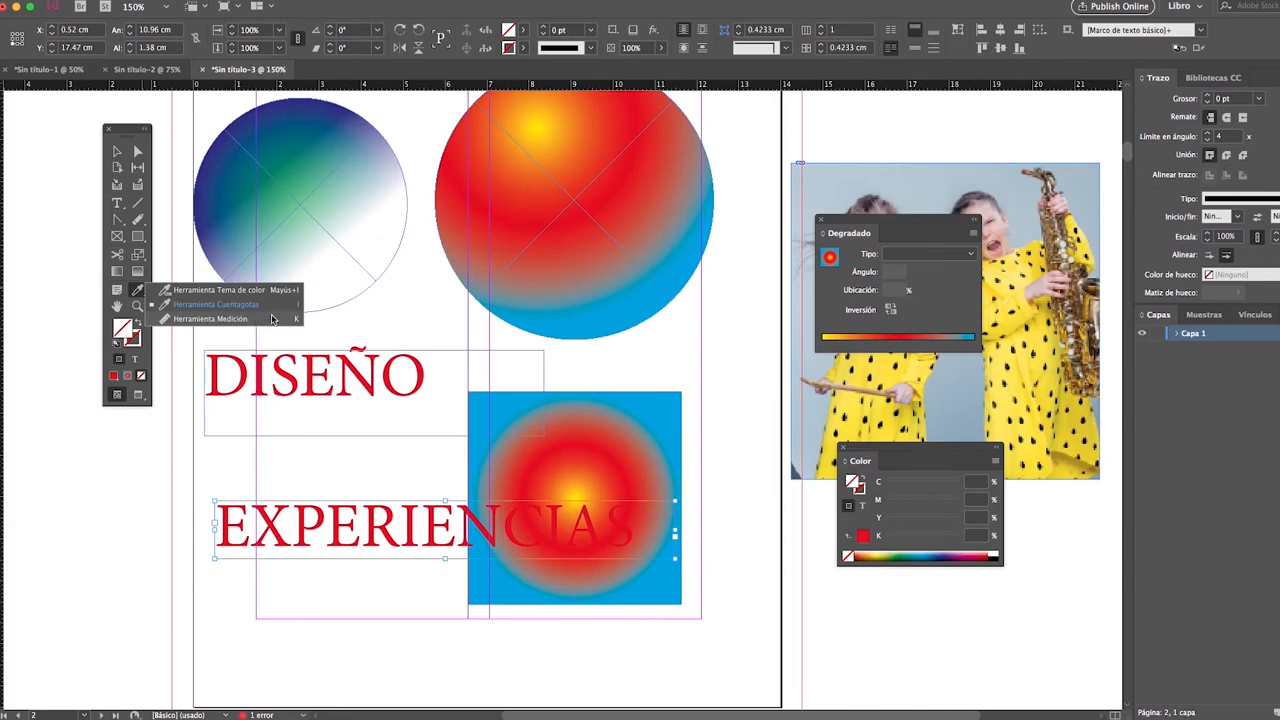
left_click(212, 319)
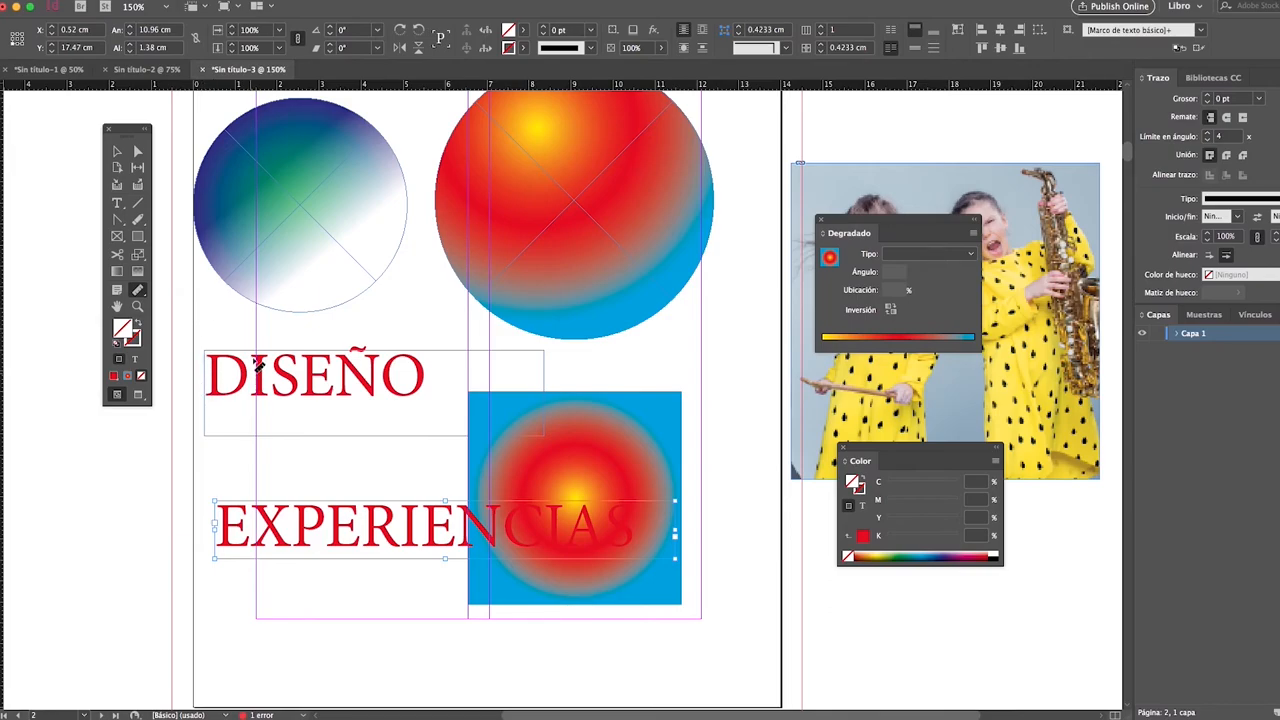
left_click_drag(252, 317, 251, 313)
left_click_drag(175, 293, 385, 456)
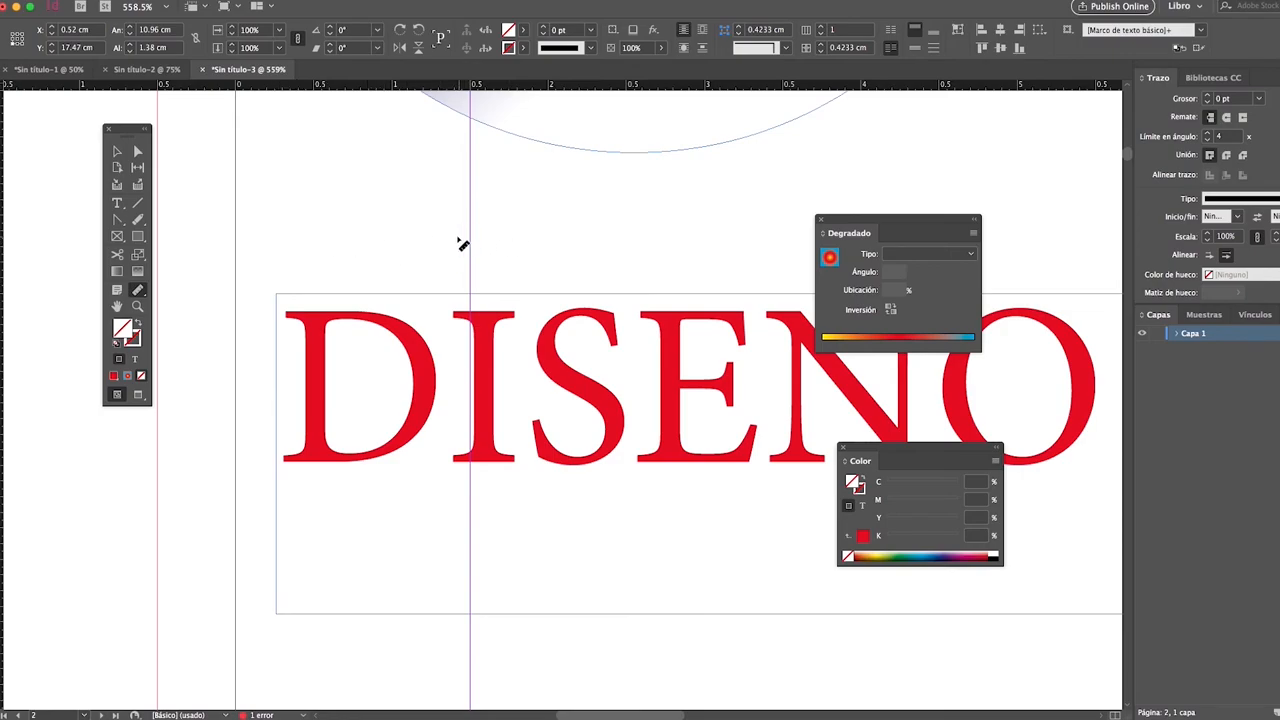
left_click(237, 240)
left_click_drag(243, 237, 469, 240)
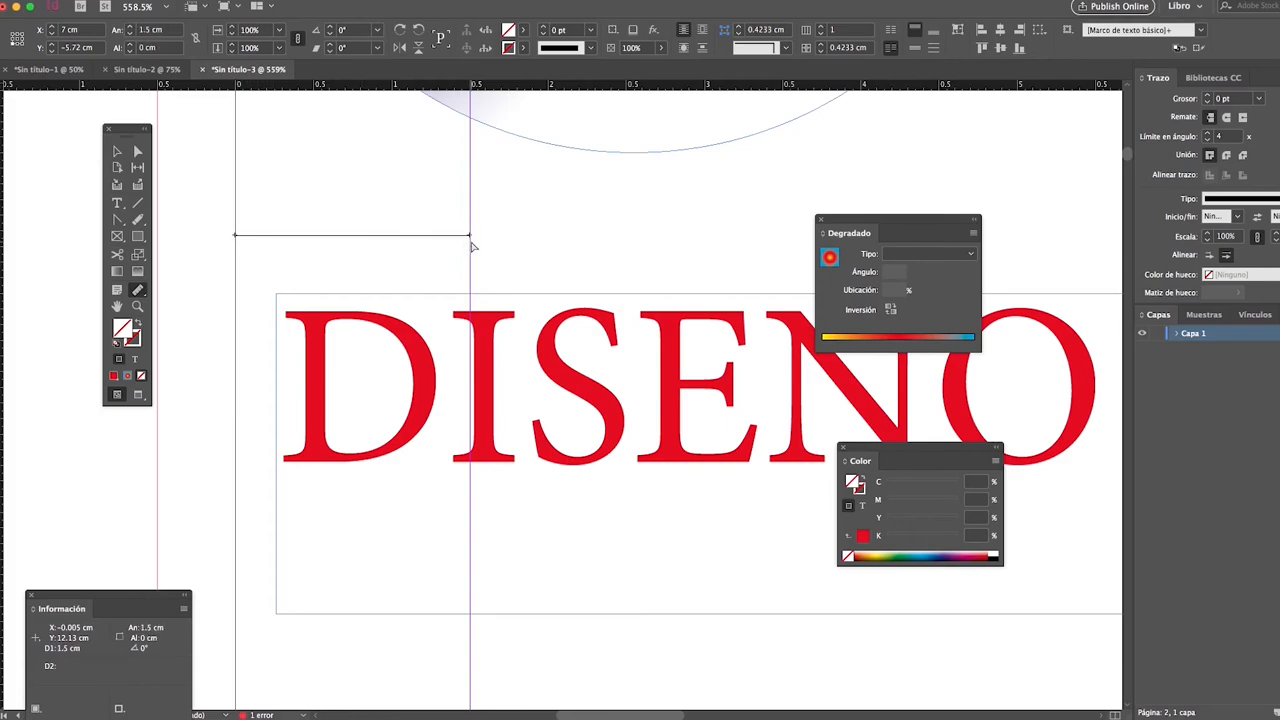
Measure the height of the letter D in DISEÑO and move the Information panel clear of the page.
left_click_drag(141, 597, 613, 186)
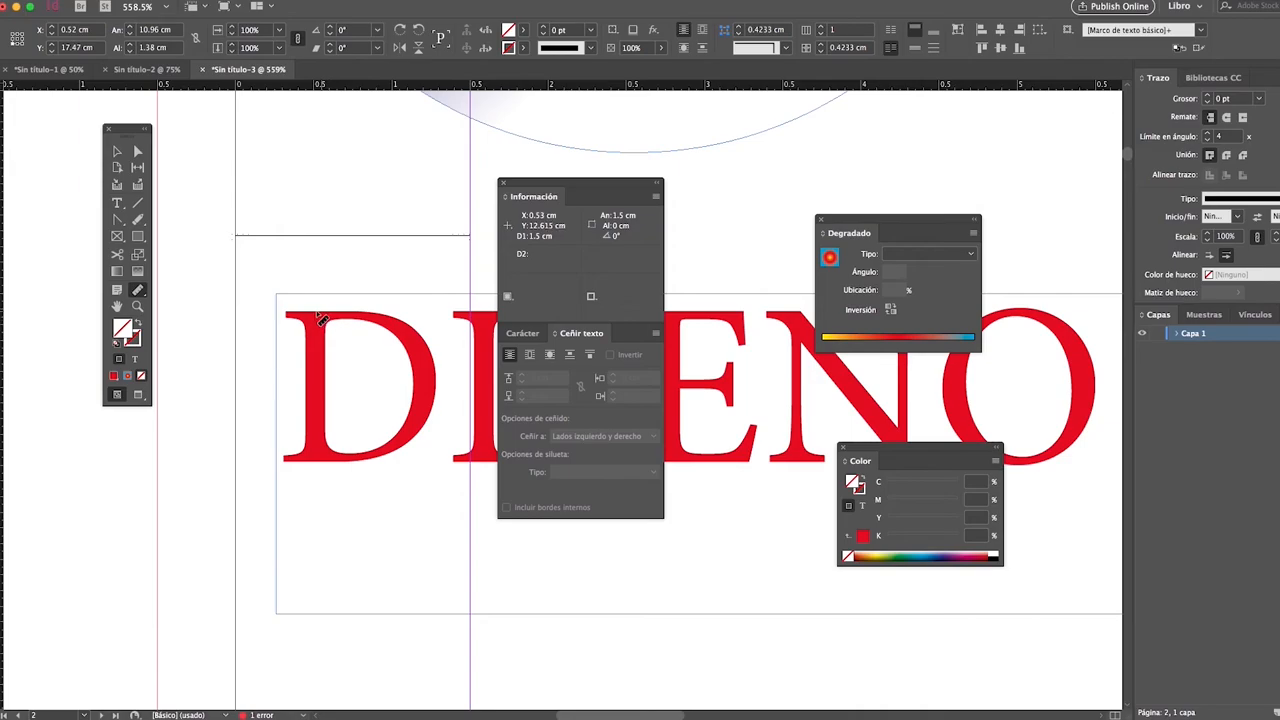
left_click_drag(317, 313, 325, 465)
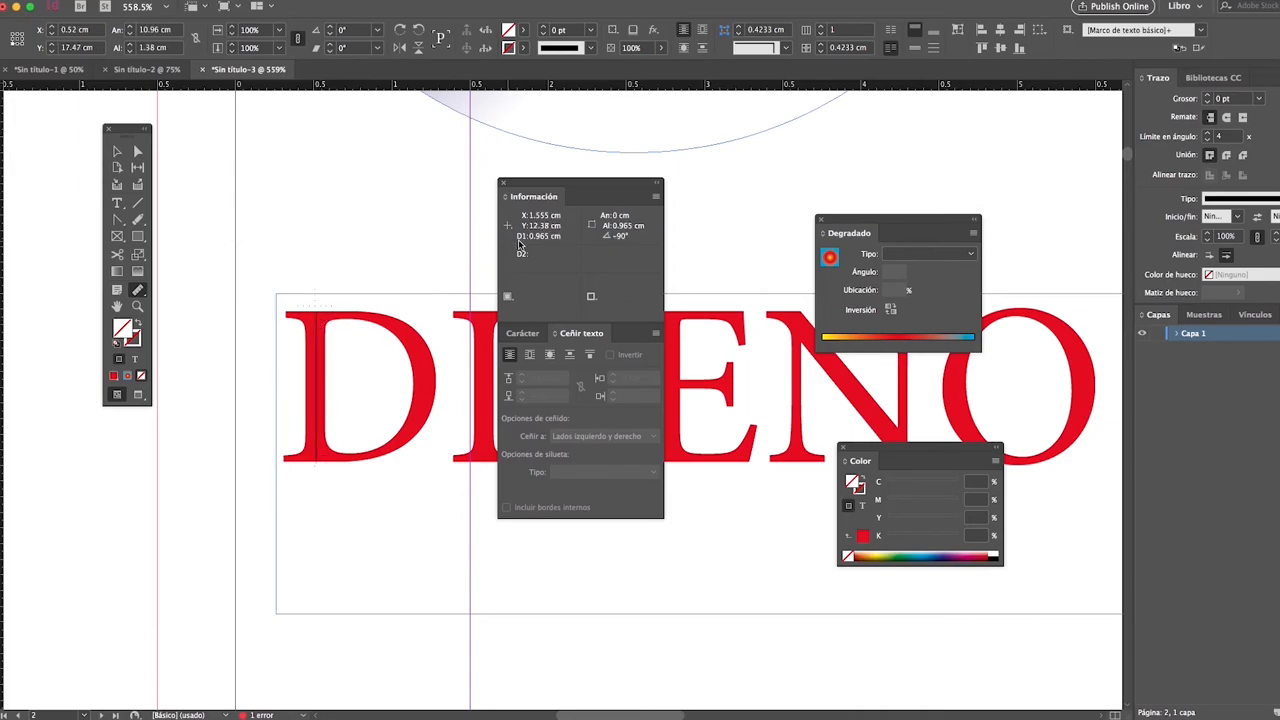
left_click(117, 151)
key("super+1")
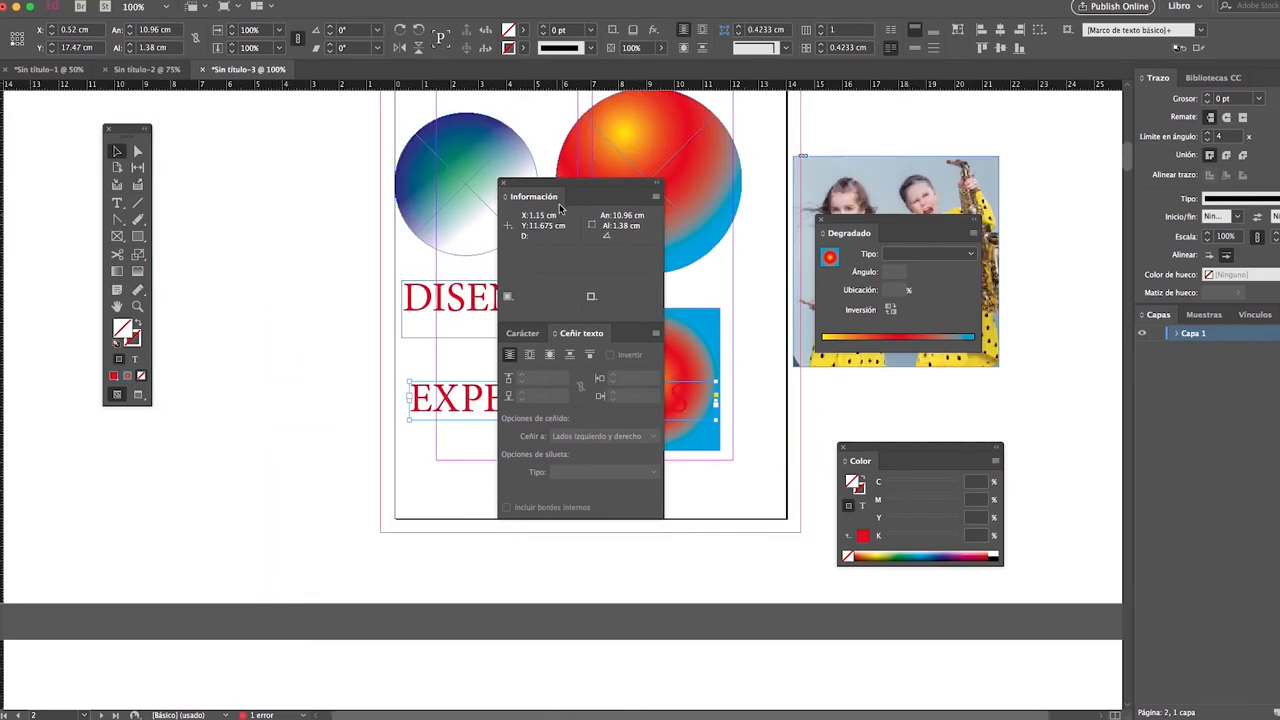
left_click_drag(576, 197, 958, 382)
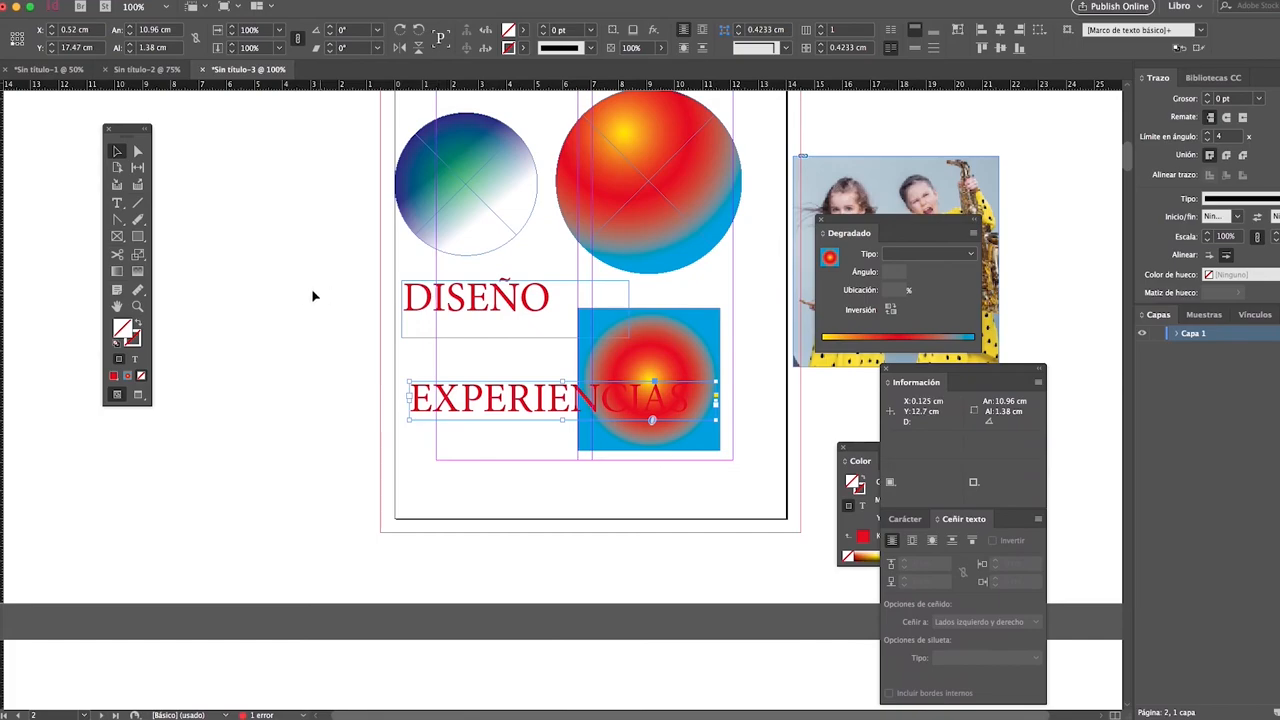
Extract a color theme from the children's photo with the Color Theme tool and move the Gradient panel off the photo.
left_click(260, 289)
left_click(138, 290)
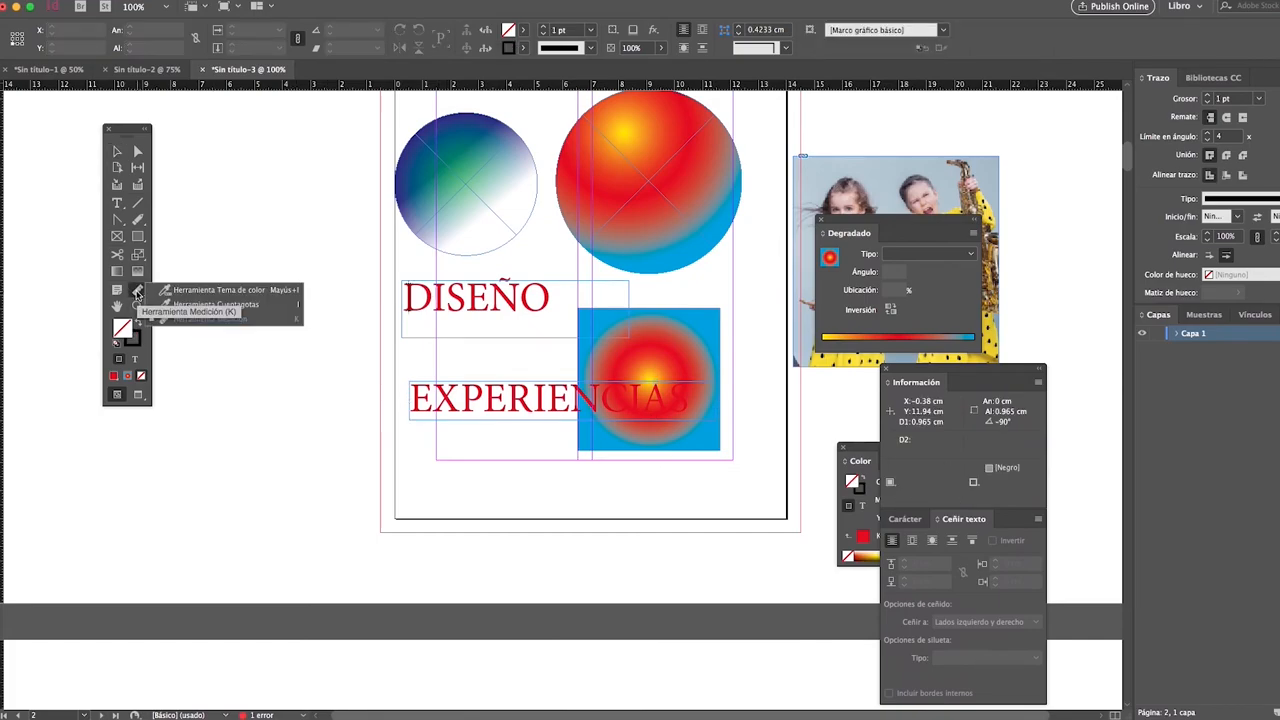
left_click(219, 290)
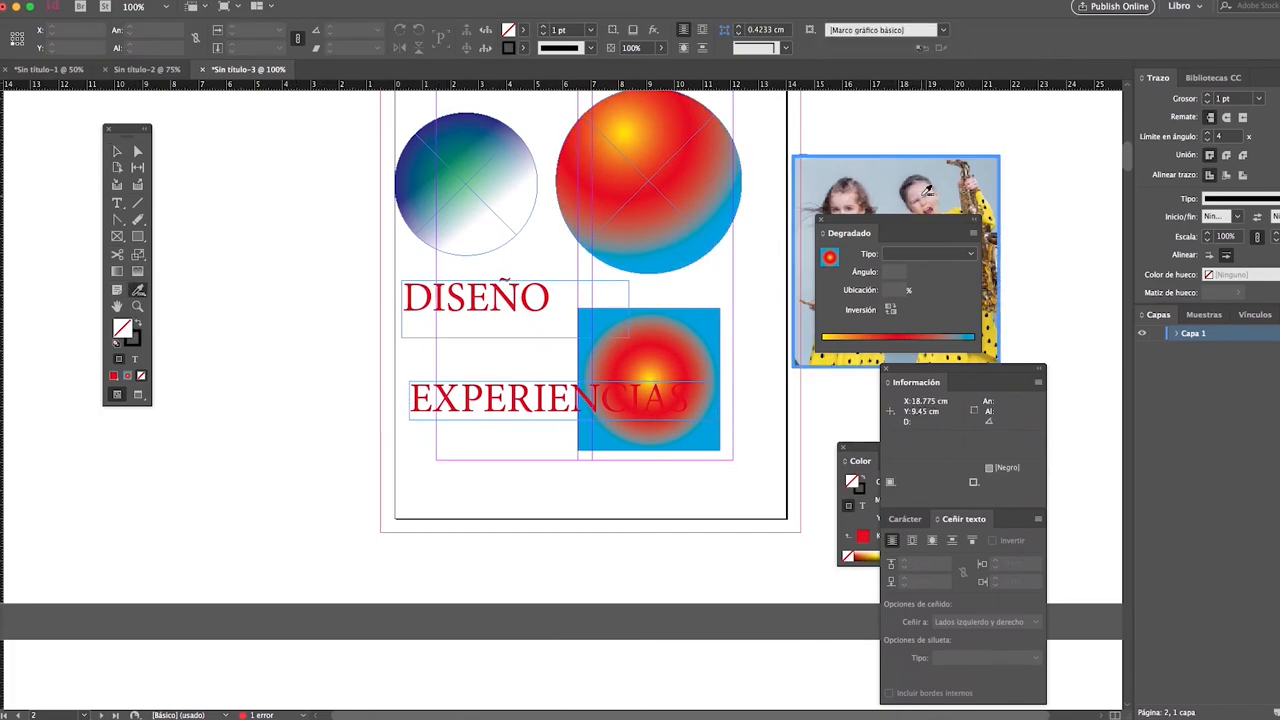
left_click(932, 188)
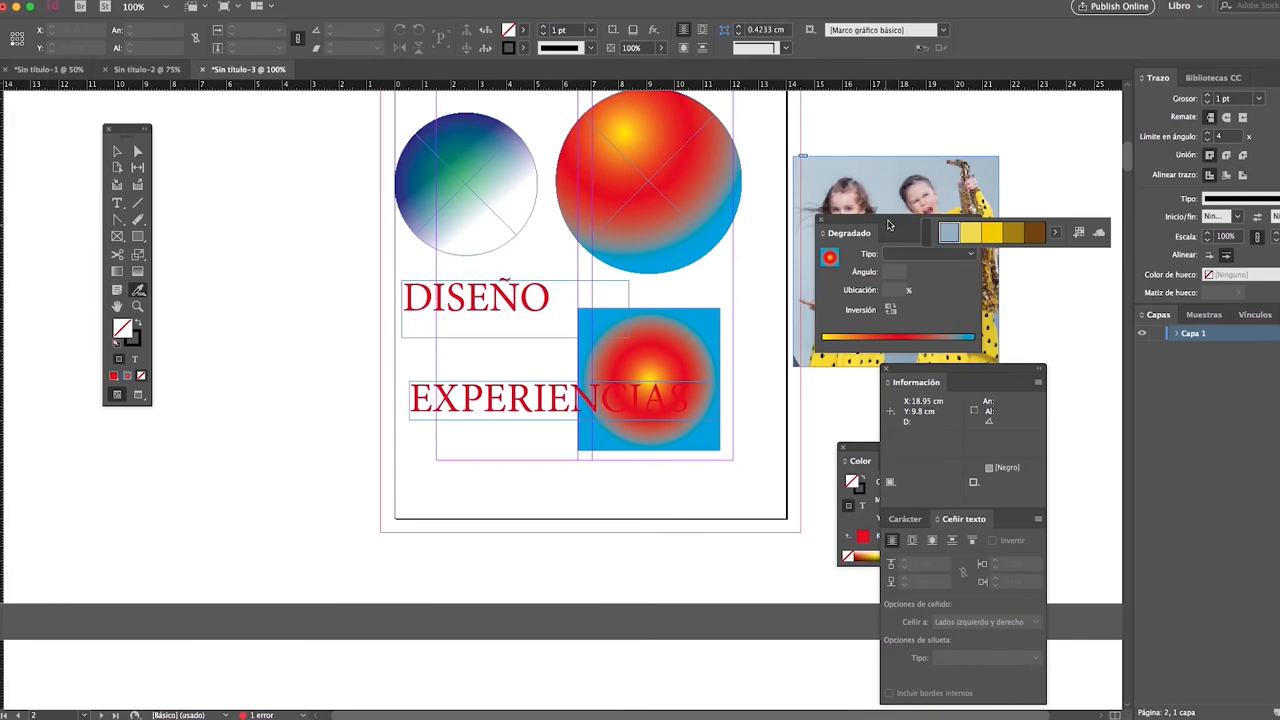
left_click_drag(877, 226, 674, 505)
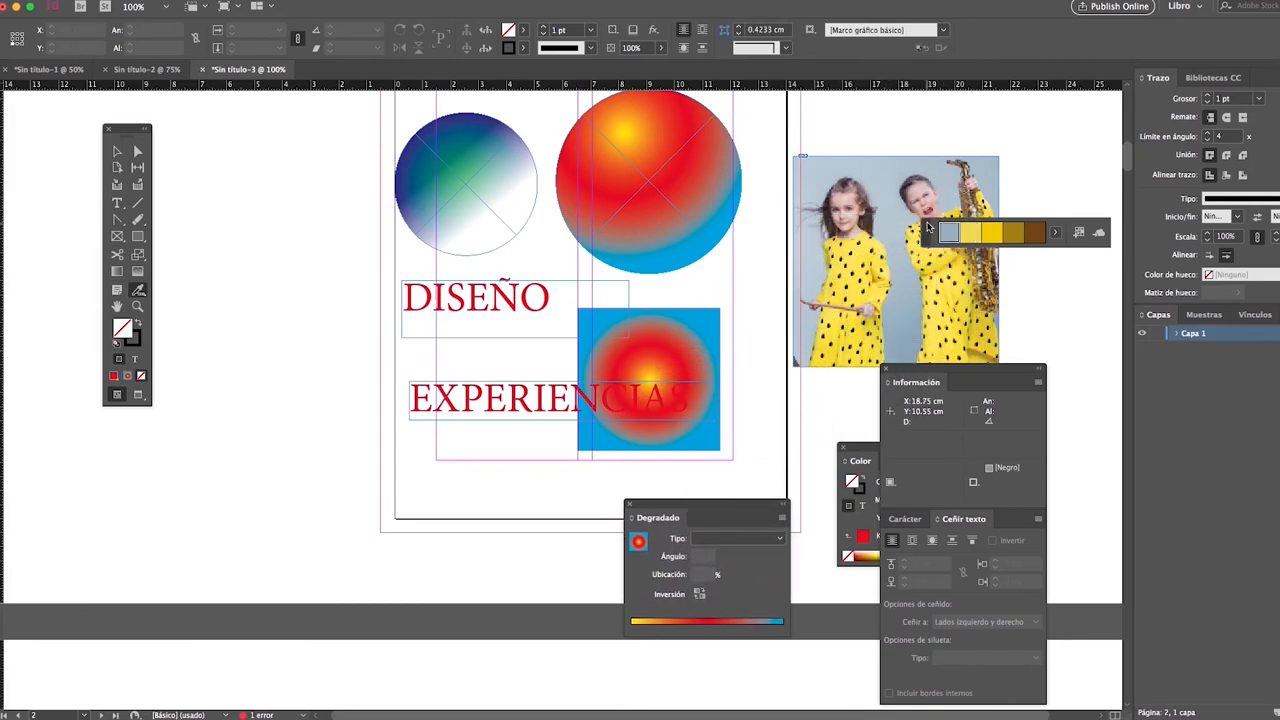
Move the children's photo onto the pasteboard to the left of the page.
left_click(117, 151)
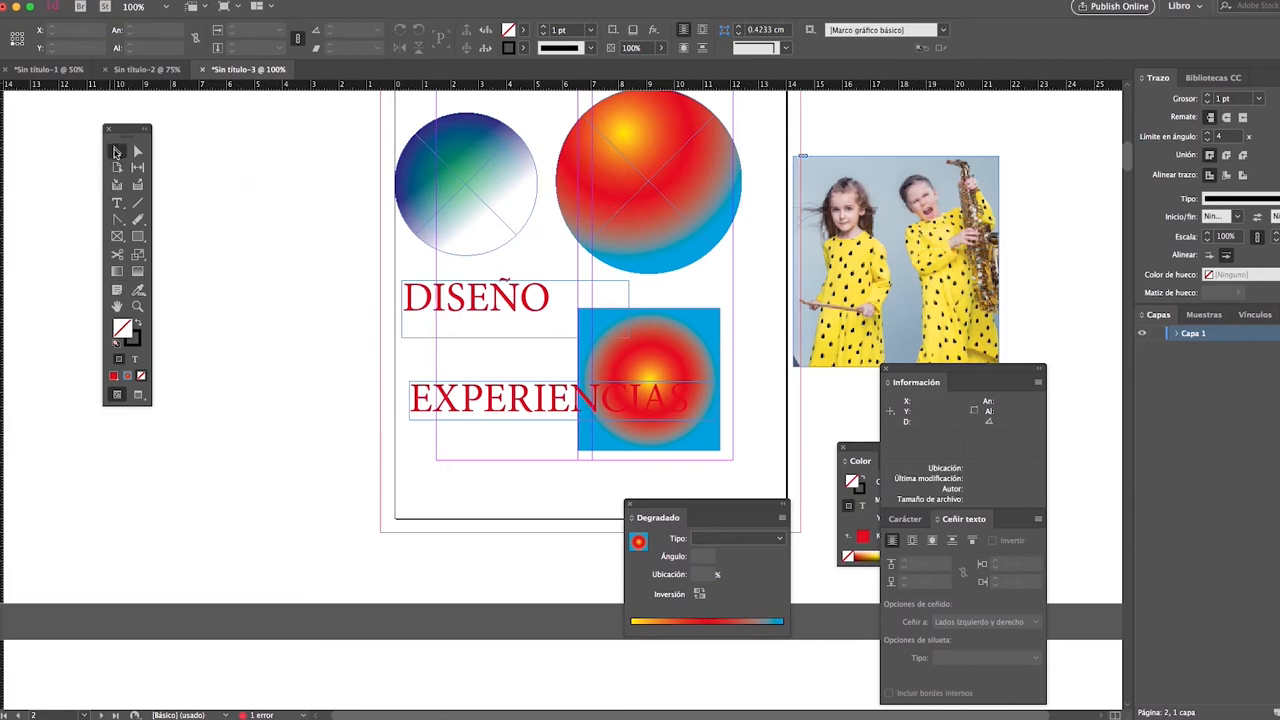
left_click_drag(932, 190, 295, 278)
scroll(305, 207, "down", 1)
scroll(305, 207, "left", 1)
left_click(317, 197)
left_click(139, 291)
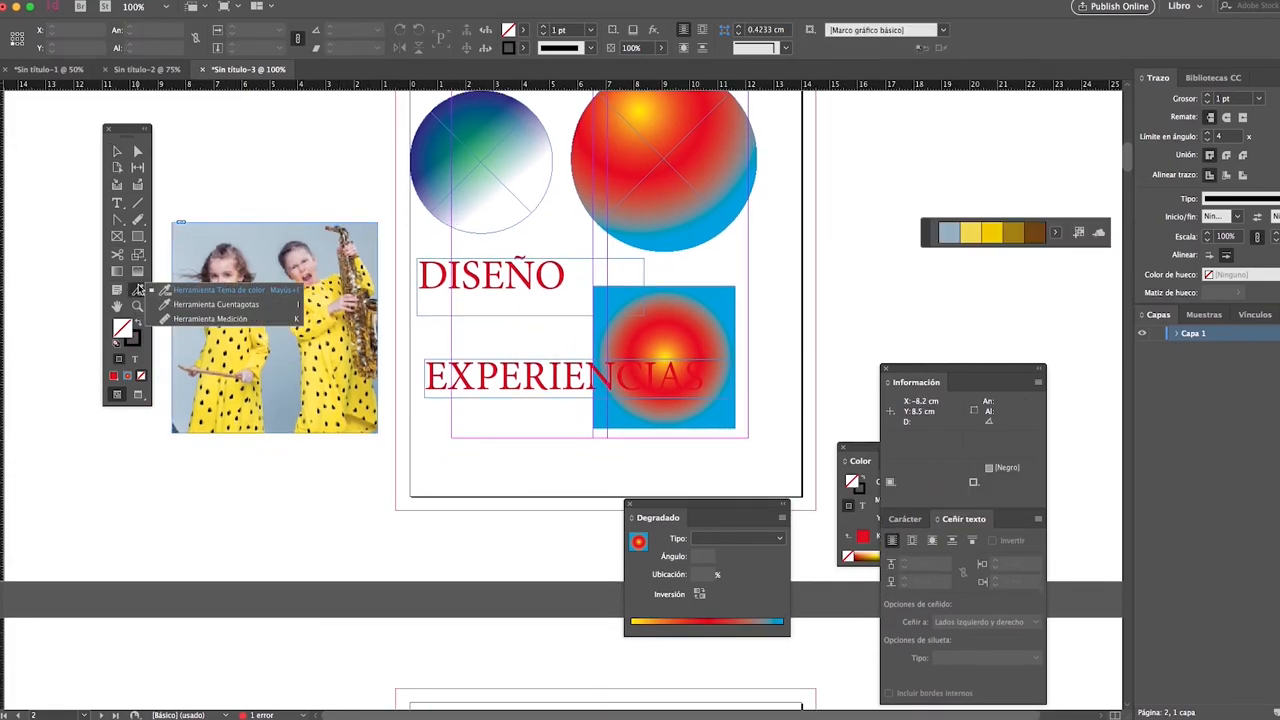
left_click(150, 291)
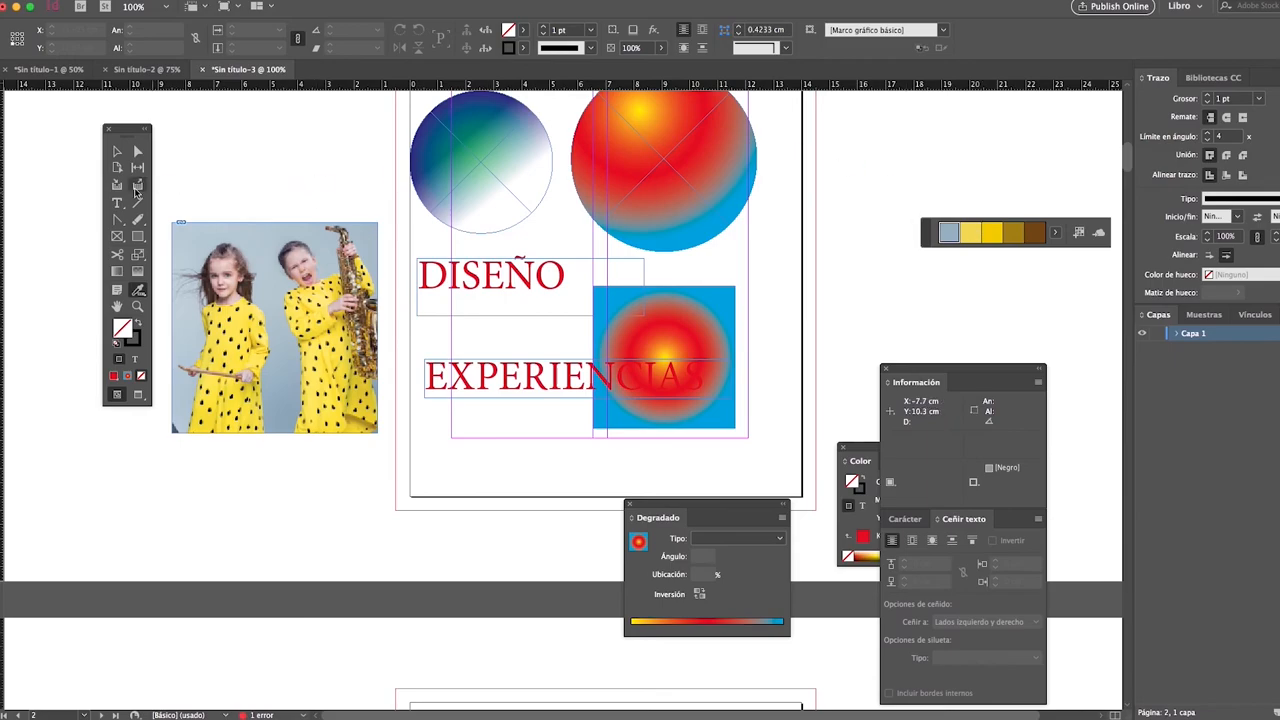
left_click(115, 152)
double_click(533, 289)
left_click_drag(566, 290, 434, 243)
left_click_drag(125, 131, 130, 132)
left_click(185, 170)
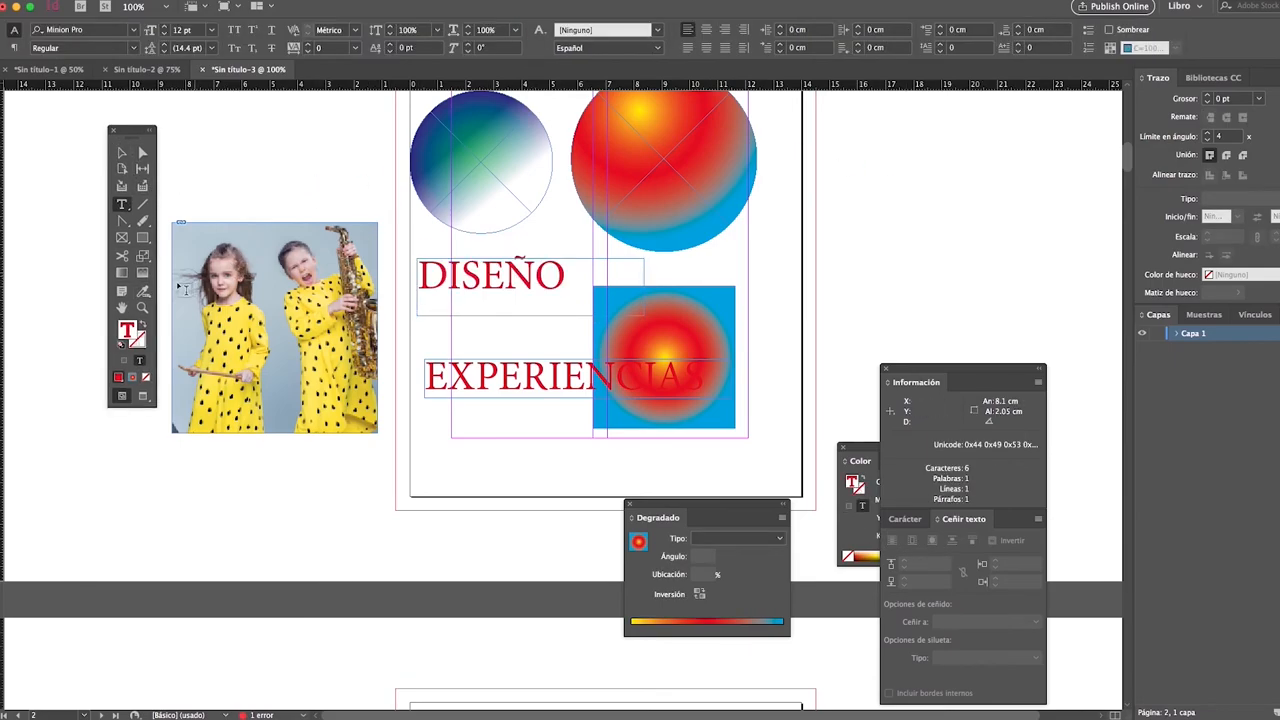
Switch the photo's extracted color theme to the Brillante variant and add it to the swatches.
left_click(145, 291)
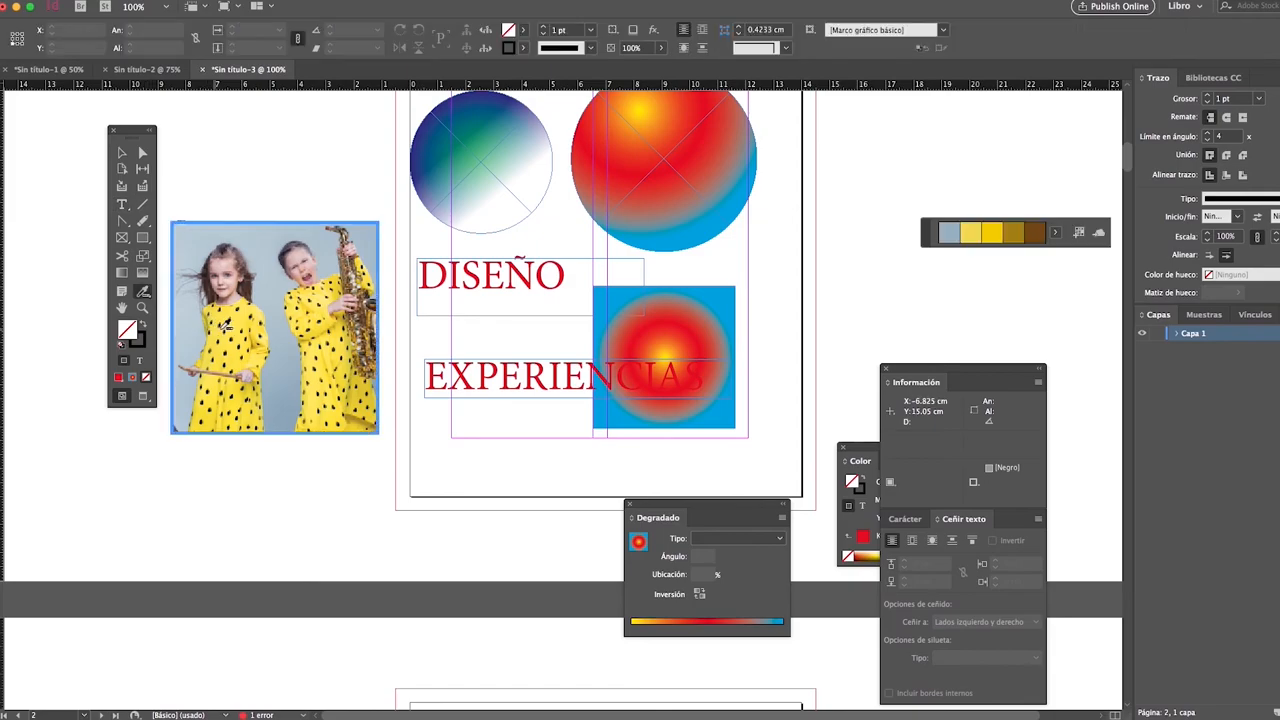
left_click(1055, 235)
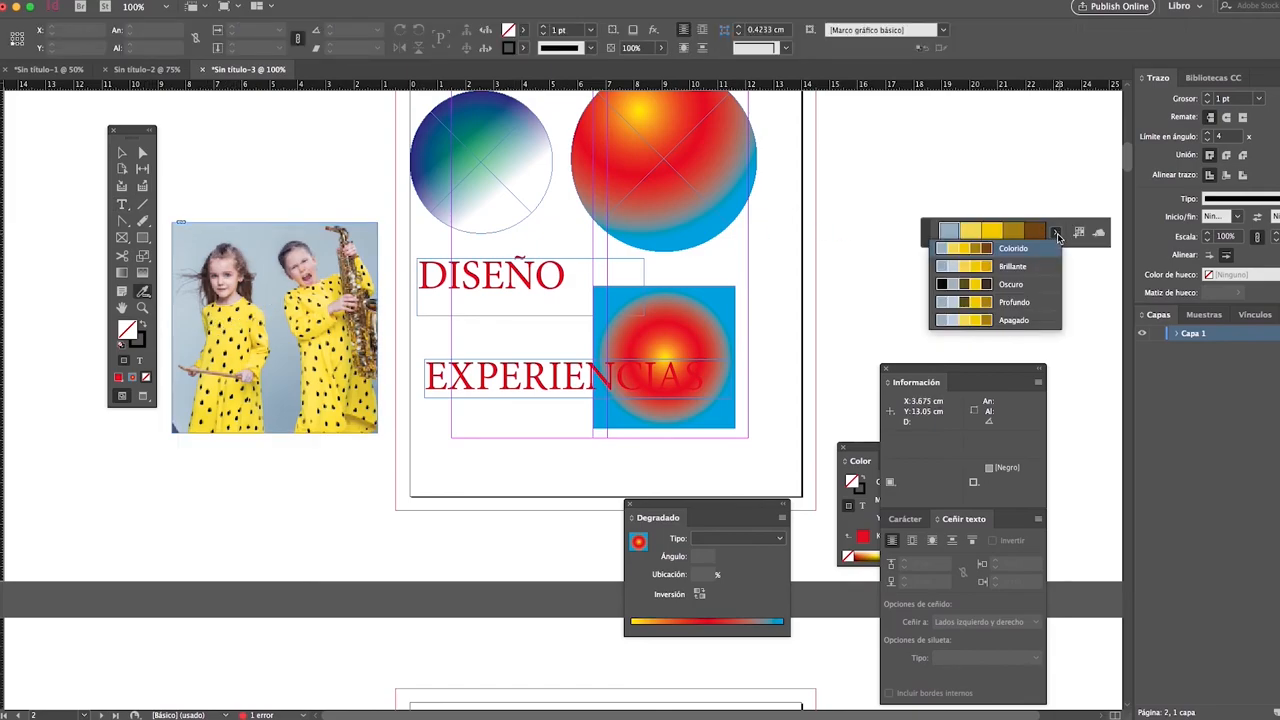
left_click(1028, 266)
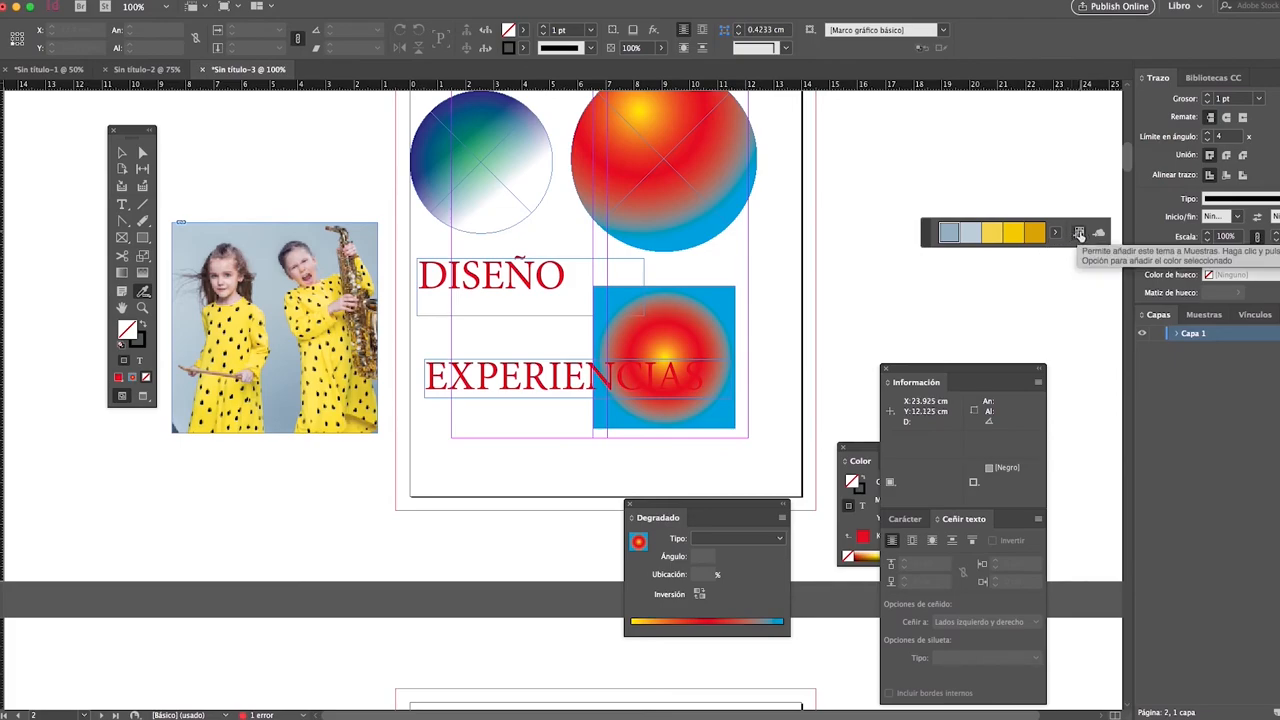
left_click(1079, 234)
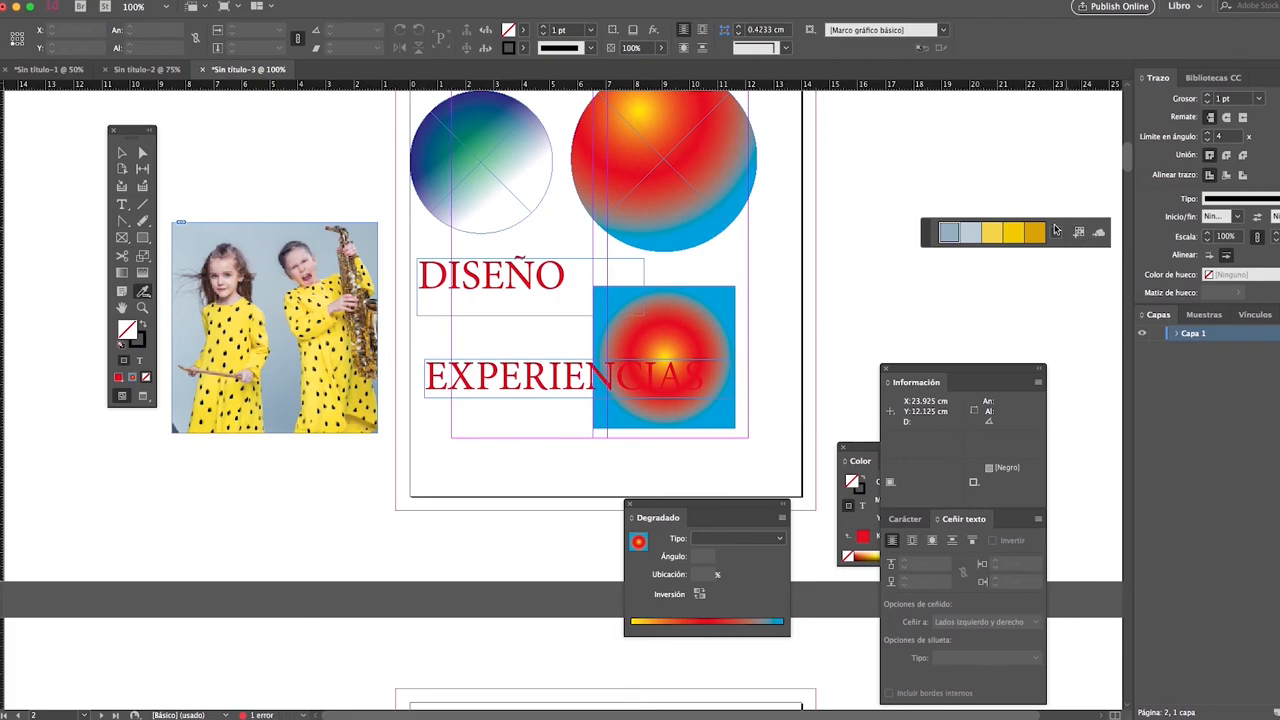
Show the document's color swatches and expand the Brillante_Tema group.
left_click(427, 1)
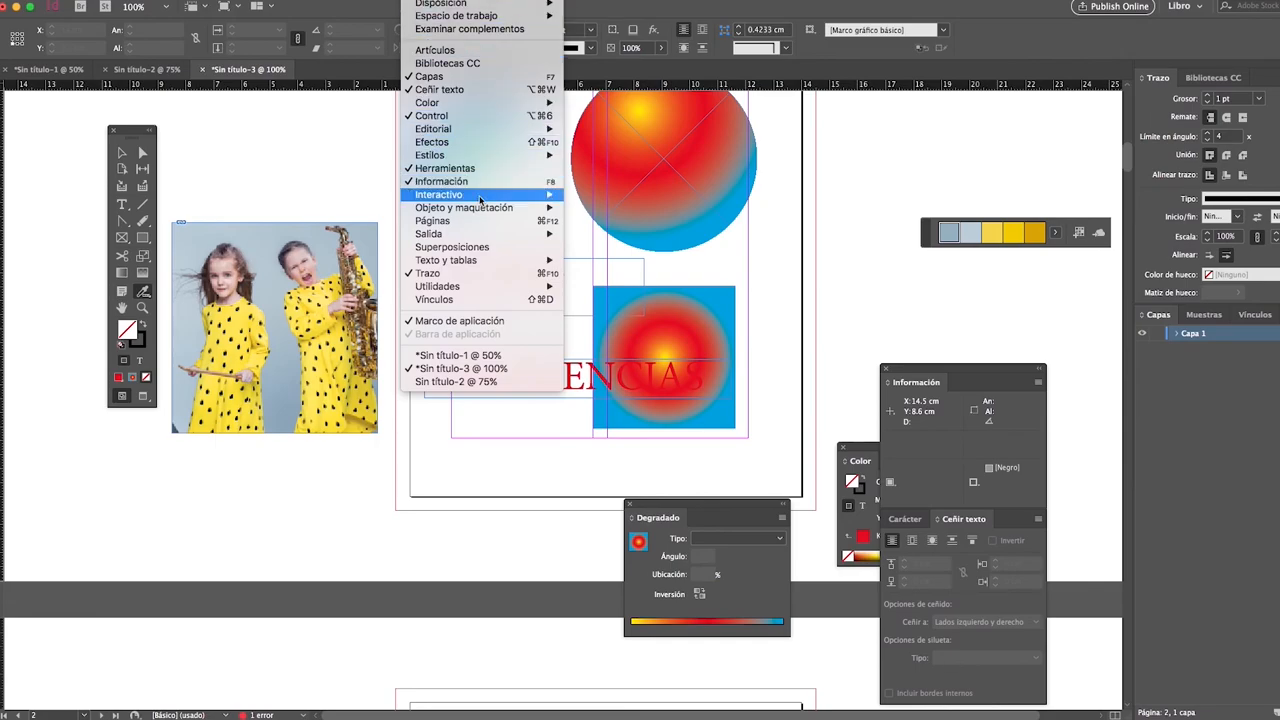
mouse_move(491, 103)
left_click(600, 129)
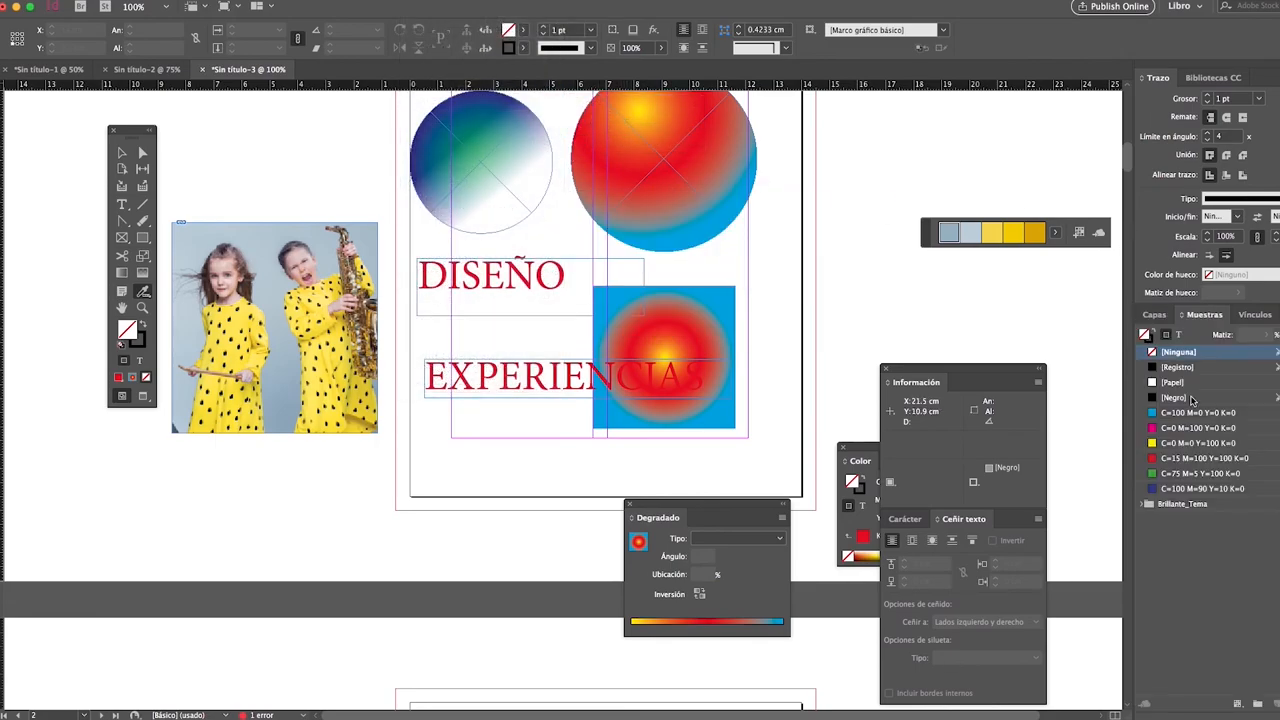
left_click(1146, 504)
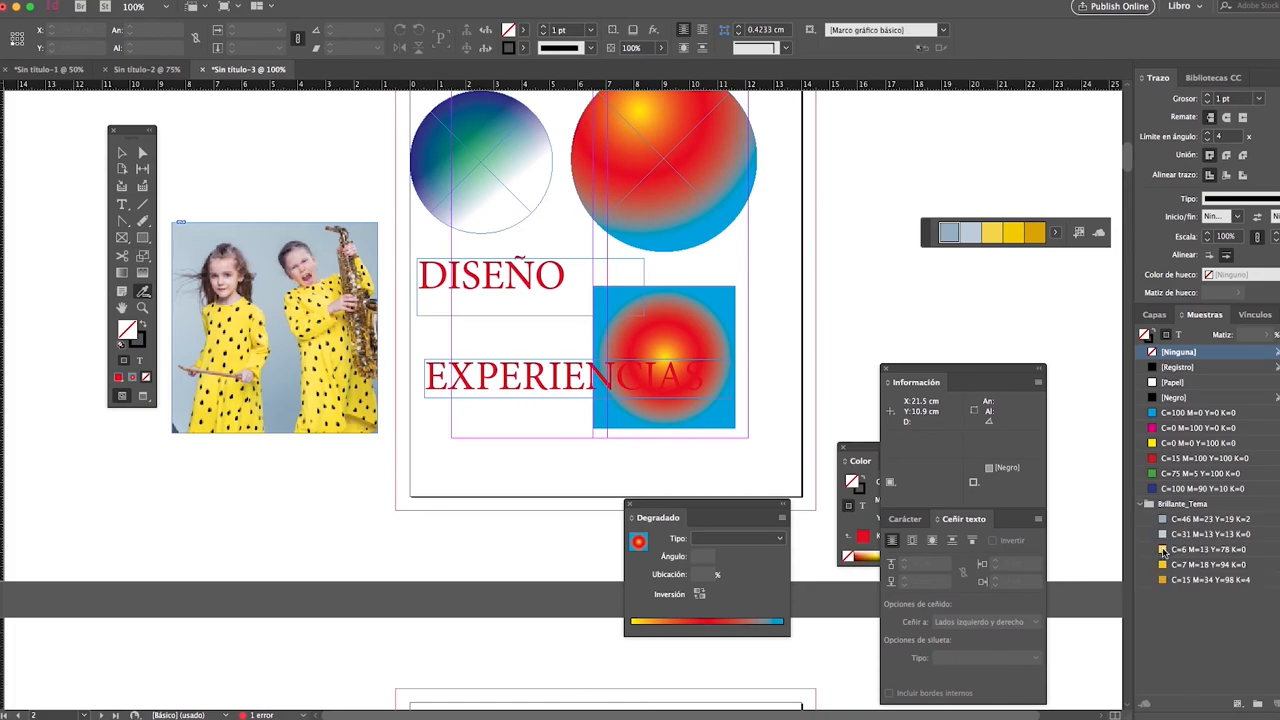
Color the DISEÑO text with swatch C=15 M=34 Y=98 K=4 and EXPERIENCIAS with C=46 M=23 Y=19 K=2.
left_click(122, 204)
double_click(505, 274)
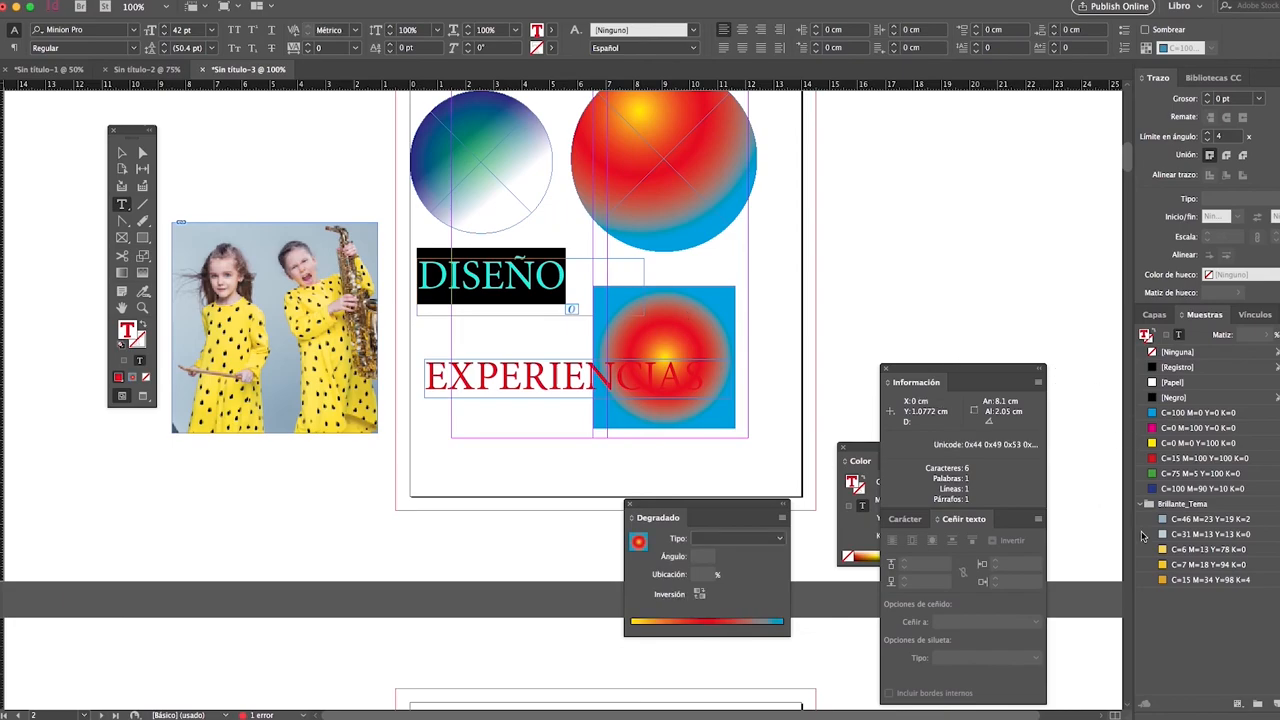
left_click(1176, 580)
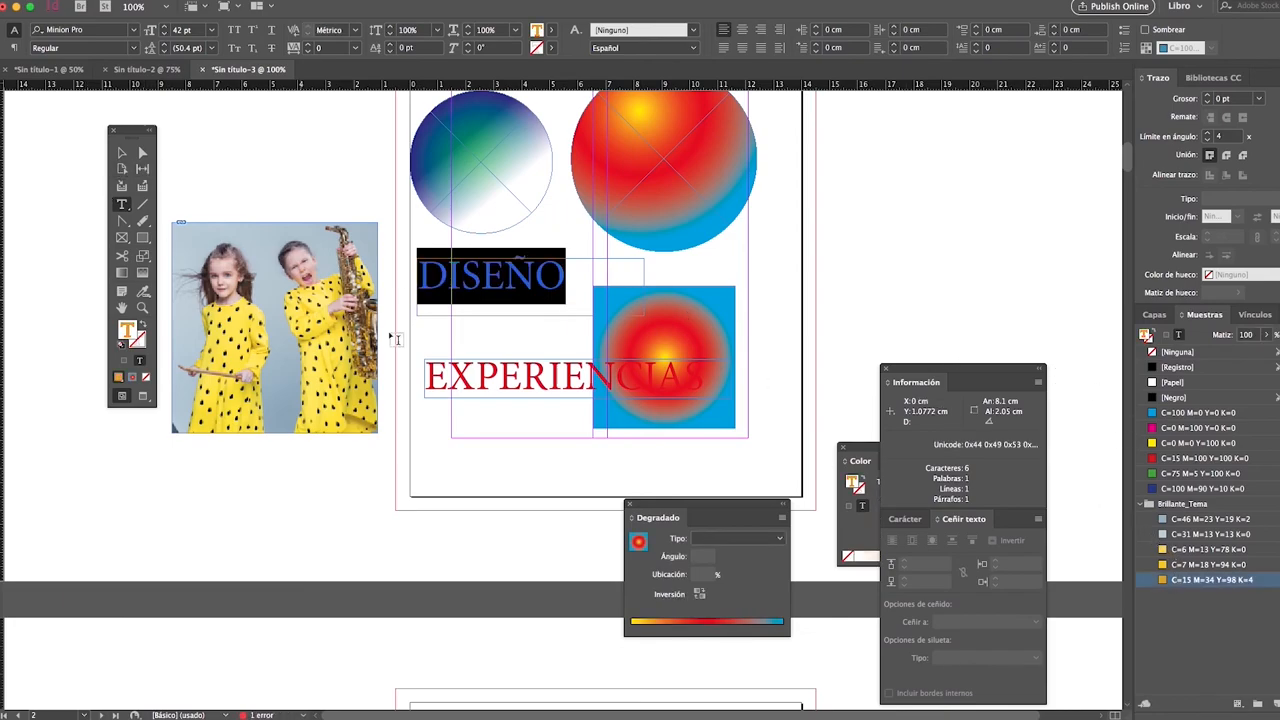
left_click(505, 380)
double_click(507, 381)
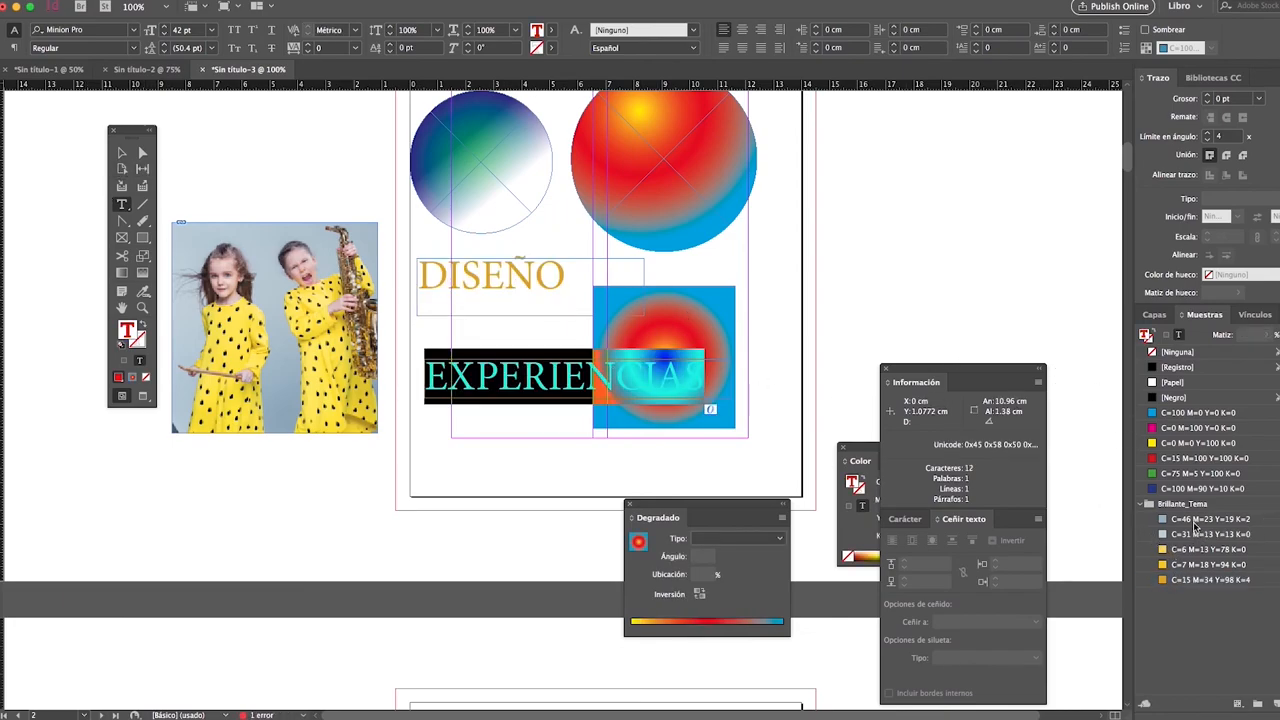
left_click(1194, 521)
Place EXPERIENCIAS directly below DISEÑO and the children's photo beneath both words, checking the layout in preview mode.
left_click(121, 152)
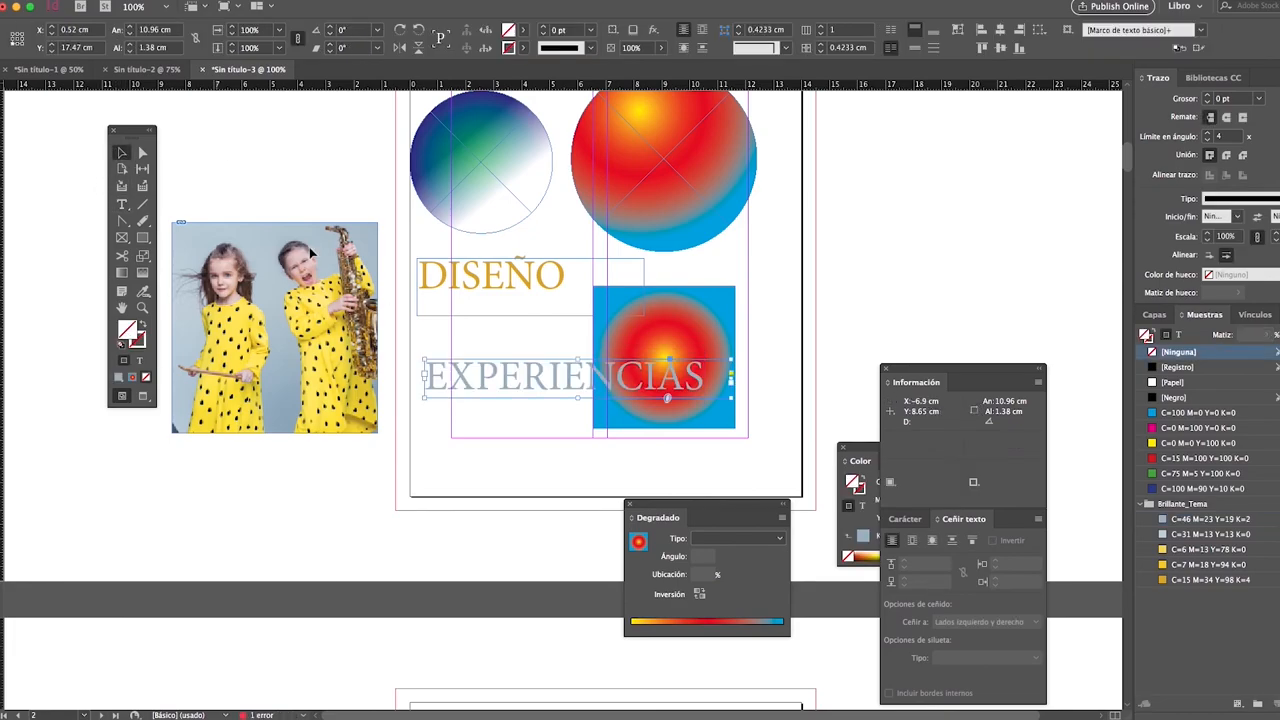
key("w")
left_click_drag(517, 374, 519, 314)
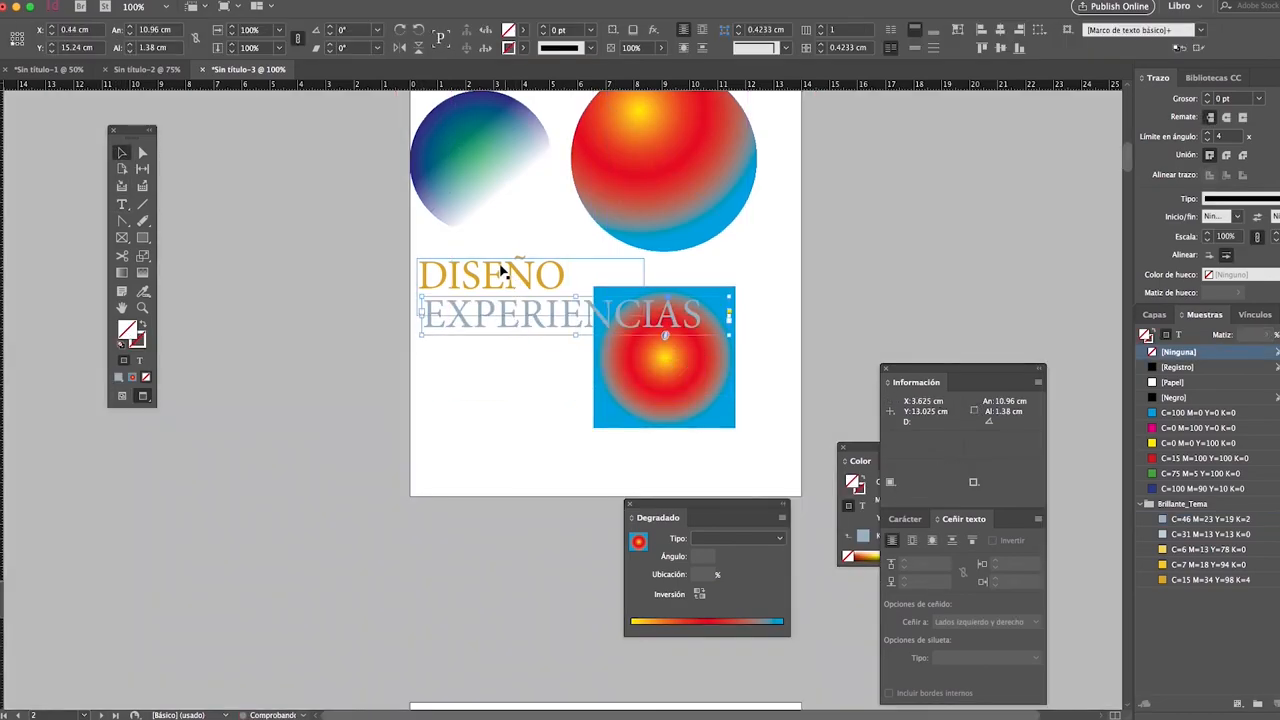
key("w")
left_click_drag(307, 322, 553, 444)
key("w")
Move the radial-gradient square so it overhangs the page's right edge and return to the normal view.
left_click_drag(694, 374, 801, 409)
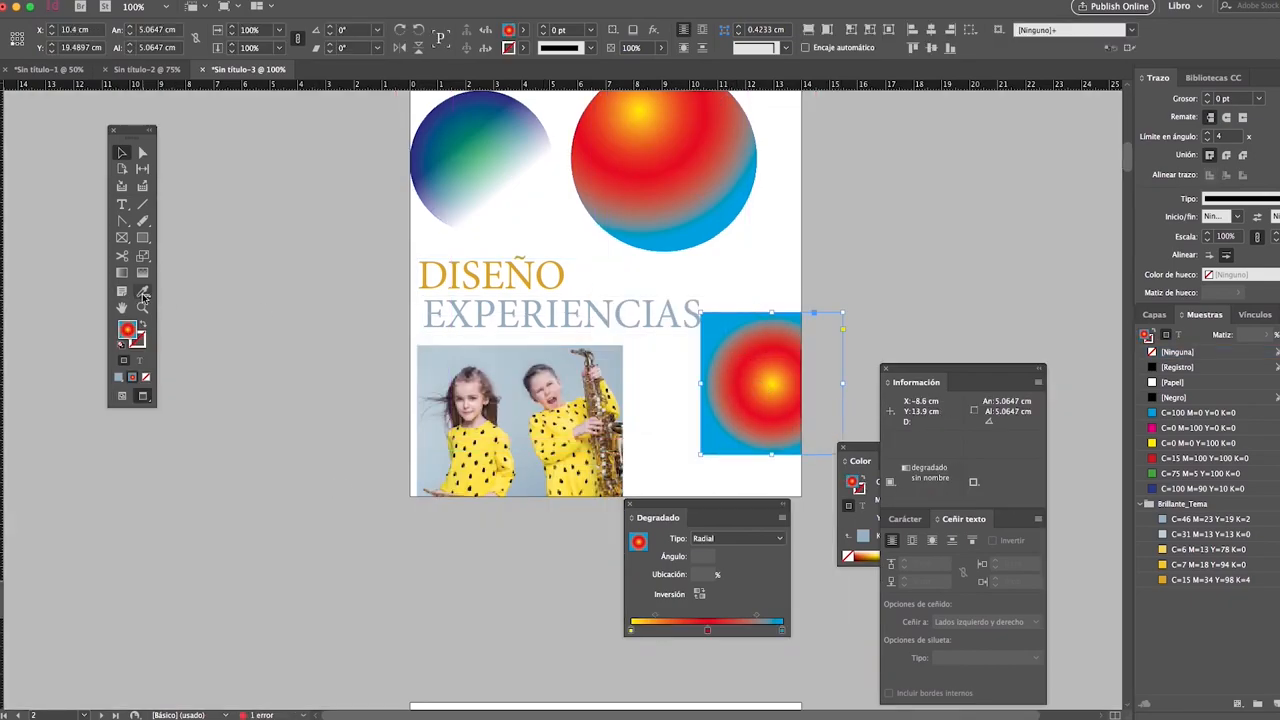
left_click(274, 291)
key("w")
Pan up and down the page with the Hand tool to view its different areas.
left_click_drag(446, 278, 394, 333)
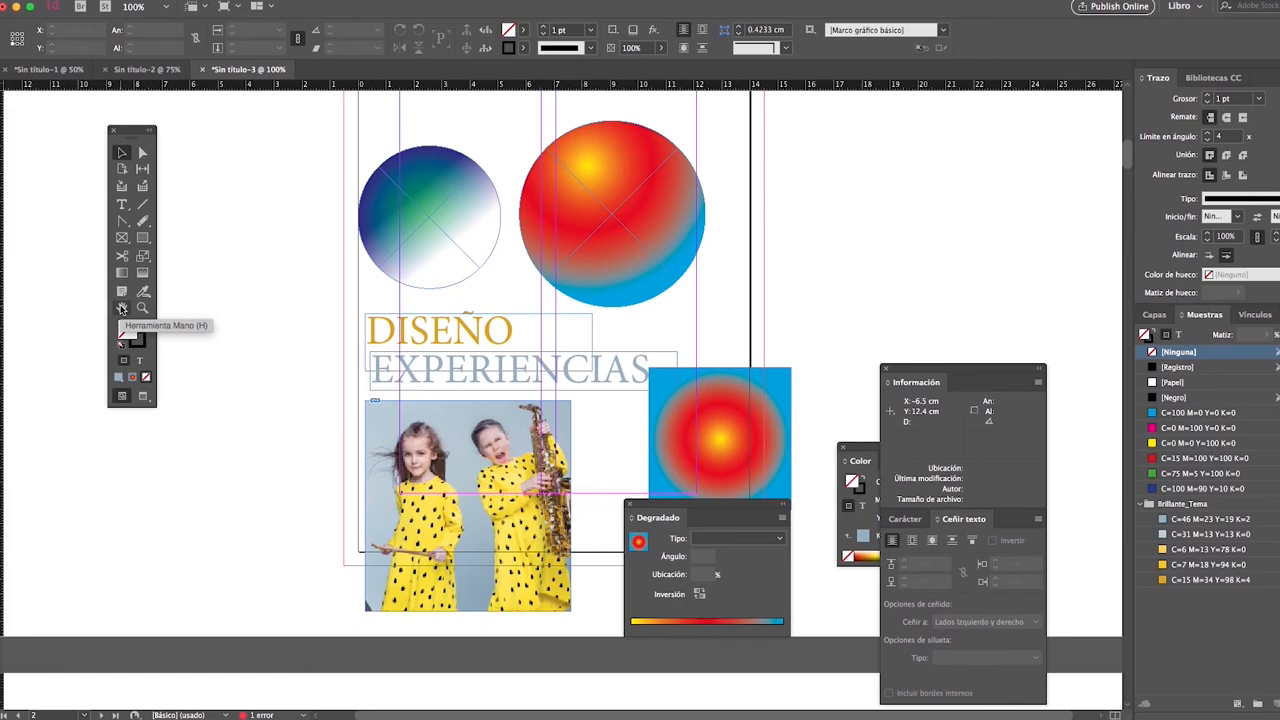
left_click(121, 309)
scroll(413, 256, "up", 5)
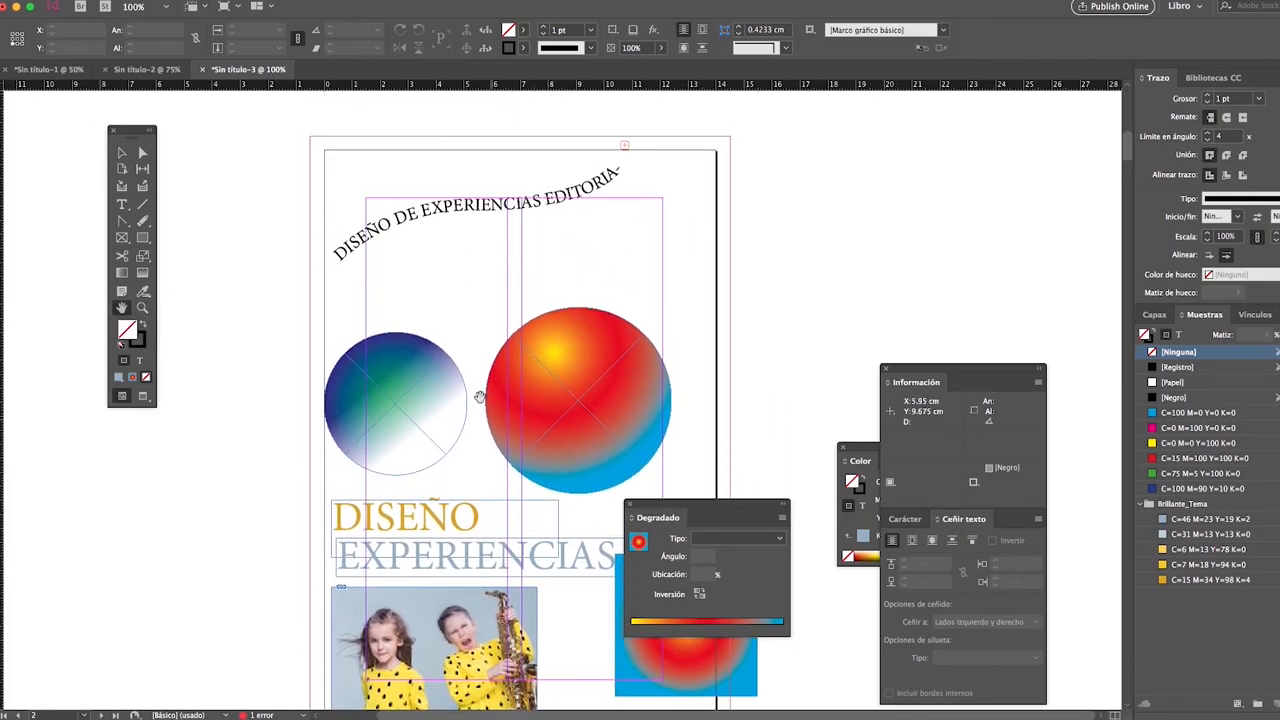
scroll(560, 300, "down", 9)
scroll(531, 193, "up", 5)
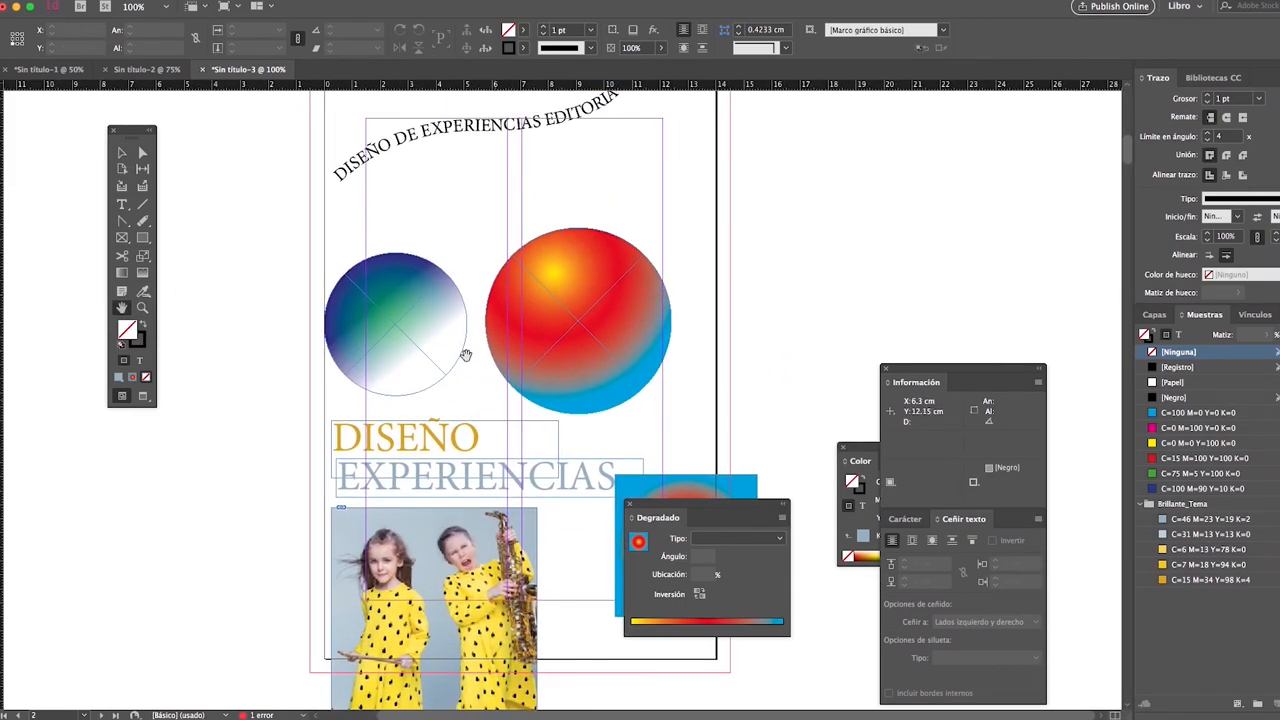
left_click(121, 153)
left_click_drag(407, 246, 366, 317)
Magnify the area around the two titles and the photo with the Zoom tool, and zoom back out to 300%.
left_click(142, 307)
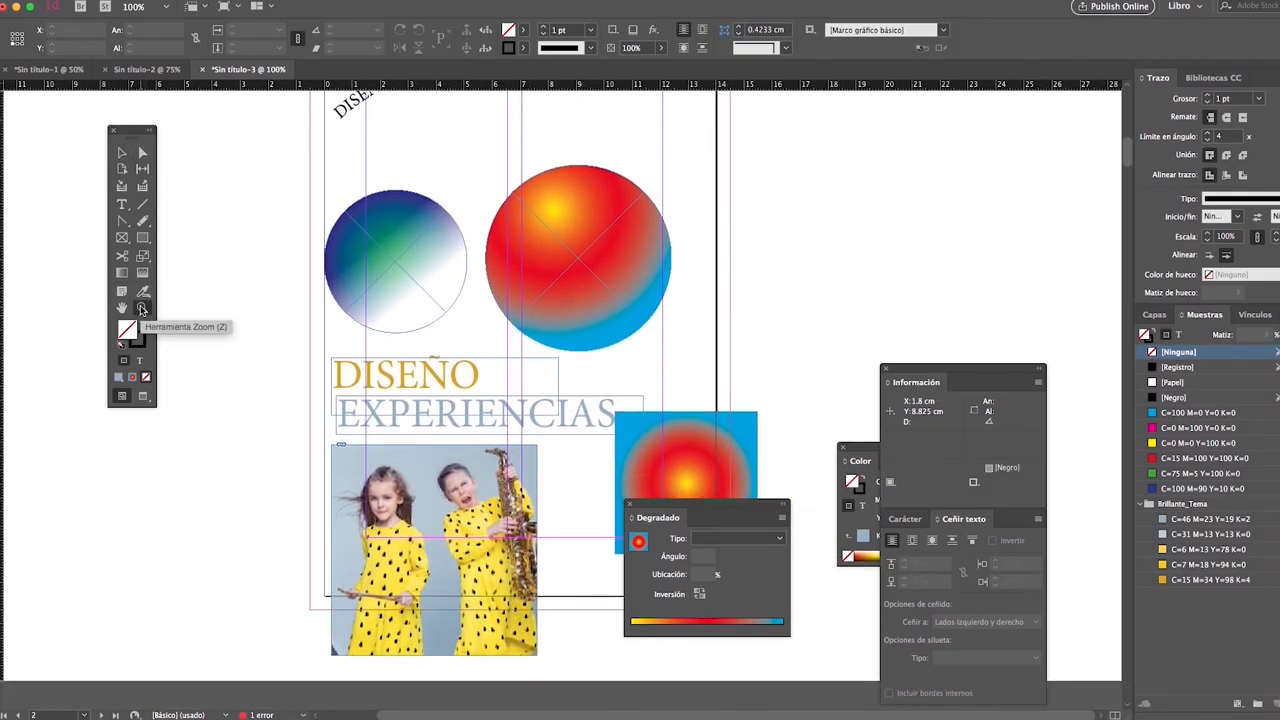
left_click_drag(312, 352, 495, 528)
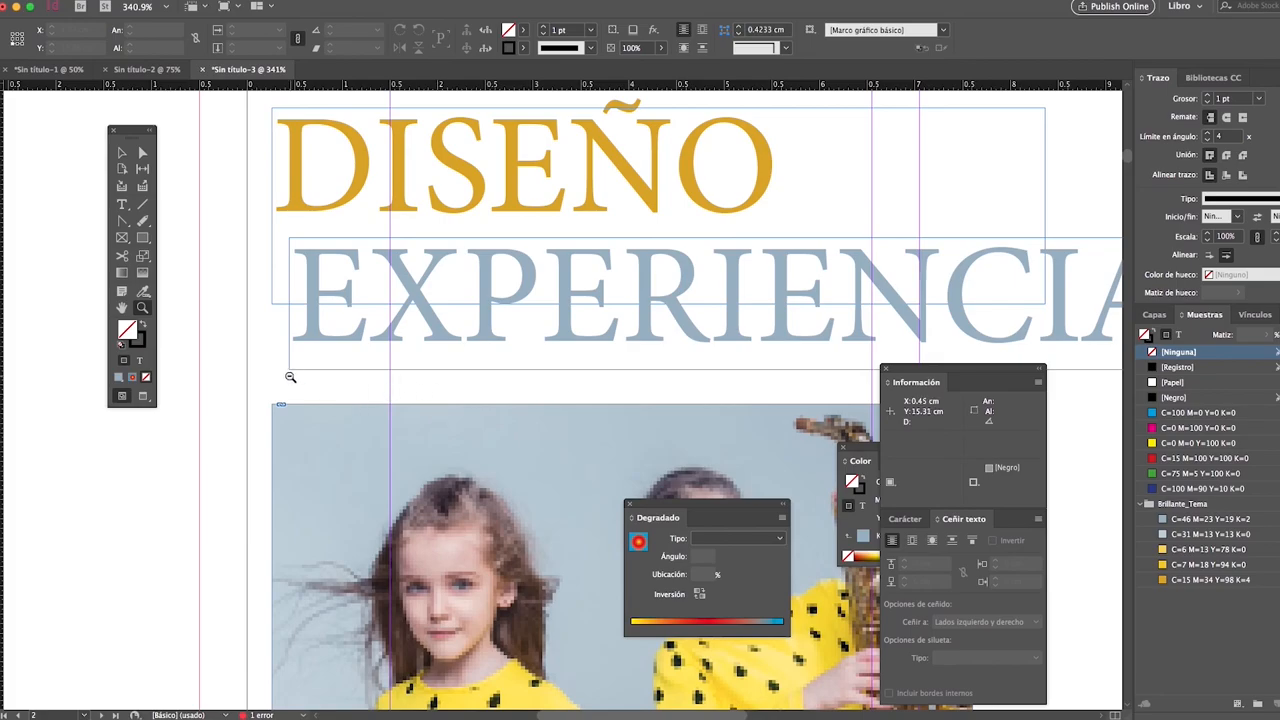
left_click(371, 394, "alt")
left_click(646, 400, "alt")
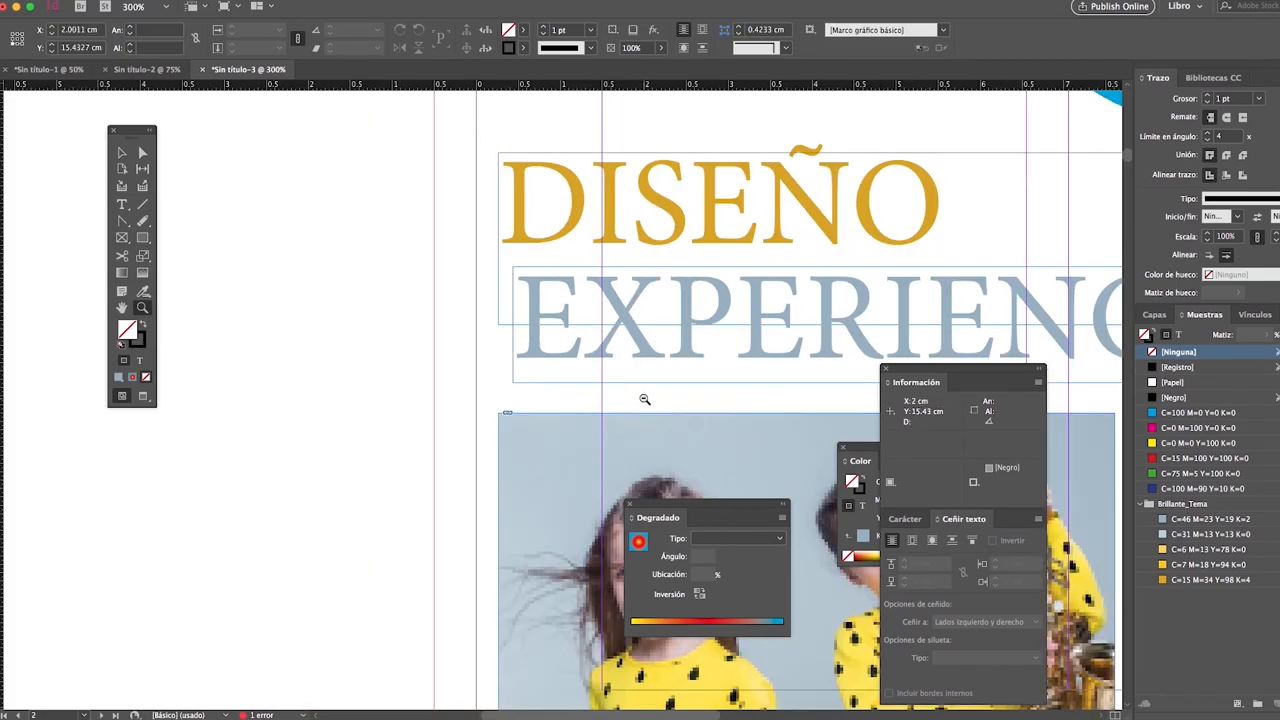
Zoom out to 11.5% for an overview of the document's pages, and magnify page 2 around the red sphere.
left_click(669, 401, "alt")
left_click(598, 357, "alt")
left_click(586, 360, "alt")
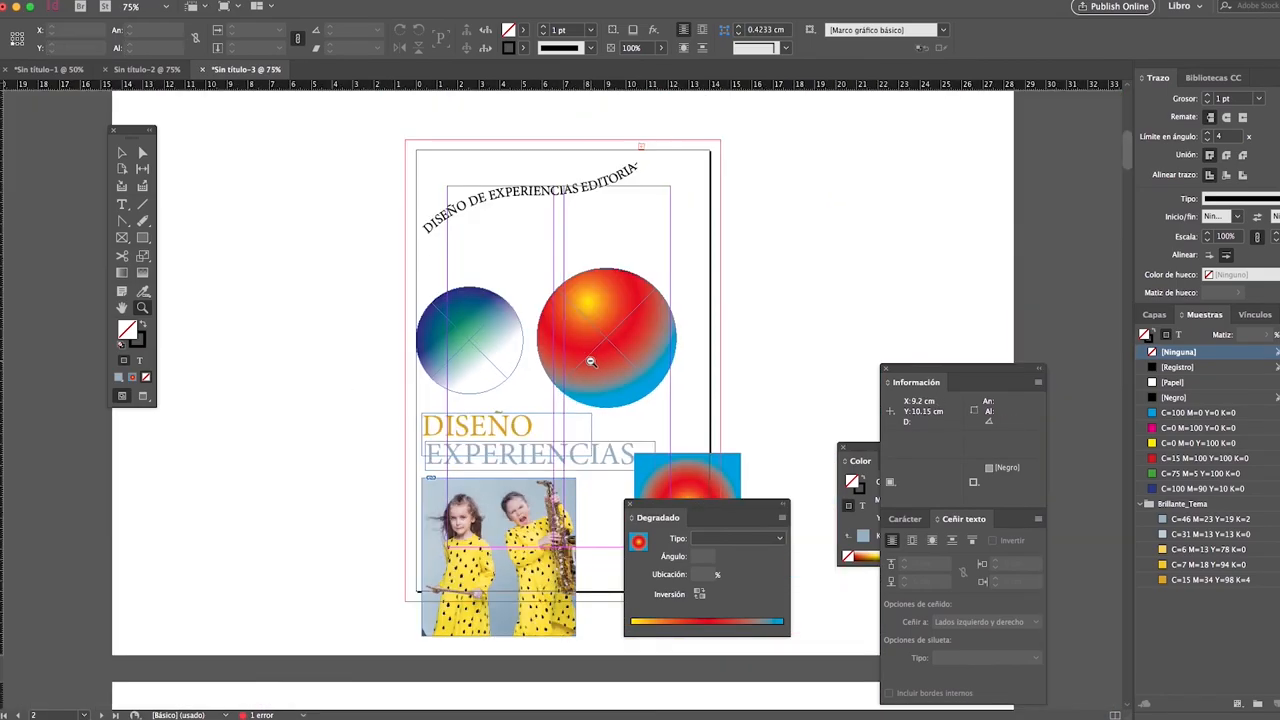
left_click(575, 428, "alt")
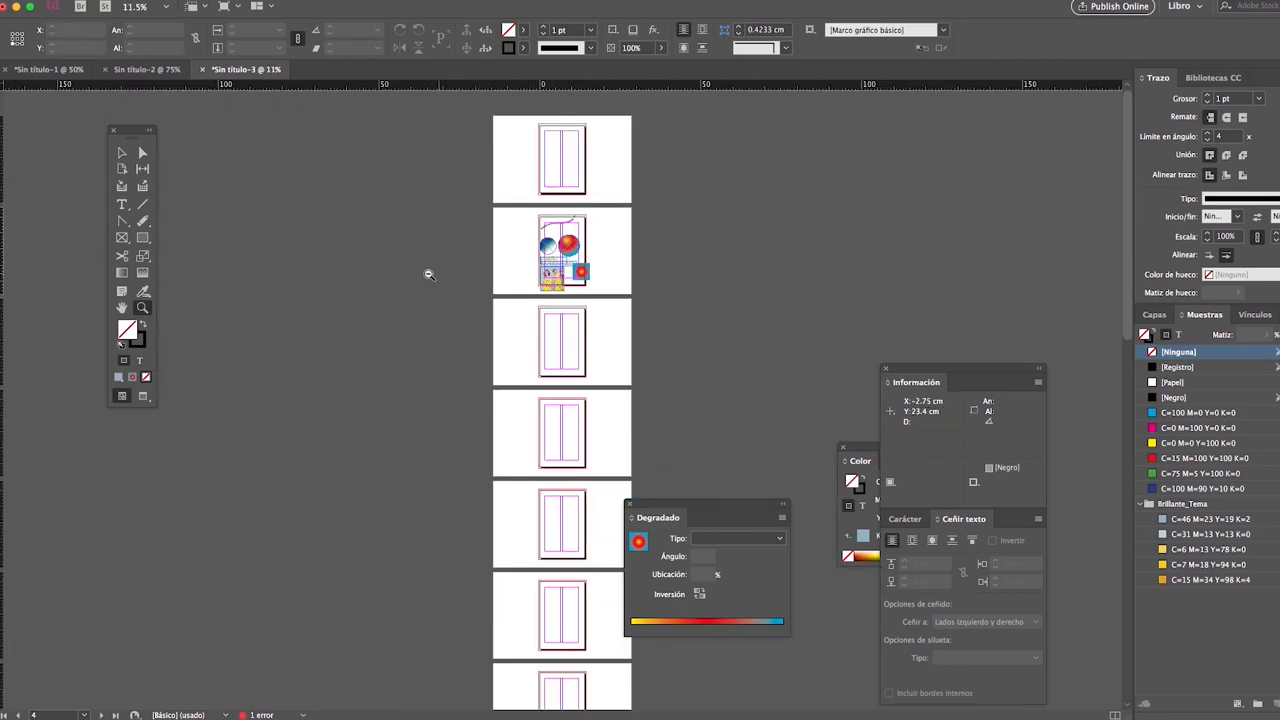
left_click_drag(535, 222, 604, 289)
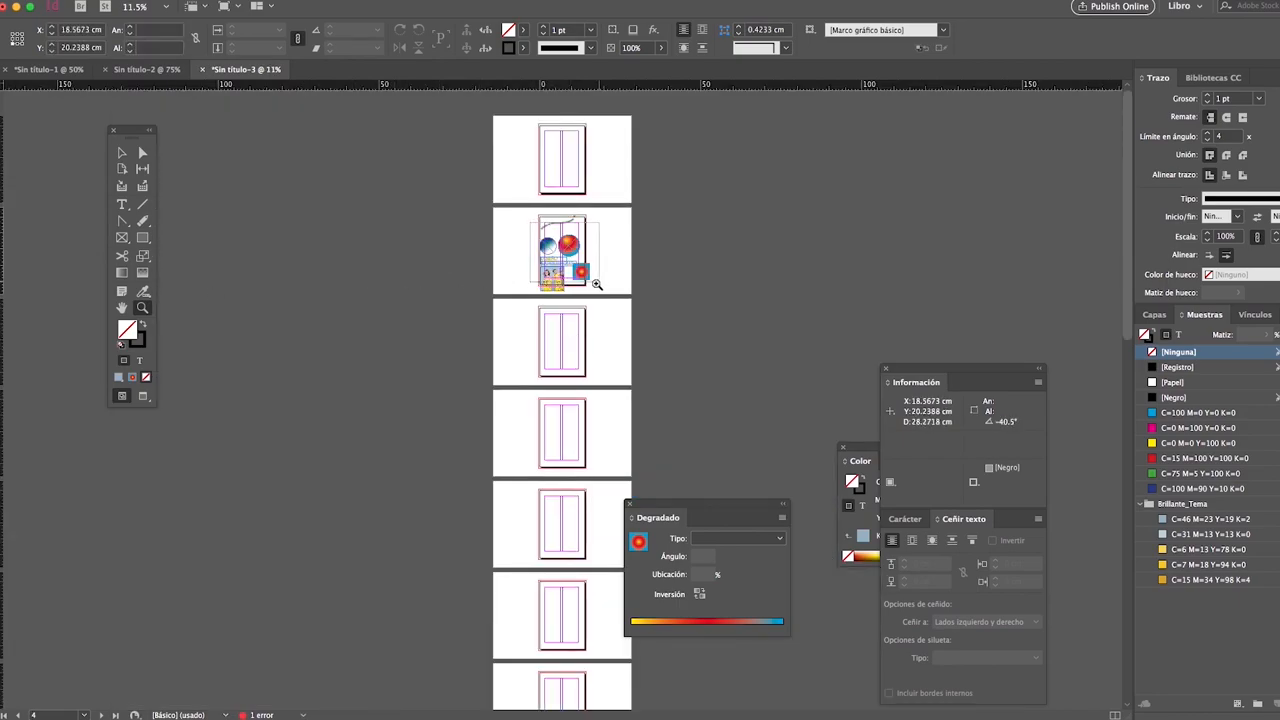
left_click_drag(480, 208, 698, 426)
left_click(122, 152)
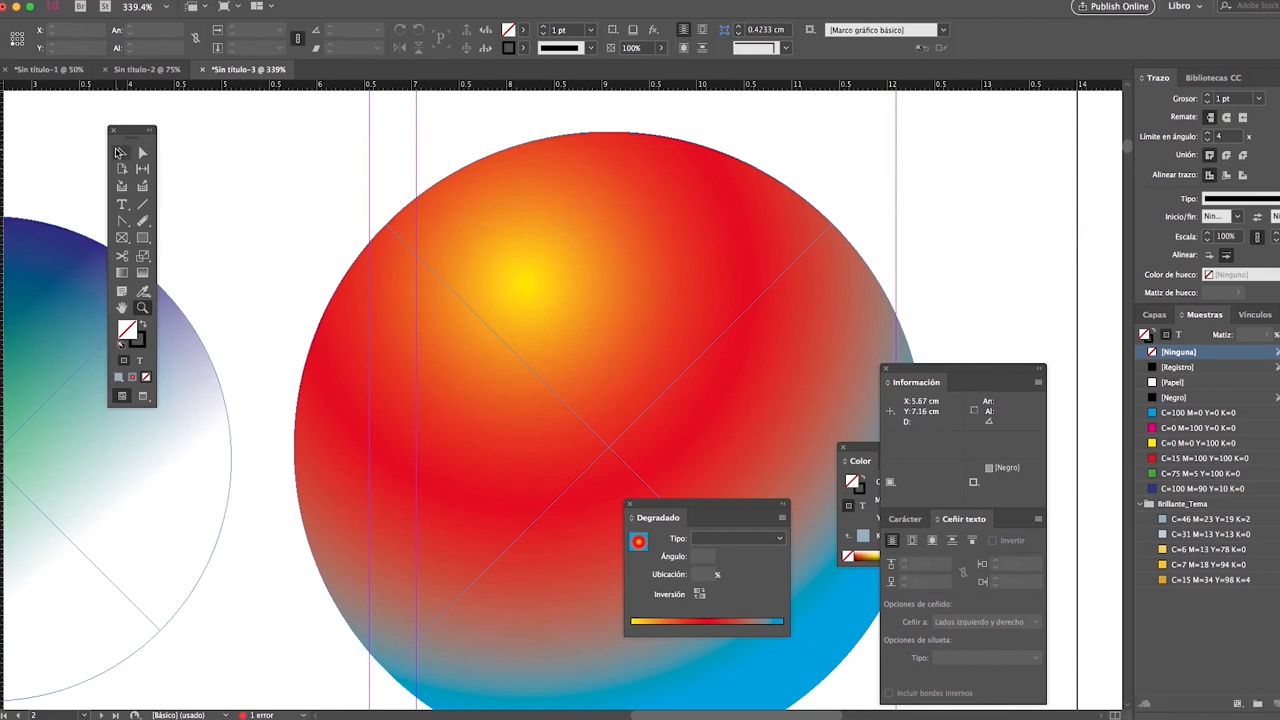
Magnify the blue-green circle from the 100% view using the temporary Zoom tool, and zoom back out to 125%.
key("super+1")
scroll(463, 330, "down", 2)
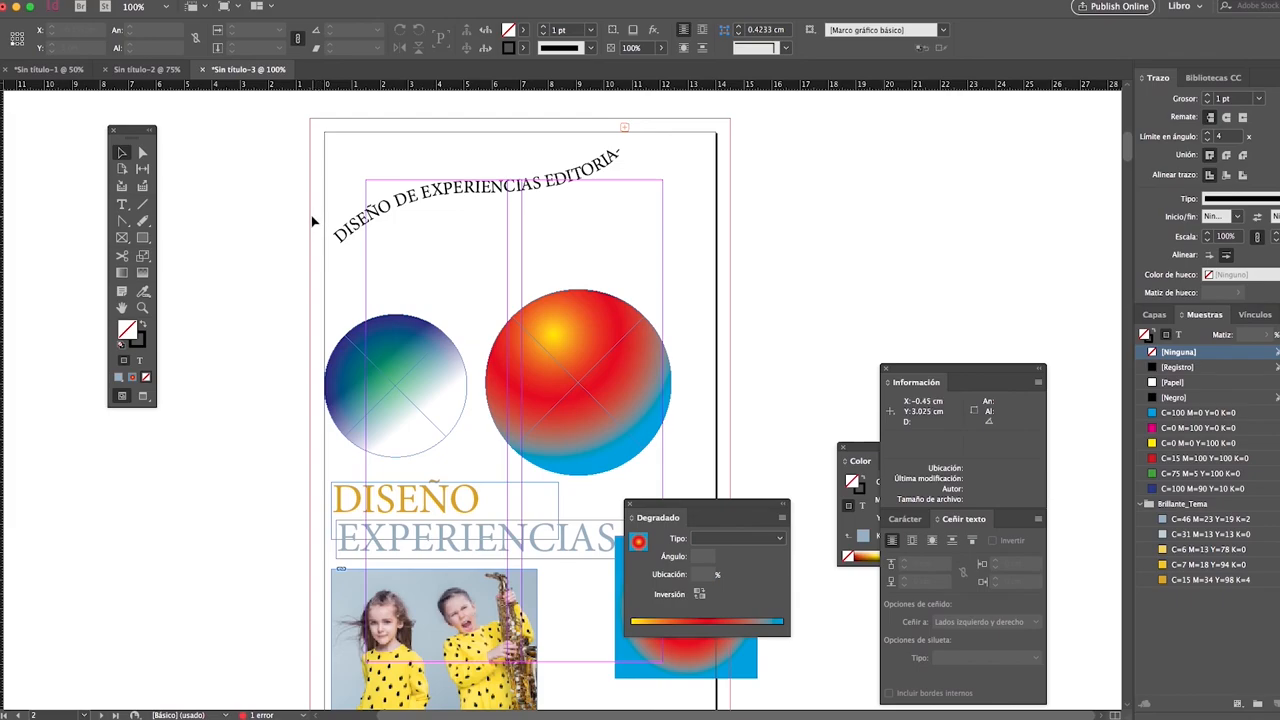
left_click_drag(296, 259, 570, 502)
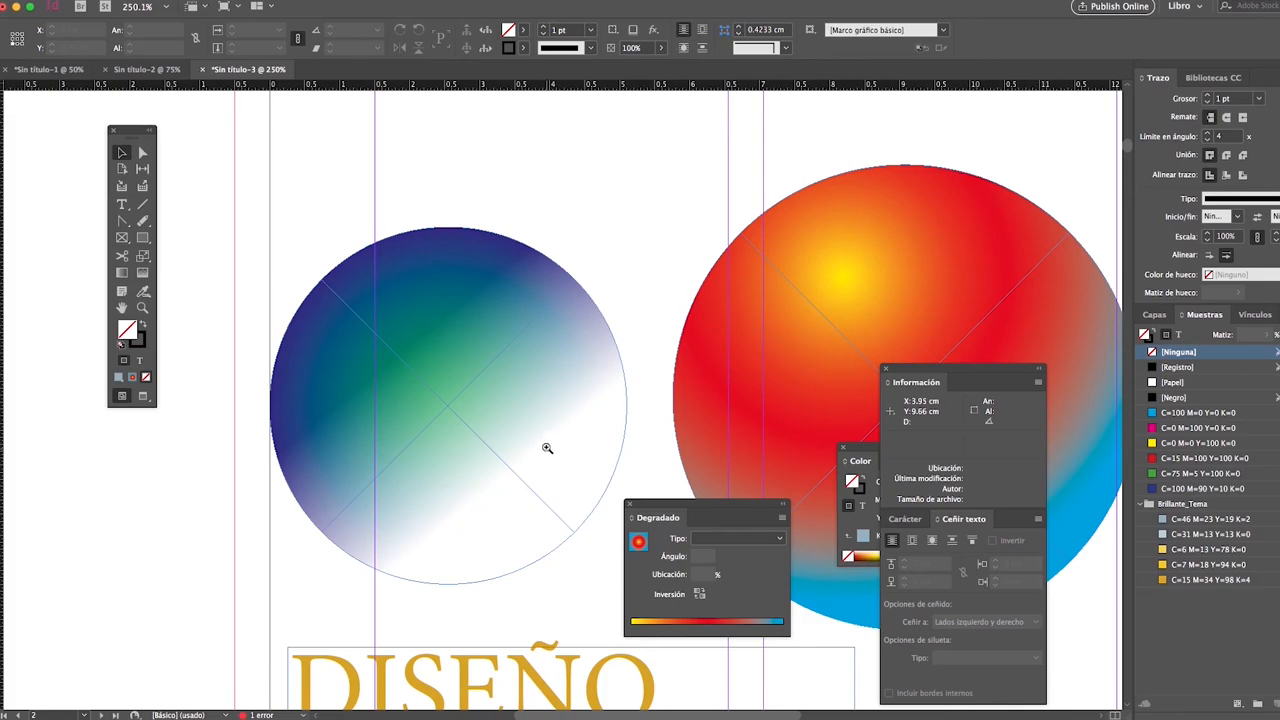
left_click(563, 422, "alt")
left_click(569, 429, "alt")
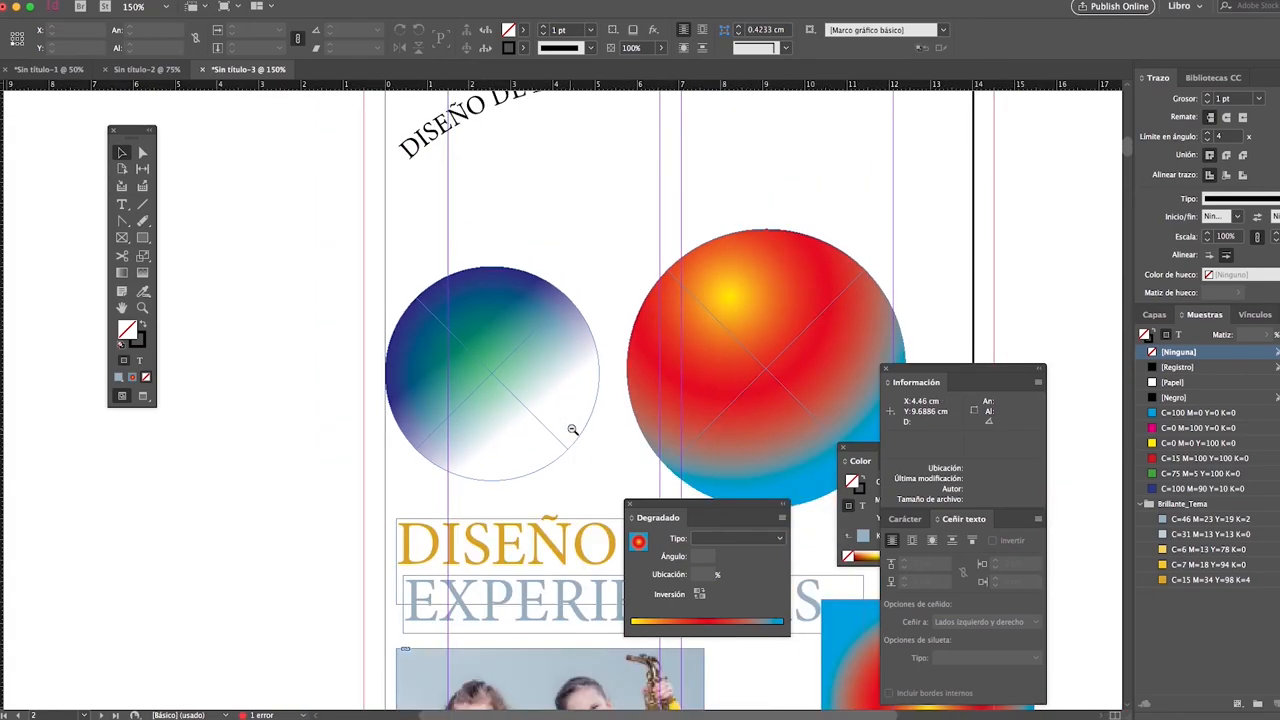
left_click(572, 430, "alt")
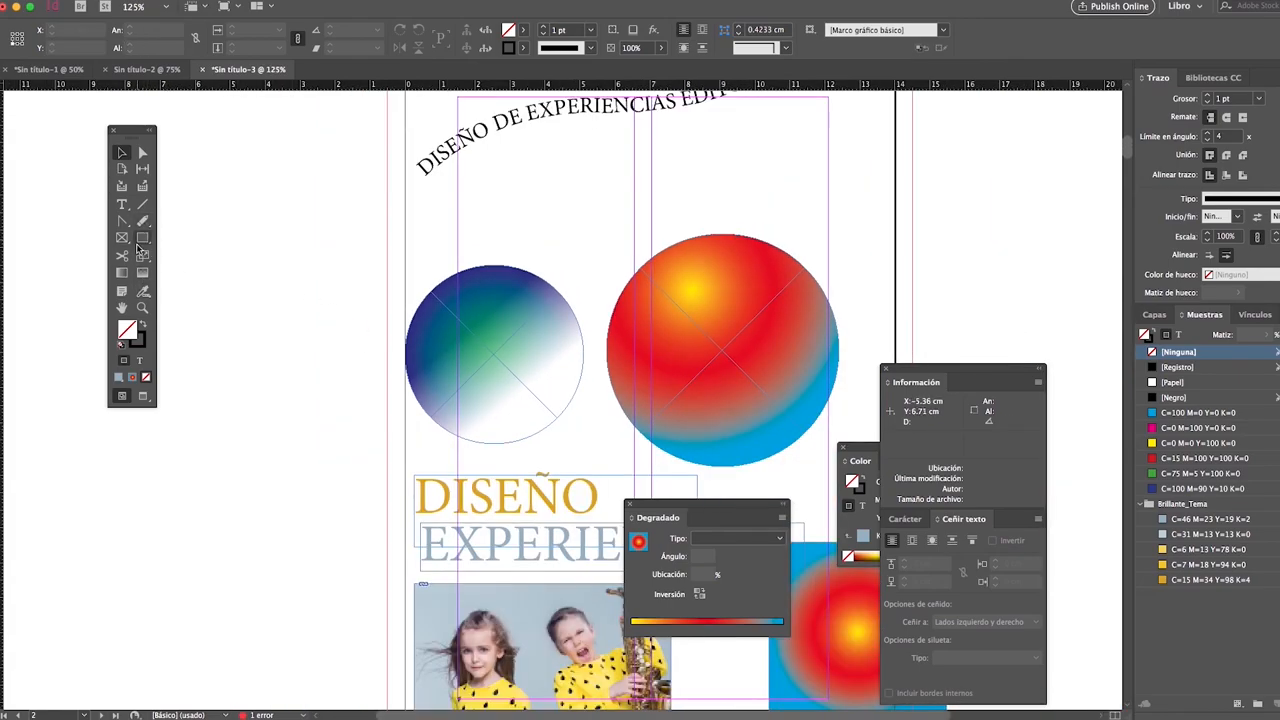
Draw a rectangular frame about 1.9 cm wide and 1.3 cm high above the blue-green circle.
left_click(141, 343)
left_click(125, 328)
left_click_drag(340, 194, 782, 495)
left_click(122, 237)
left_click_drag(420, 120, 557, 213)
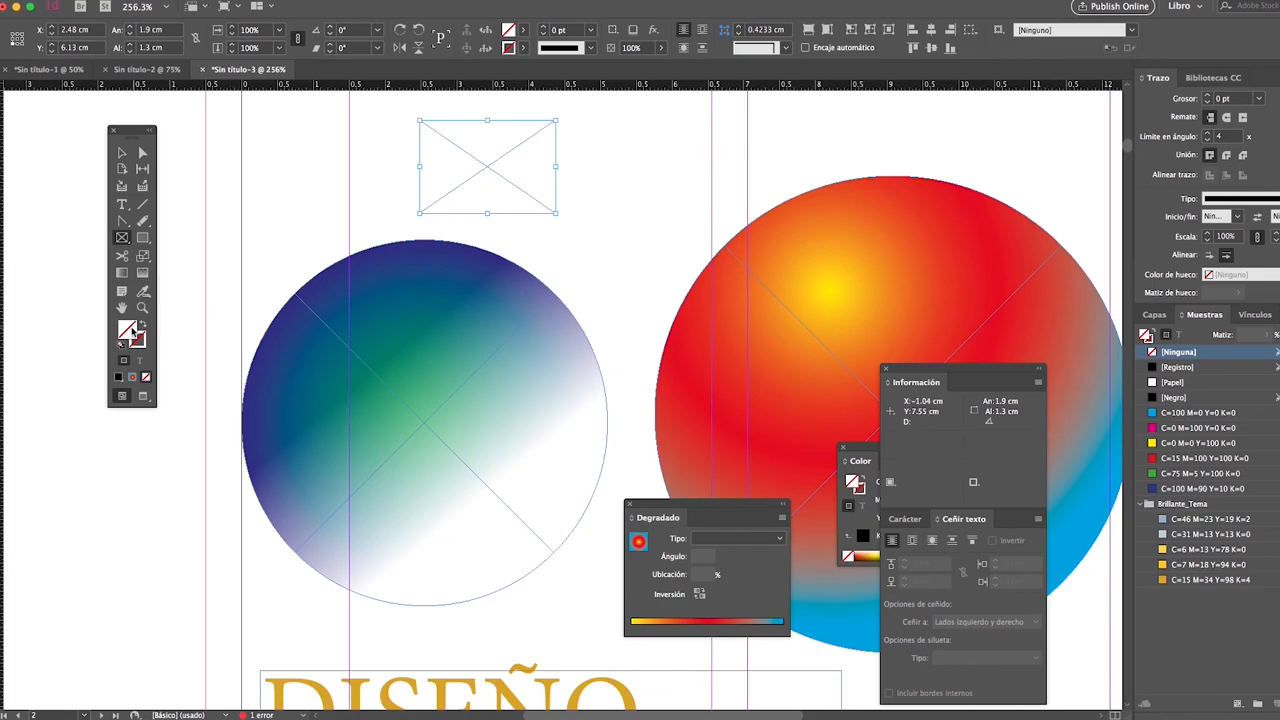
Fill the rectangular frame with green 009b75 using the color picker, and check it in preview mode.
double_click(128, 331)
left_click(549, 345)
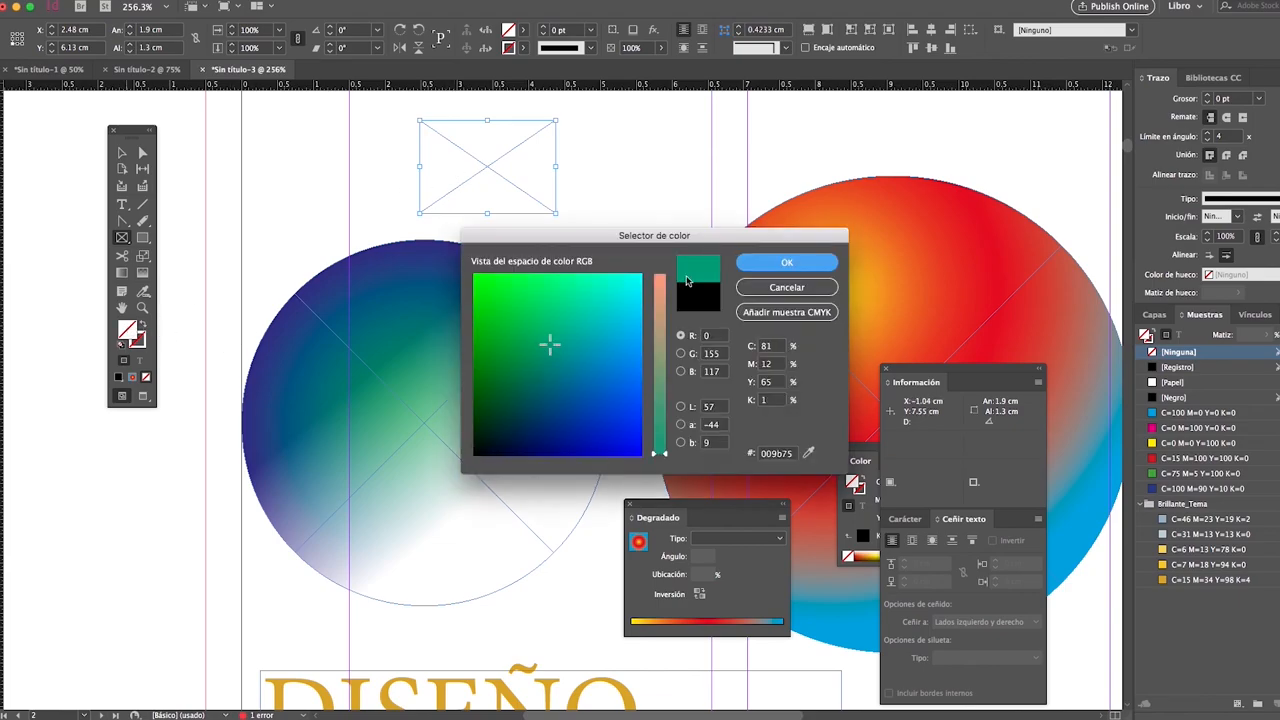
left_click(786, 262)
left_click(122, 152)
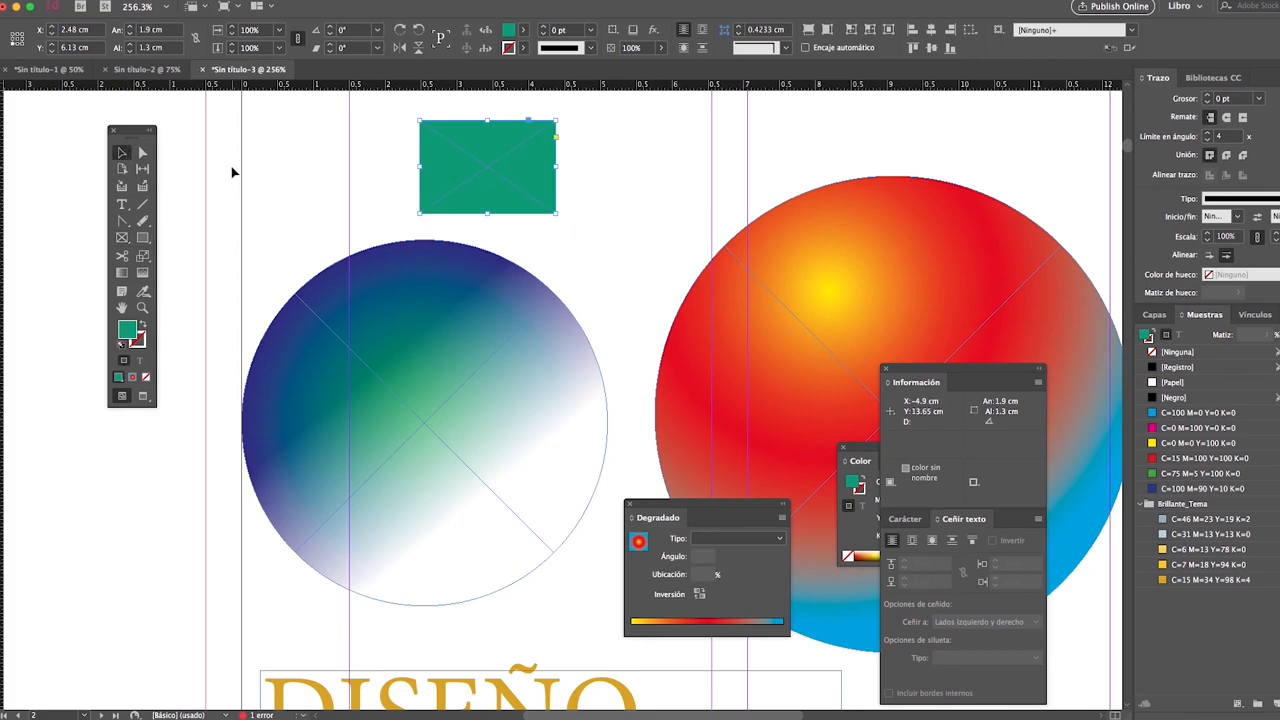
left_click(240, 182)
key("w")
key("w")
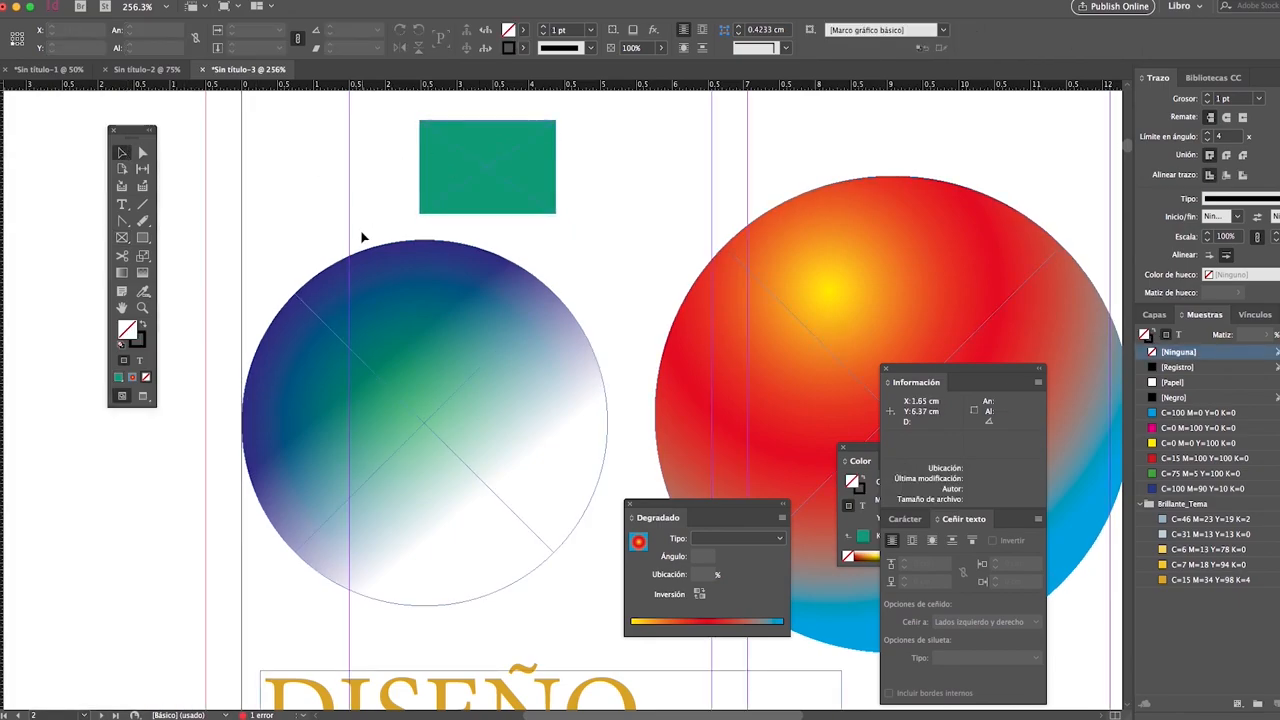
left_click(464, 186)
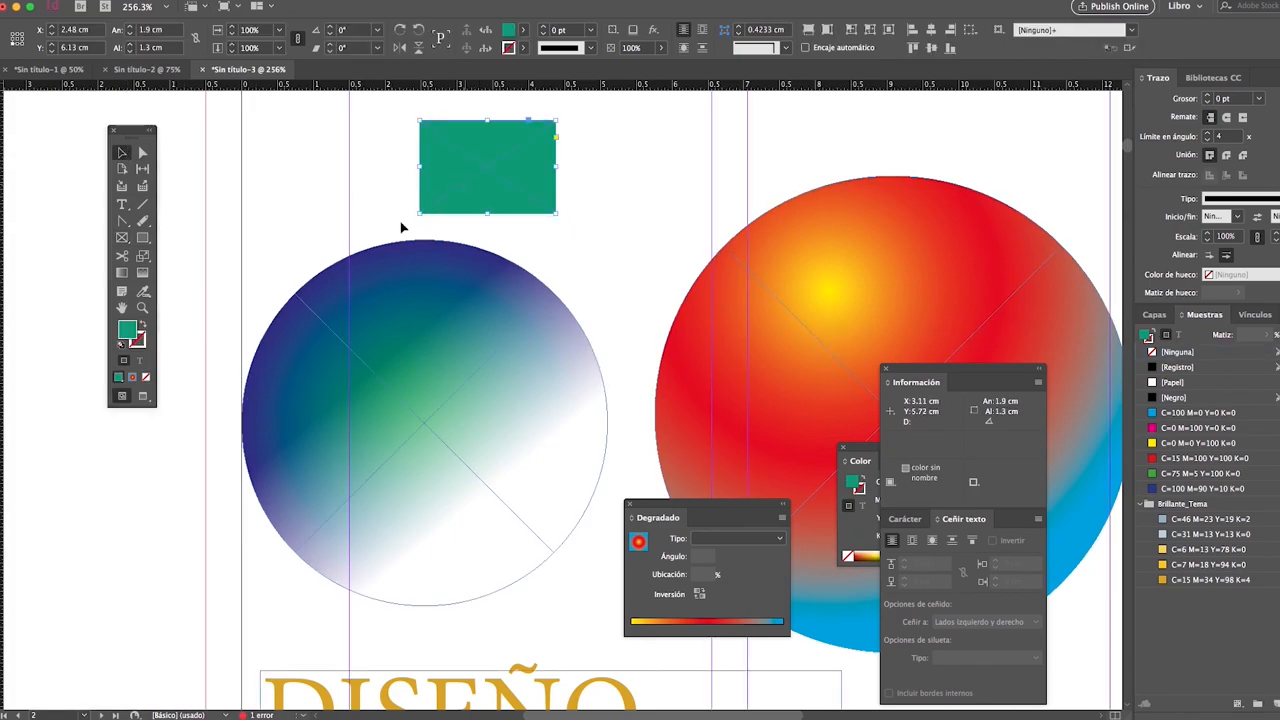
Give the green rectangle a dark red stroke using the color picker, and check it in preview mode.
double_click(137, 343)
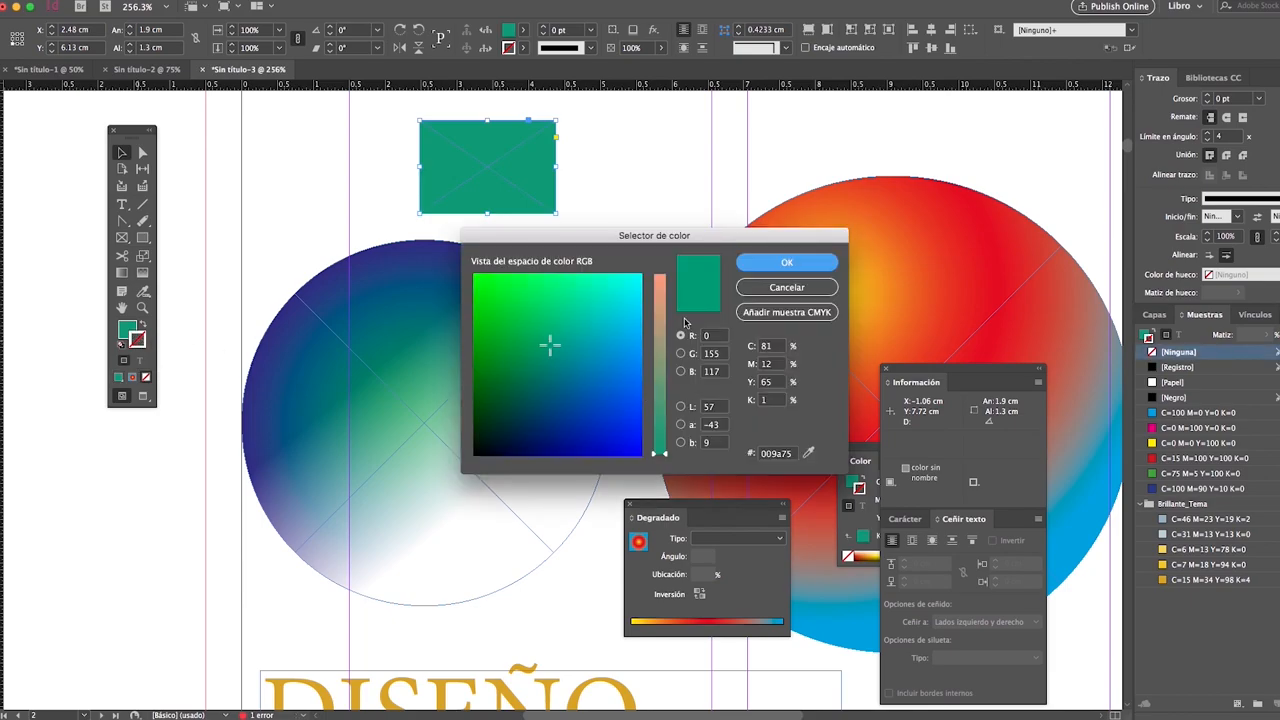
left_click(664, 384)
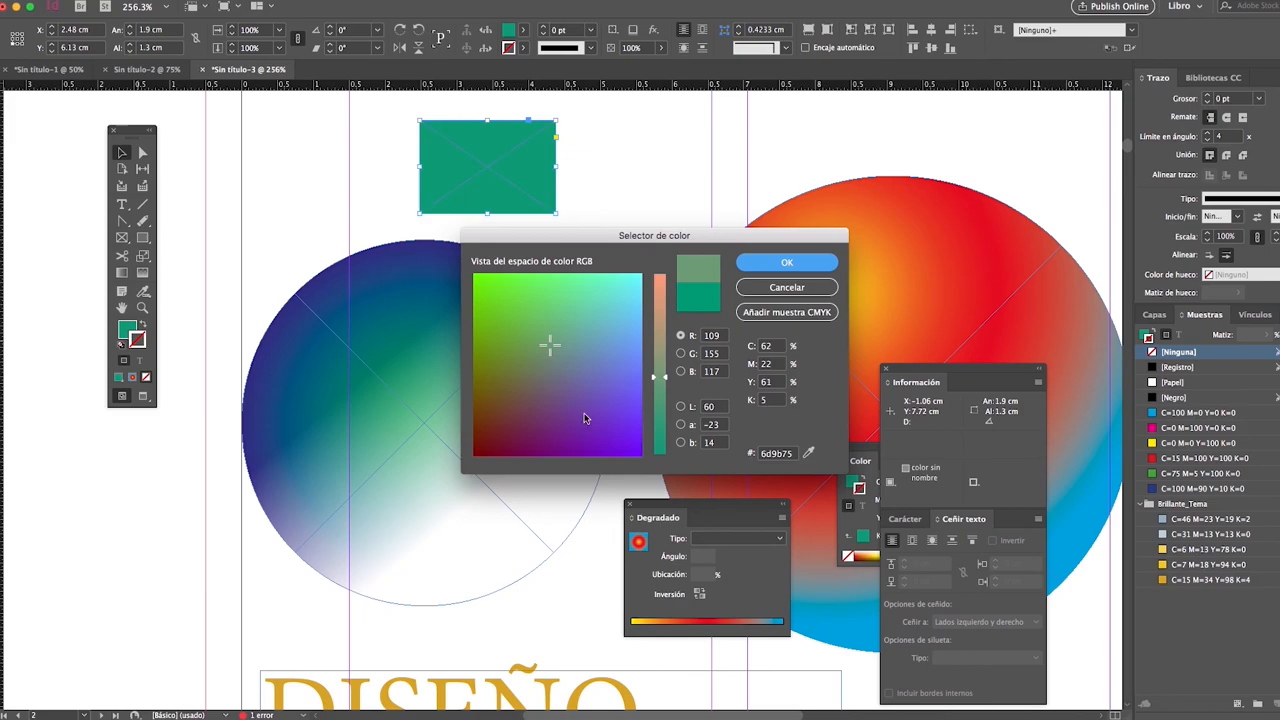
left_click_drag(586, 414, 460, 470)
left_click(786, 261)
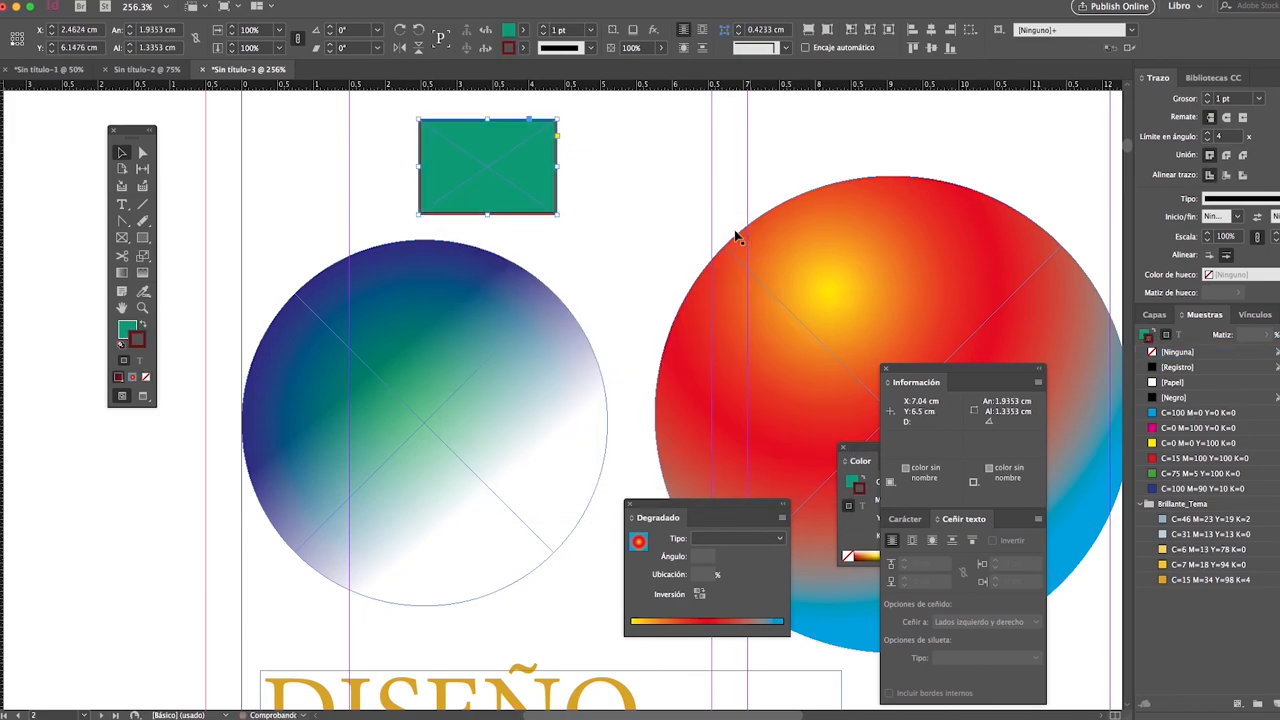
left_click(271, 180)
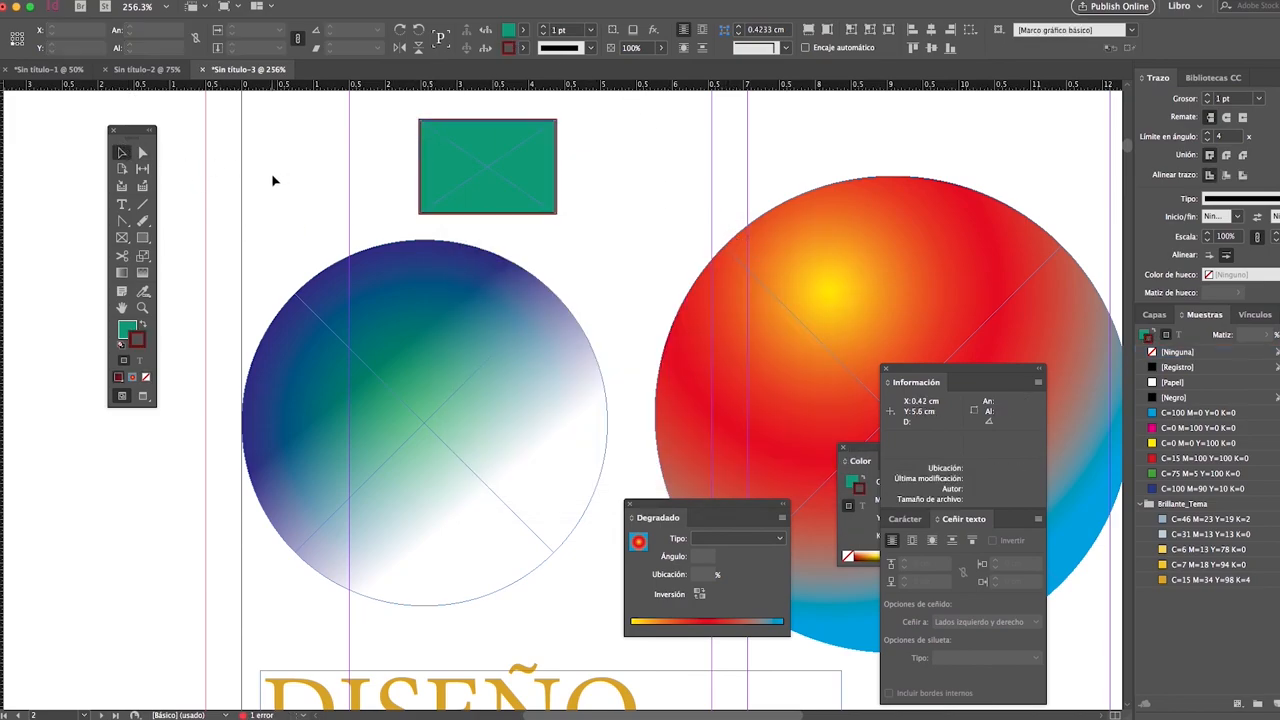
key("w")
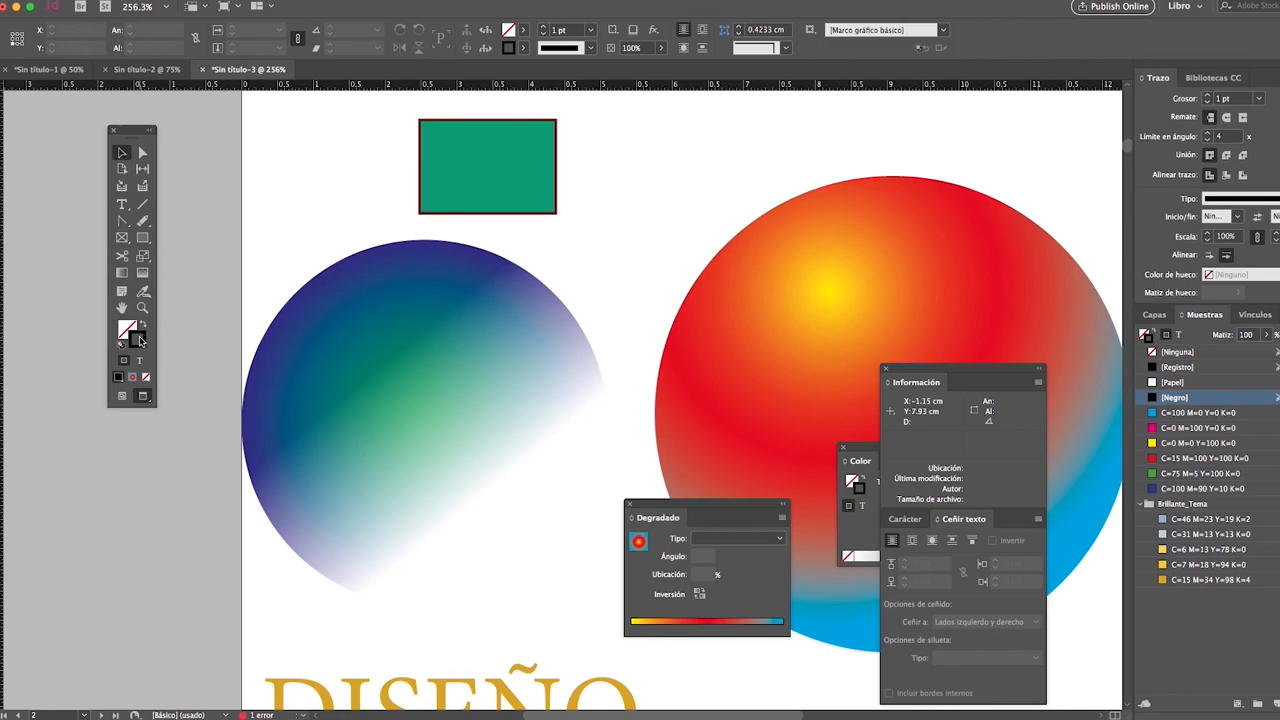
left_click(453, 195)
key("w")
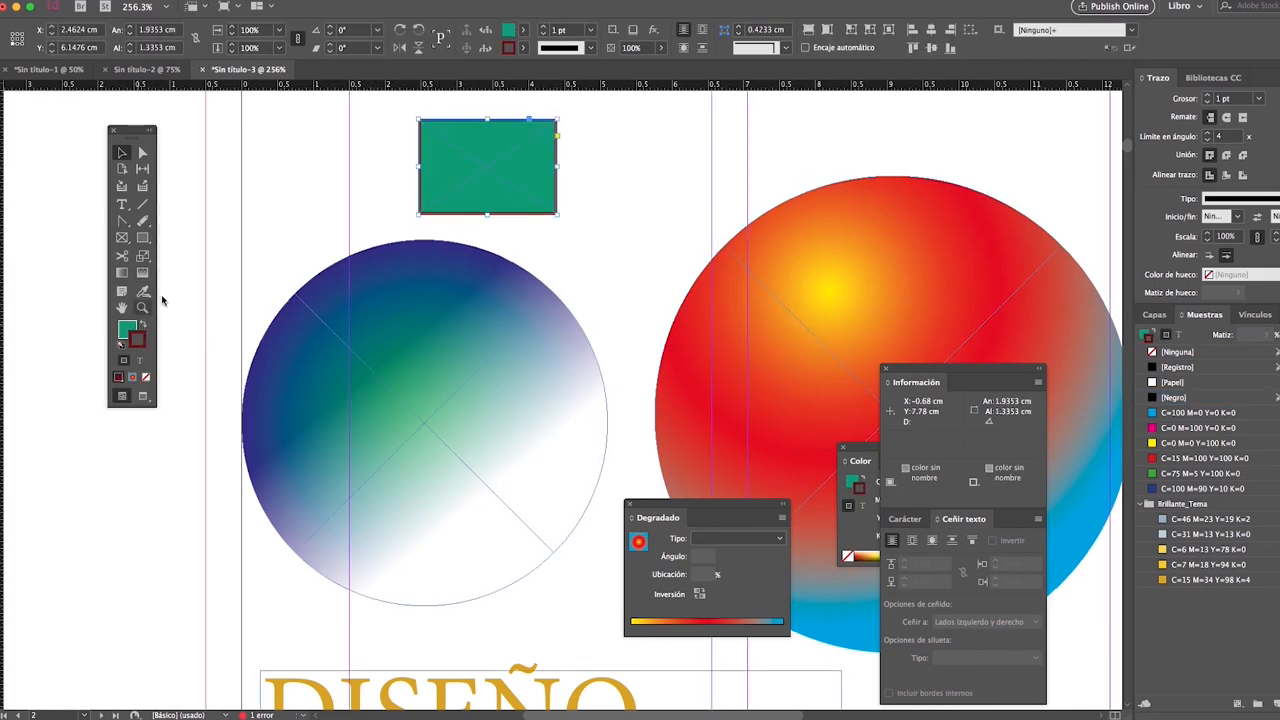
Swap the rectangle's fill and stroke colors back and forth, ending on the green fill, and deselect it.
left_click(141, 326)
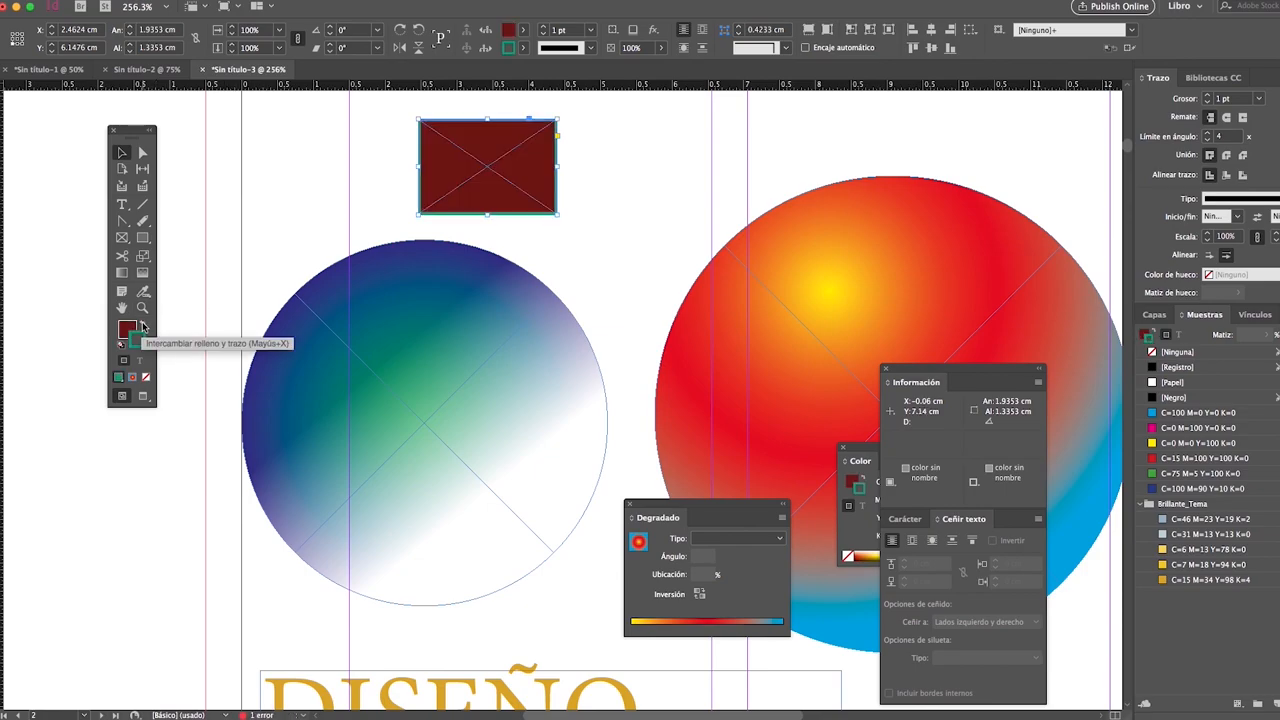
left_click(141, 326)
left_click(141, 326)
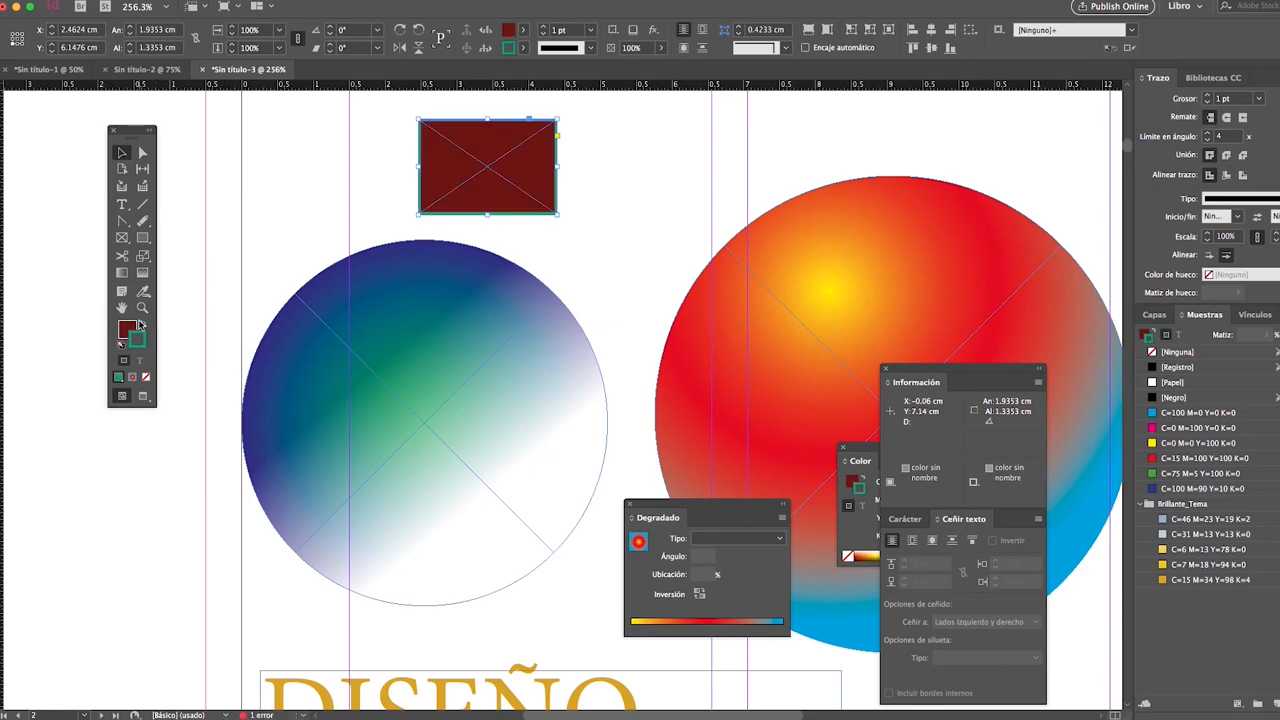
left_click(141, 326)
left_click(257, 211)
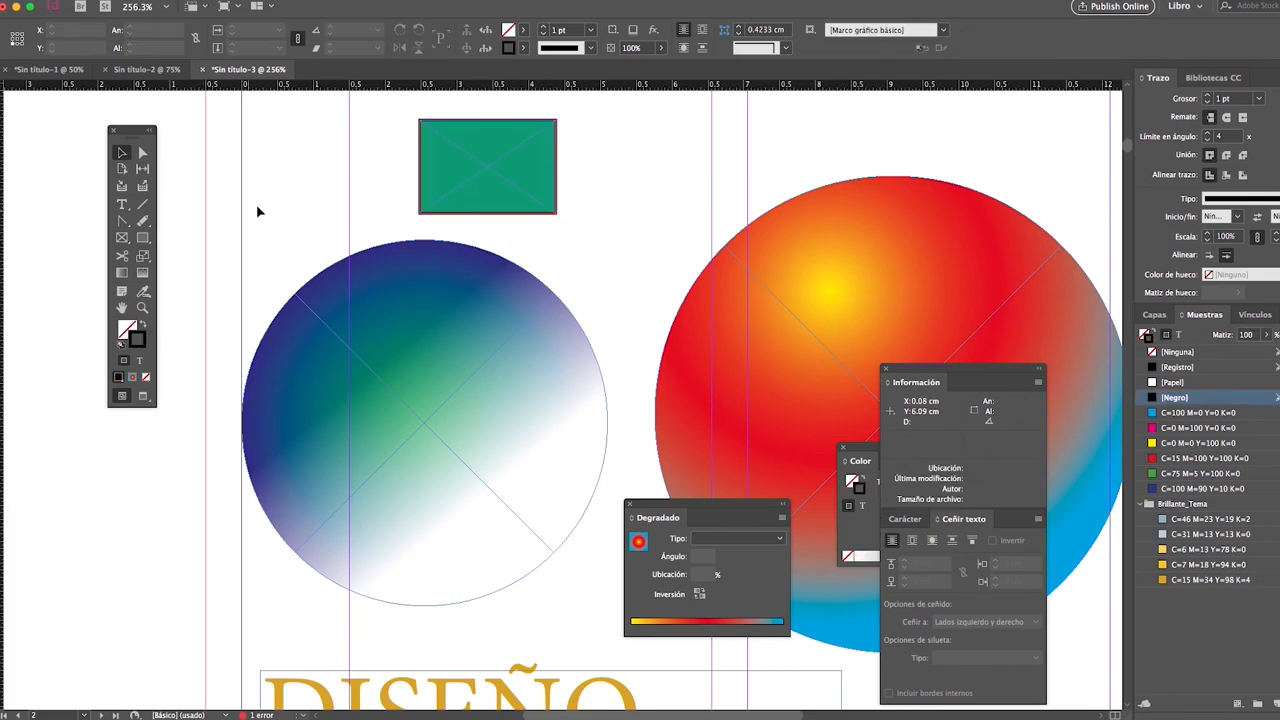
Compare the page in preview and normal screen modes at 100% magnification, ending in normal mode.
left_click(145, 397)
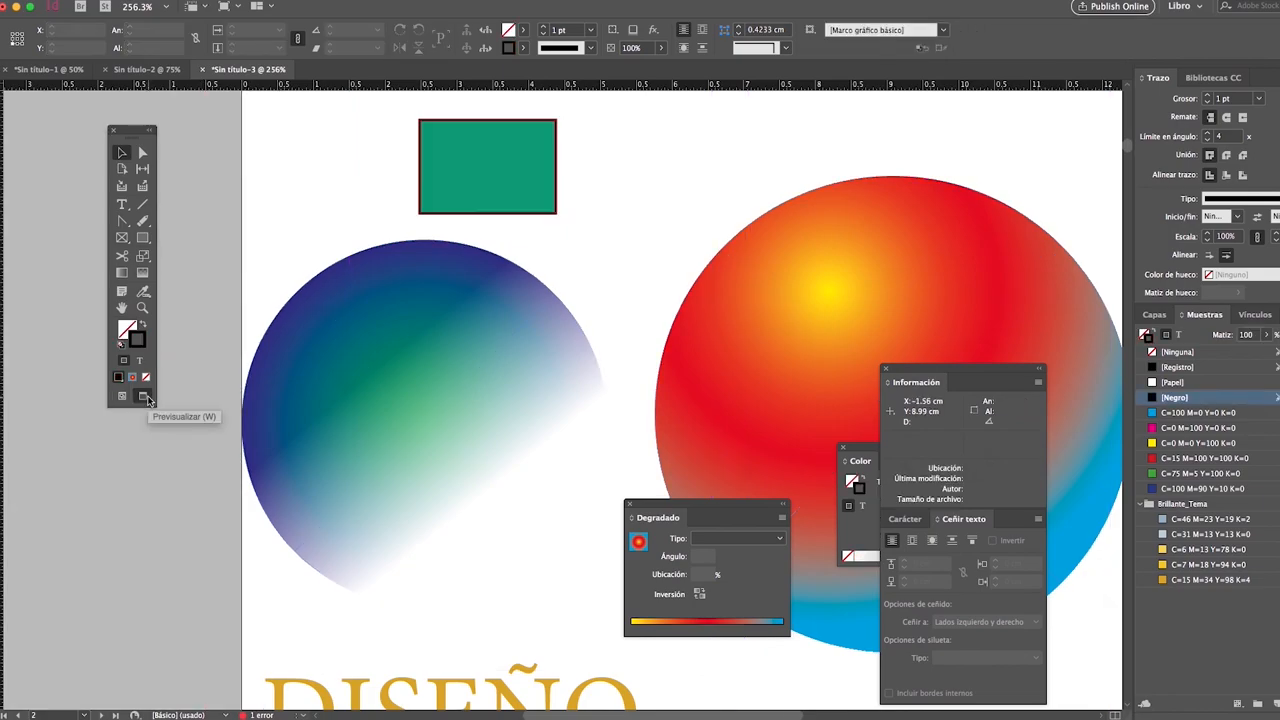
key("super+1")
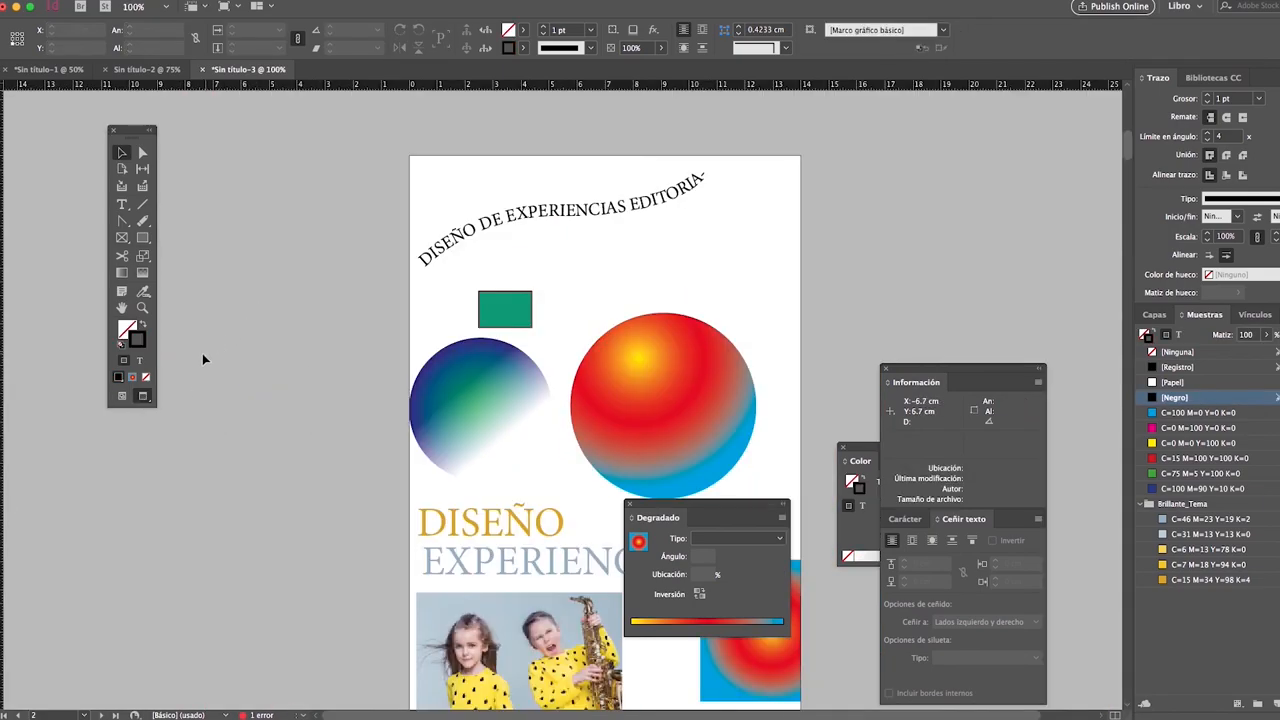
scroll(210, 357, "down", 2)
scroll(210, 357, "right", 2)
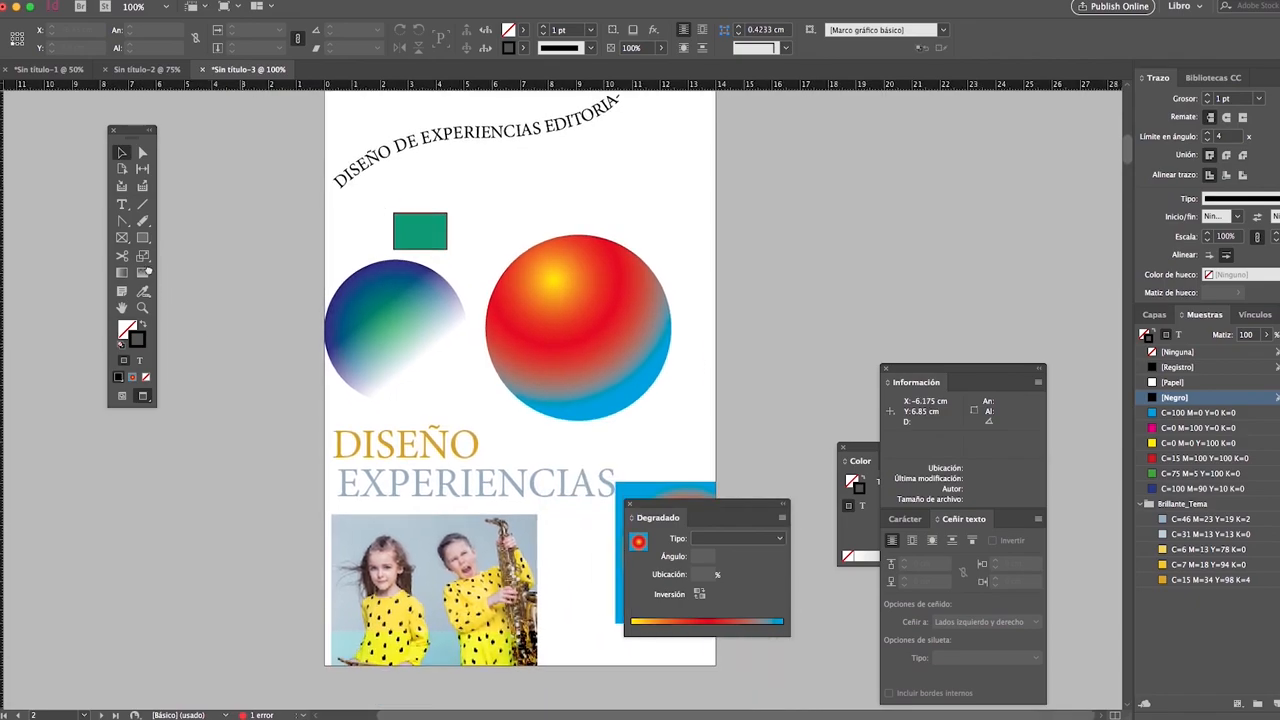
left_click(120, 398)
left_click(140, 398)
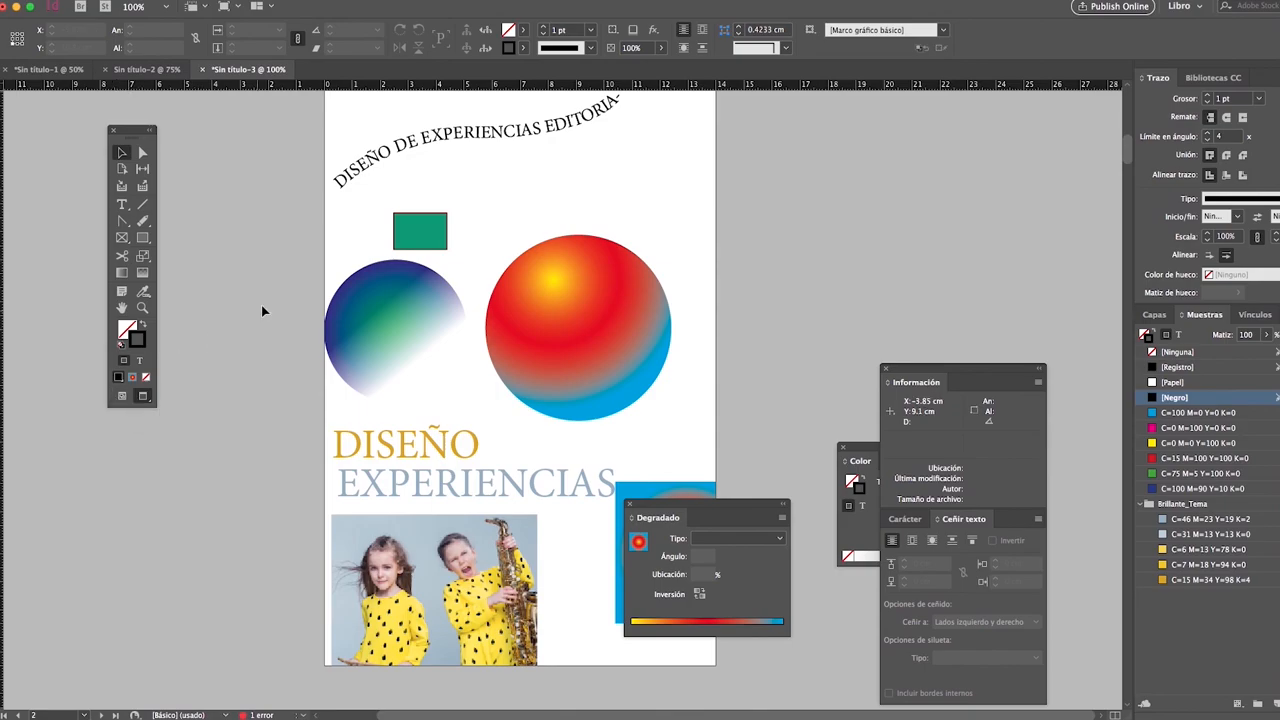
key("w")
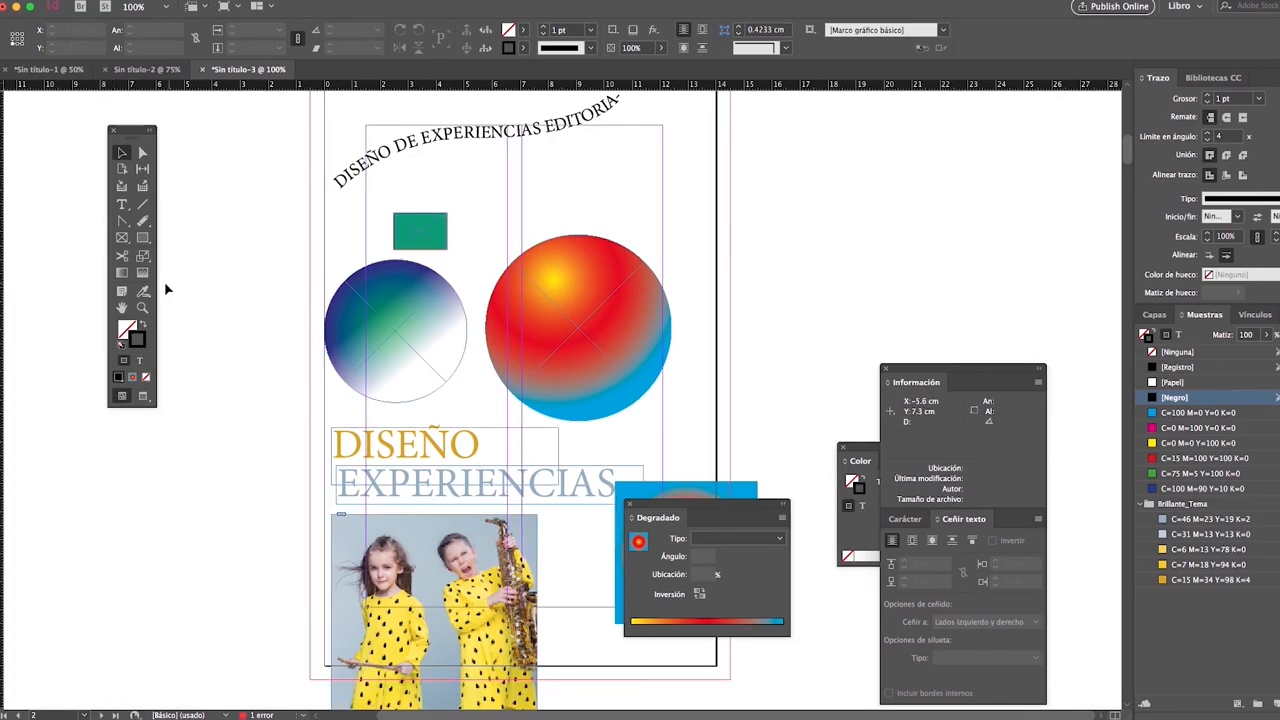
Set the view to 100% and select the curved text path above the two circles.
left_click_drag(87, 113, 243, 429)
key("super+1")
left_click_drag(562, 271, 475, 189)
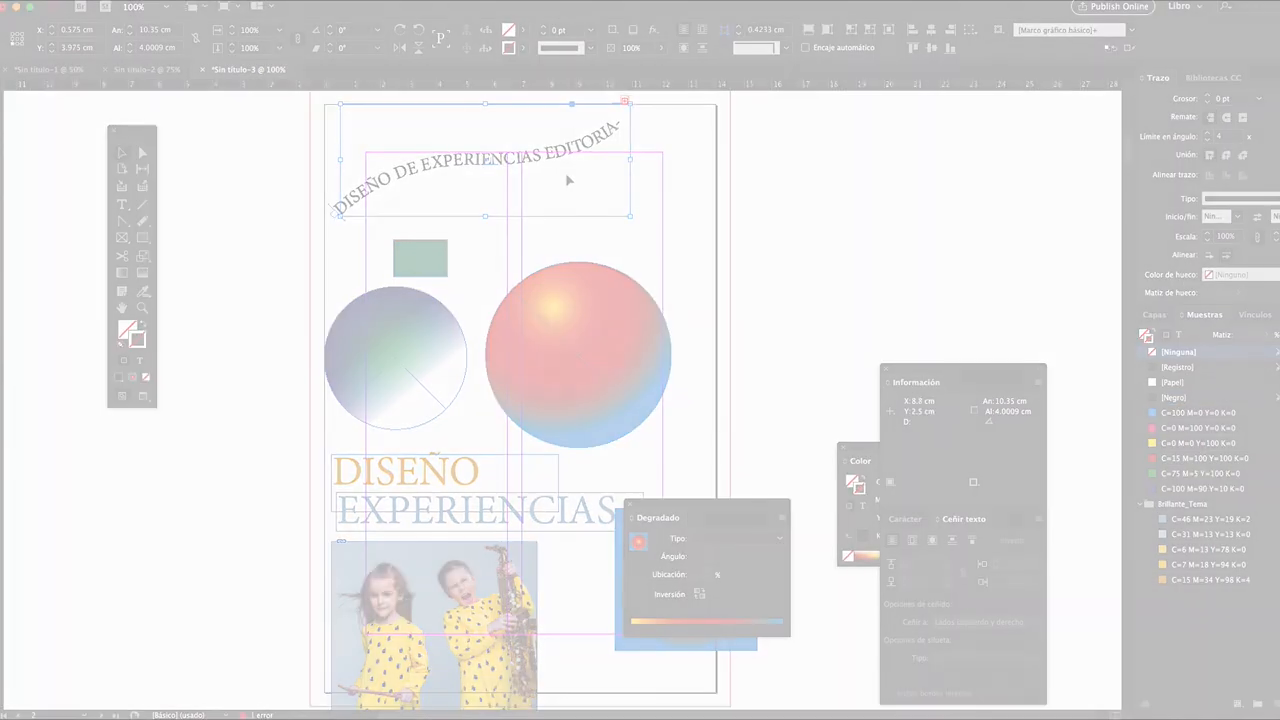